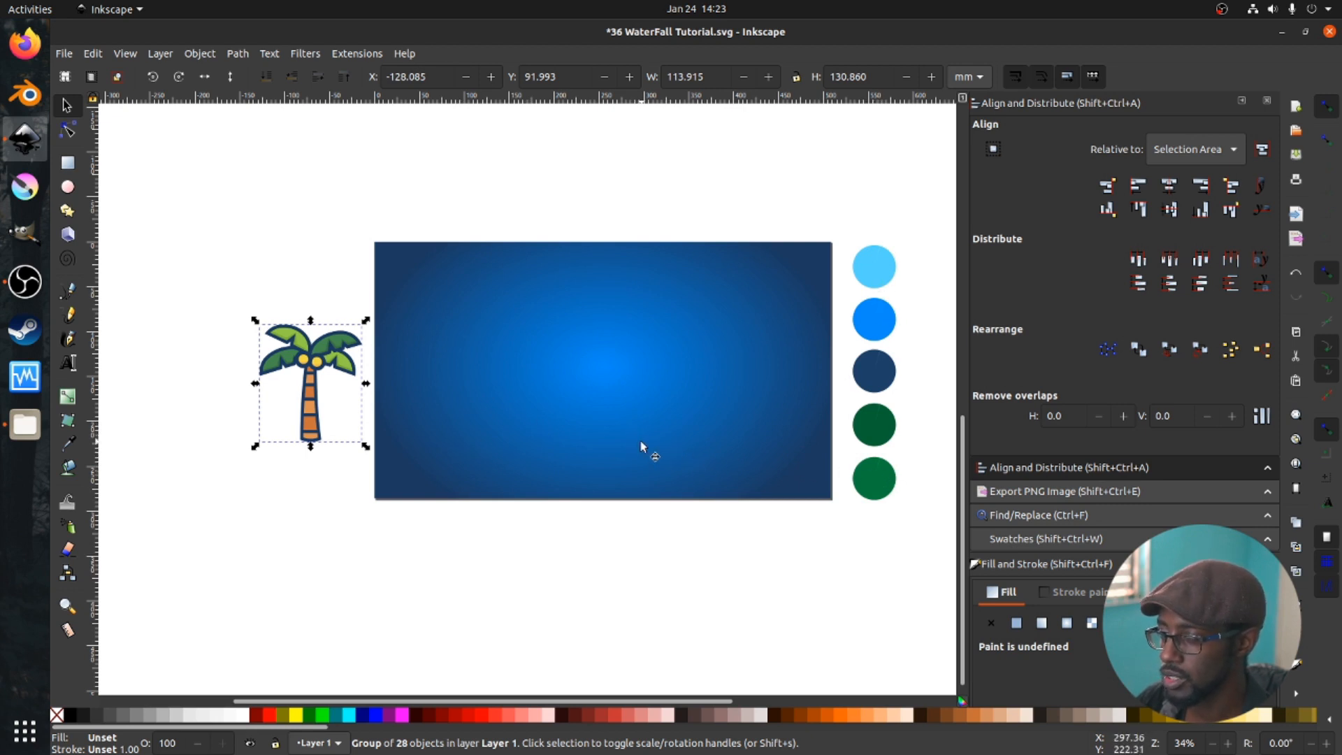
- Close all the docked dialogs to free the canvas and save the document
left_click(1267, 100)
left_click(1268, 101)
left_click(1267, 101)
left_click(1267, 101)
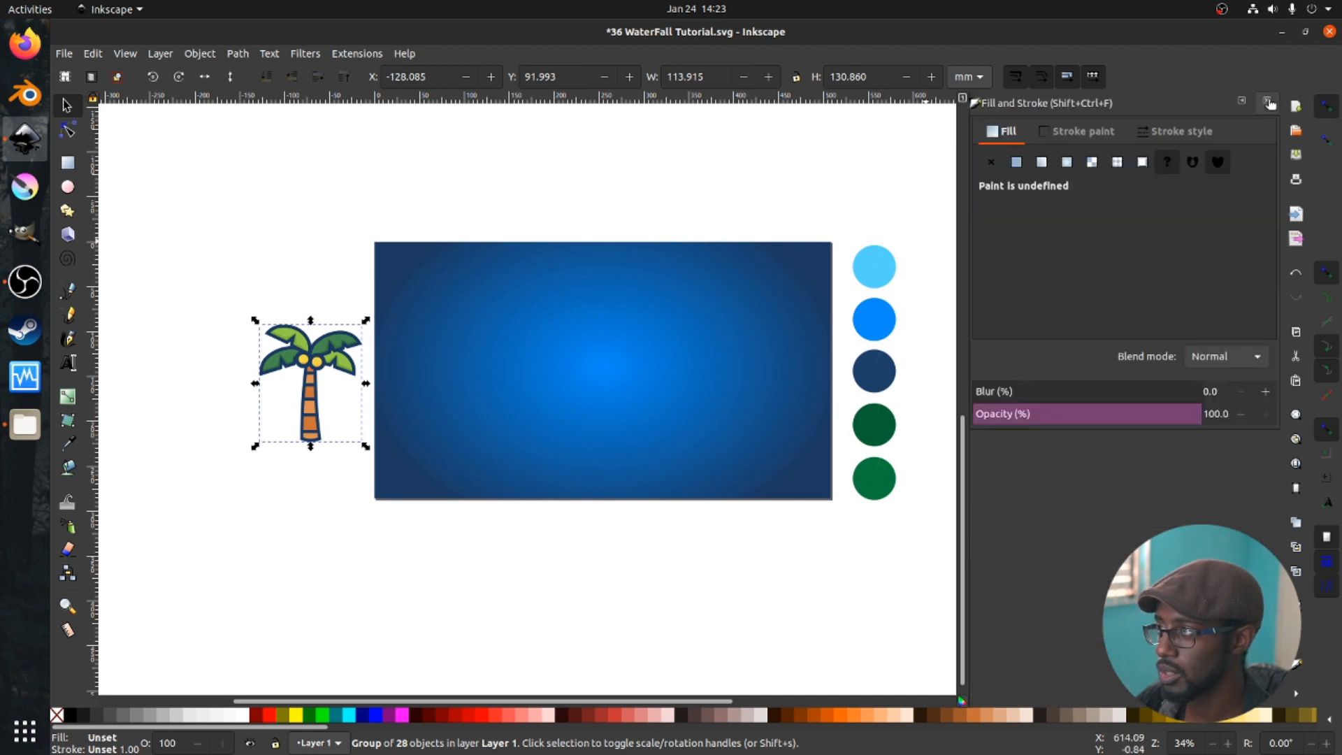
left_click(1267, 102)
left_click_drag(827, 338, 862, 356)
key("ctrl+s")
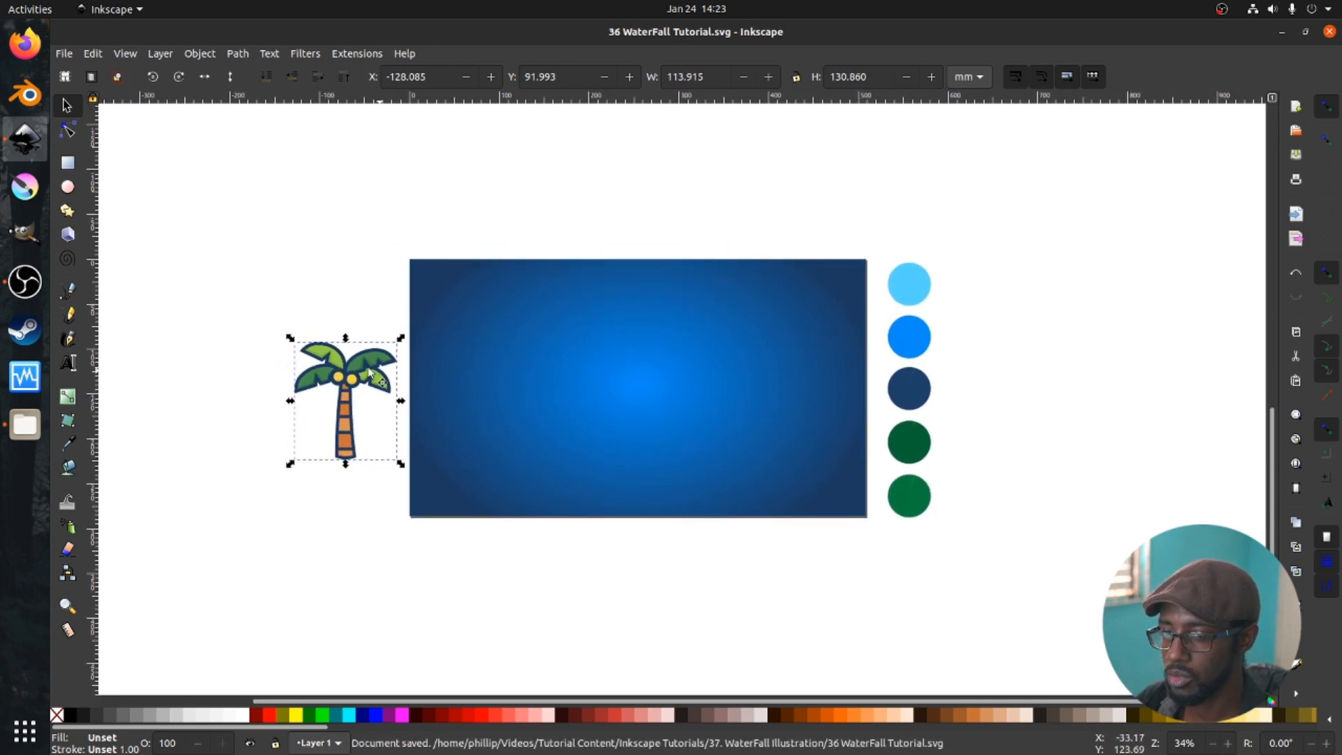
- Draw a rounded rectangle about 221 by 134 mm on the blue background and move it toward the upper centre
key("r")
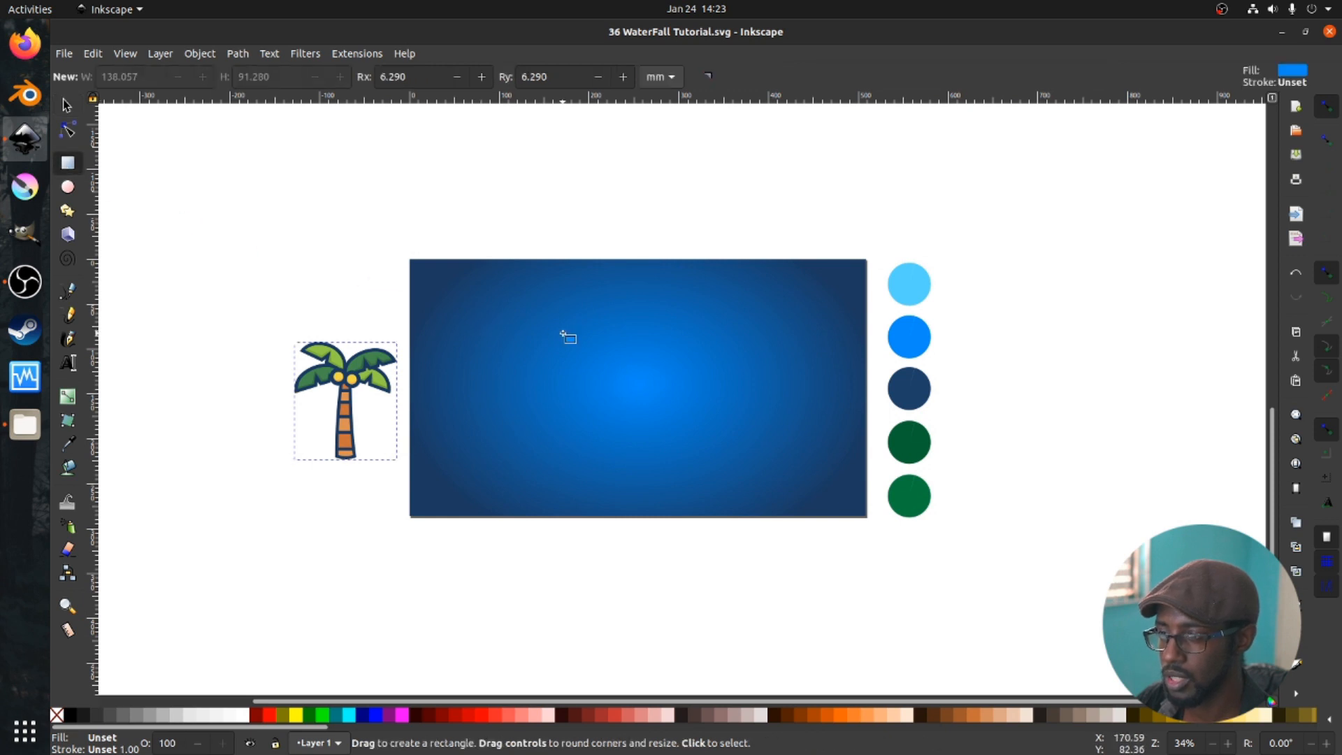
left_click_drag(570, 340, 768, 460)
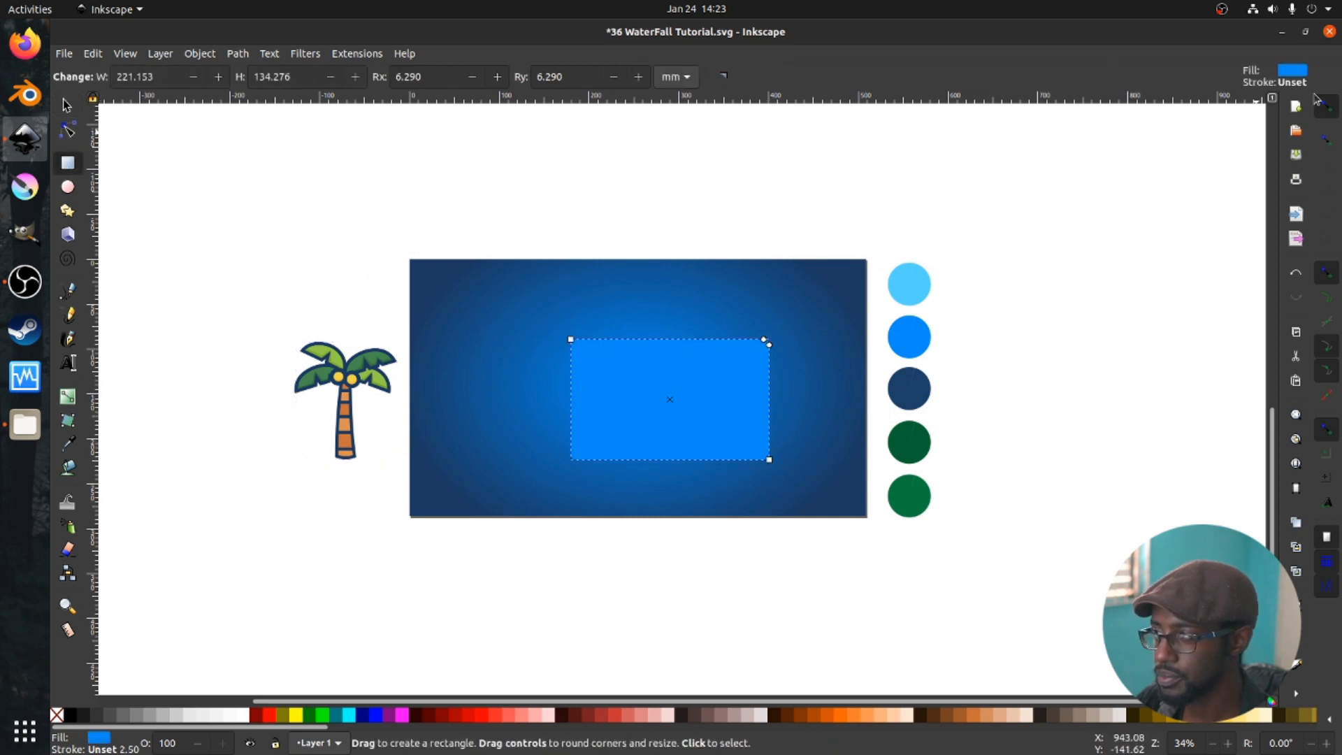
key("s")
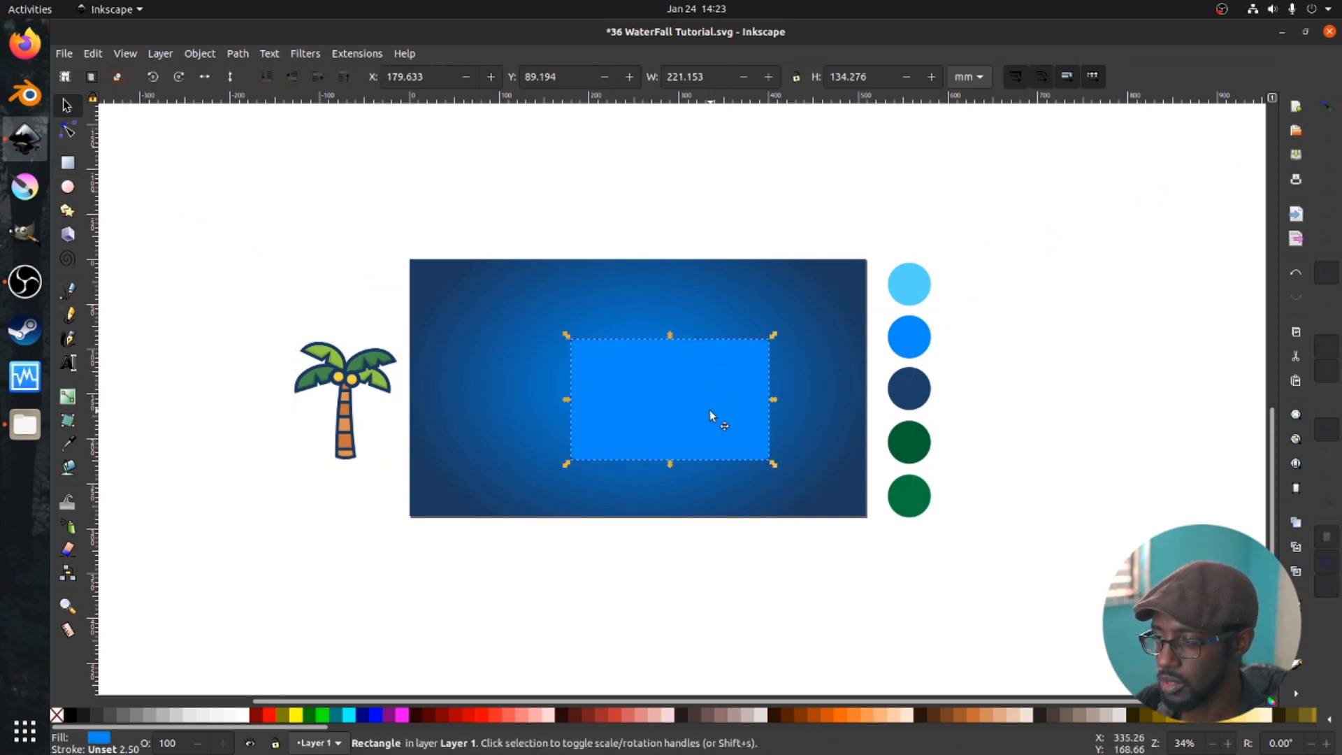
left_click_drag(710, 417, 686, 384)
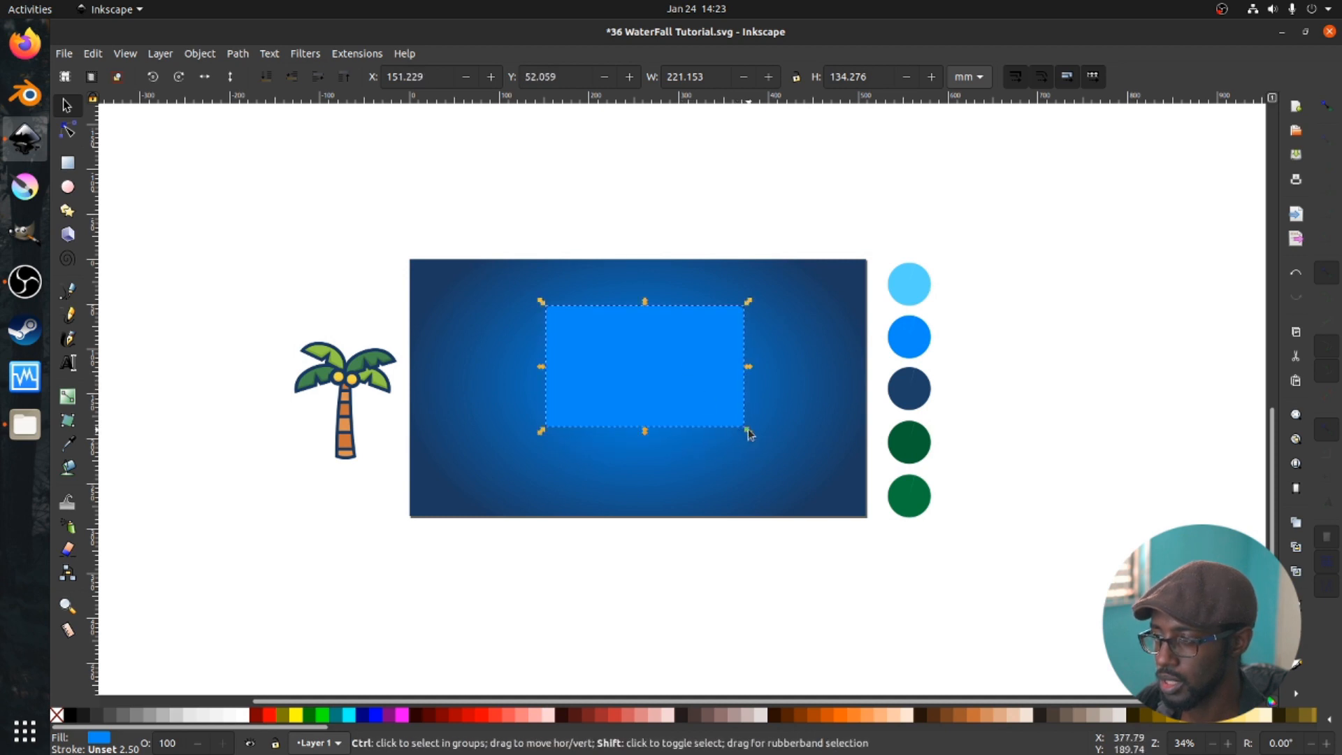
- Resize the rectangle to about 187 mm wide, overlap its lower part with a copy about 238 mm wide, and move both slightly up-left
left_click_drag(747, 433, 721, 473)
left_click(688, 343, "shift")
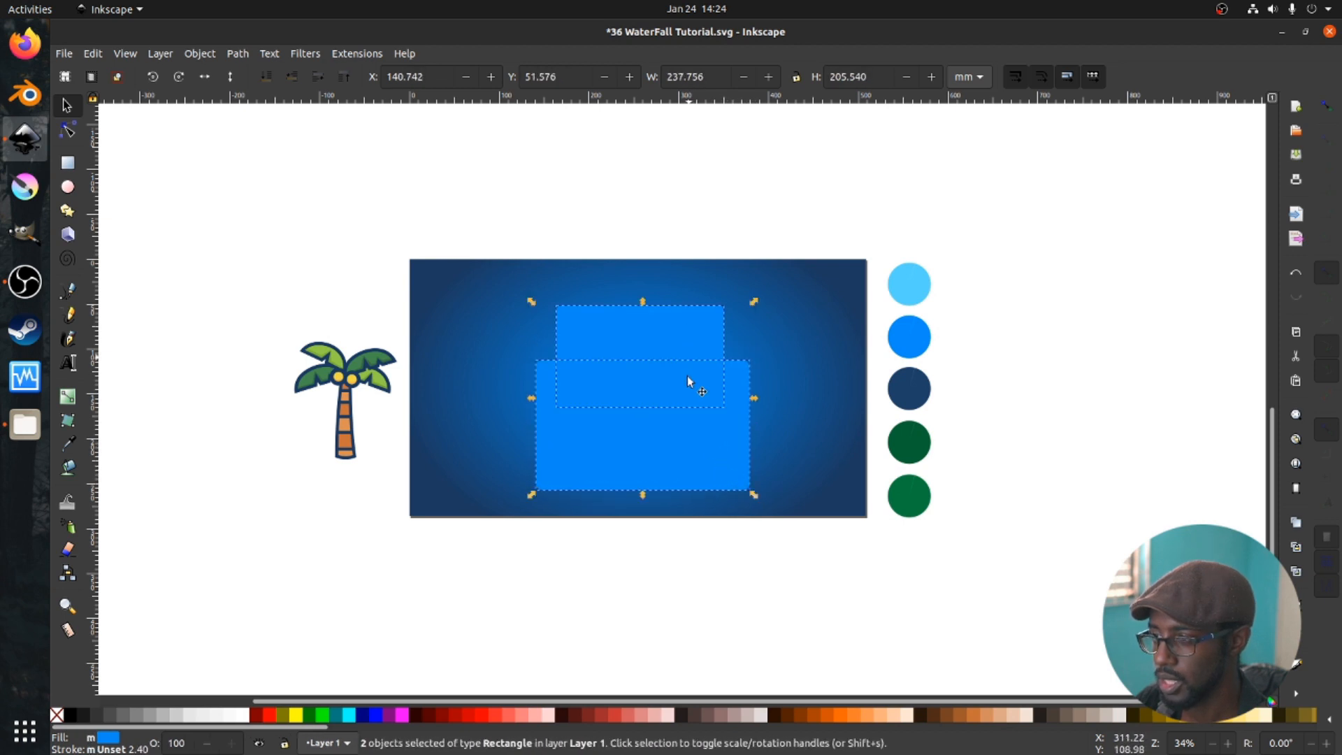
left_click_drag(691, 417, 688, 410)
left_click(694, 552)
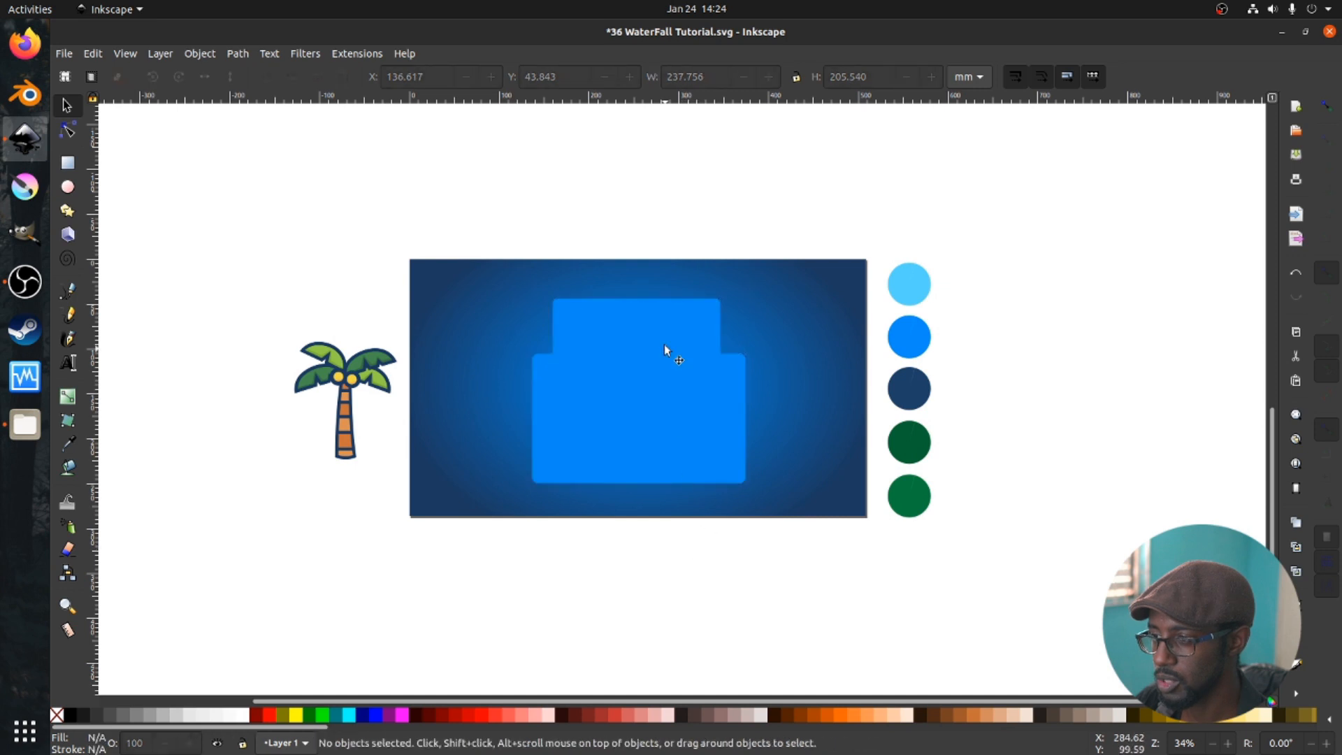
- Centre the upper rectangle horizontally over the lower one and scale both down together to about 203 mm overall width
left_click_drag(668, 350, 672, 351)
scroll(671, 351, "up", 2)
scroll(671, 370, "down", 2)
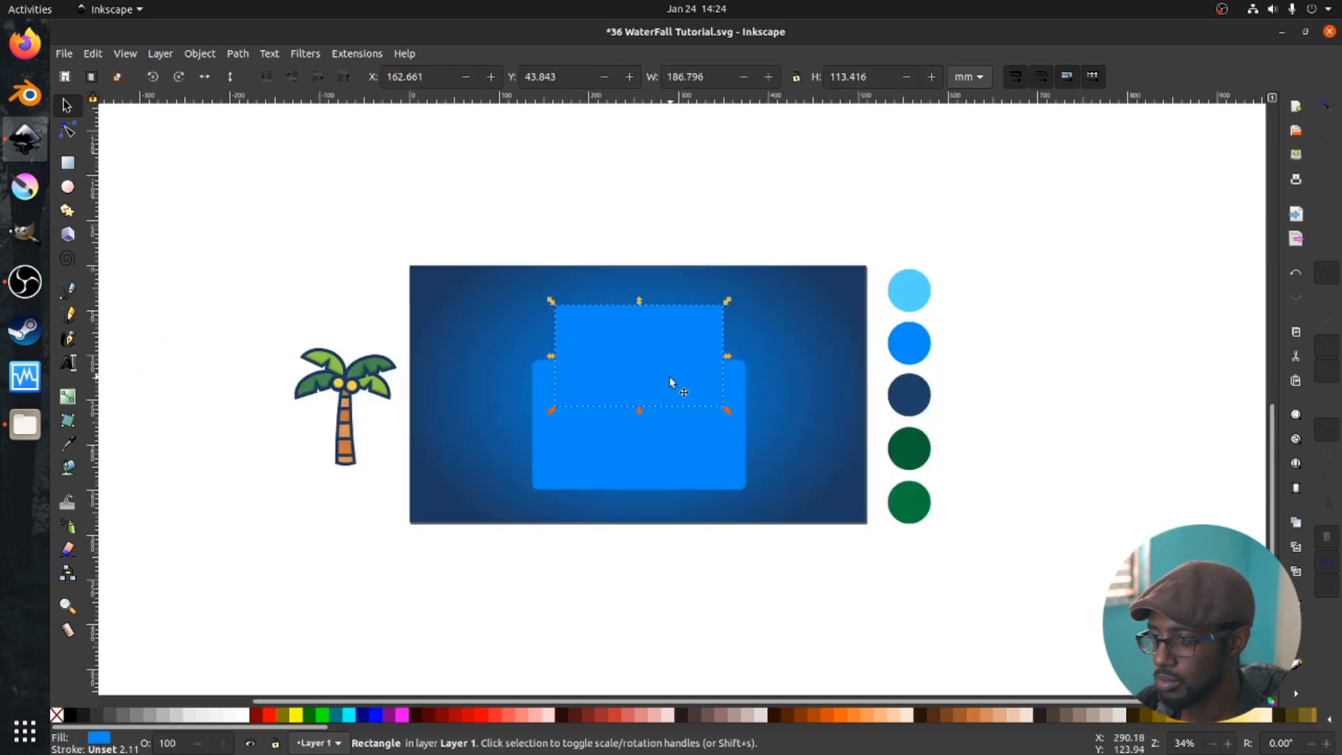
left_click(702, 452)
left_click(736, 500)
left_click(661, 425)
left_click(658, 332, "shift")
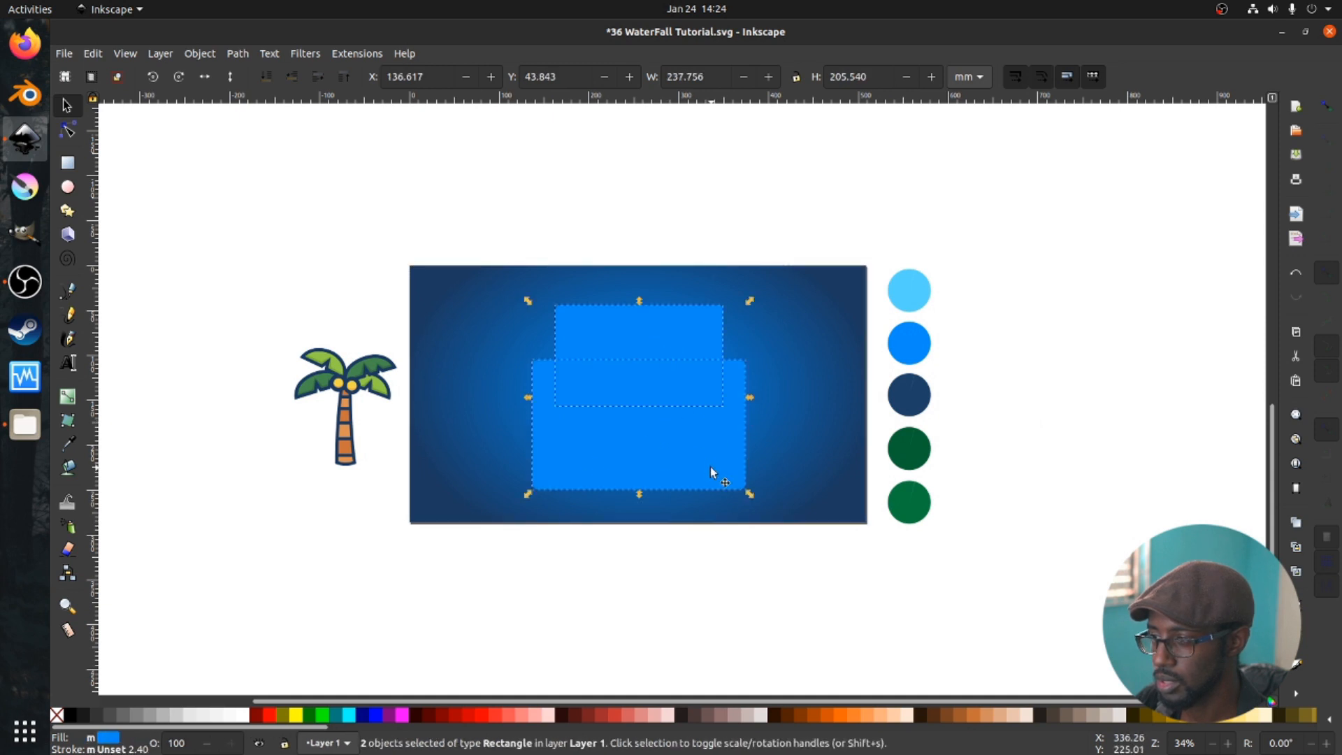
left_click_drag(748, 494, 706, 463)
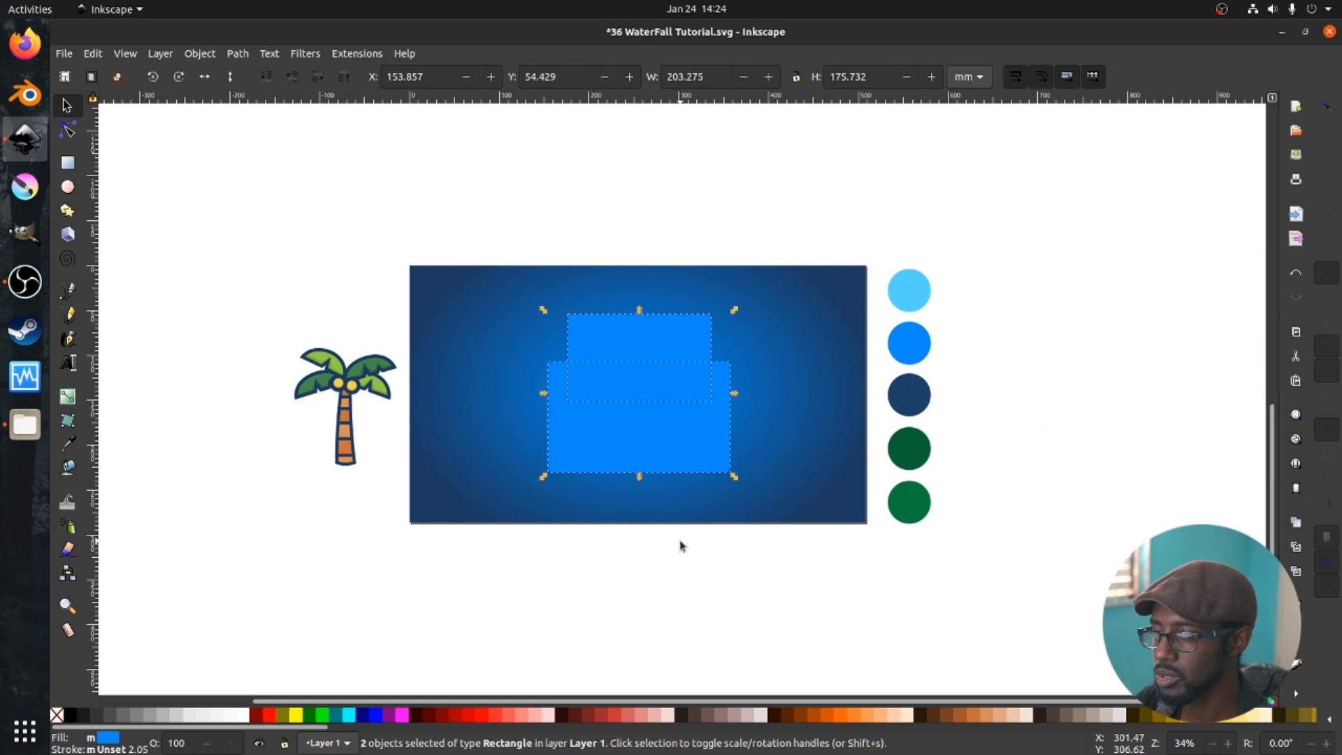
- Scale the upper rectangle down around its centre to about 143 by 87 mm
left_click(682, 545)
left_click(643, 347)
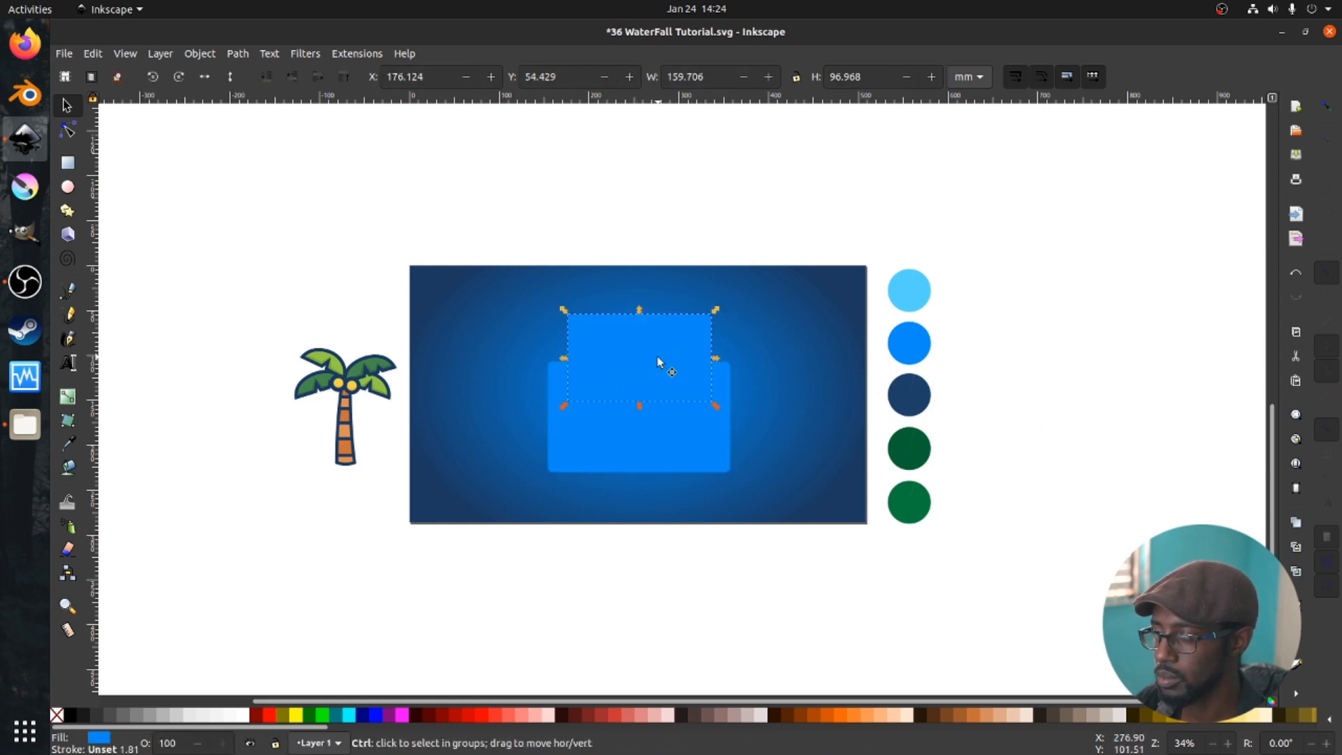
scroll(660, 358, "up", 1)
scroll(659, 362, "down", 5)
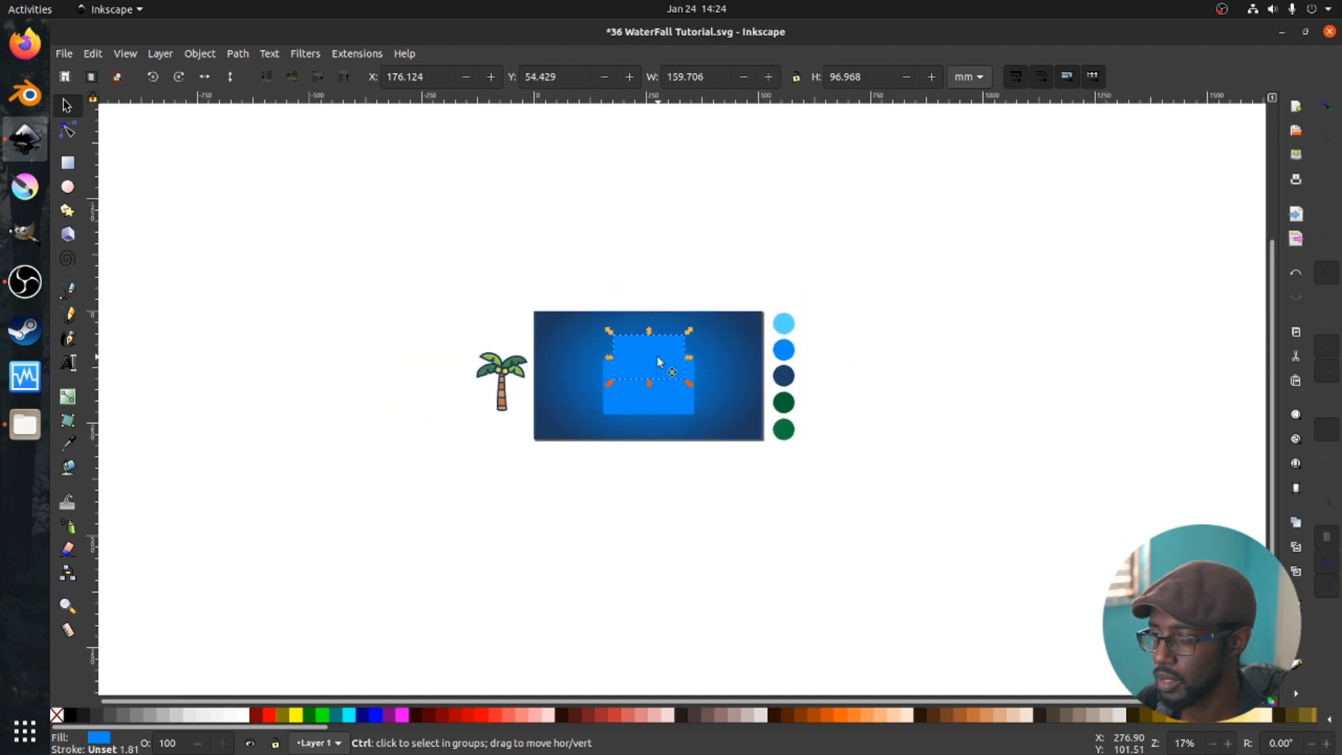
scroll(659, 362, "up", 4)
scroll(665, 365, "down", 1)
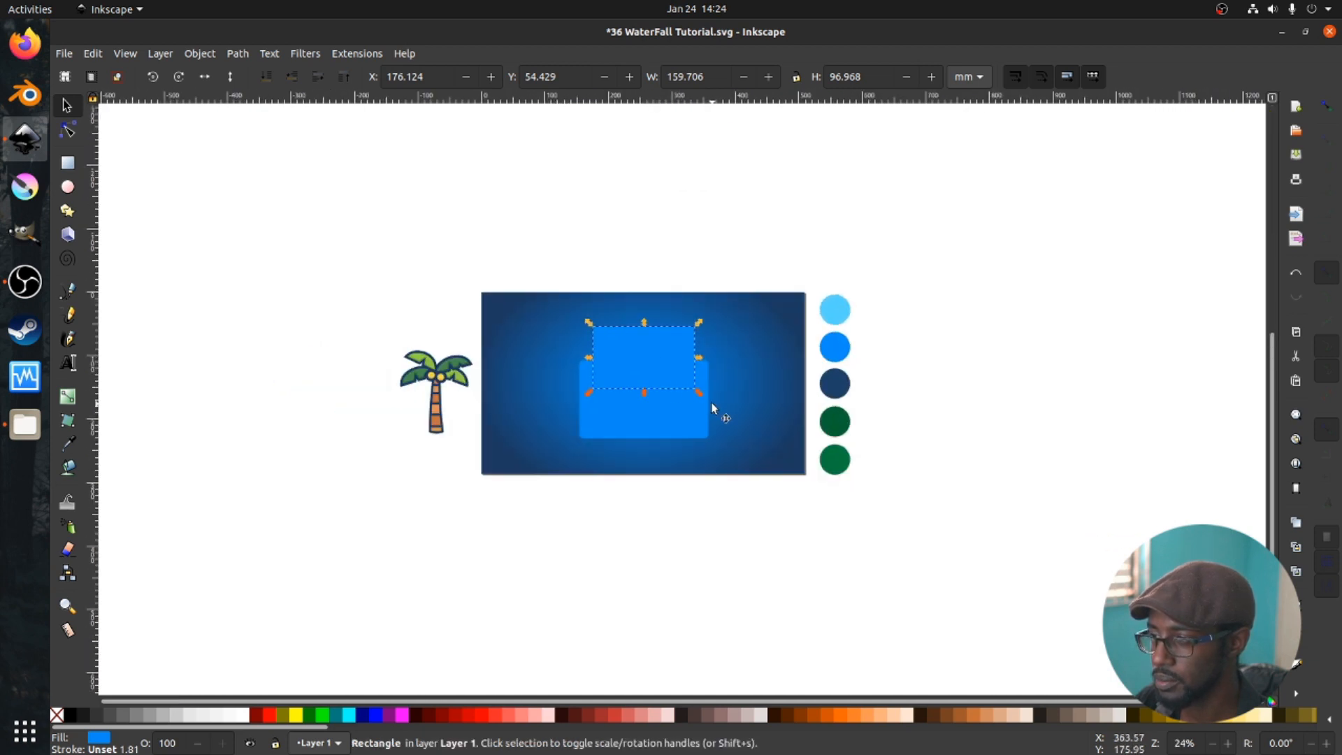
left_click_drag(704, 392, 696, 402)
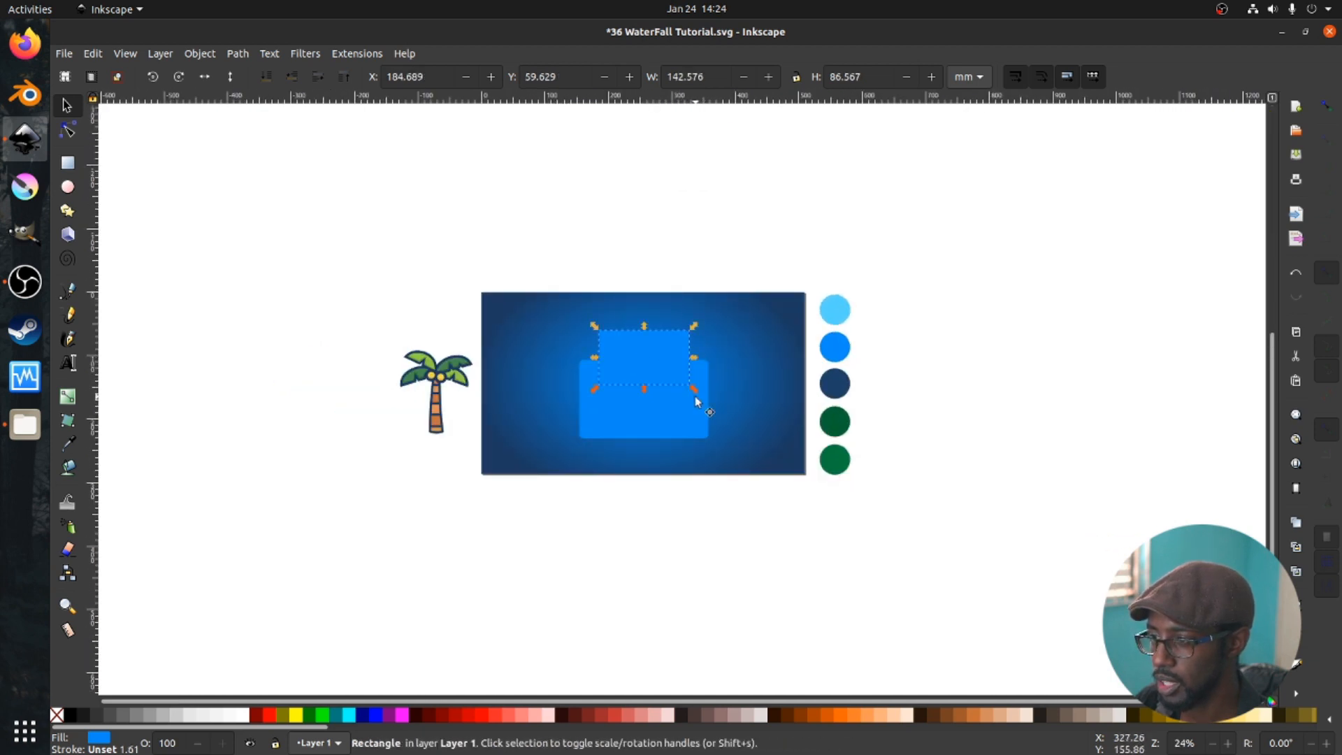
- Check the finished waterfall reference artwork and fill the lower rectangle with the light blue of the palette circle
scroll(689, 407, "down", 2)
scroll(678, 370, "up", 5)
scroll(670, 338, "up", 4)
scroll(632, 294, "down", 3)
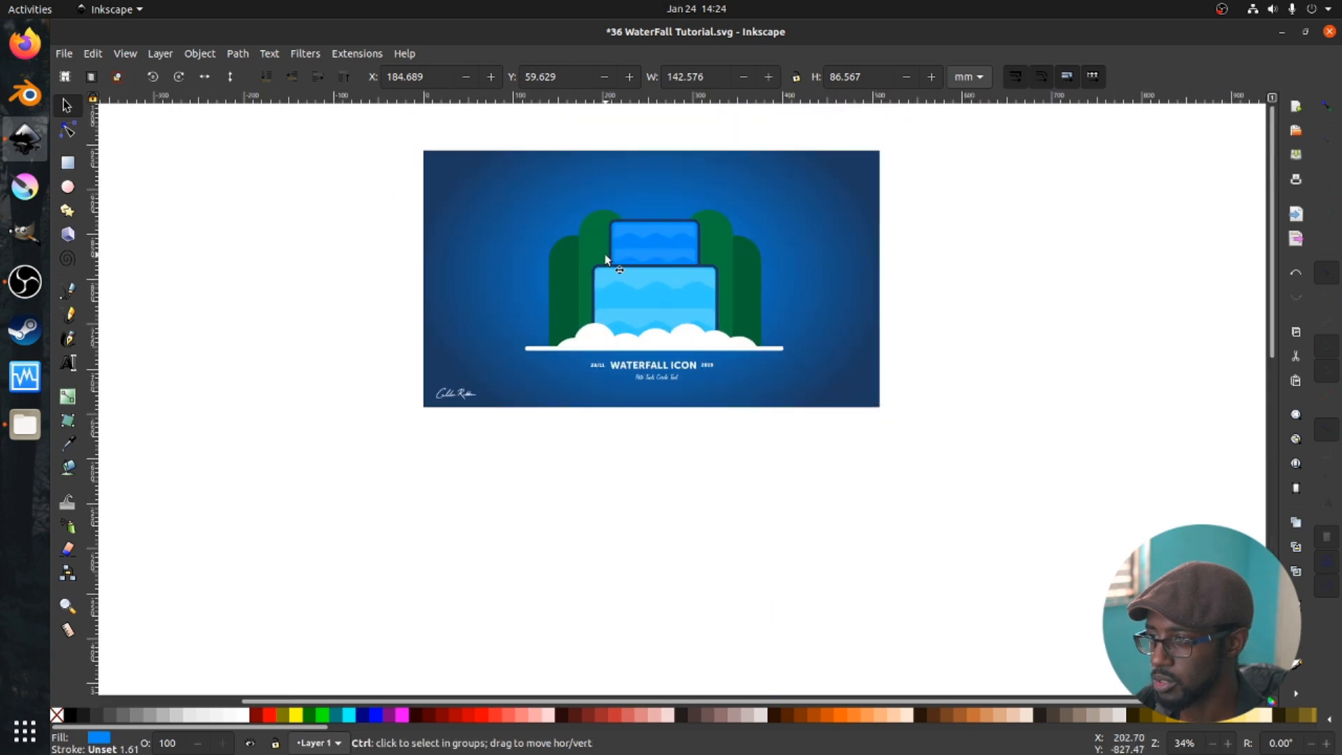
scroll(638, 324, "down", 2)
scroll(647, 551, "up", 3)
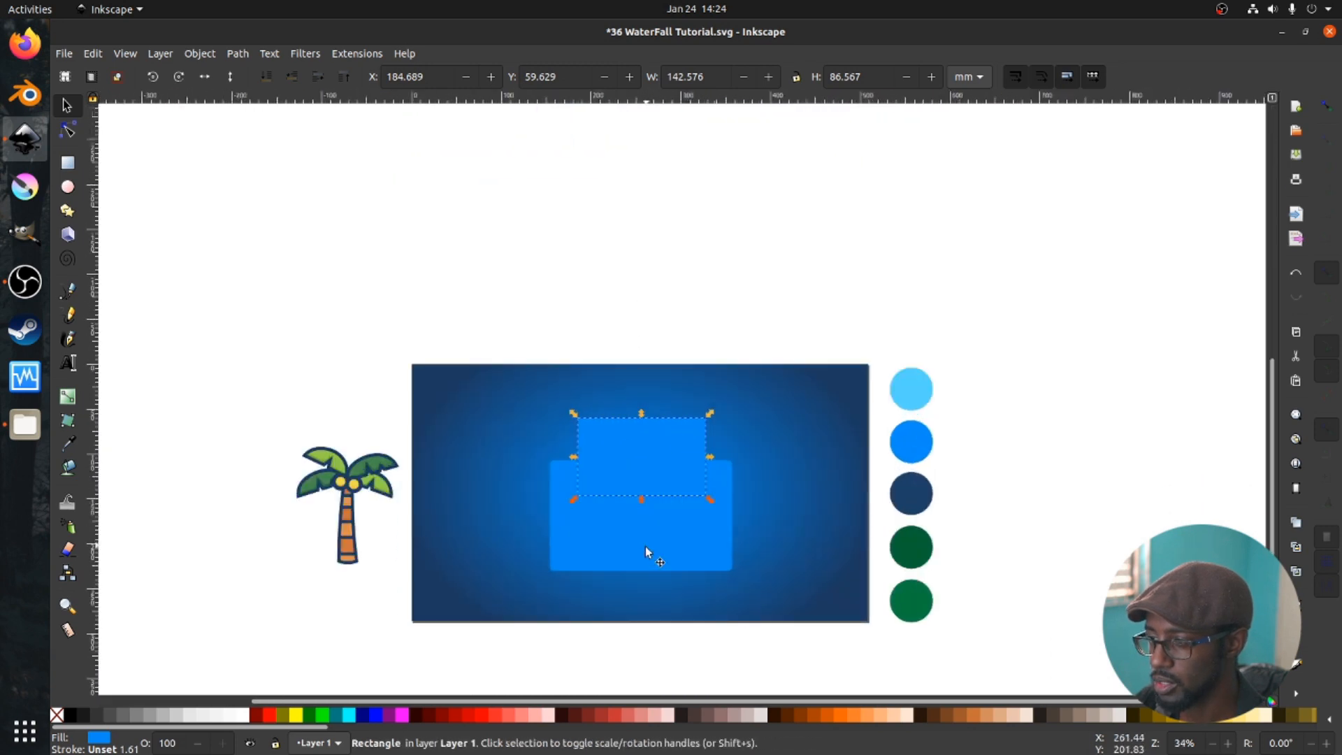
left_click_drag(647, 551, 650, 565)
scroll(651, 533, "down", 2)
key("d")
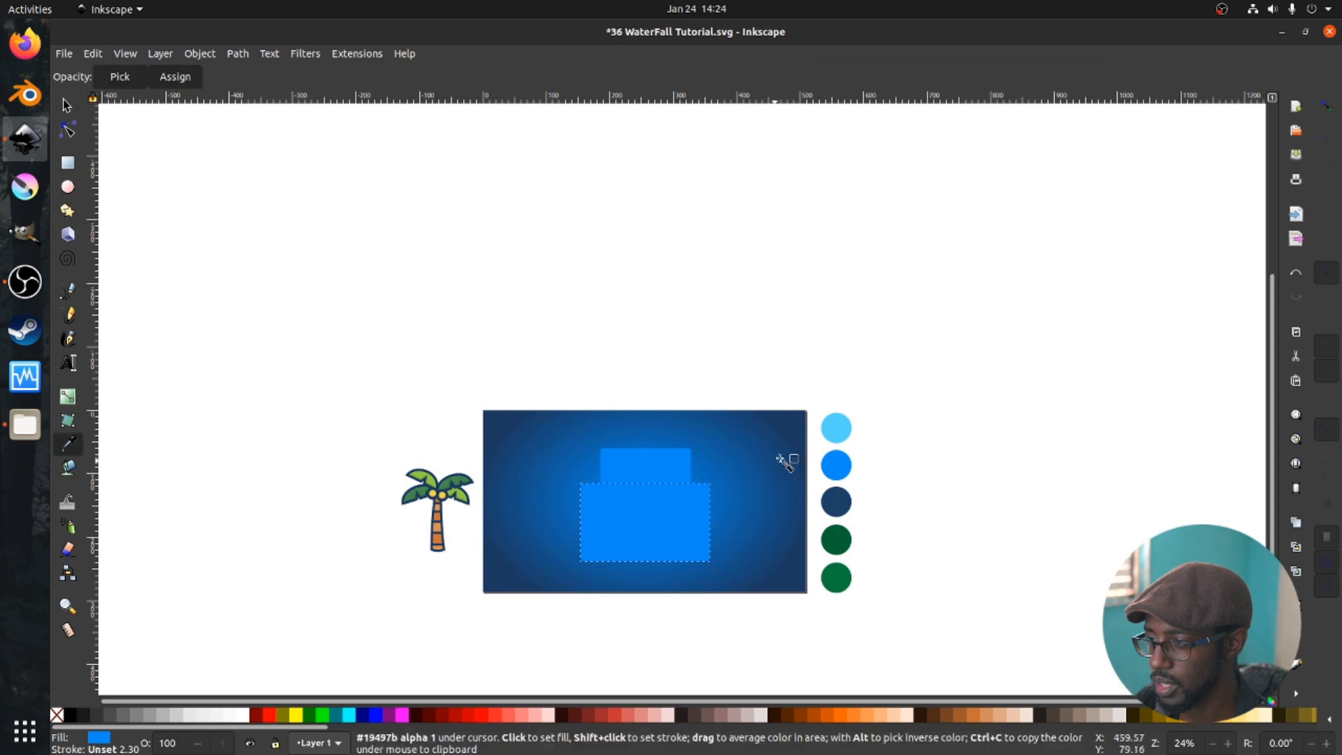
left_click(837, 429)
- Give both rectangles a stroke in the dark navy colour of the palette circle
scroll(663, 479, "up", 2)
left_click(605, 455)
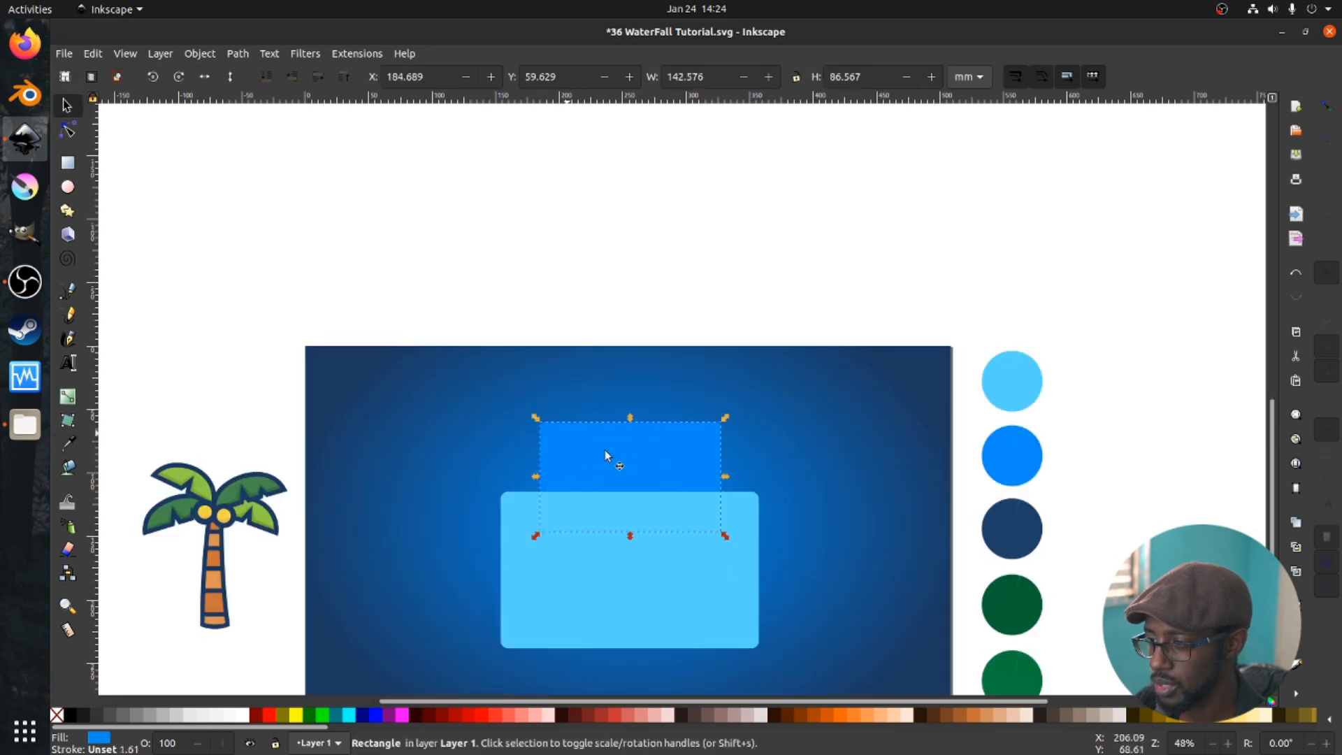
scroll(640, 512, "down", 2)
left_click(665, 544, "shift")
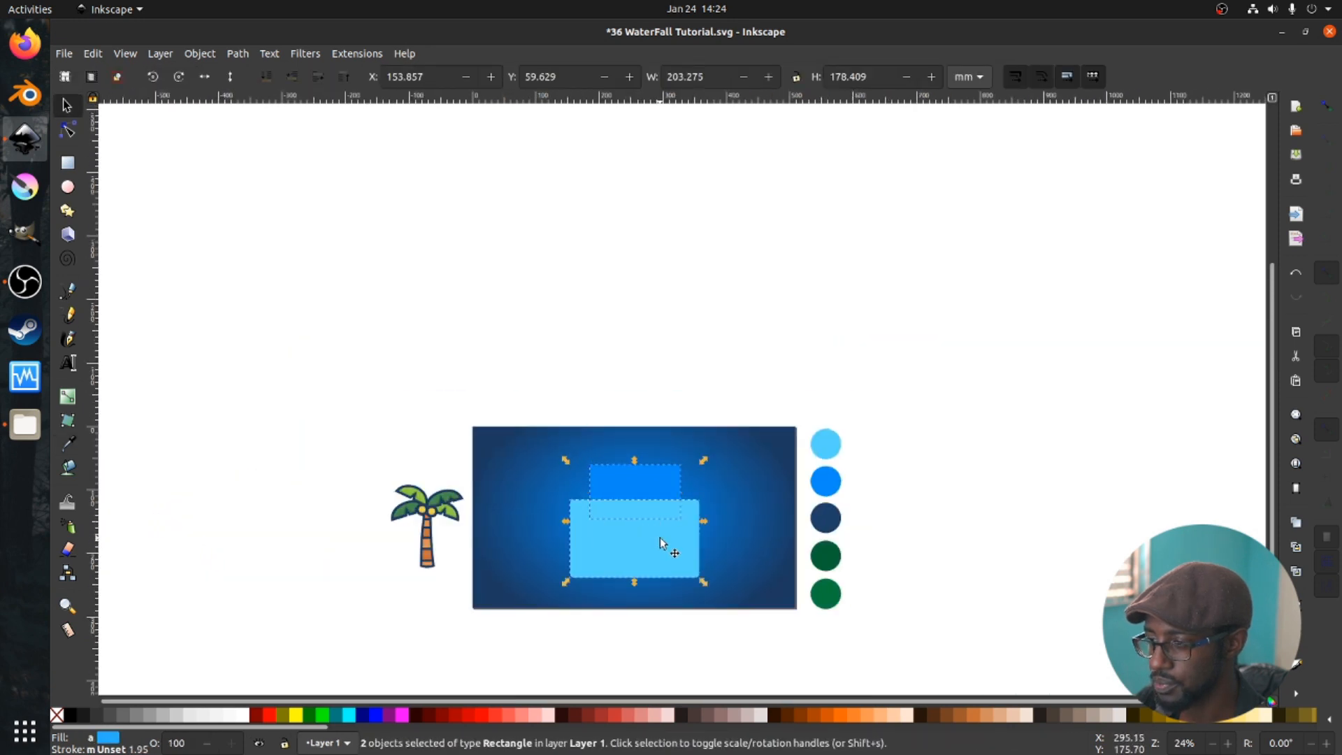
key("d")
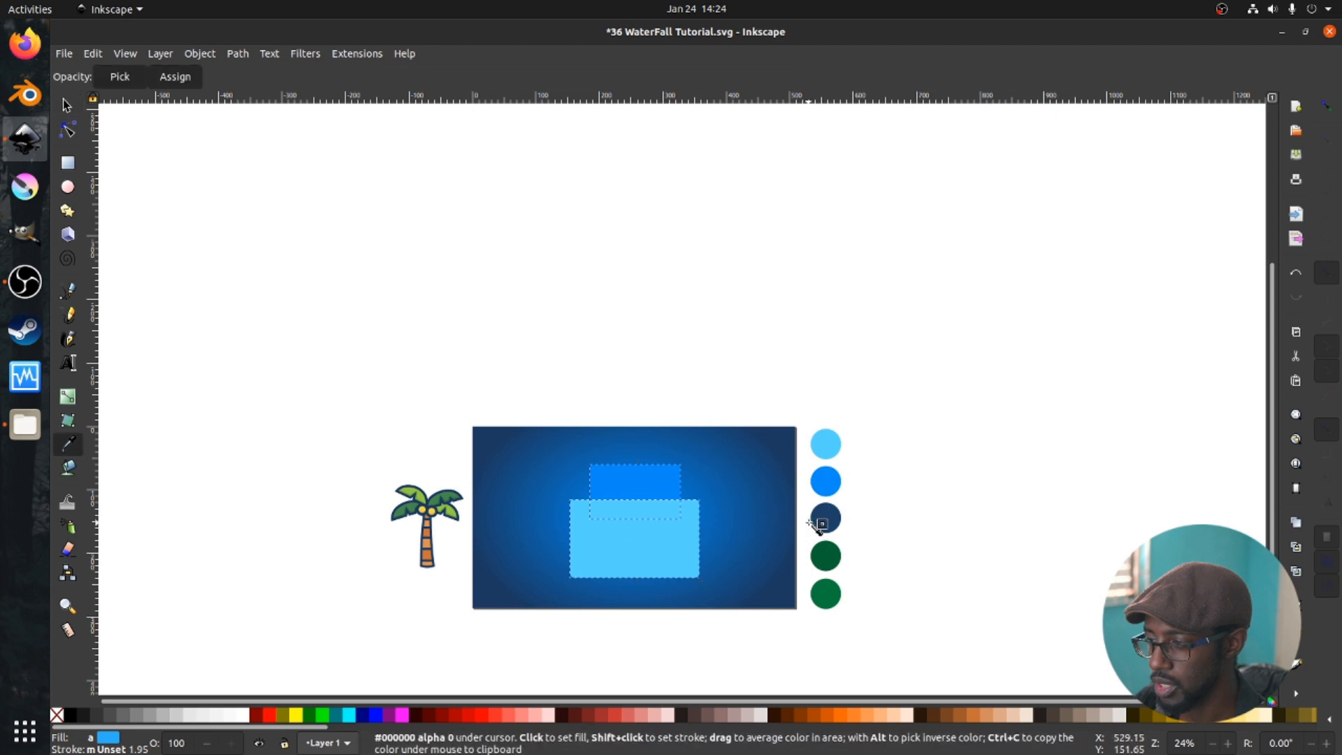
left_click(826, 524, "shift")
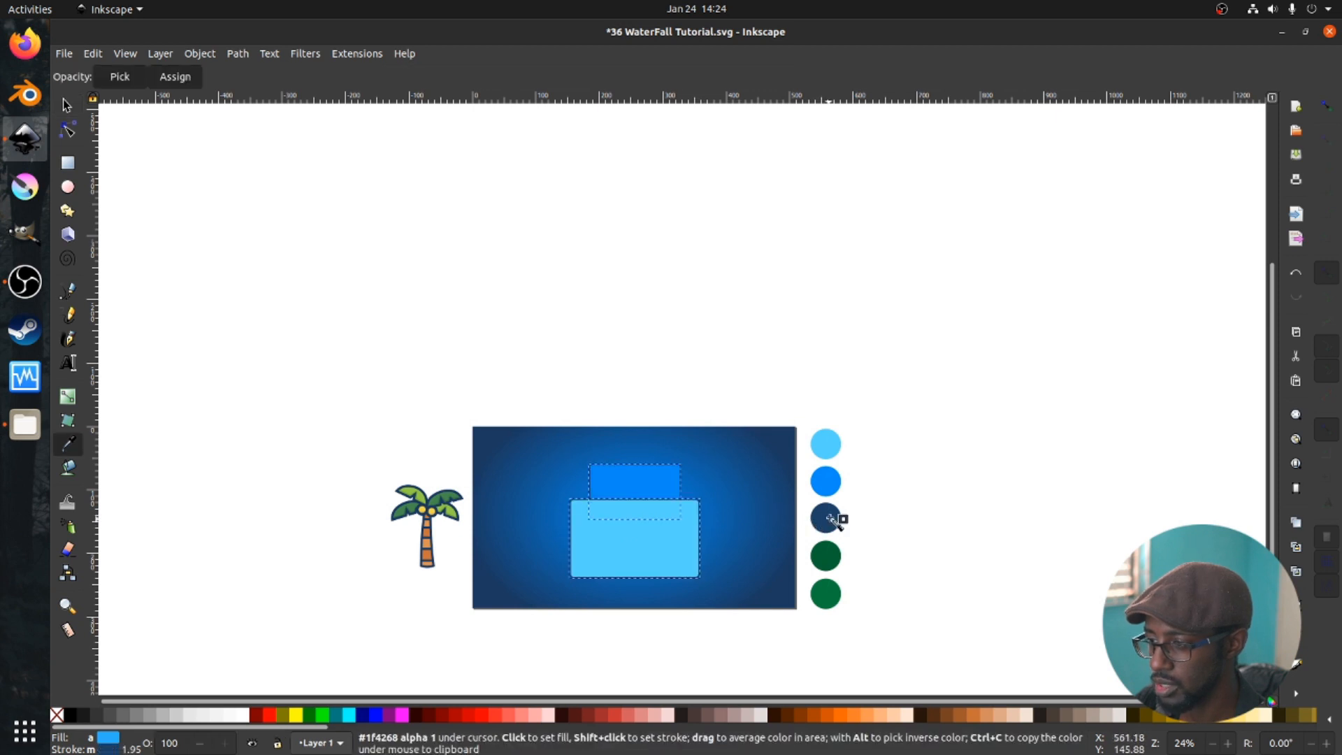
scroll(686, 545, "up", 2)
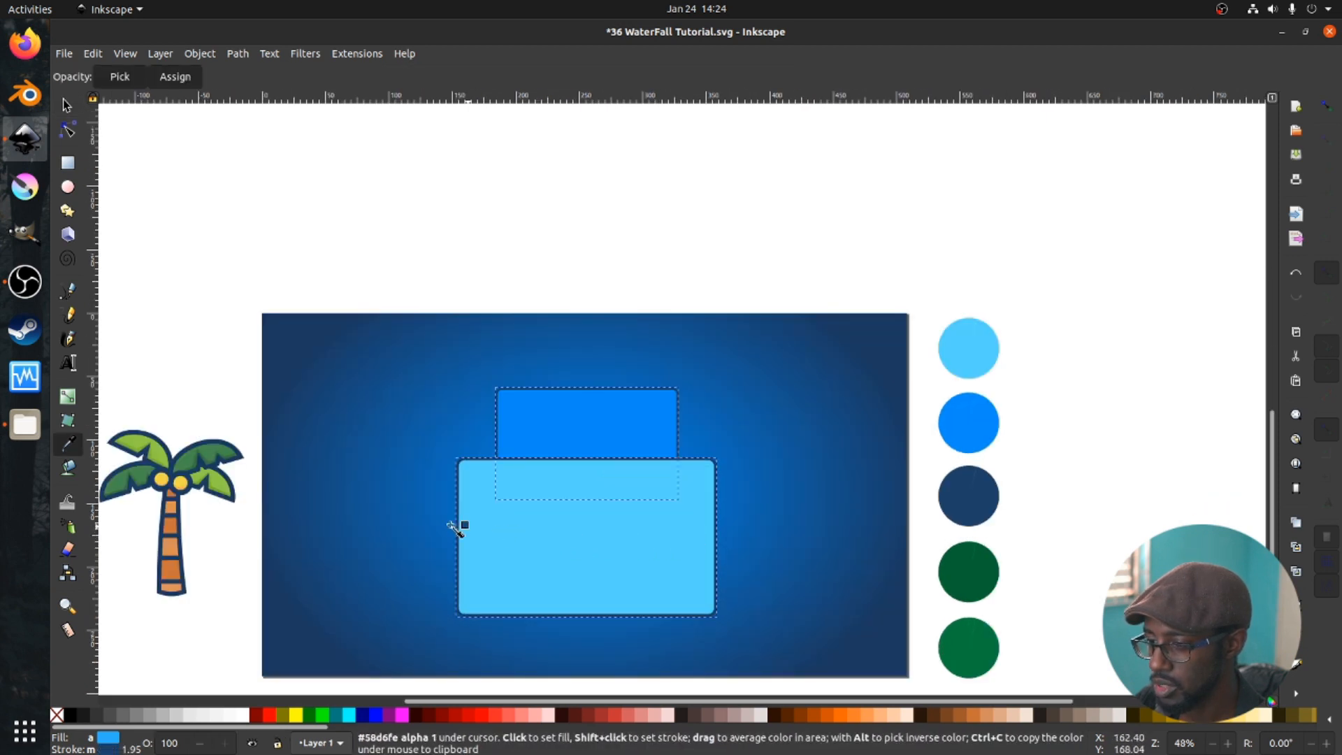
key("s")
key("d")
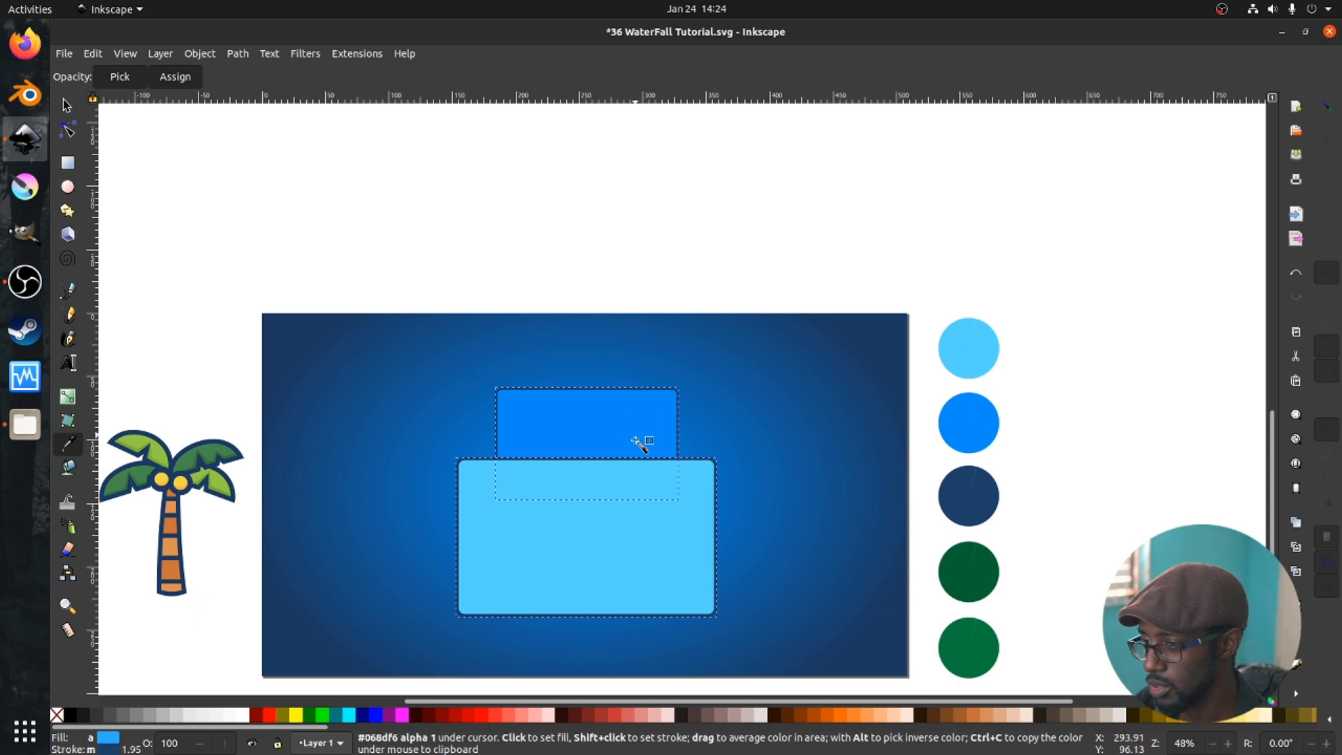
key("s")
left_click(401, 533)
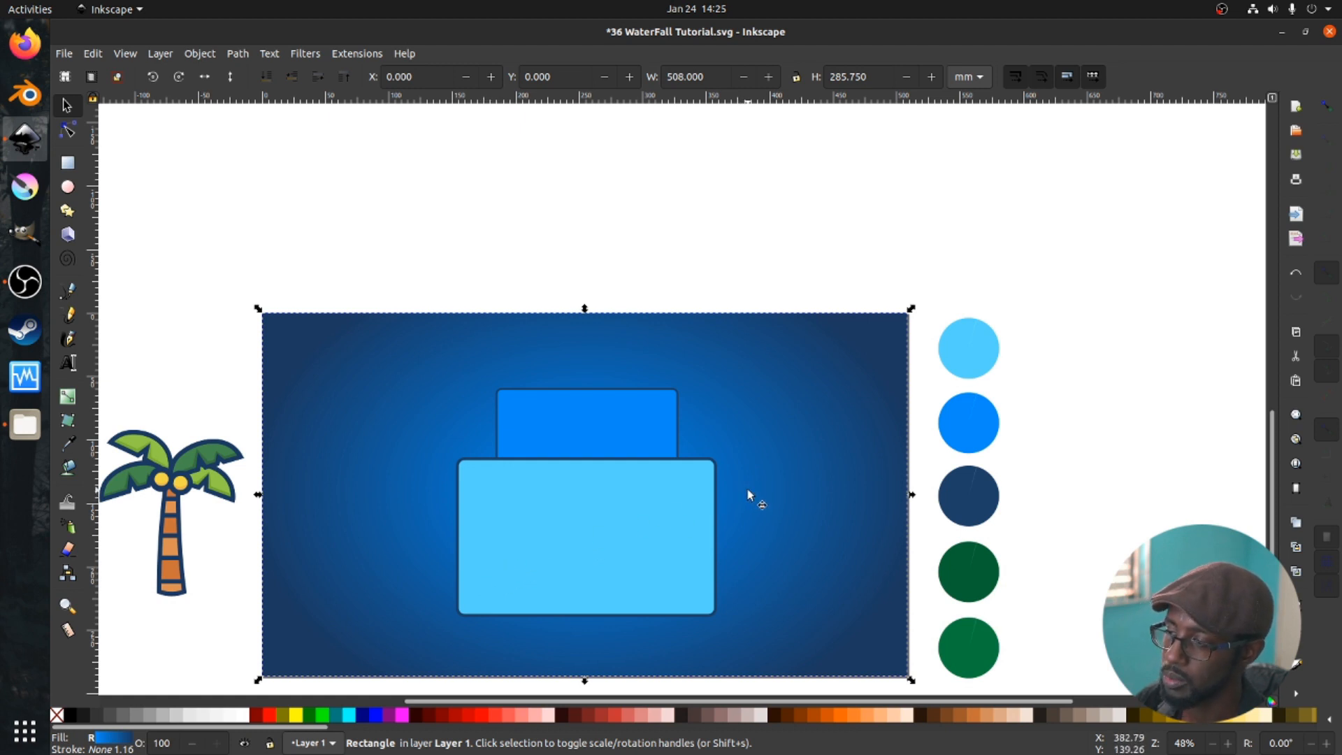
- Select both rectangles and open their stroke style settings in Fill and Stroke
scroll(693, 458, "down", 2)
double_click(691, 414)
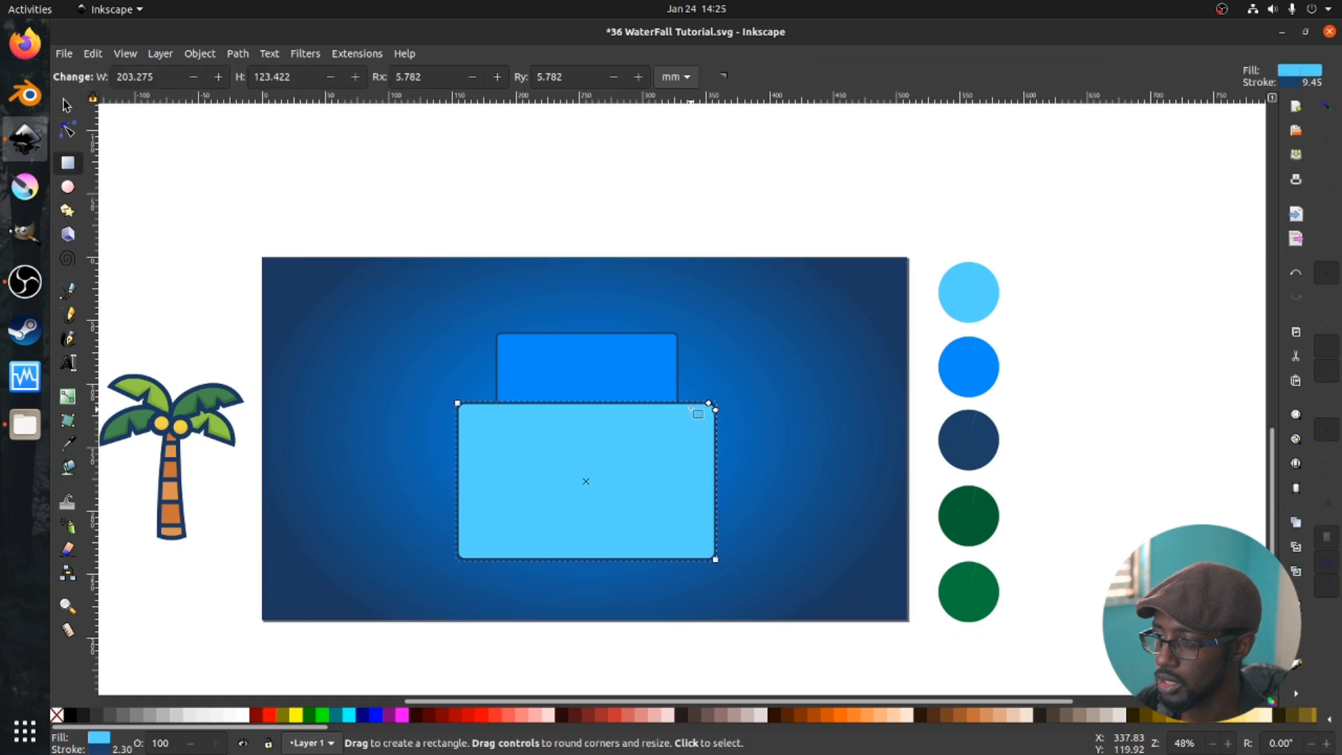
left_click(673, 364, "shift")
key("s")
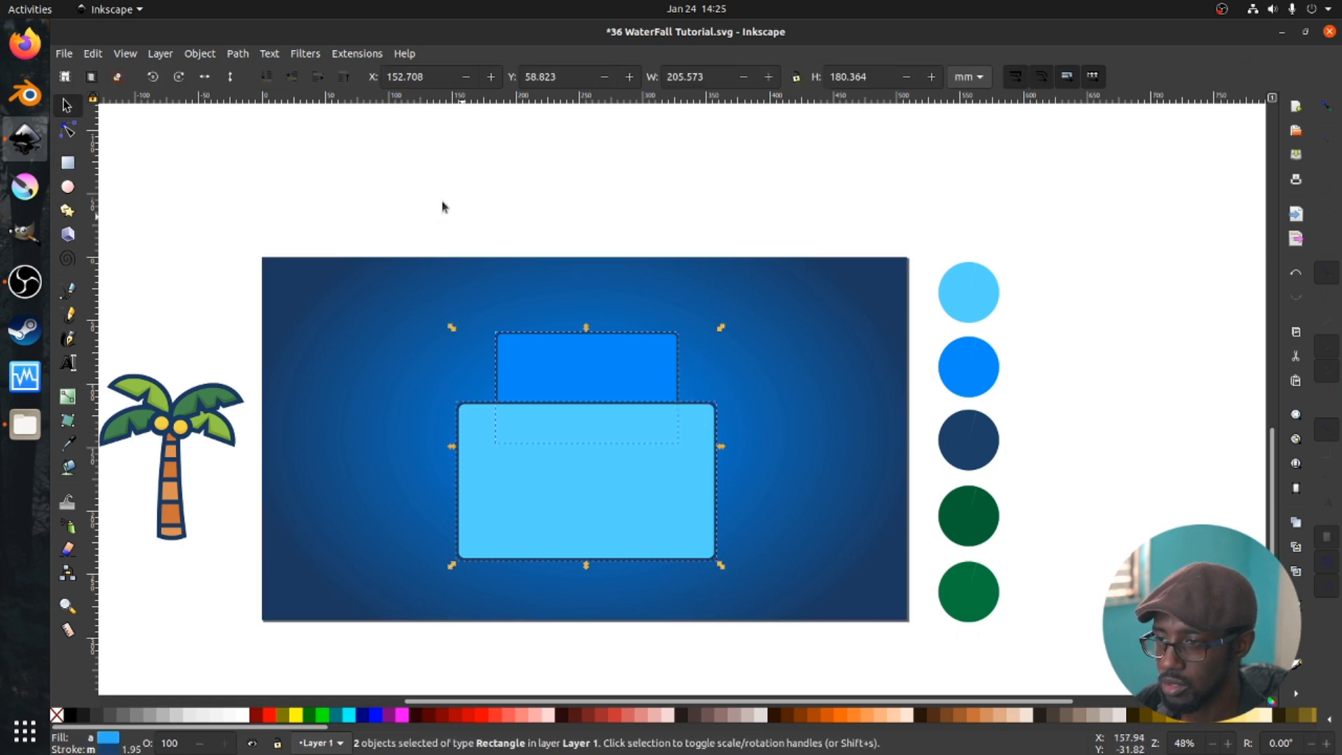
left_click(202, 54)
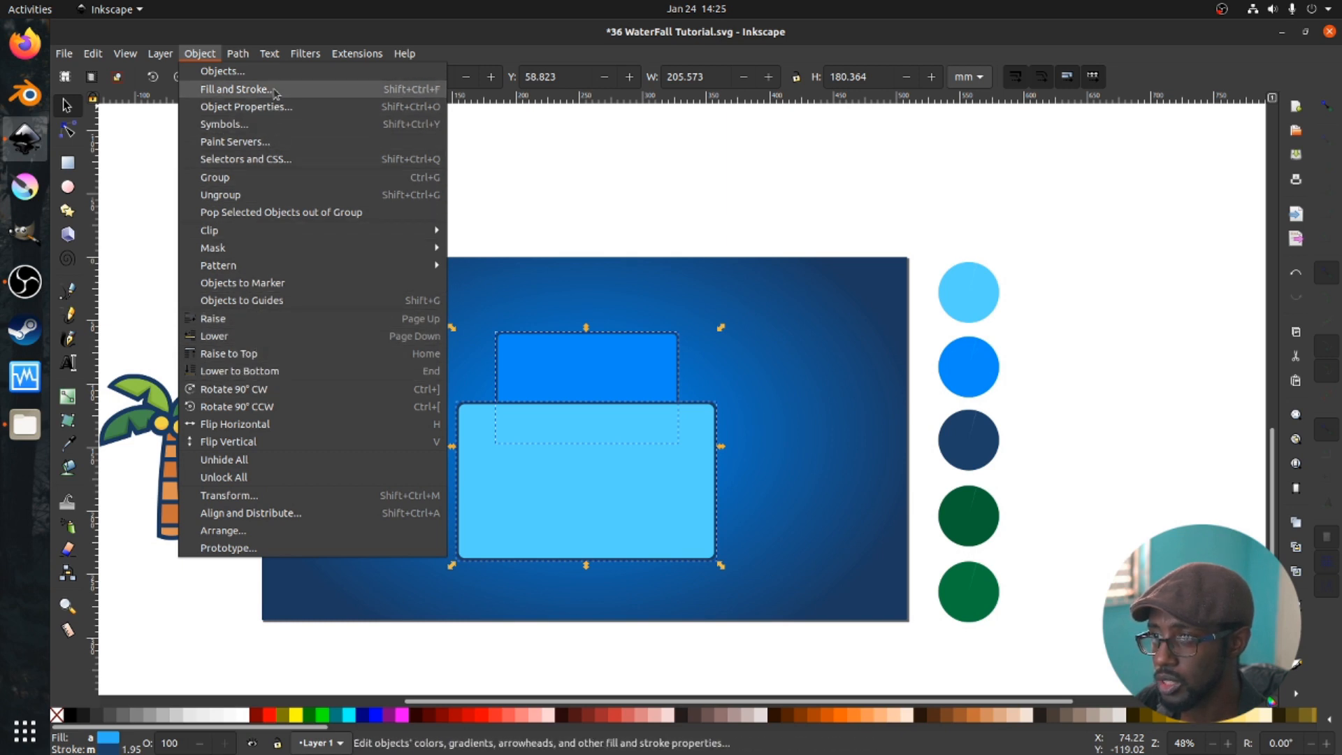
left_click(274, 90)
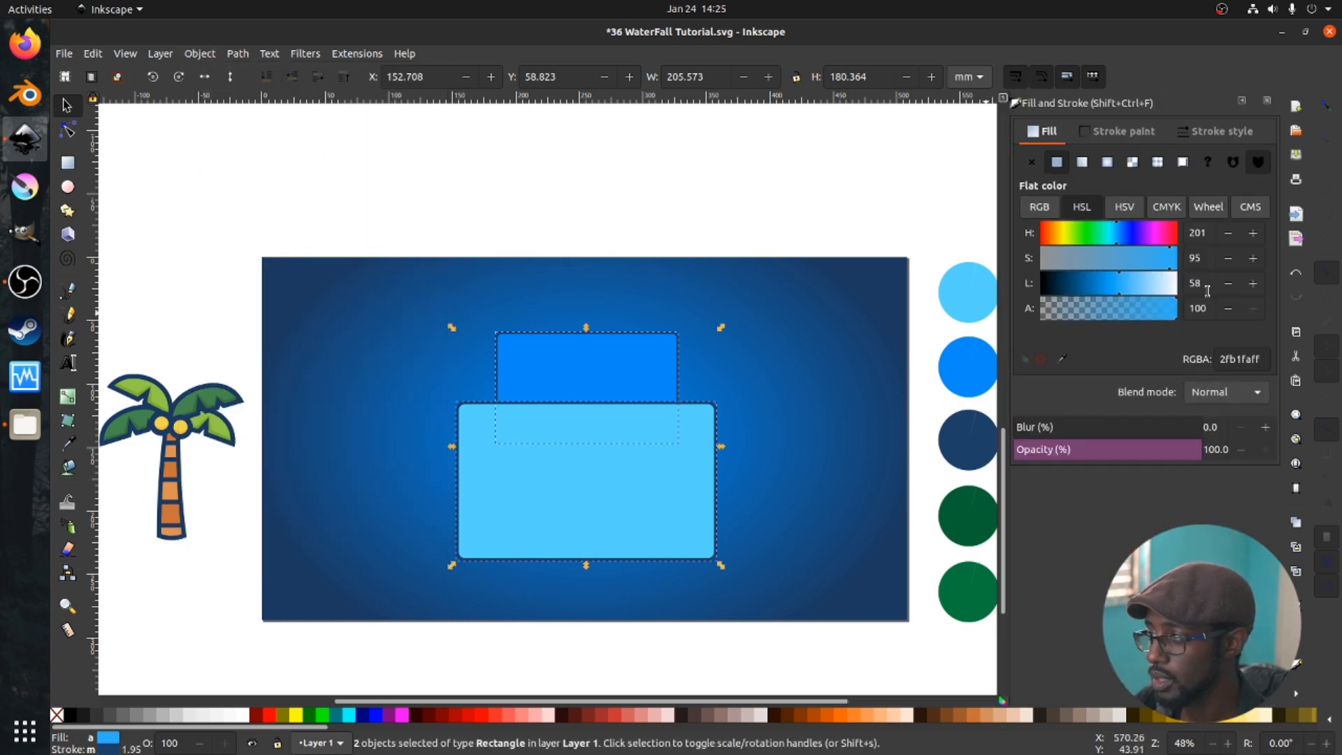
left_click(1202, 130)
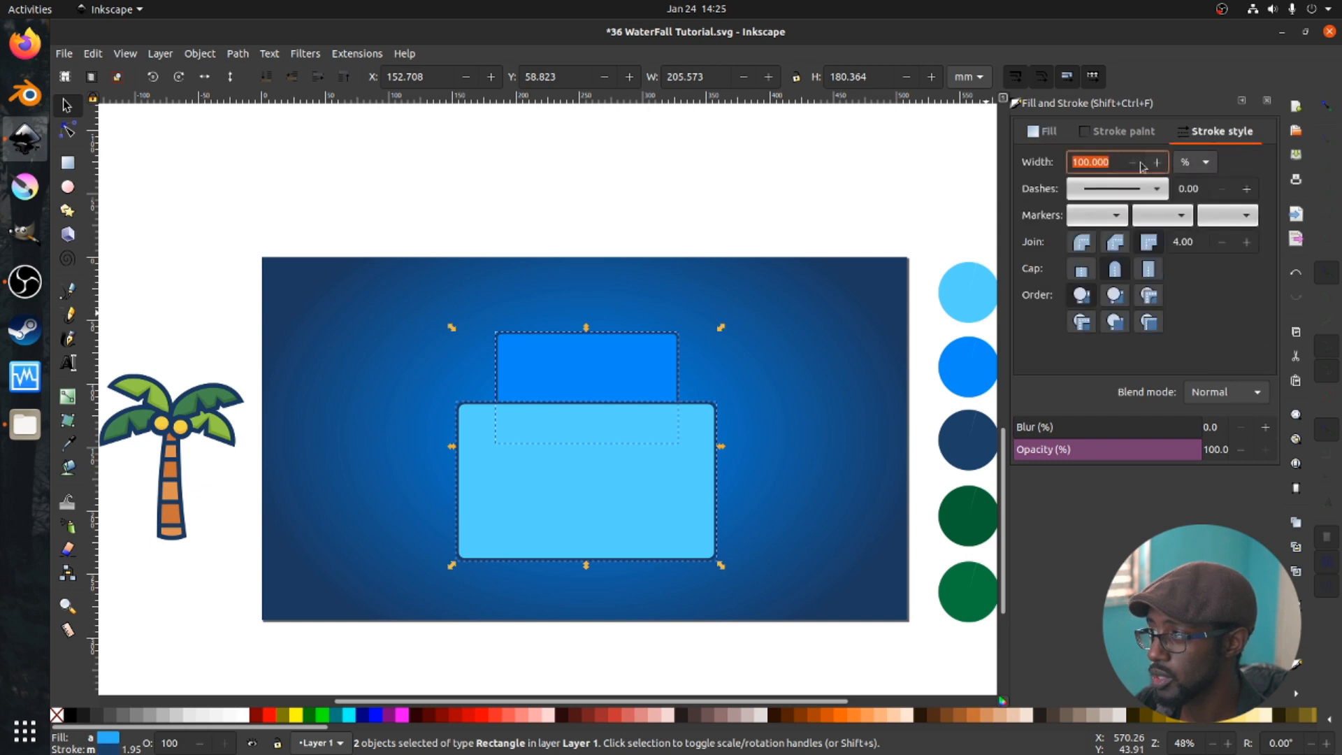
- Change the stroke width unit to mm and set both rectangles' stroke to 2 mm
left_click(1195, 162)
left_click(1195, 122)
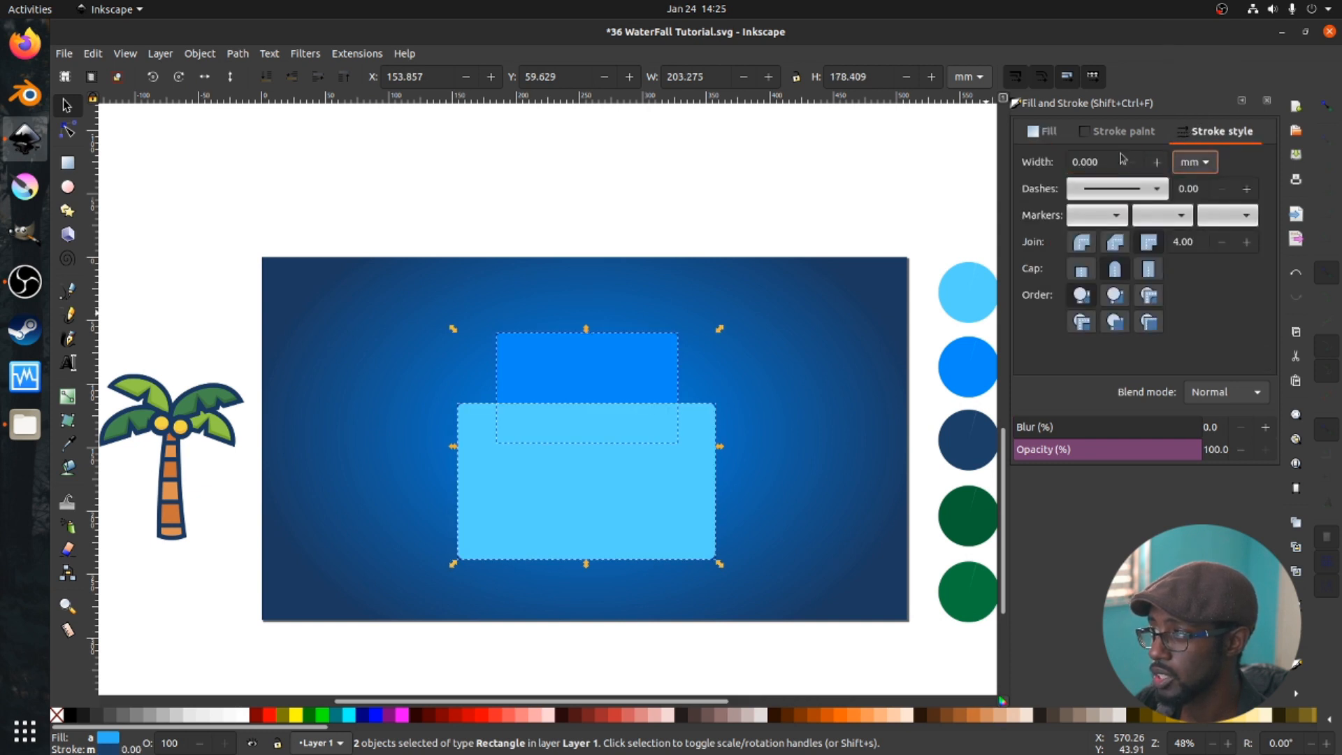
type("2")
key("Return")
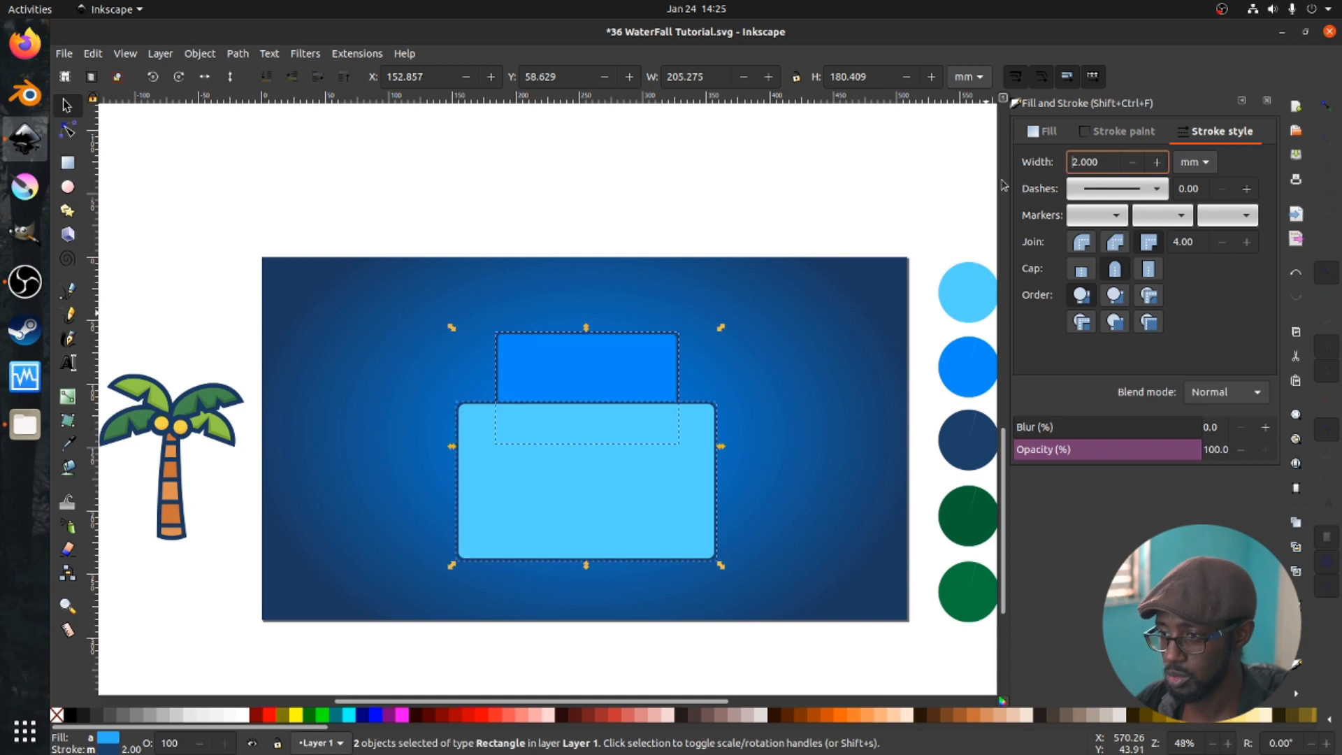
- Thicken the stroke of both rectangles to 4.5 mm and deselect them
triple_click(1104, 165)
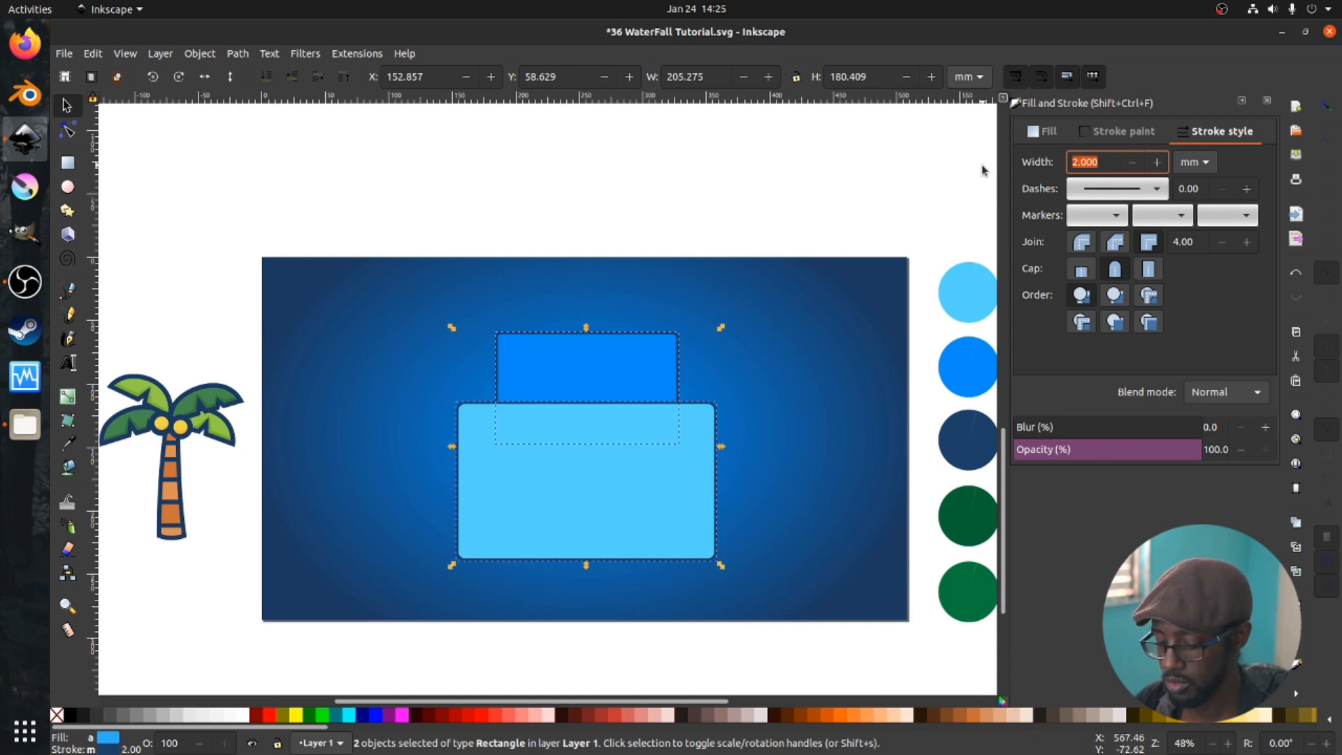
type("4.5")
key("Return")
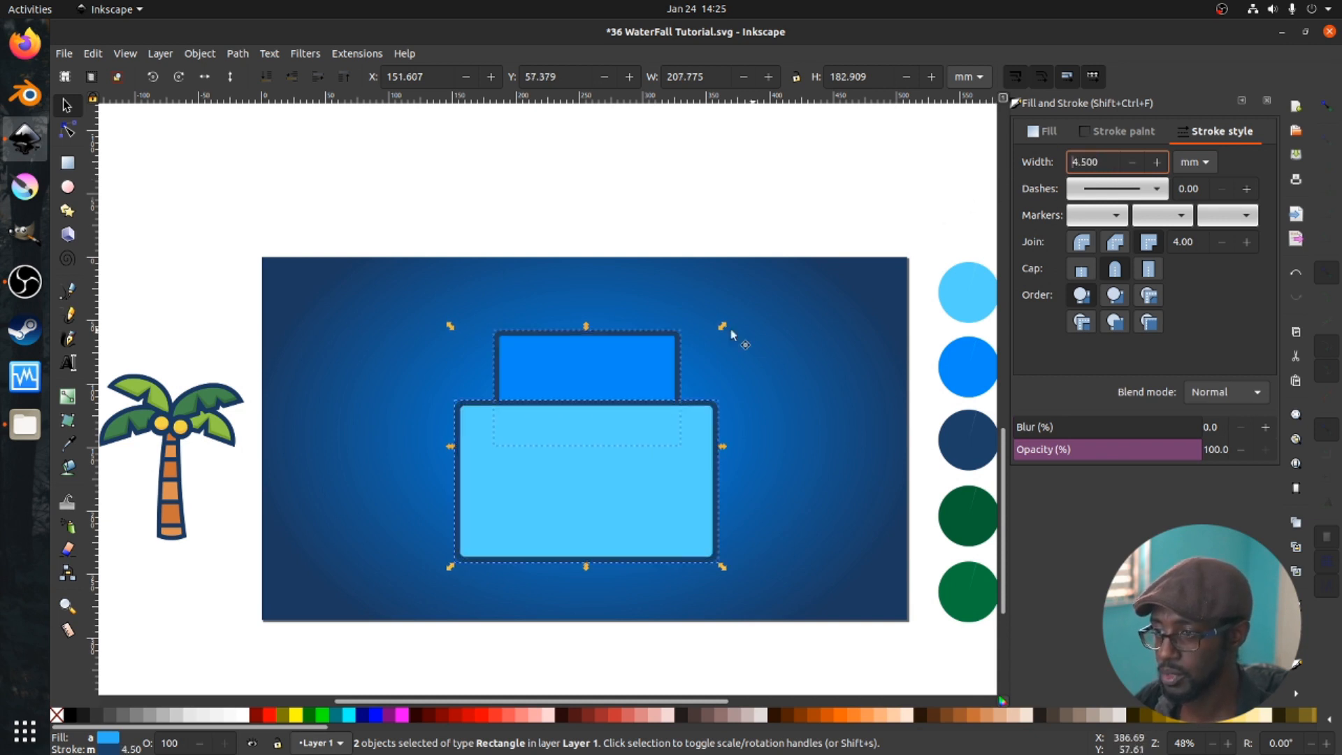
left_click(615, 197)
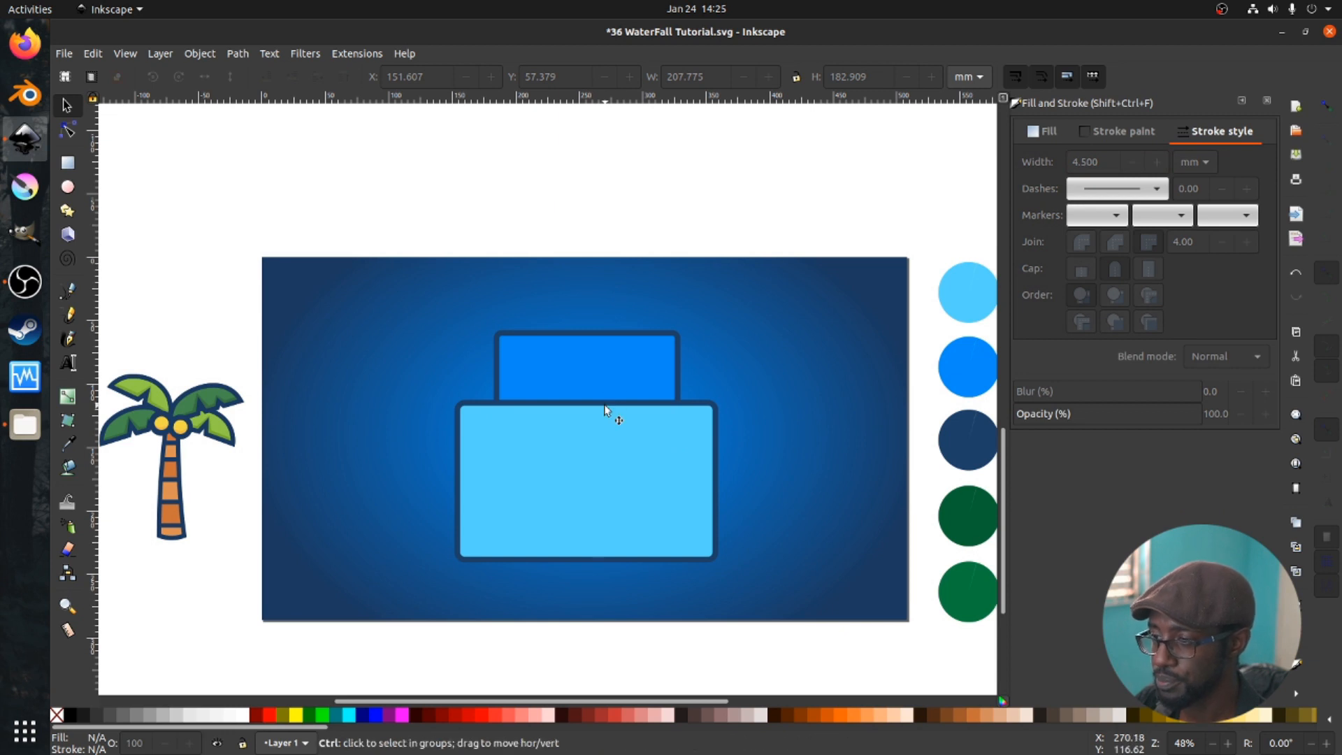
- Draw a tall rectangle about 67 × 187 mm on the left of the blue tiers and fully round its corners into a pill
scroll(608, 410, "down", 1, "ctrl")
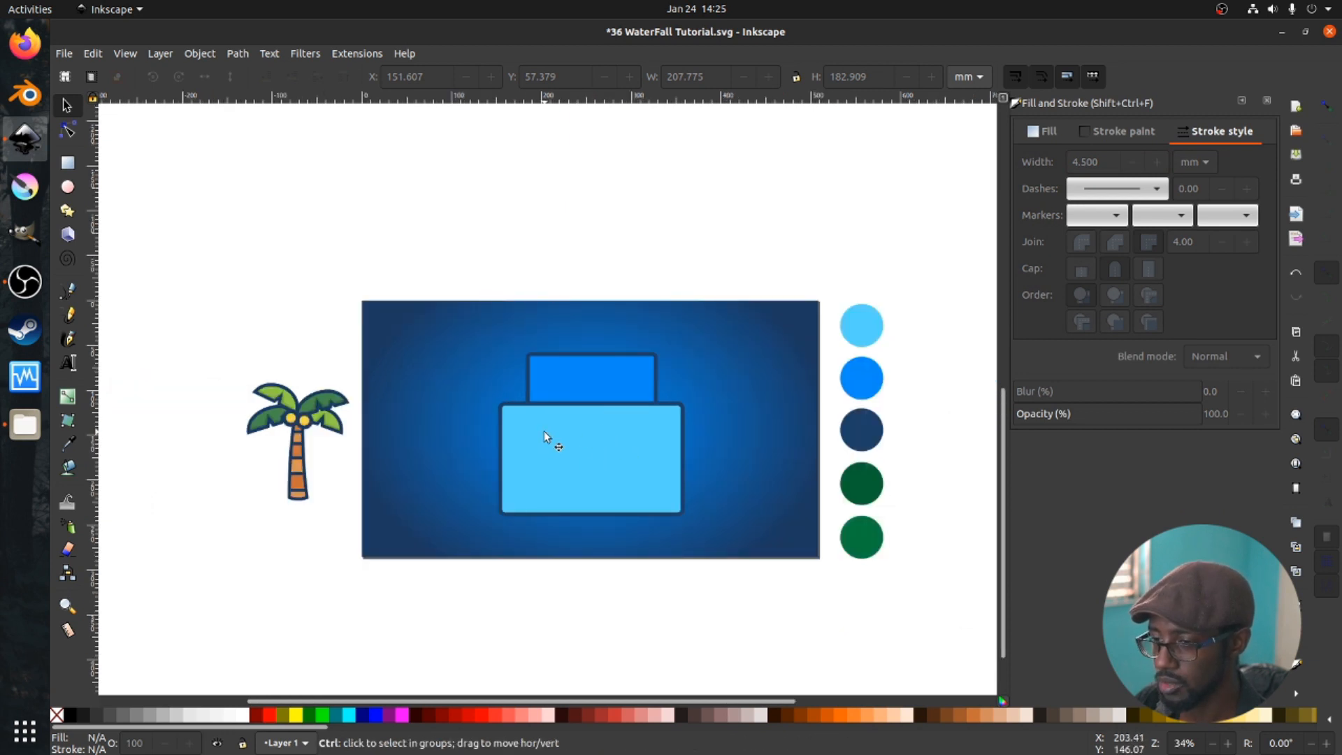
scroll(550, 437, "up", 1)
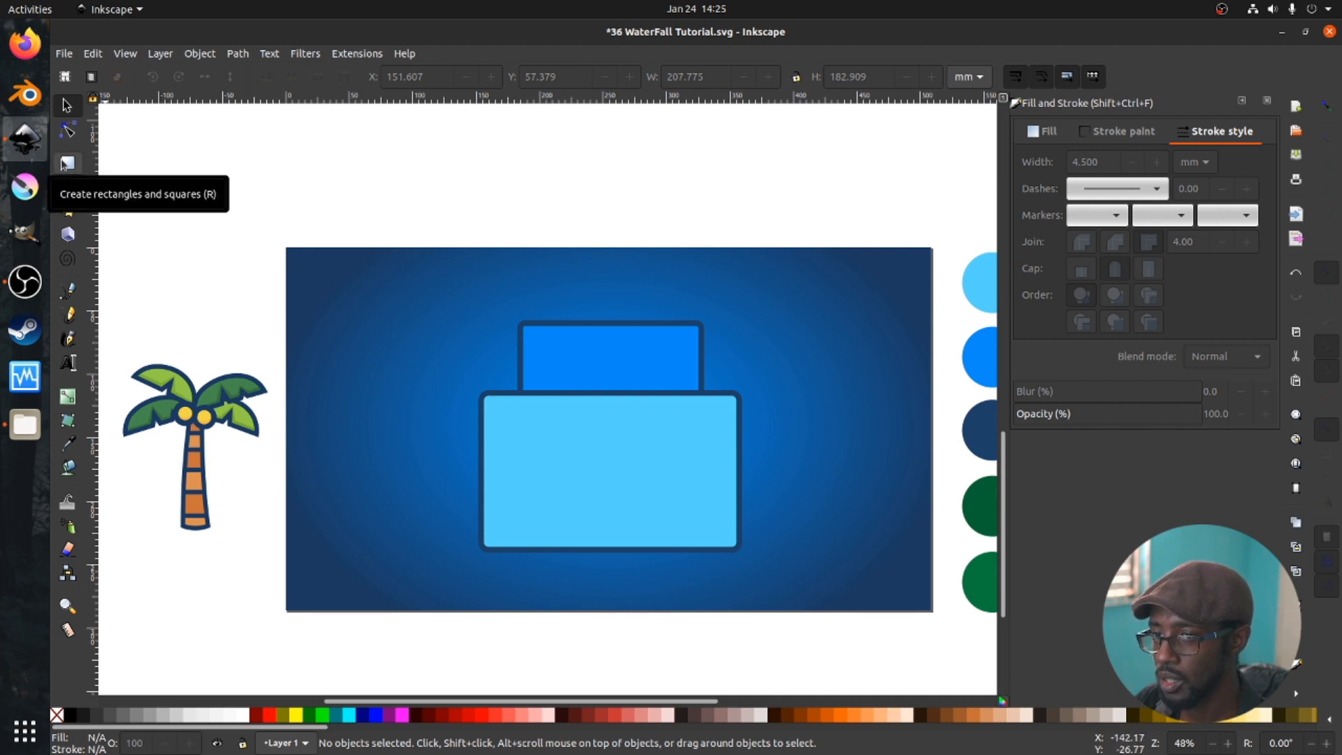
left_click(67, 163)
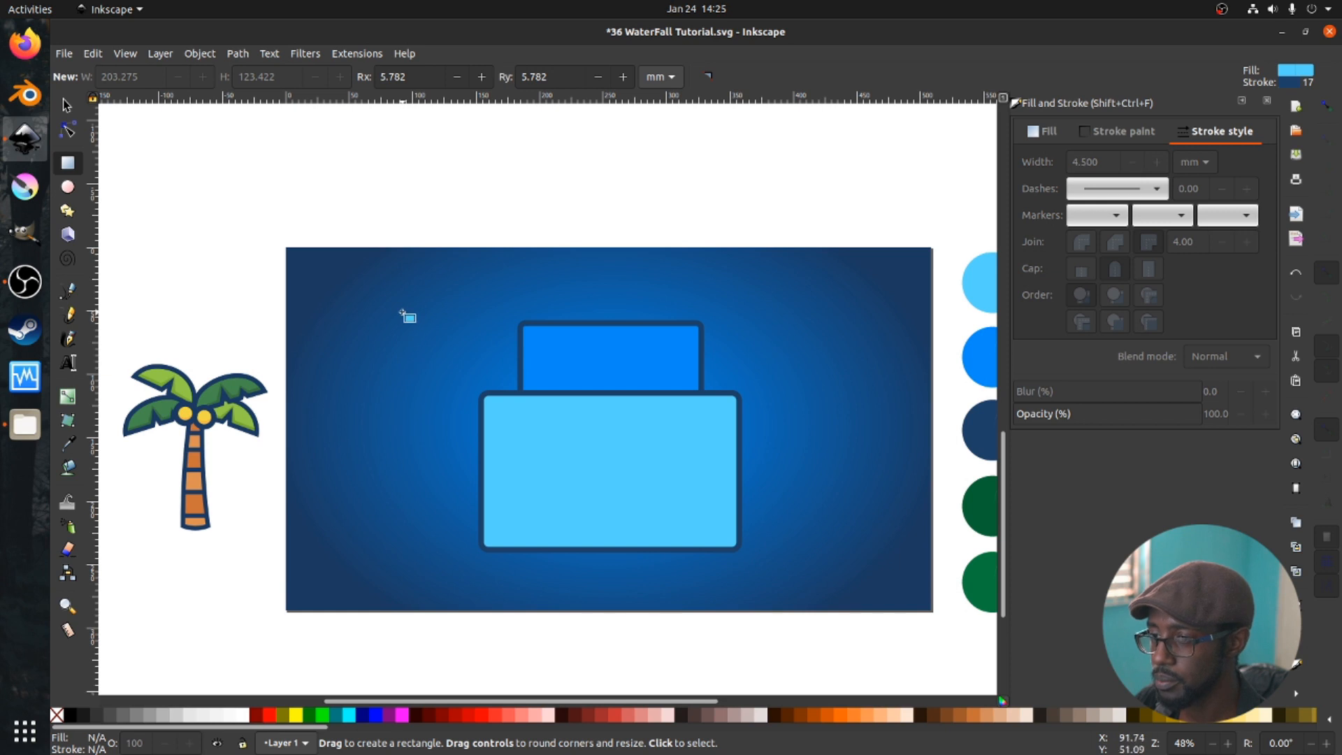
left_click_drag(404, 312, 488, 550)
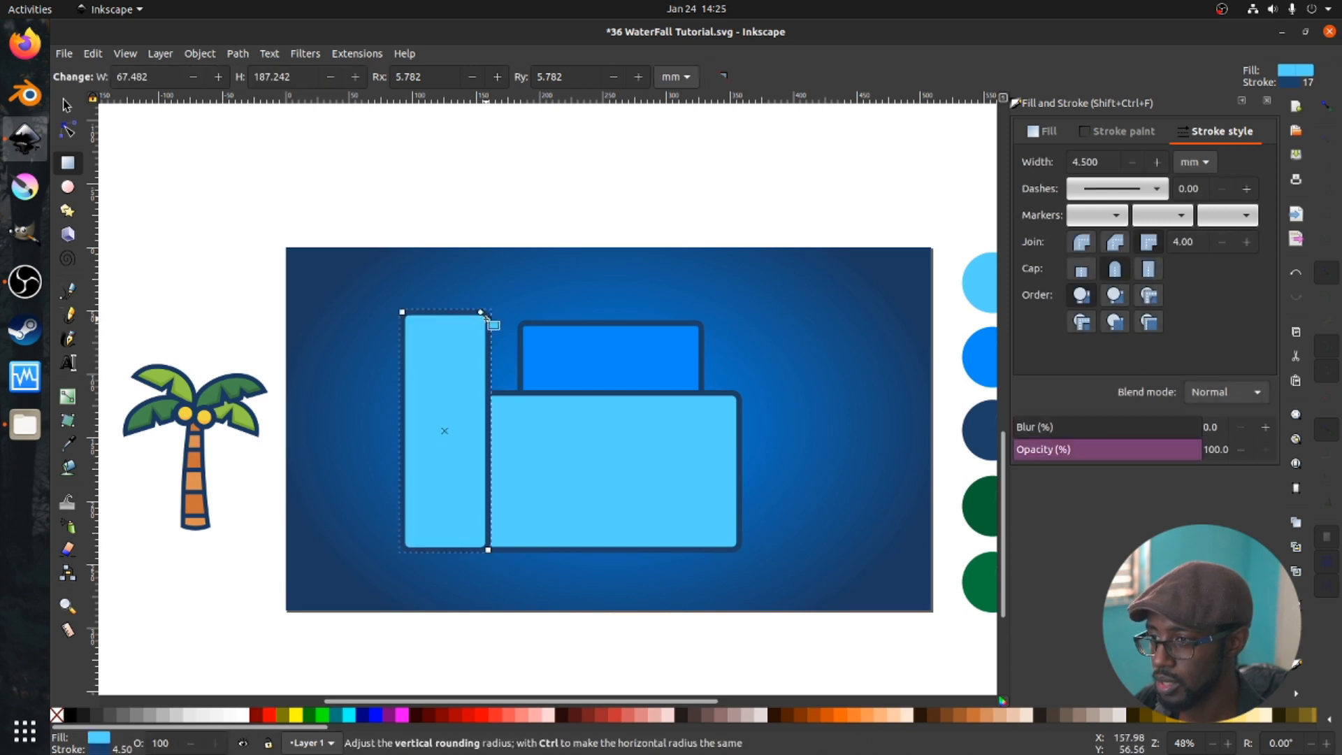
left_click_drag(481, 313, 484, 355)
key("s")
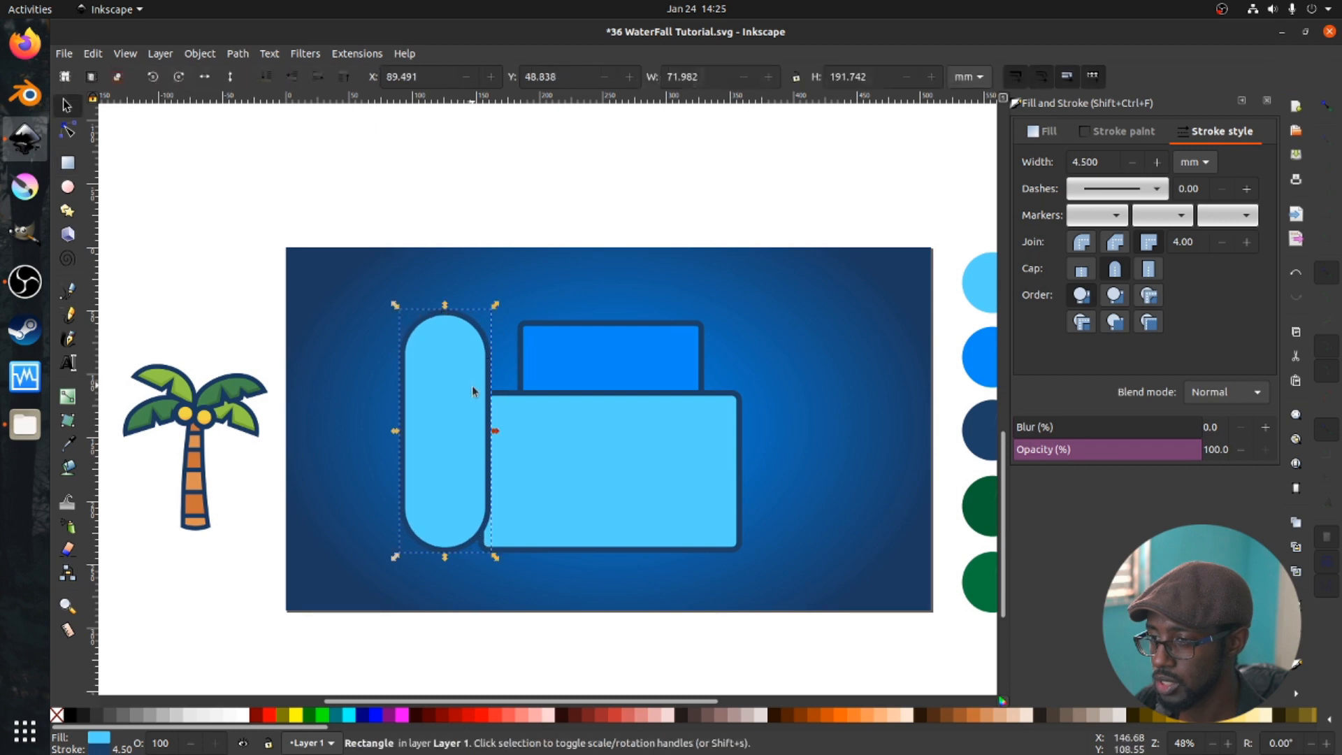
- Fill the pill shape with the lighter of the two palette greens
scroll(483, 404, "down", 1)
key("d")
left_click(846, 474)
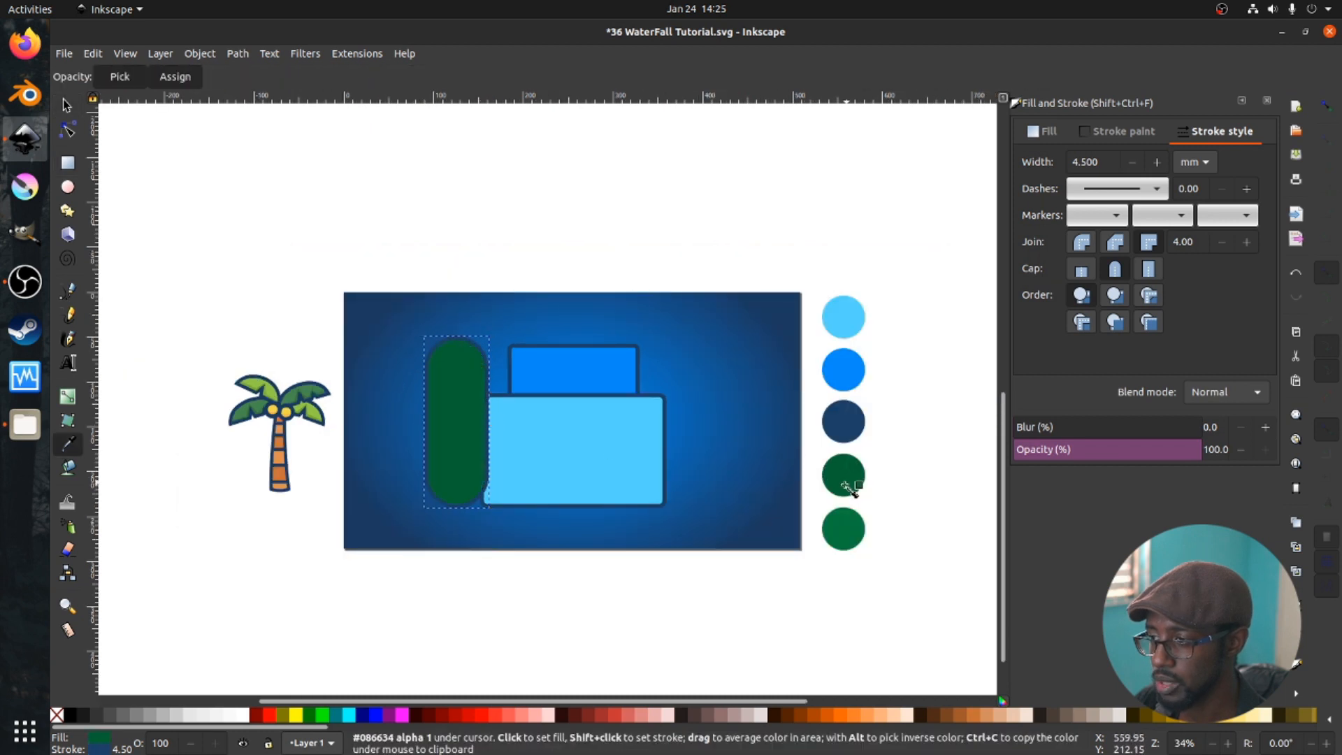
key("d")
key("d")
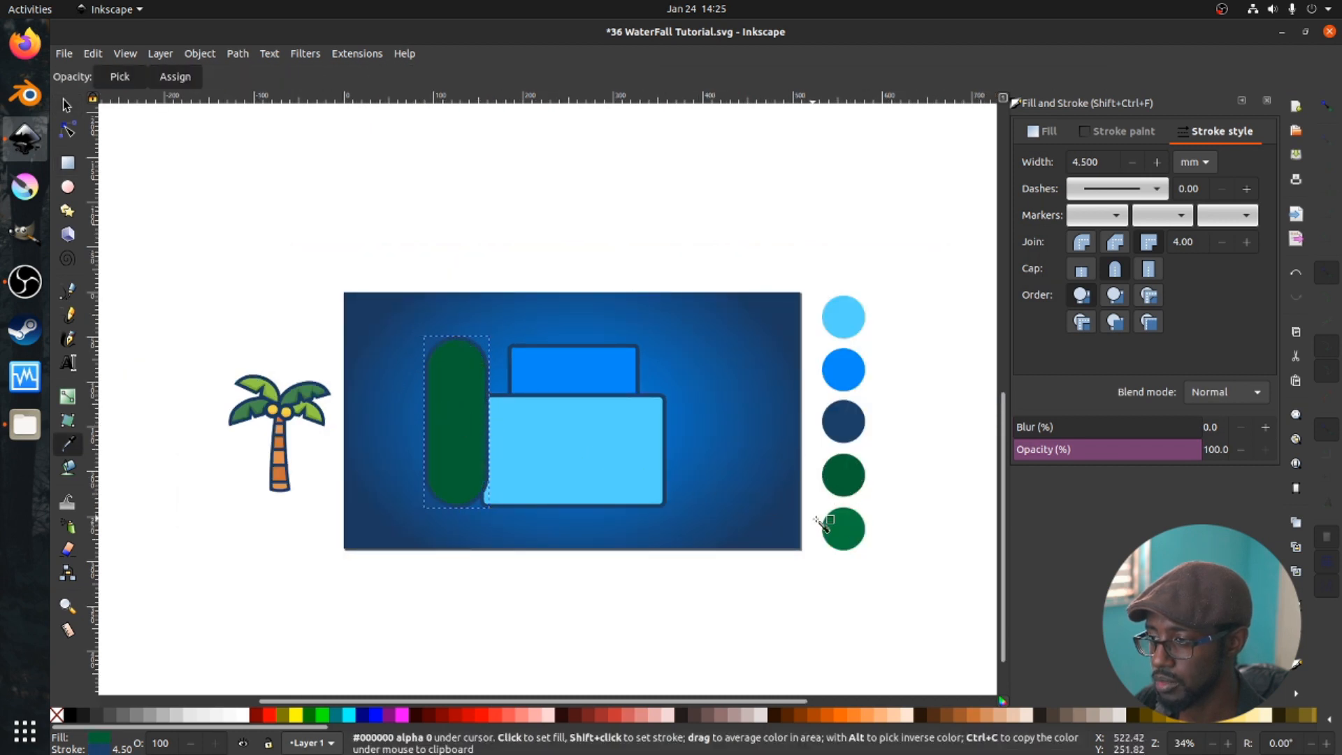
left_click(825, 525)
key("d")
- Move the green pill closer to the blue rectangles and widen it to about 94 mm, overlapping their left edge
left_click_drag(457, 469, 473, 468)
scroll(517, 449, "down", 4)
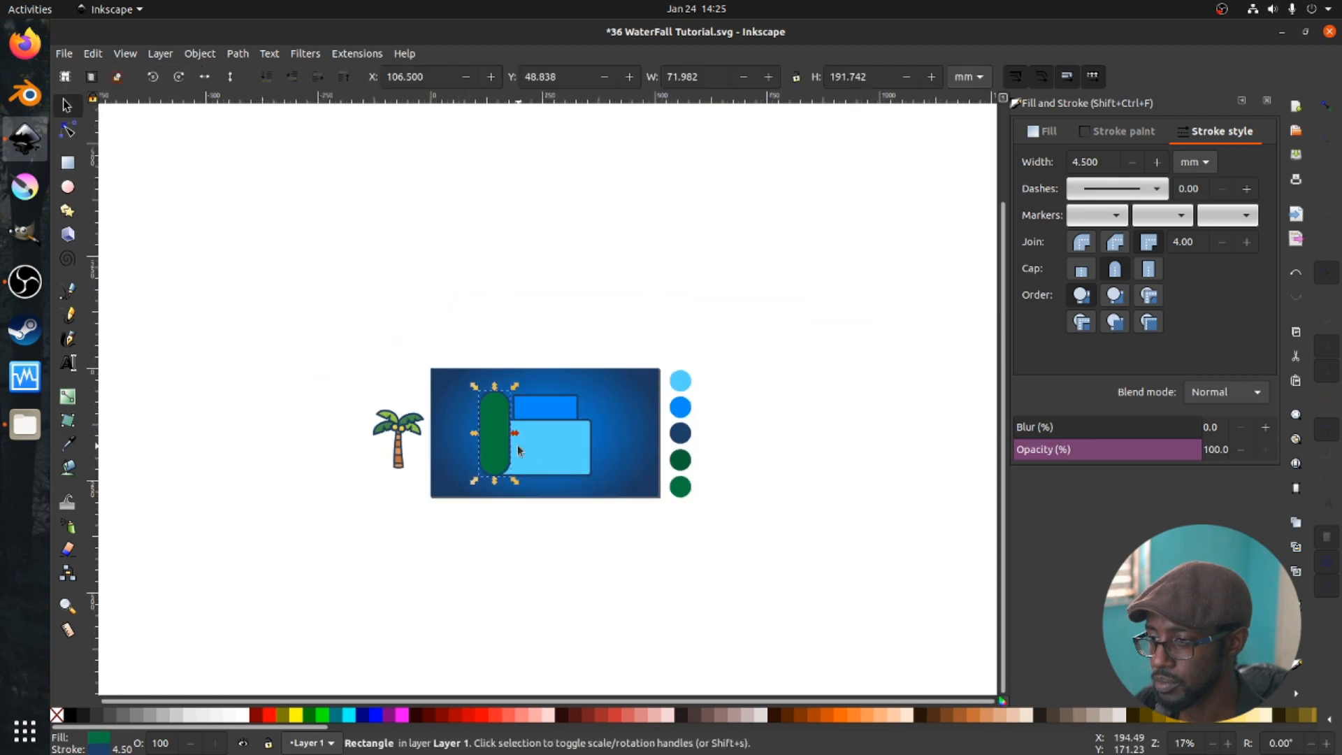
scroll(517, 449, "up", 4)
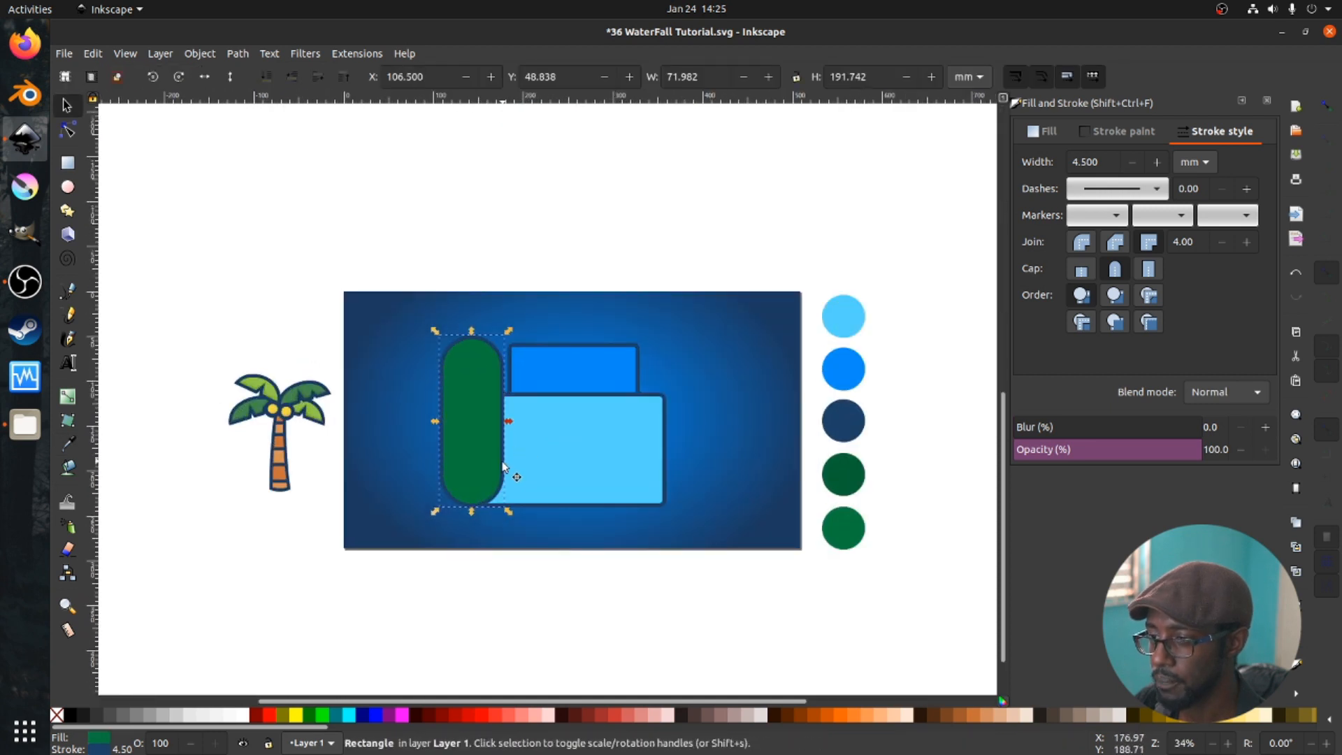
key("r")
left_click_drag(503, 504, 522, 503)
key("s")
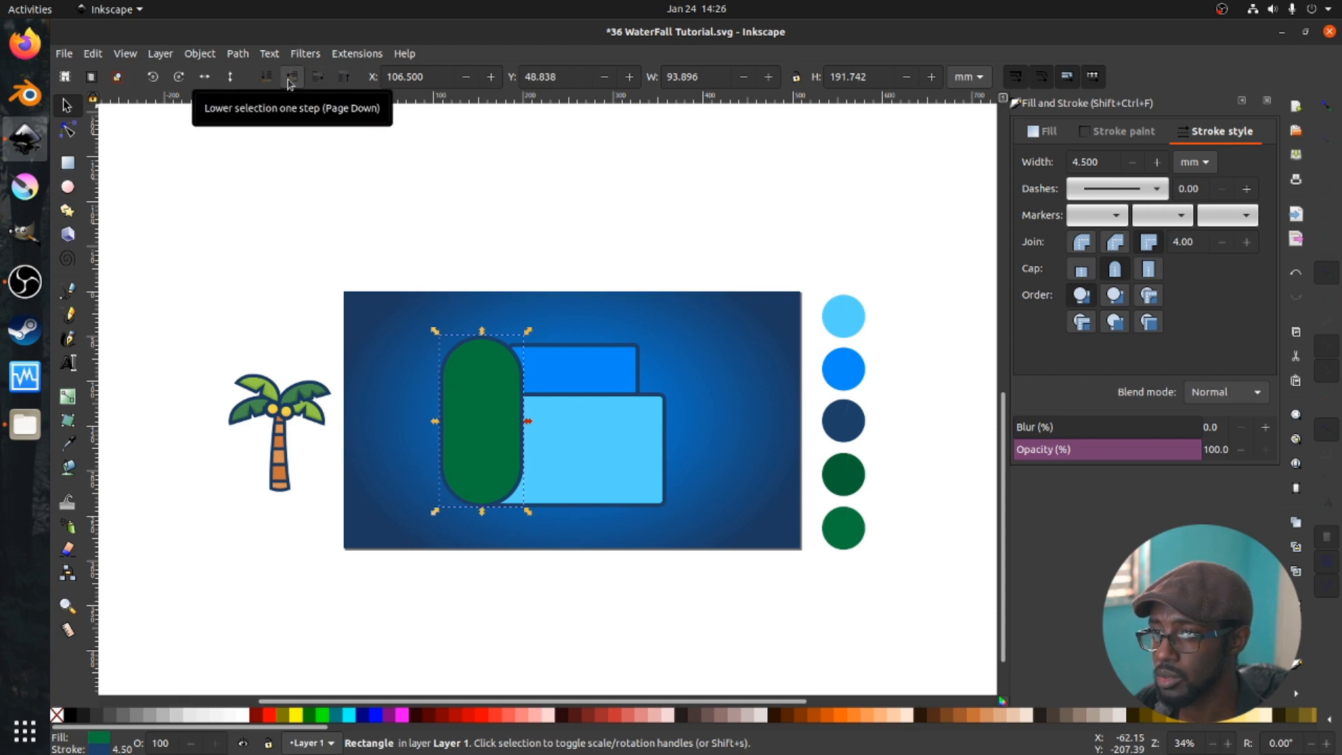
- Lower the green pill behind both blue rectangles and place a duplicate of it behind their right side
left_click(291, 77)
left_click(291, 77)
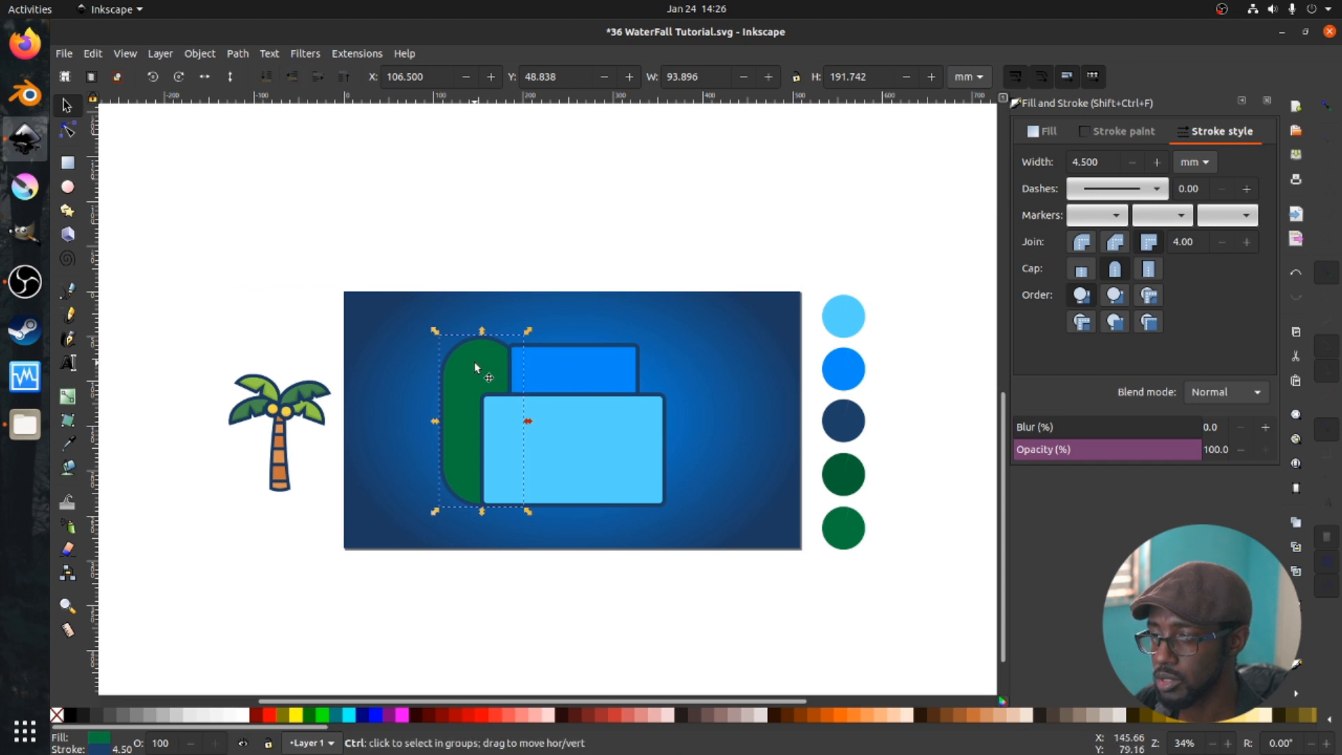
key("ctrl+d")
left_click_drag(474, 367, 655, 382)
left_click(291, 77)
left_click(290, 76)
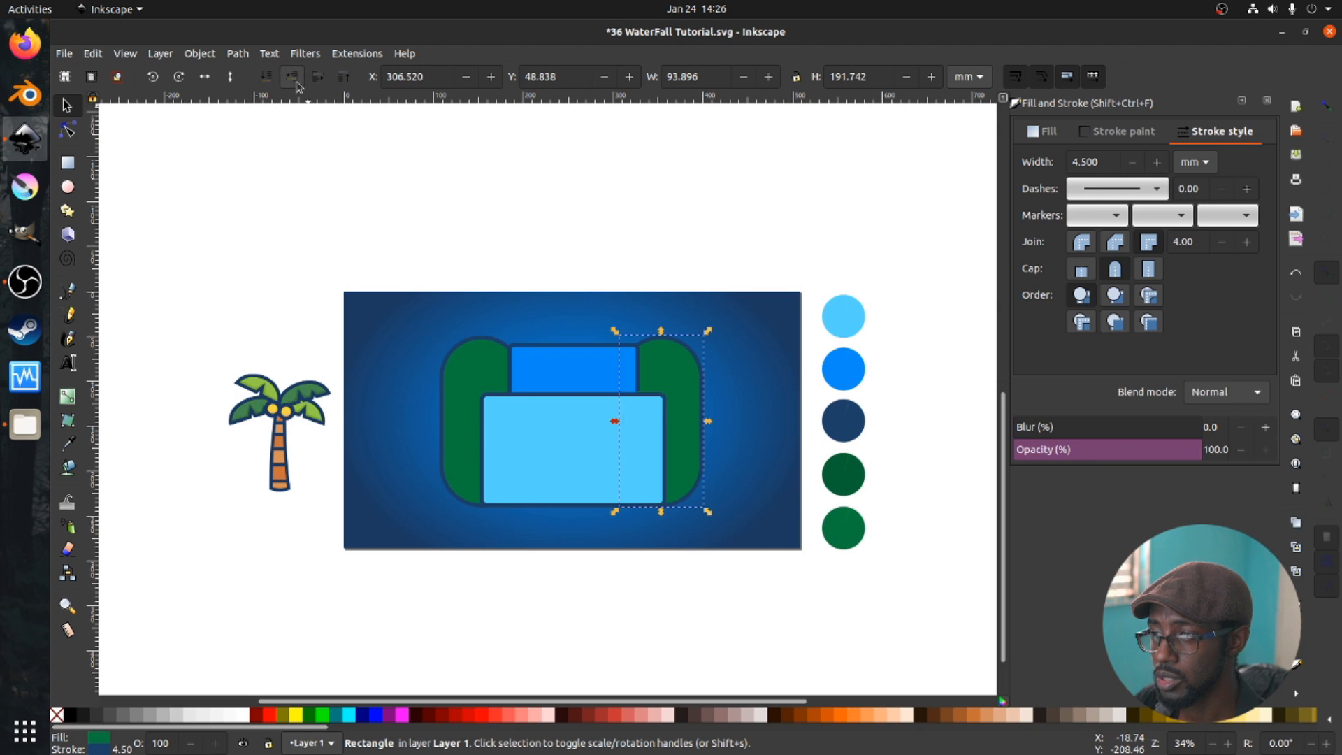
- Add an outer left copy of the green pill, shortened to about 147 mm, and place a duplicate of it on the outer right
left_click_drag(483, 370, 392, 374)
key("r")
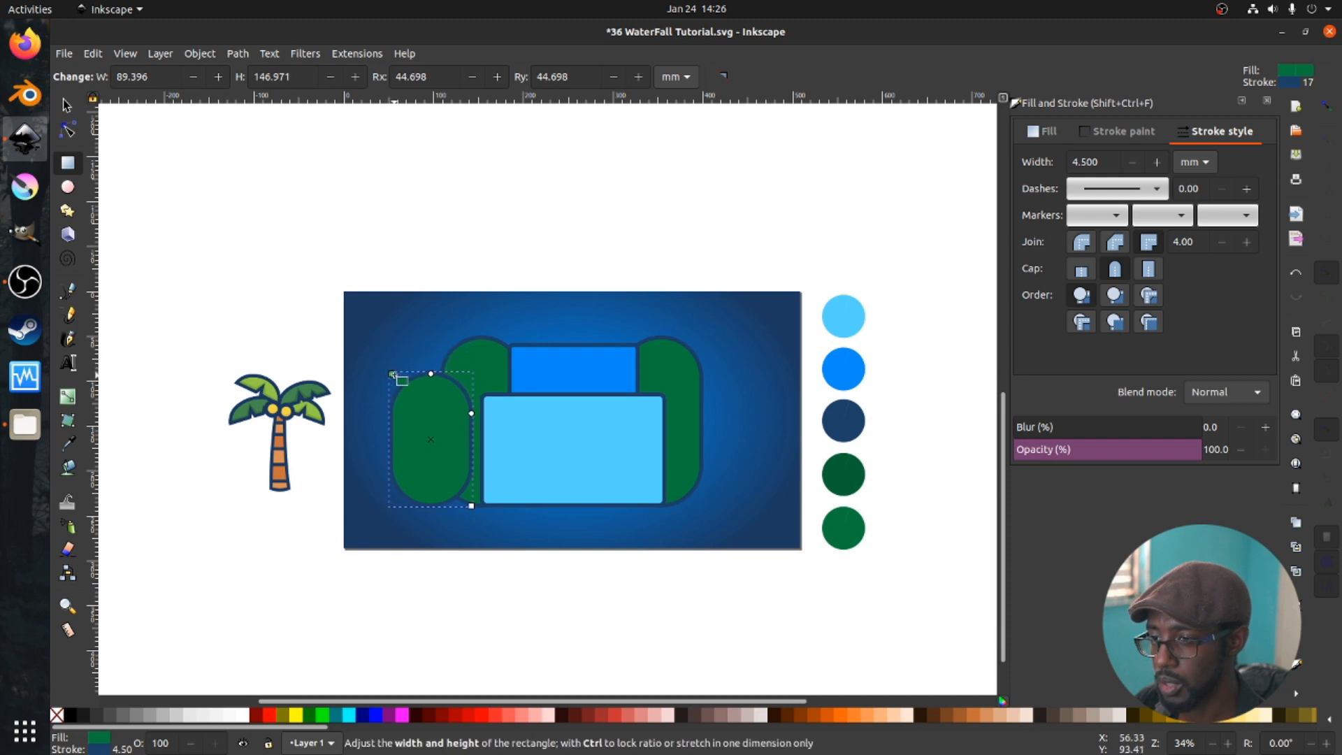
key("s")
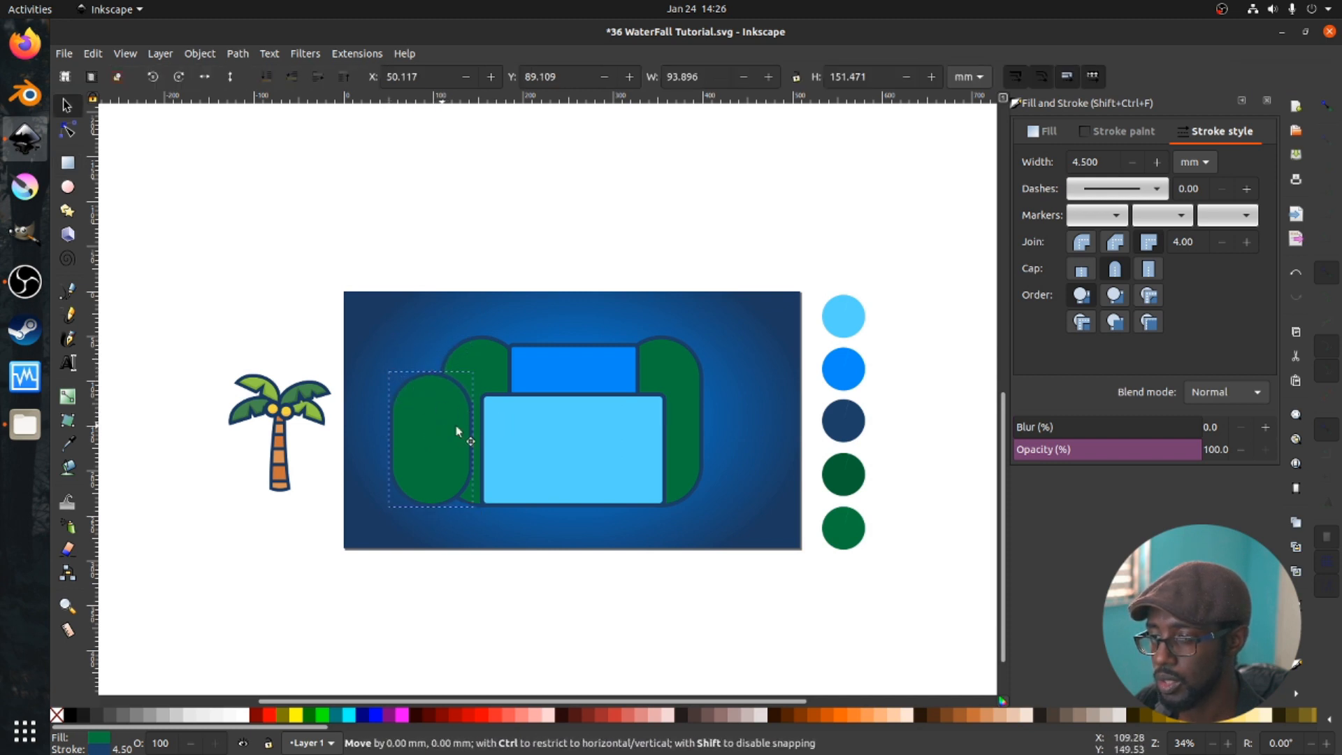
left_click_drag(458, 431, 729, 440)
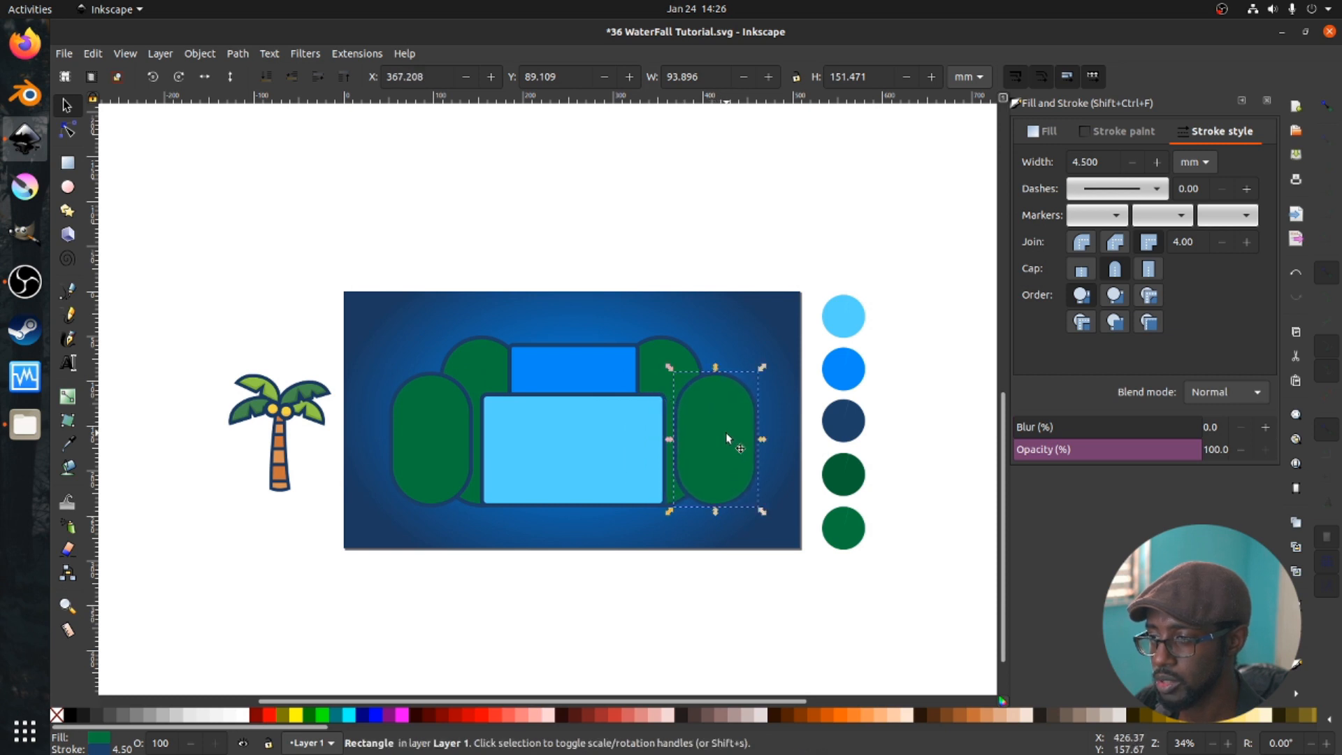
scroll(733, 398, "up", 2)
key("r")
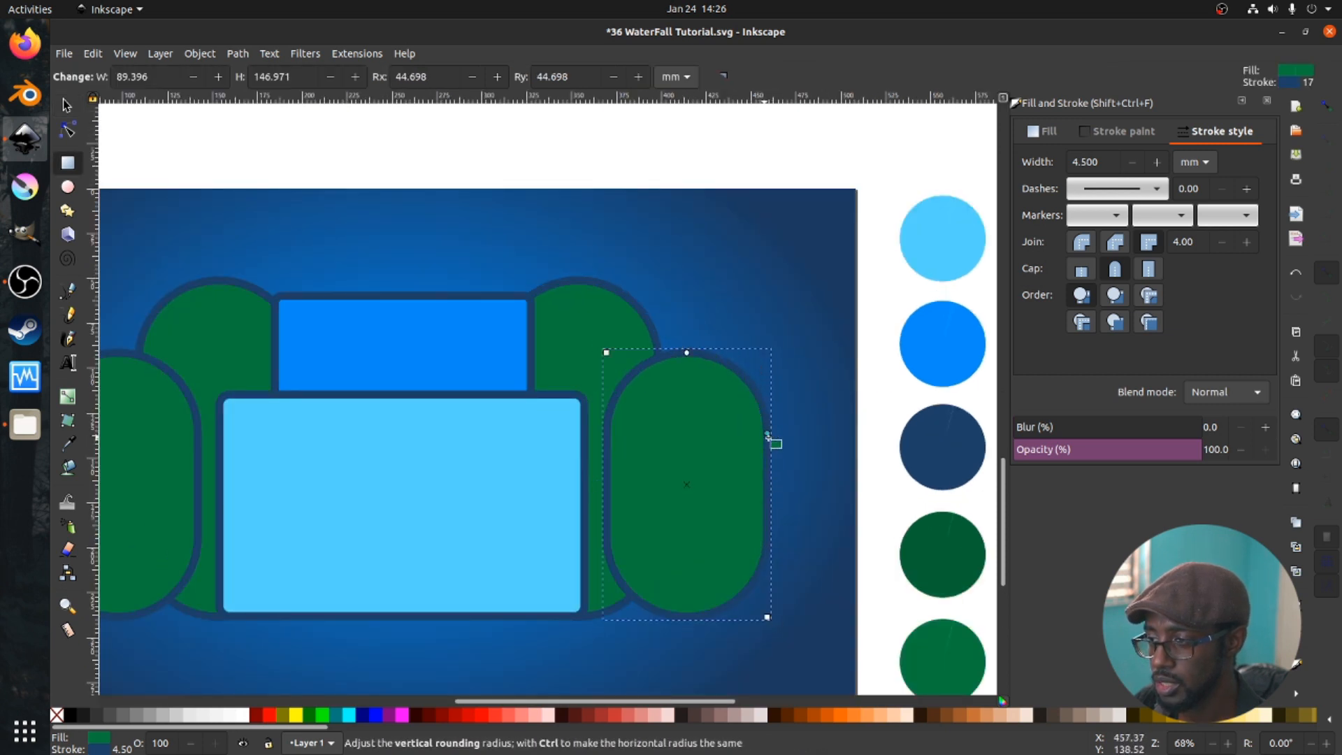
mouse_move(767, 423)
left_mouse_down()
mouse_move(768, 401)
mouse_move(766, 460)
mouse_move(772, 375)
mouse_move(769, 437)
left_mouse_up()
key("s")
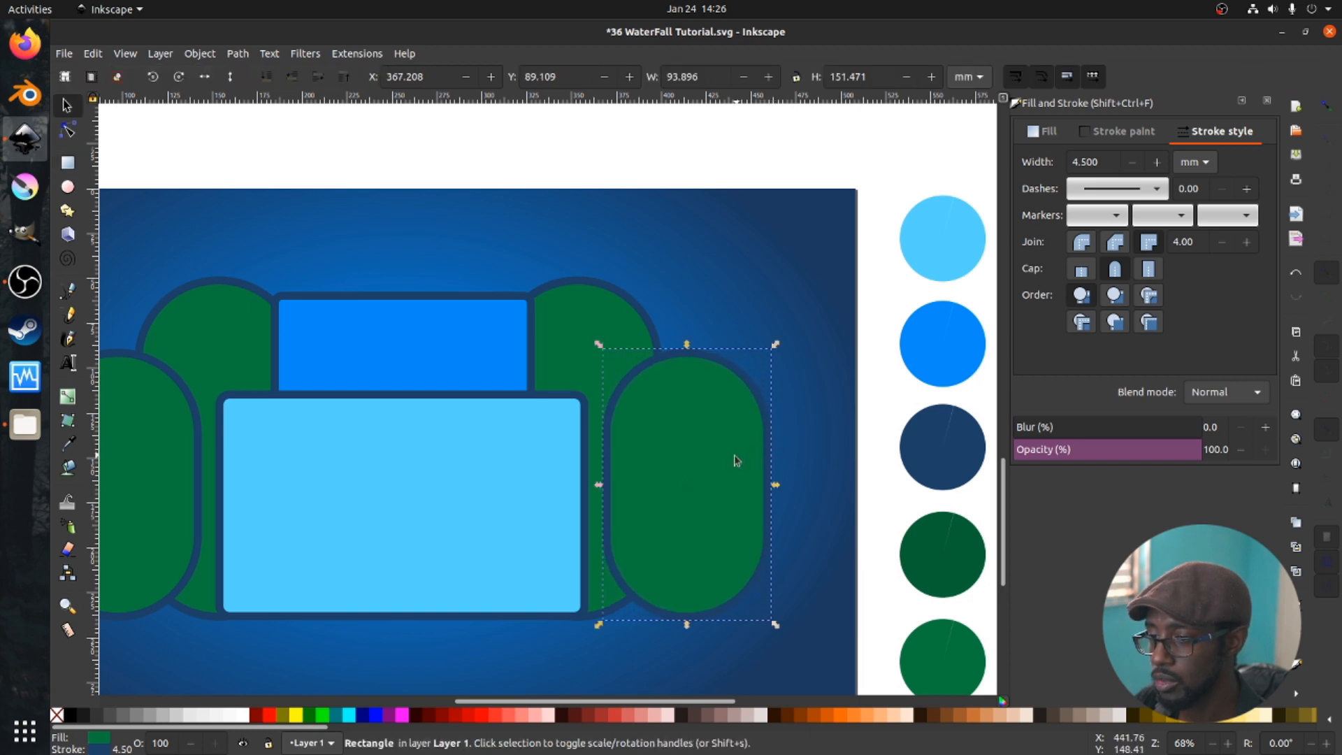
- Fill both outer pills with the darker green of the palette circle
scroll(659, 440, "down", 3)
scroll(664, 450, "up", 1)
left_click(389, 454, "shift")
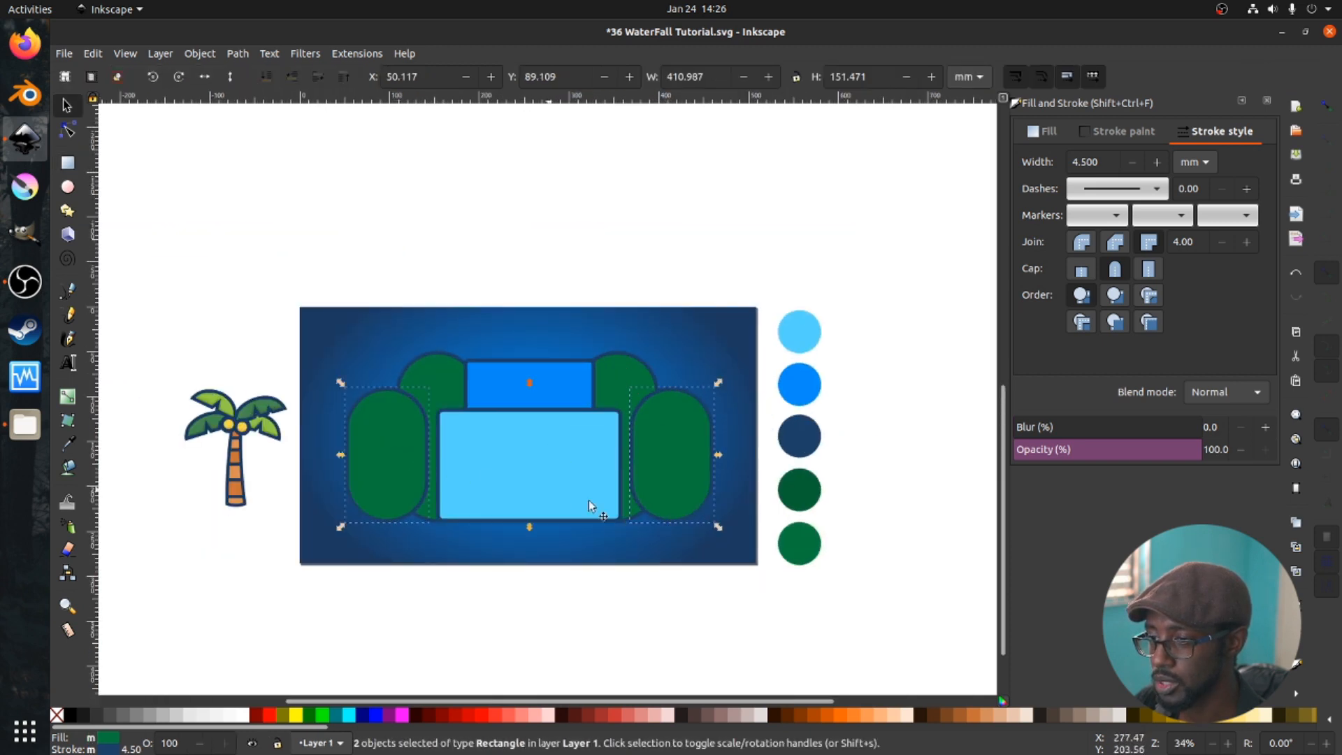
key("d")
left_click(804, 499)
key("s")
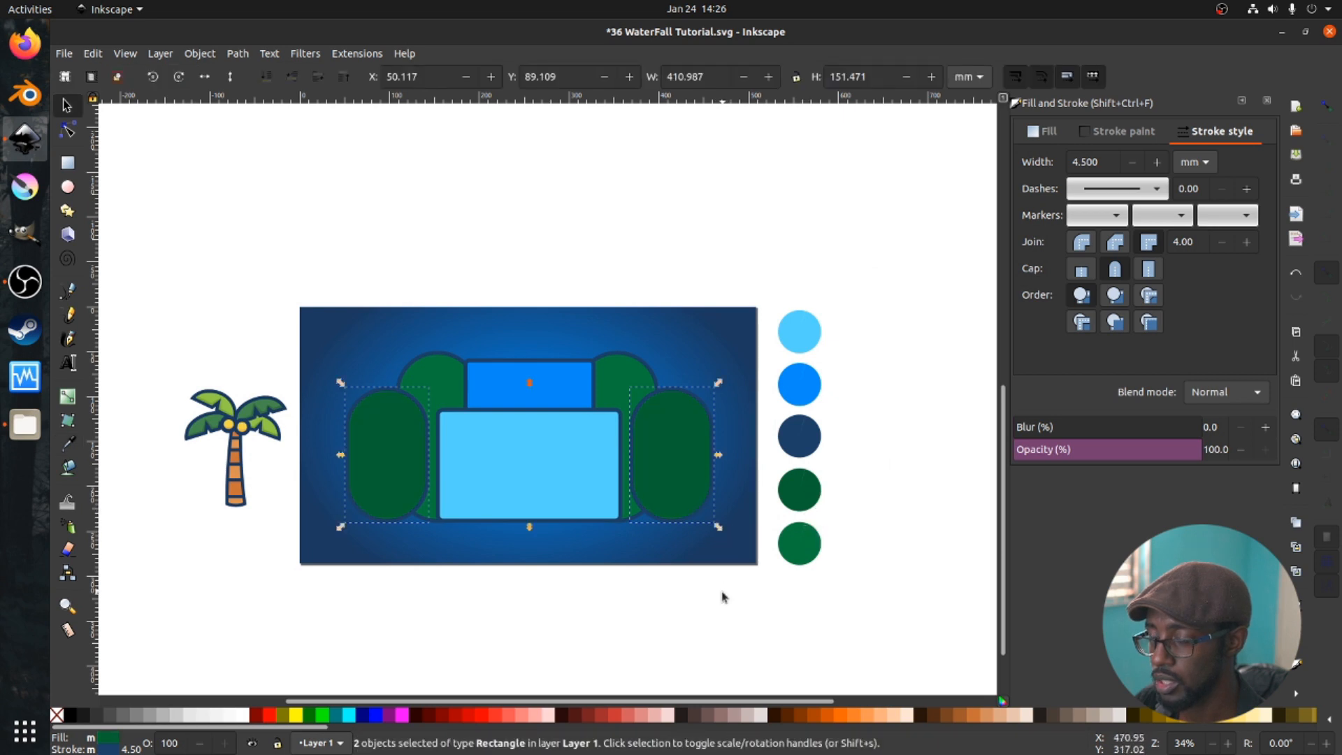
- Lower each dark green outer pill behind the lighter green pill beside it
left_click(722, 594)
left_click(411, 471)
left_click(292, 77)
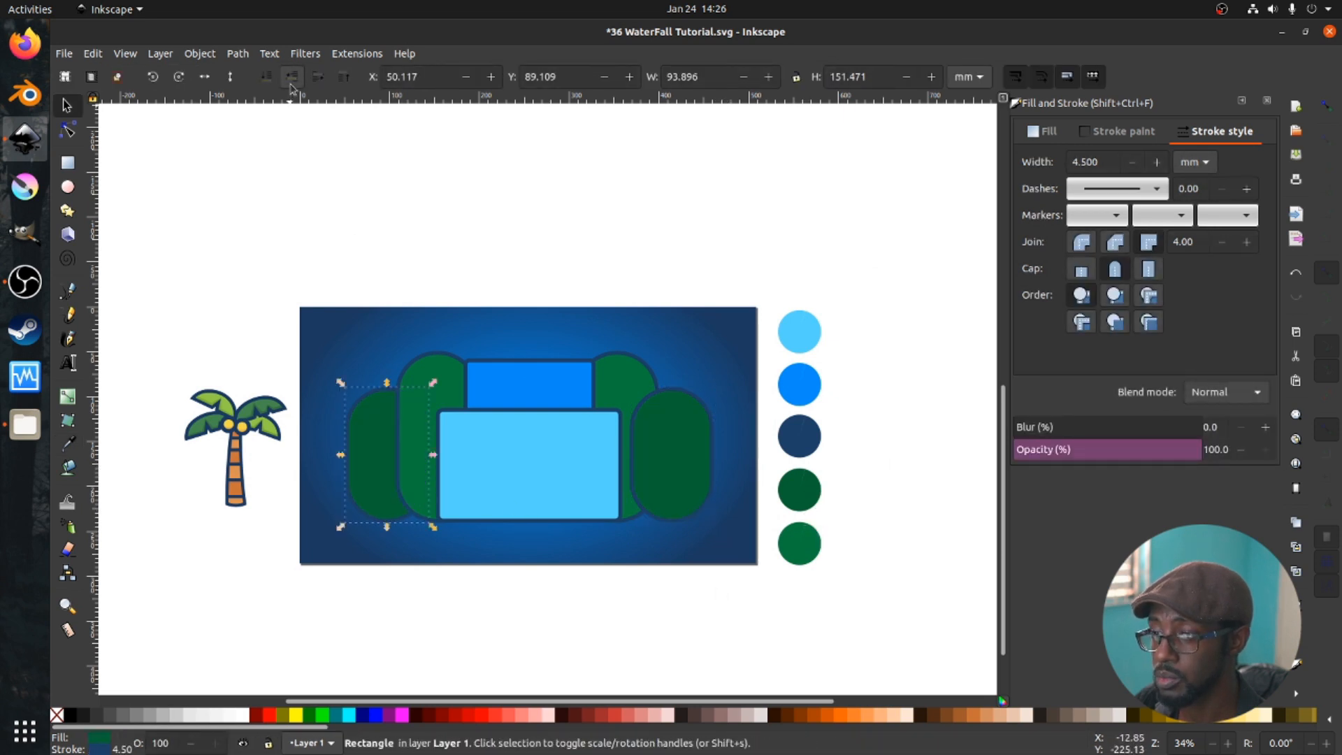
left_click(681, 430)
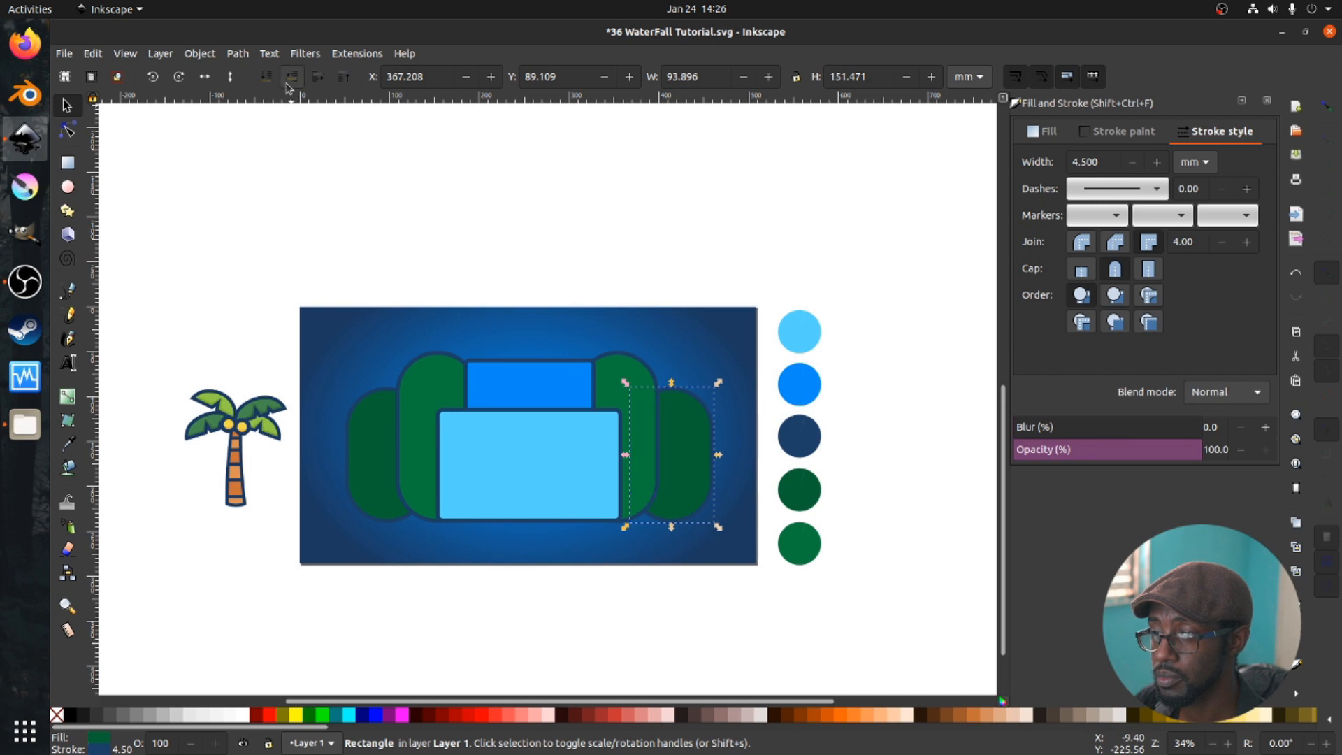
- Resize the light blue rectangle to about 189 × 148 mm and position it centred beneath the upper blue tier
scroll(585, 392, "down", 3)
scroll(607, 595, "up", 3)
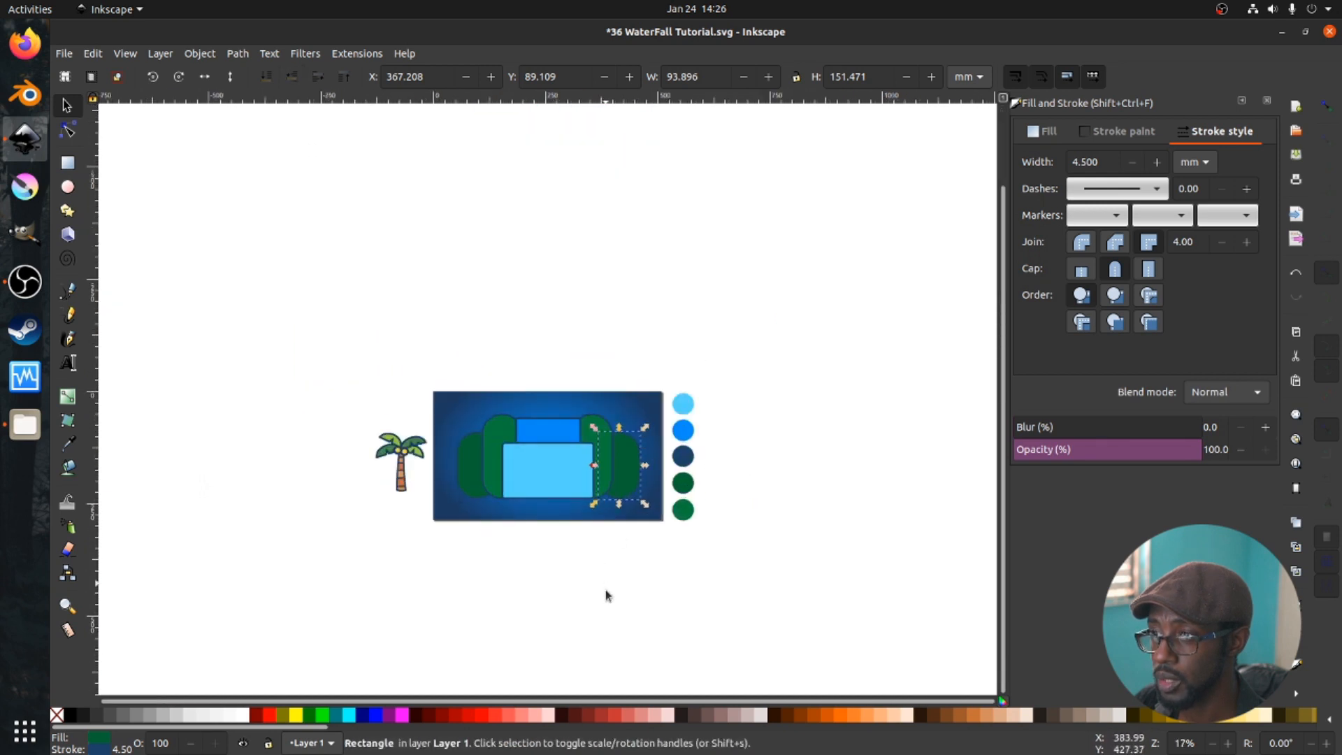
left_click(518, 381)
key("r")
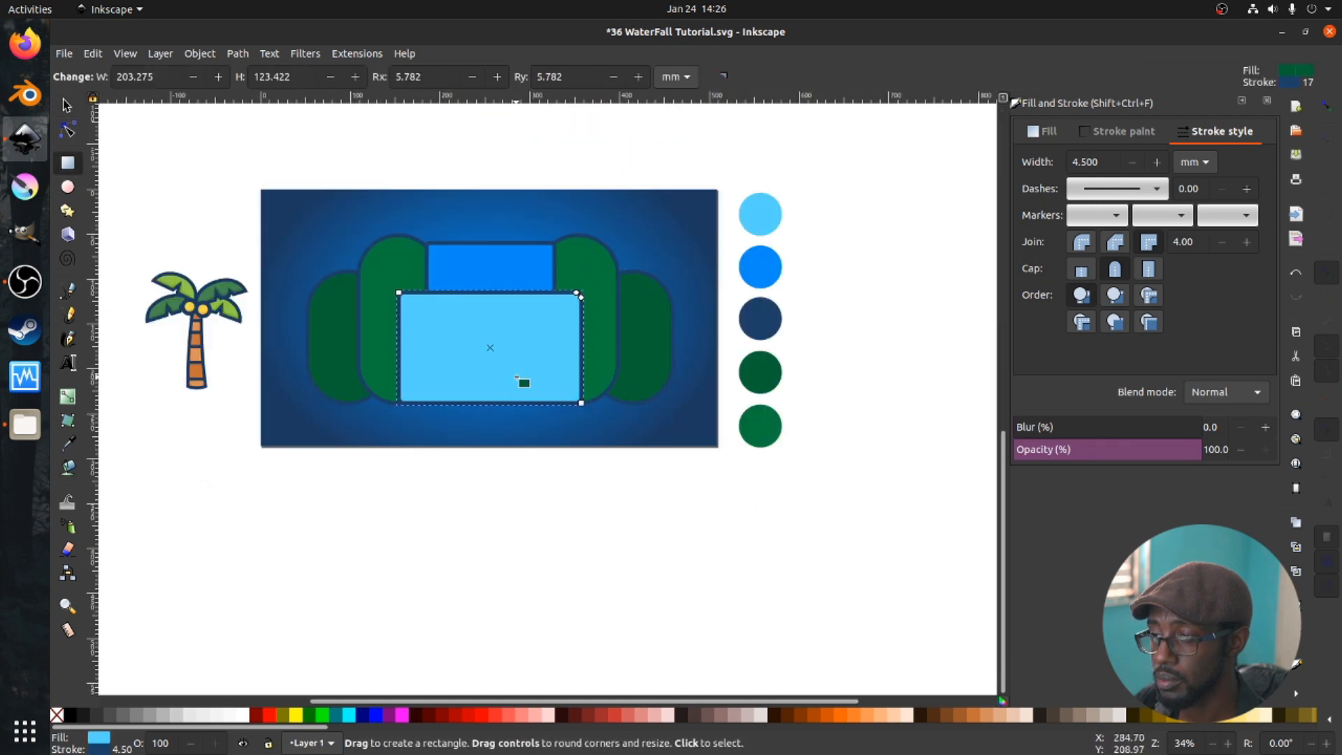
left_click_drag(585, 404, 542, 387)
key("s")
left_click_drag(539, 380, 585, 428)
key("r")
key("s")
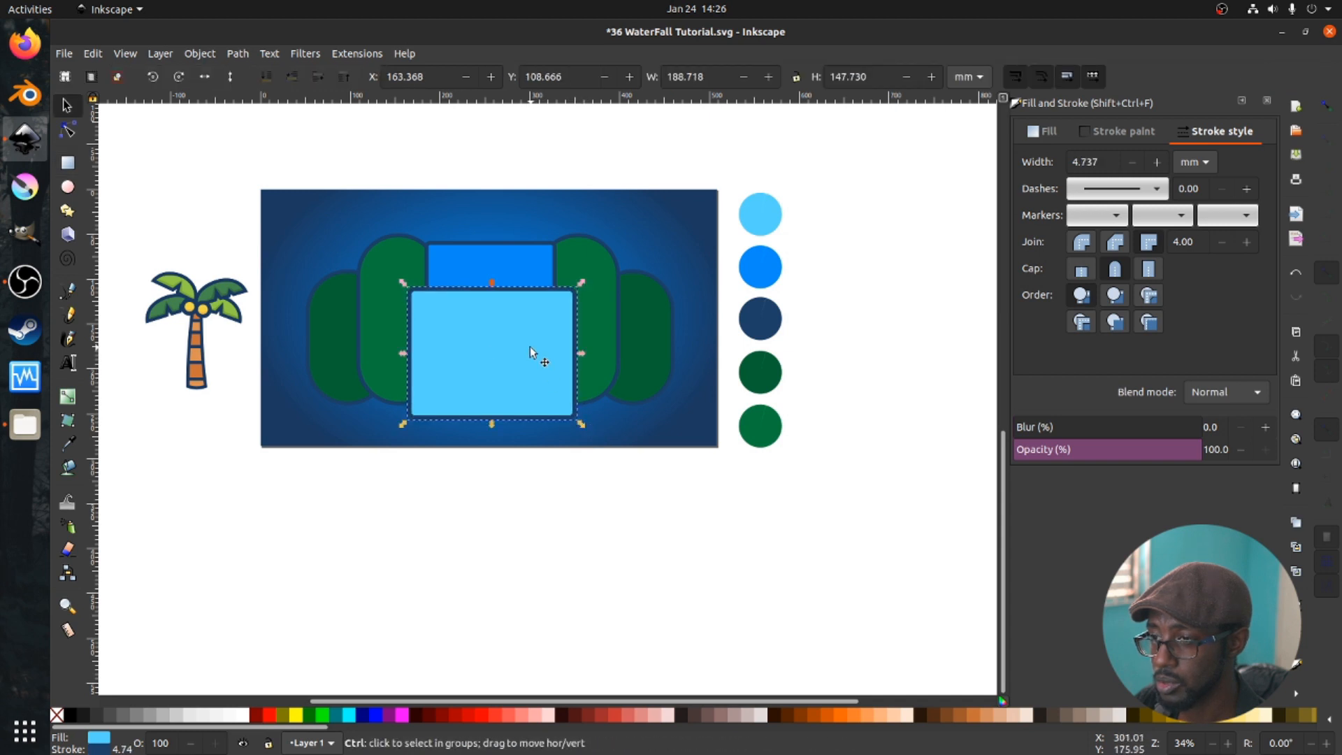
left_click_drag(529, 346, 533, 354)
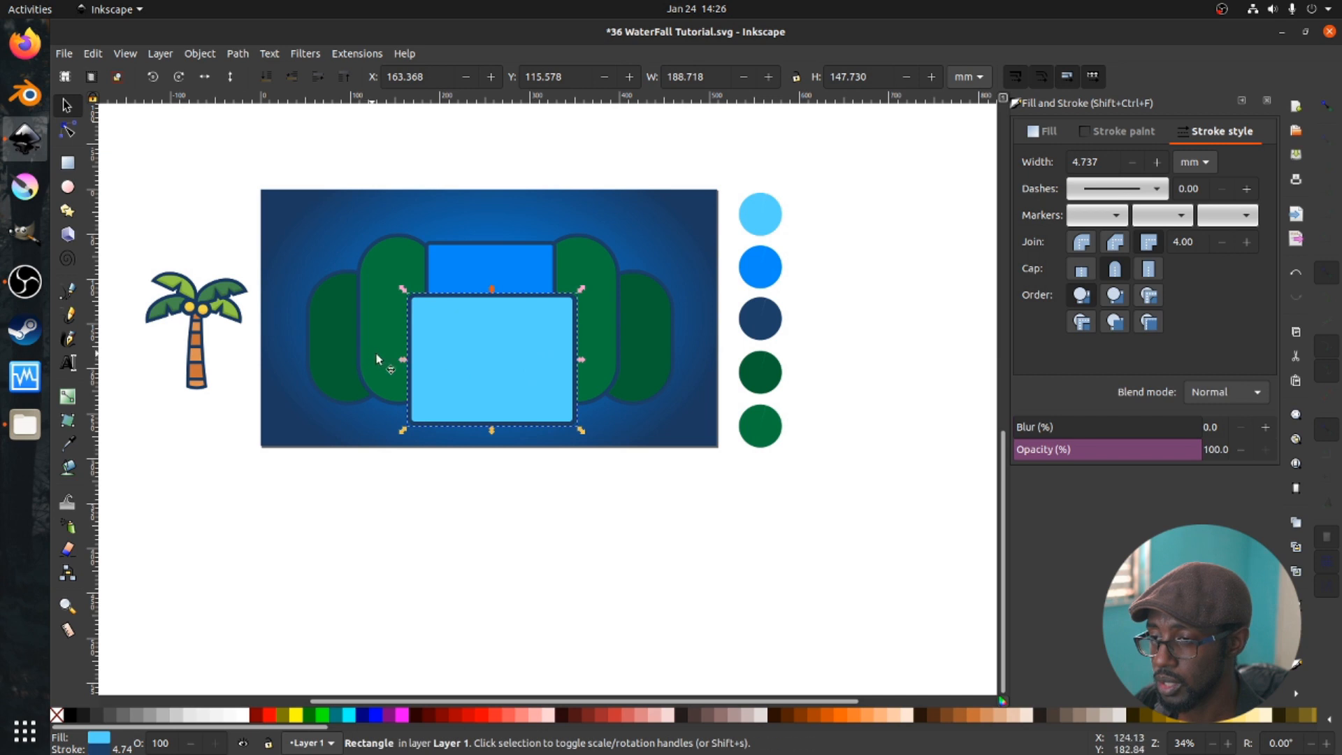
- Scale all six shapes down together to about 331 × 172 mm and deselect them
left_click_drag(290, 208, 638, 428)
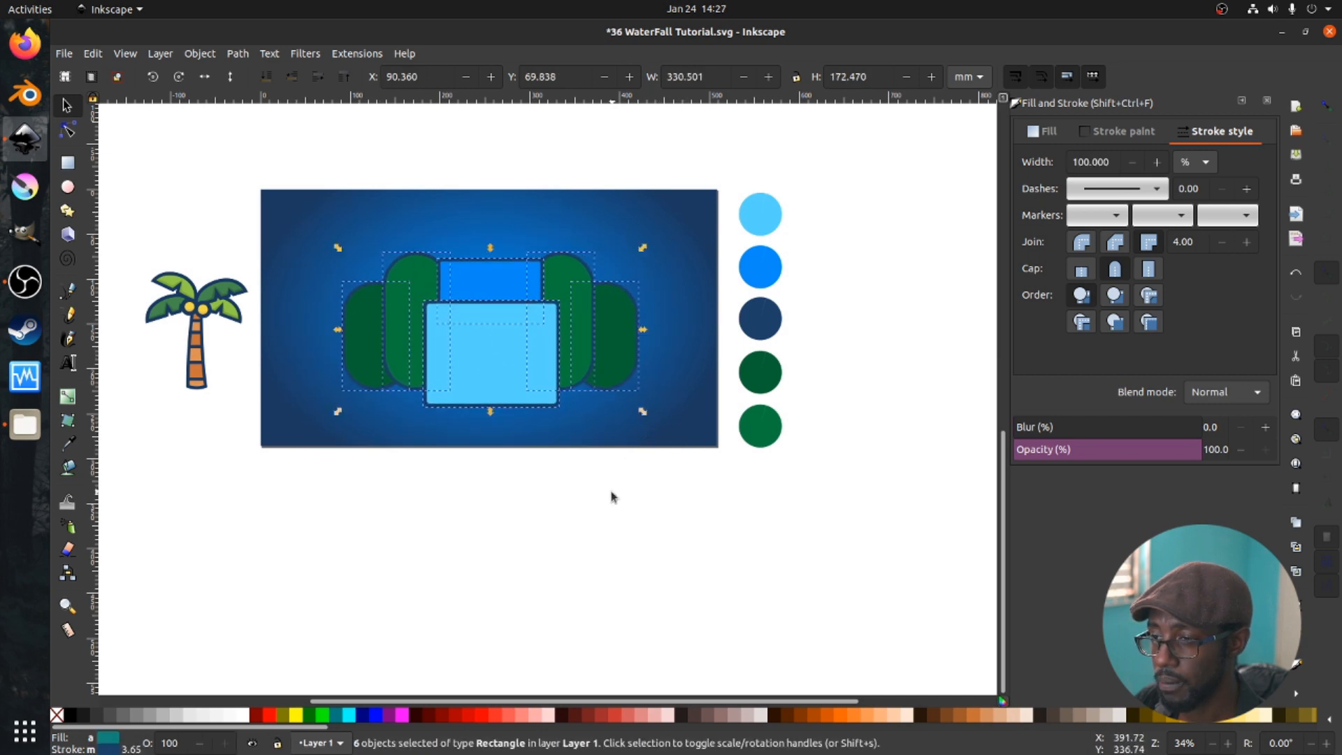
left_click(614, 494)
- Extend both left pills downward, making the inner one about 188 mm tall and the outer one level with the light blue rectangle's base
scroll(452, 380, "up", 1)
double_click(379, 362)
left_click(330, 366, "shift")
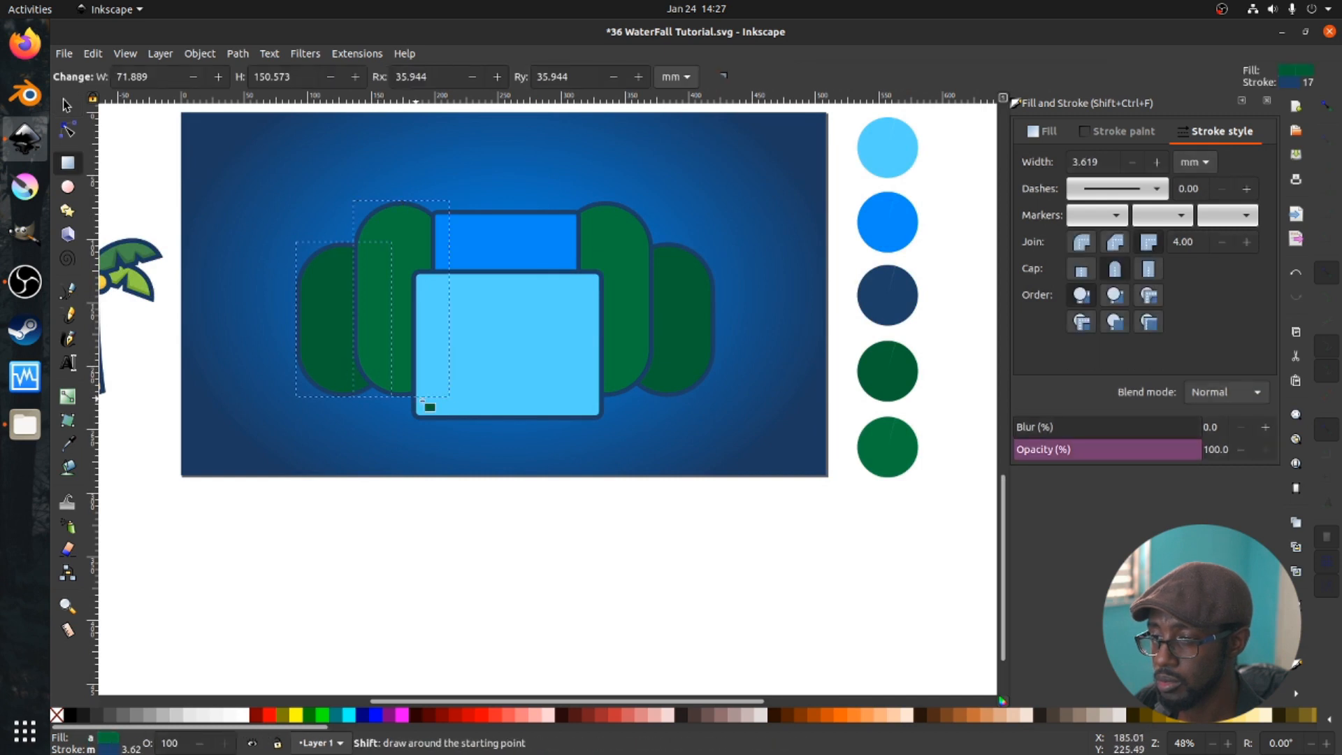
key("s")
left_click(400, 398)
double_click(410, 374)
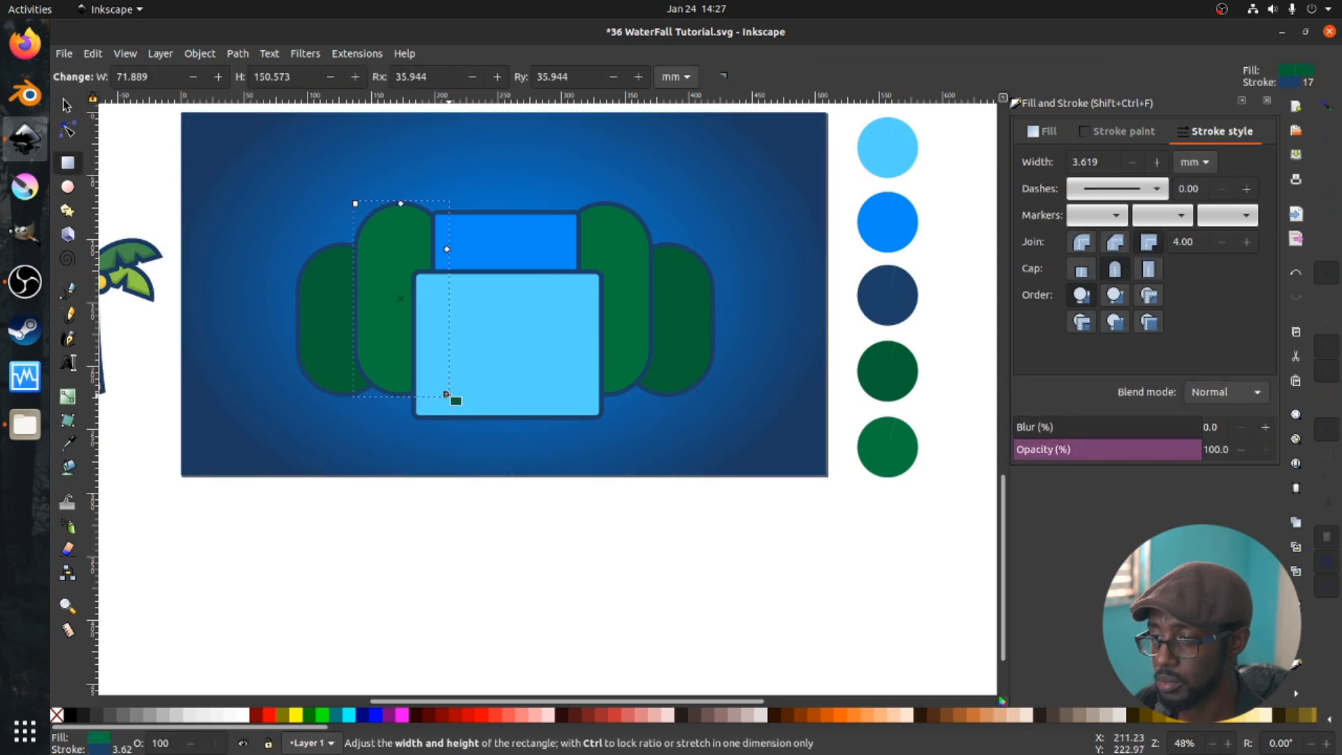
left_click_drag(448, 396, 448, 442)
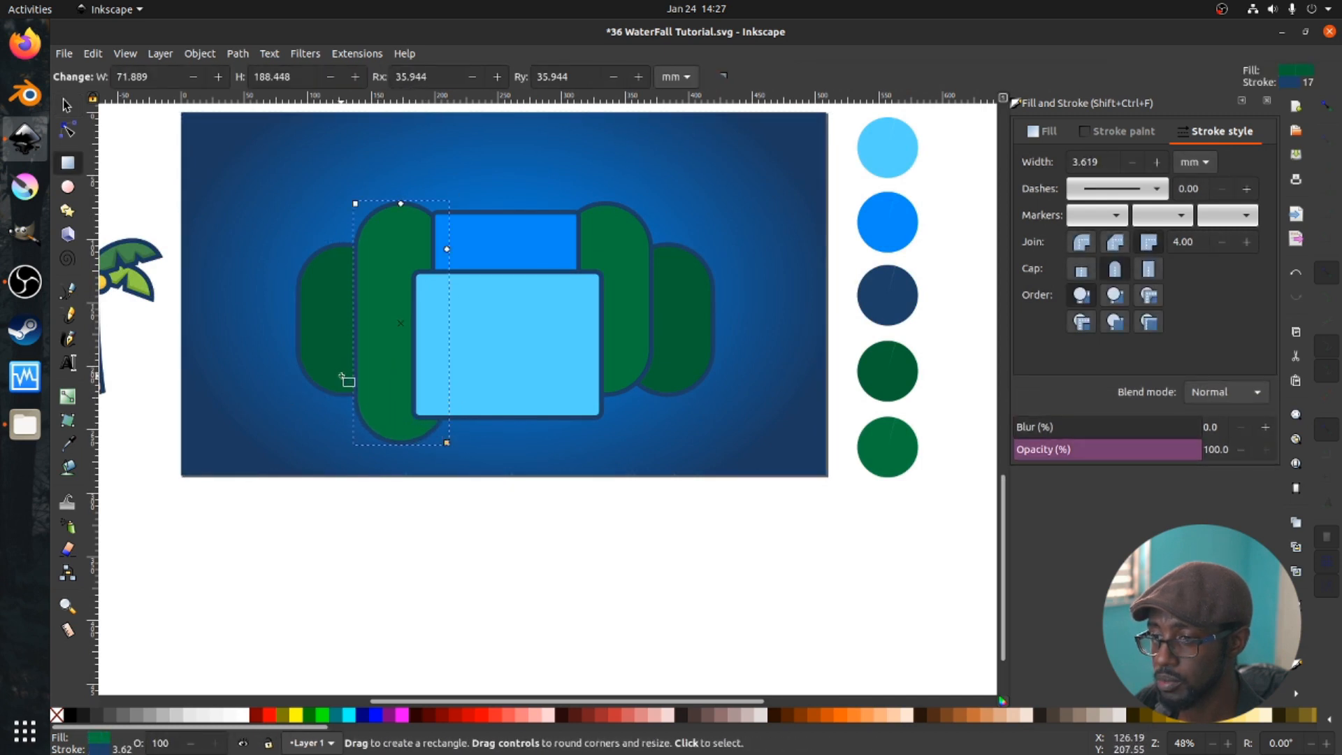
left_click(344, 379)
left_click_drag(390, 395, 392, 421)
key("s")
- Delete the two green pills on the right side
left_click(664, 339)
left_click(626, 321, "shift")
key("Delete")
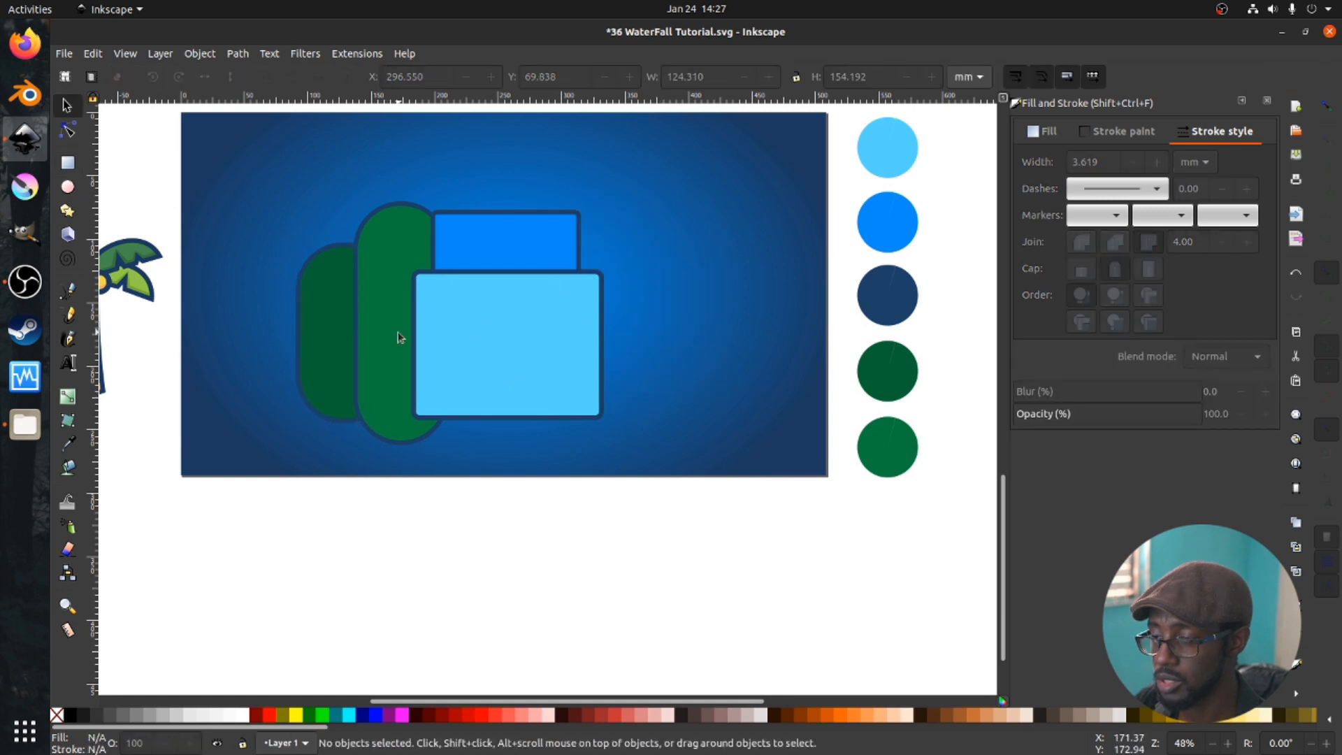
- Duplicate the two left pills, flip the copies horizontally and position them on the right side of the blue rectangles
left_click(398, 337)
left_click(346, 322, "shift")
key("ctrl+d")
left_click_drag(344, 321, 603, 330)
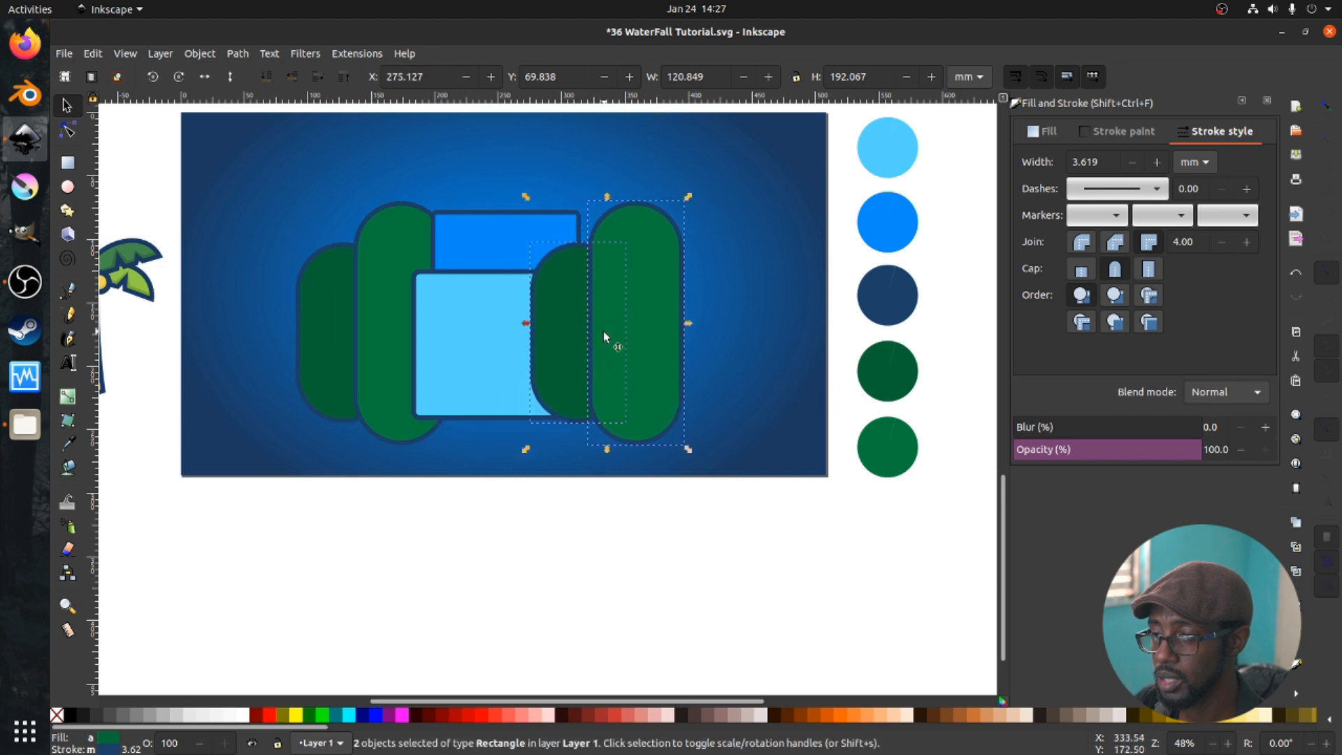
left_click(201, 80)
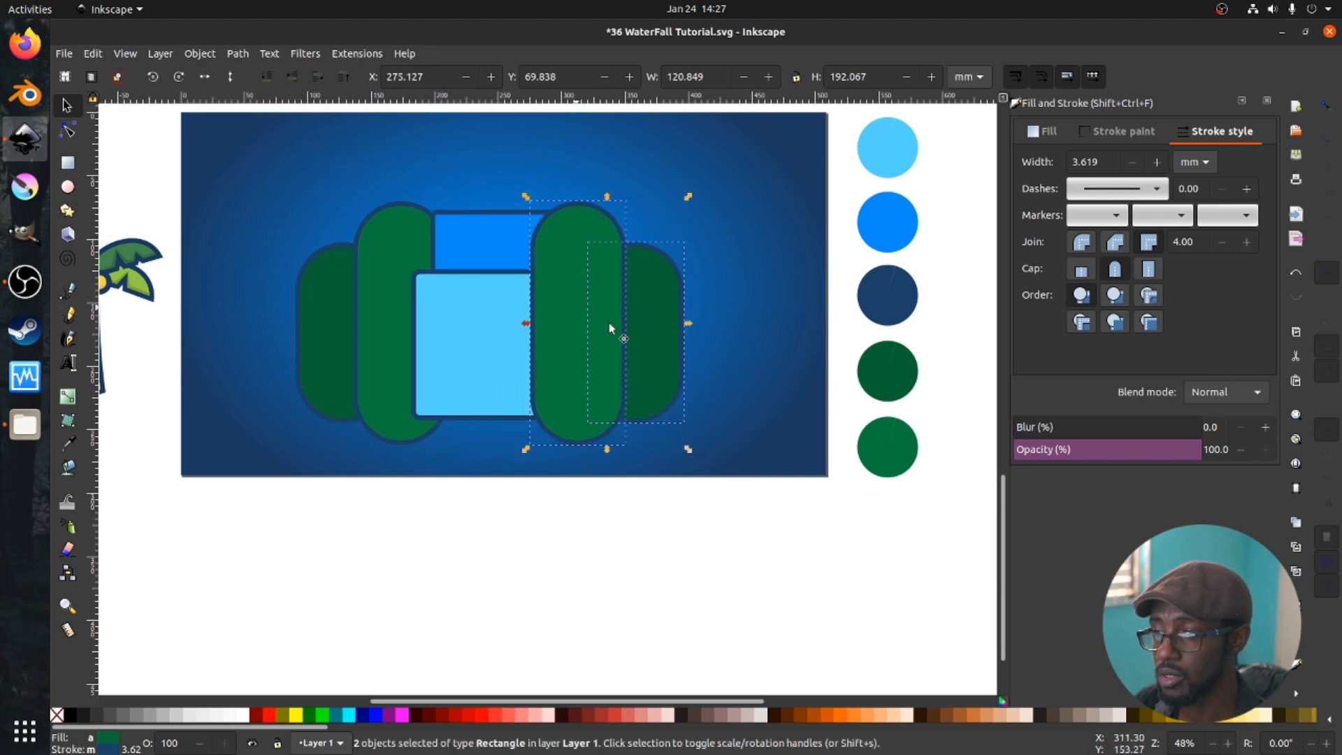
mouse_move(610, 321)
left_mouse_down()
mouse_move(581, 317)
mouse_move(600, 323)
left_mouse_up()
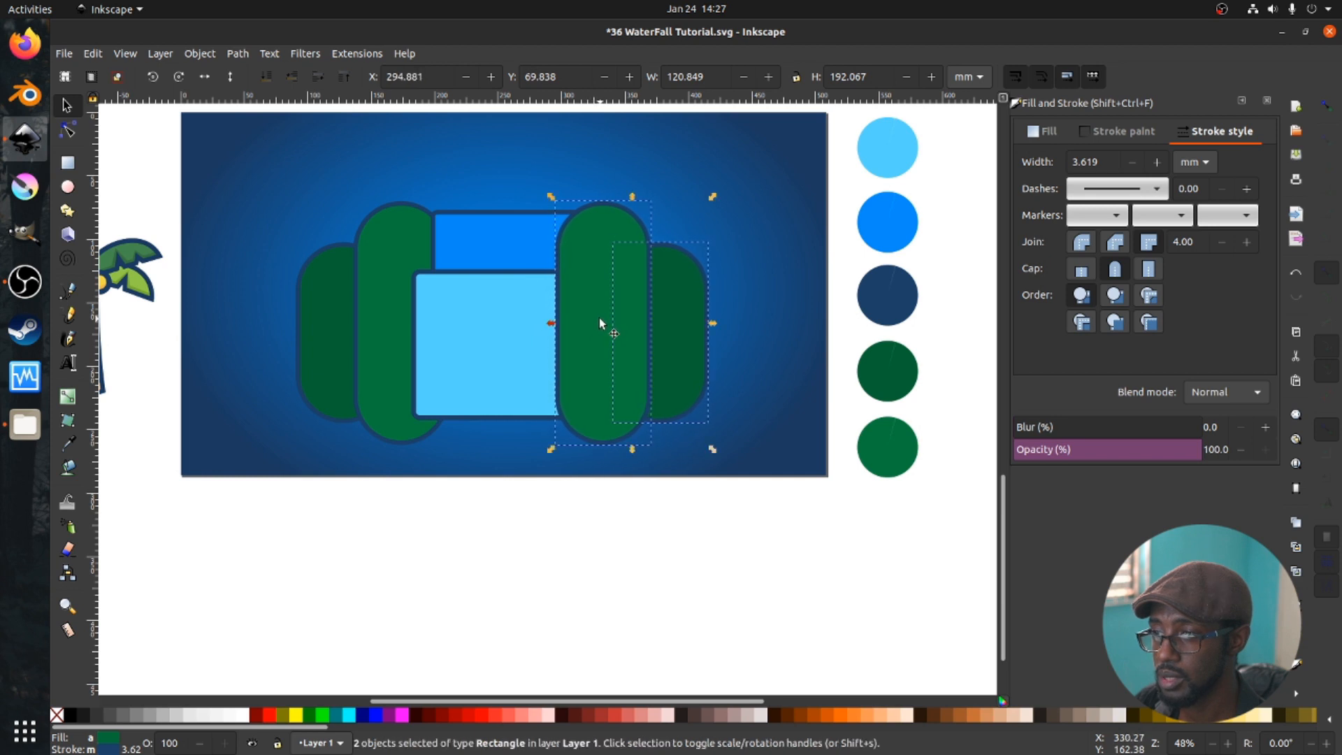
- Group the two right pills and stack the group behind the blue rectangles, just above the background
key("ctrl+g")
key("End")
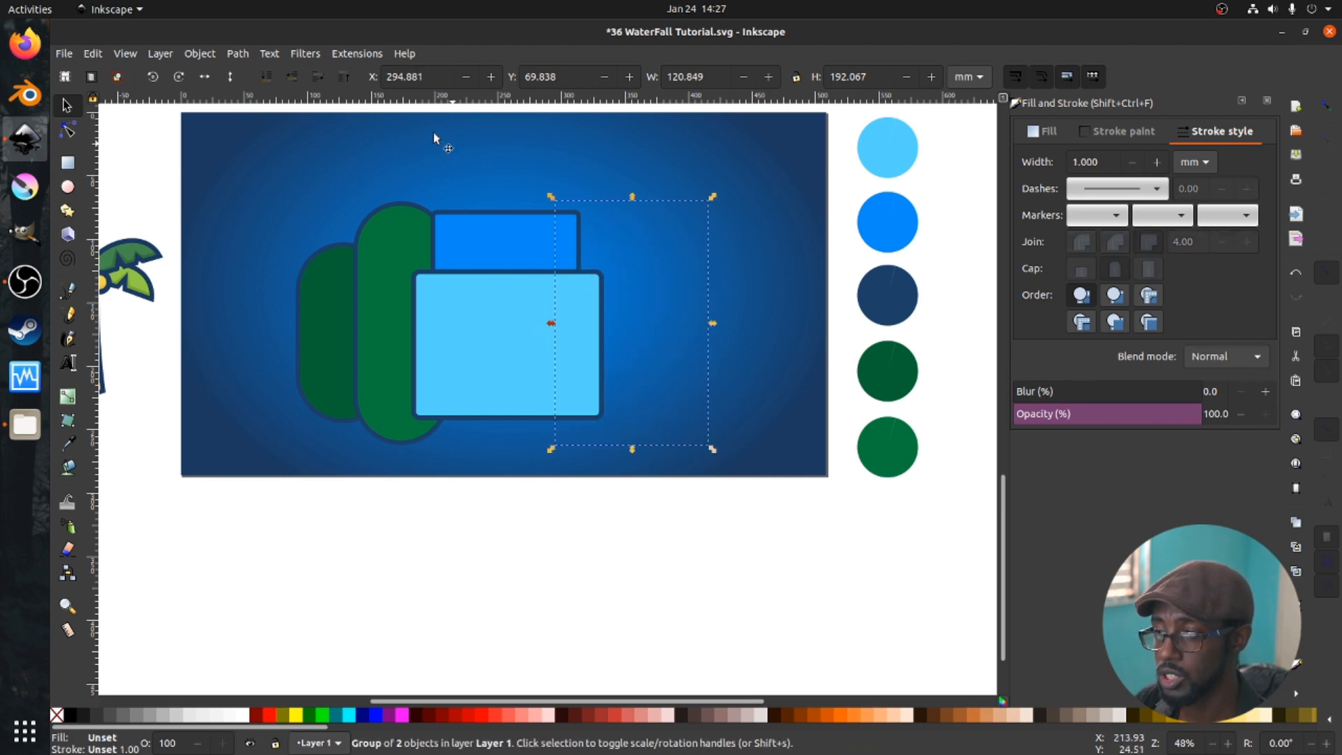
left_click(319, 79)
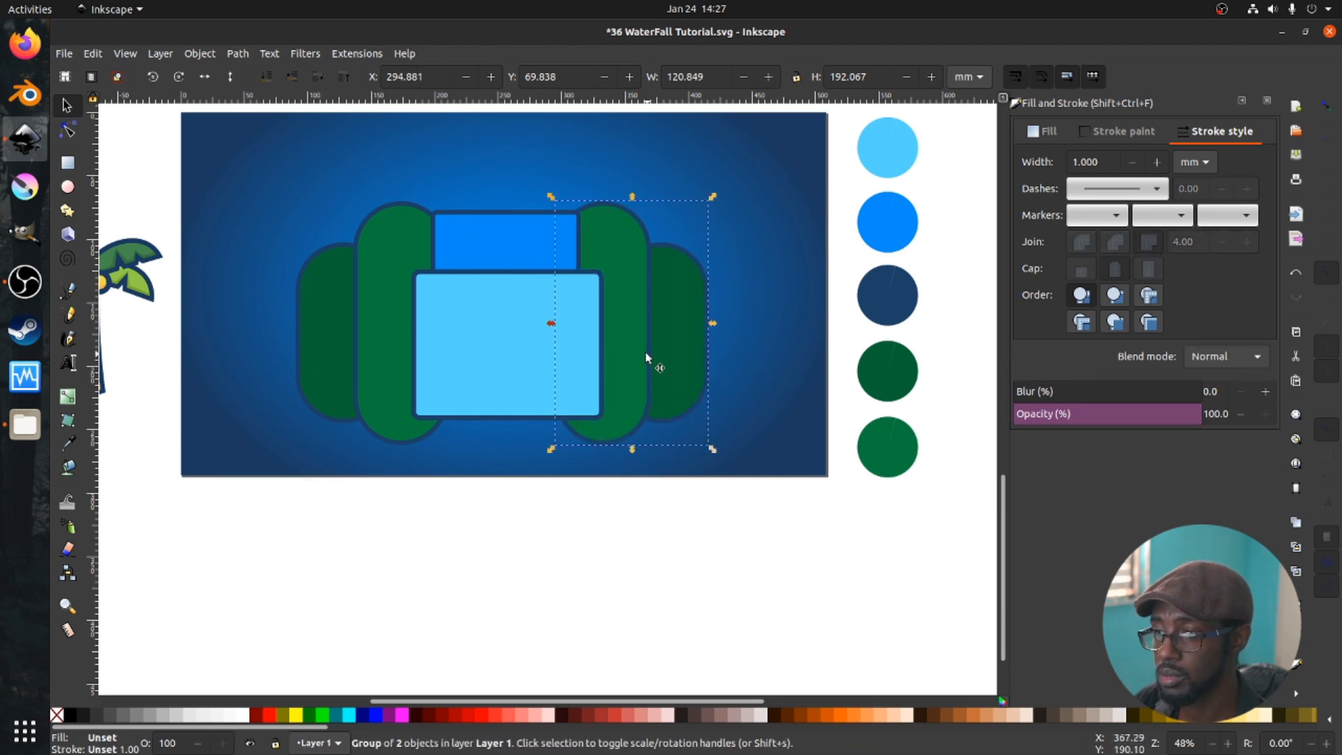
- Scale the whole waterfall artwork down about its centre to about 292 mm wide and move it up on the background
scroll(545, 330, "down", 2, "ctrl")
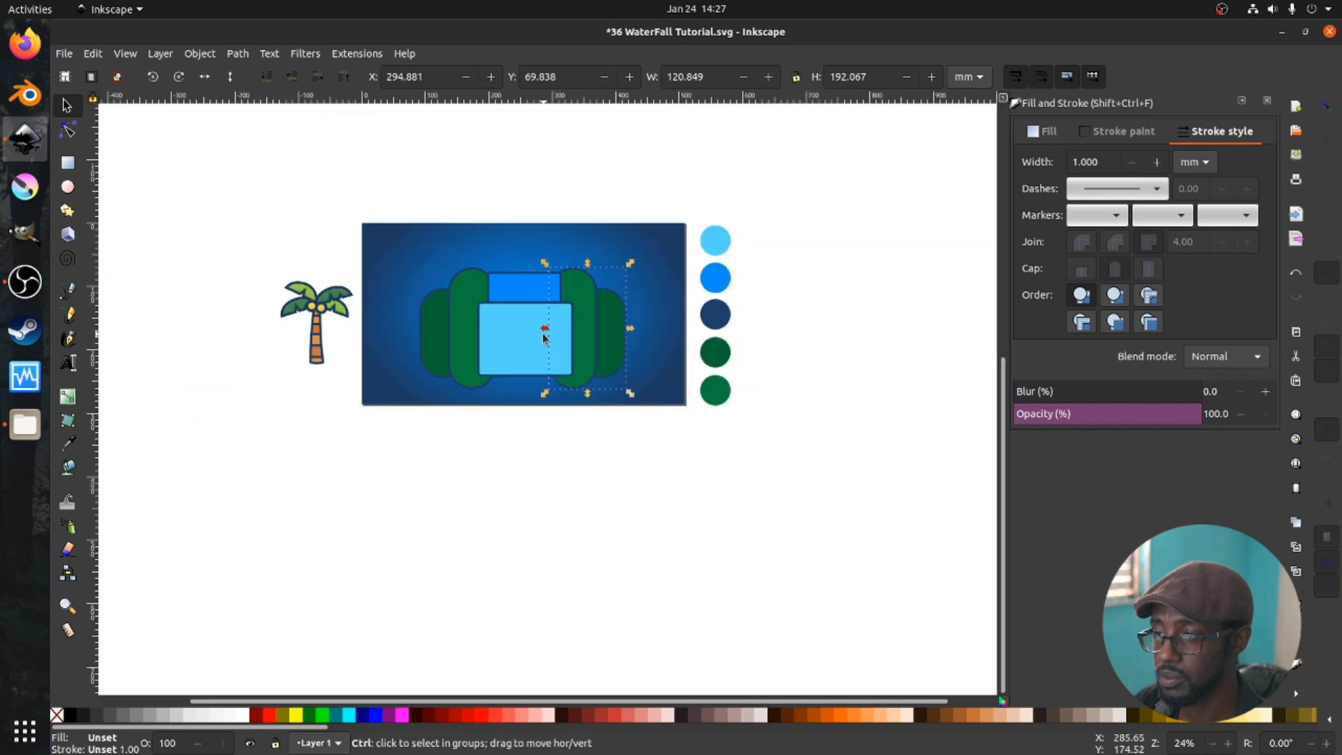
scroll(544, 339, "up", 5)
scroll(544, 339, "up", 5)
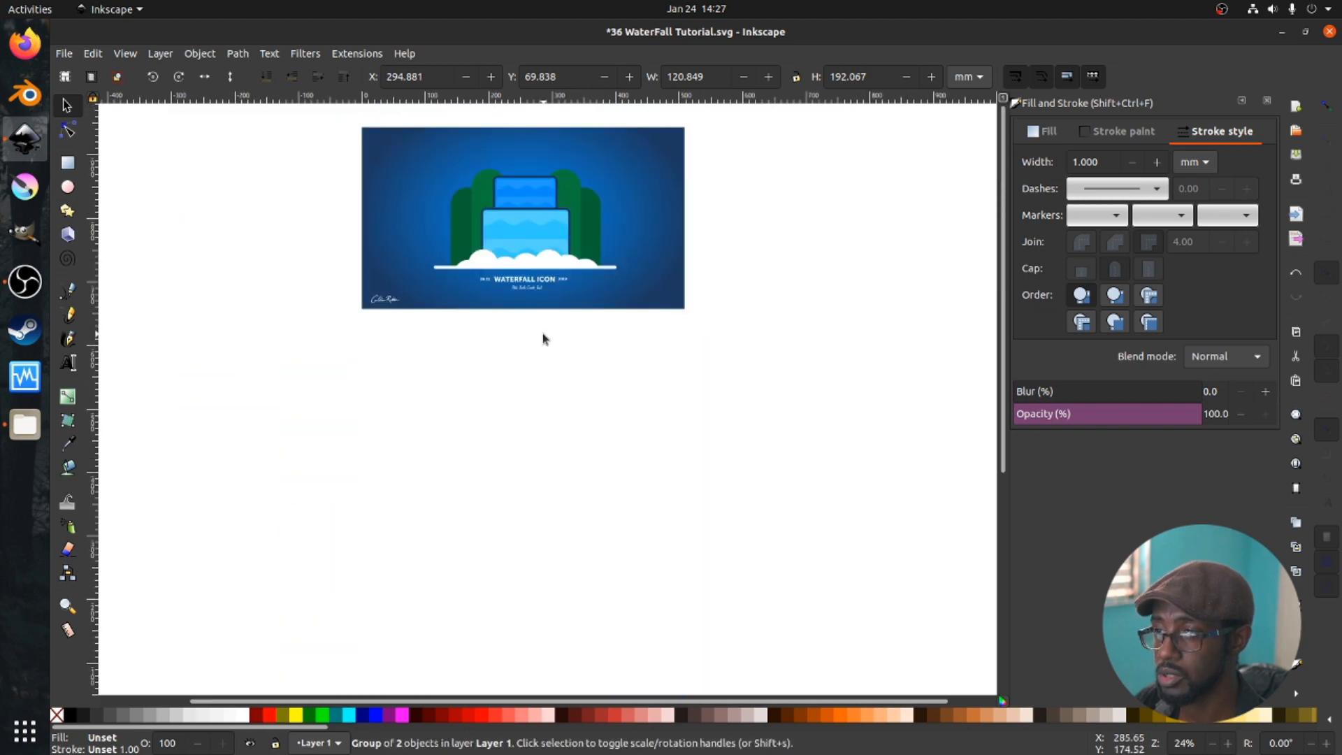
scroll(543, 337, "down", 5)
scroll(545, 419, "up", 3, "ctrl")
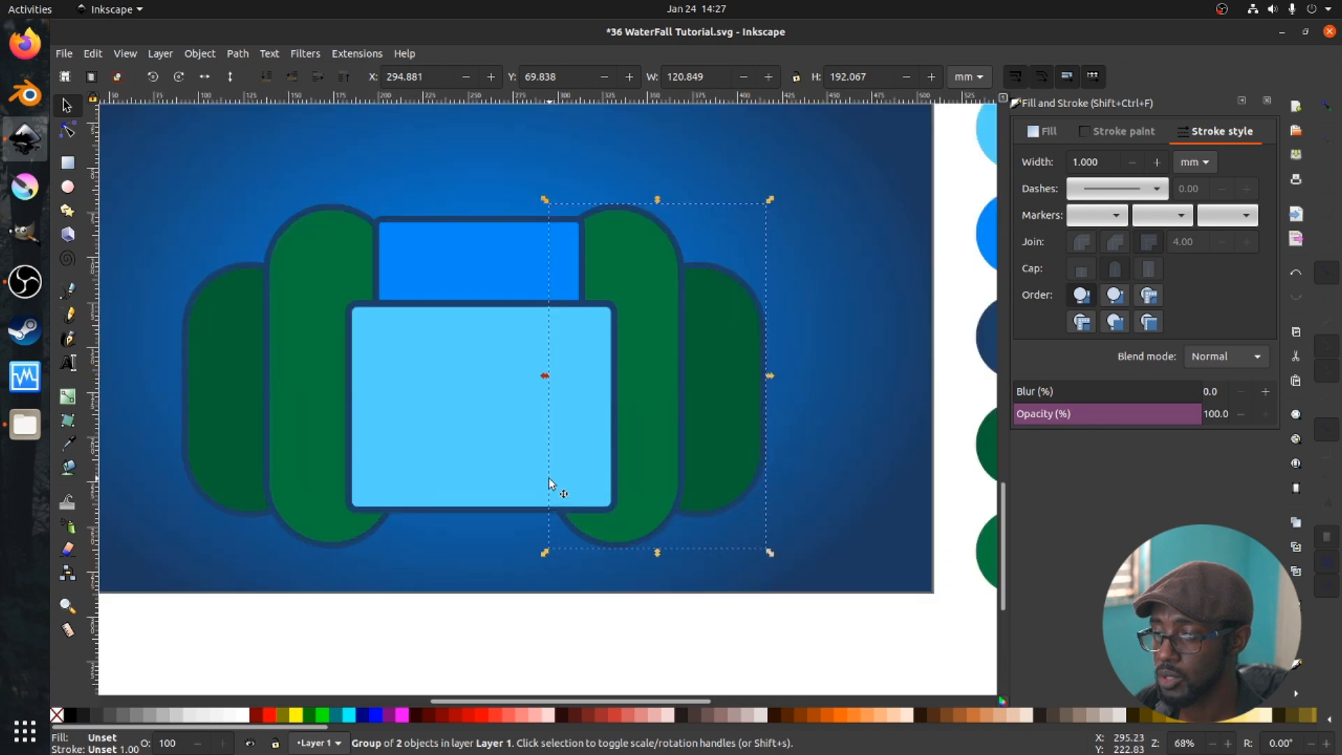
key("Escape")
scroll(641, 447, "down", 1, "ctrl")
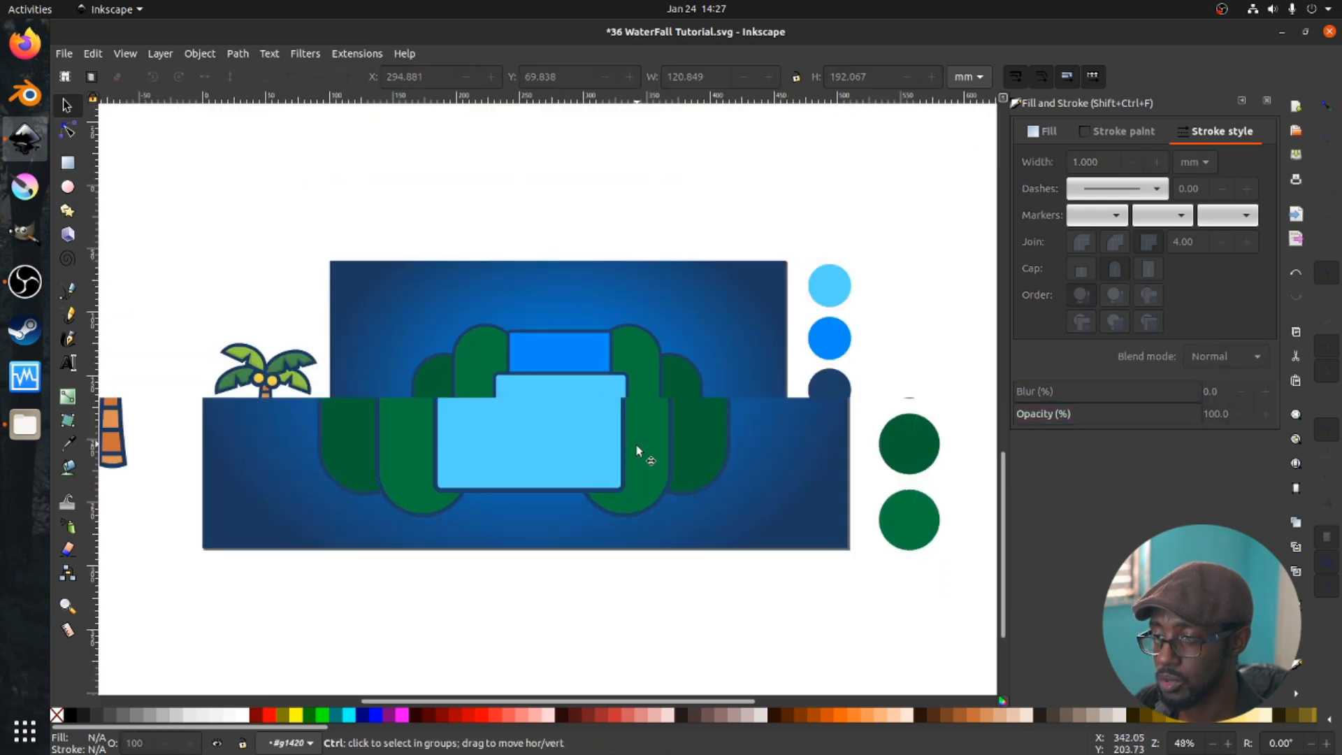
mouse_move(756, 594)
left_mouse_down()
mouse_move(302, 315)
mouse_move(288, 255)
left_mouse_up()
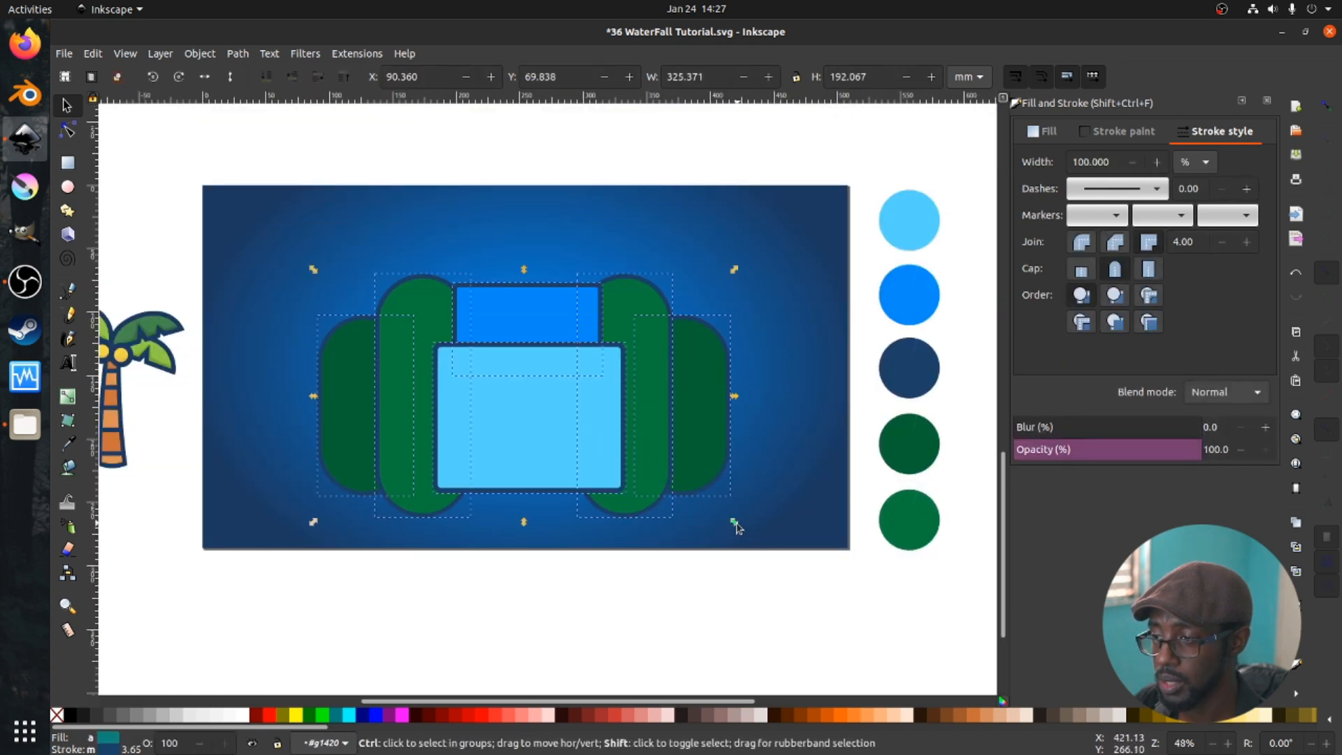
left_click_drag(737, 528, 715, 508)
mouse_move(585, 459)
left_mouse_down()
mouse_move(581, 429)
mouse_move(577, 449)
left_mouse_up()
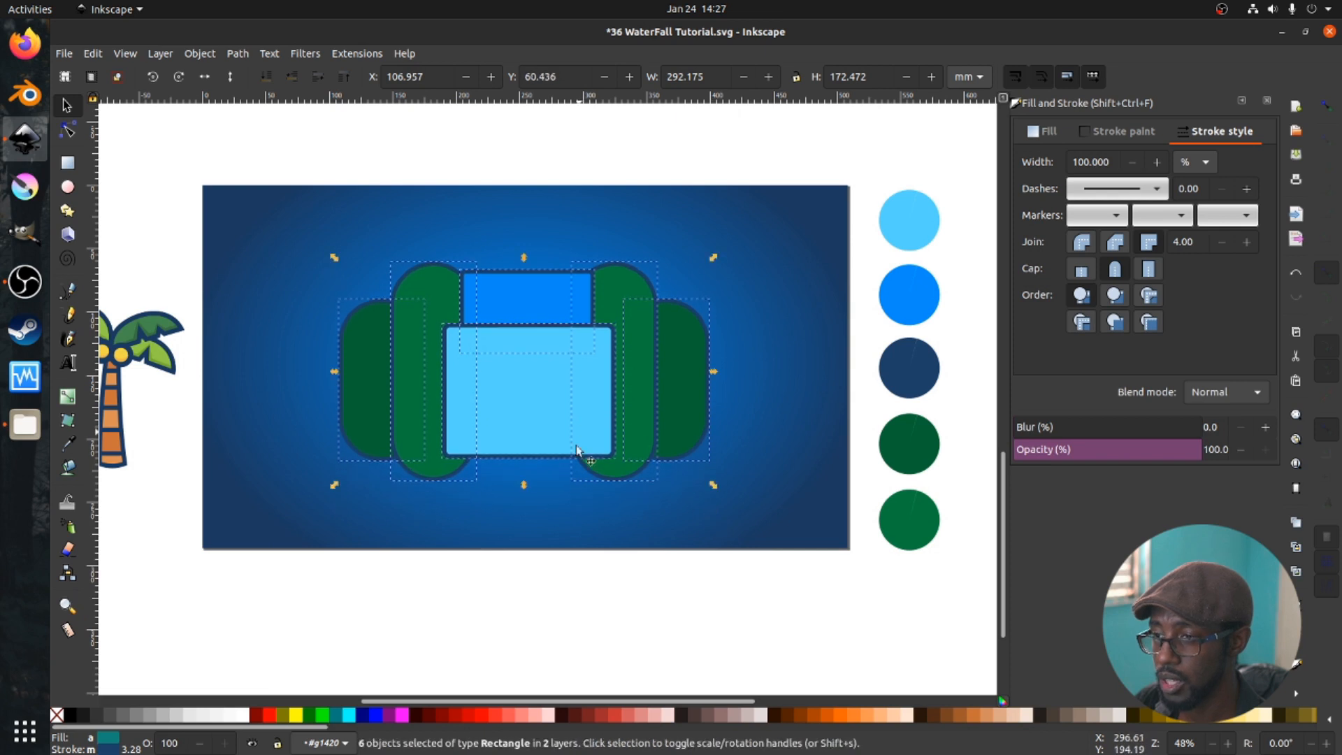
left_click(565, 576)
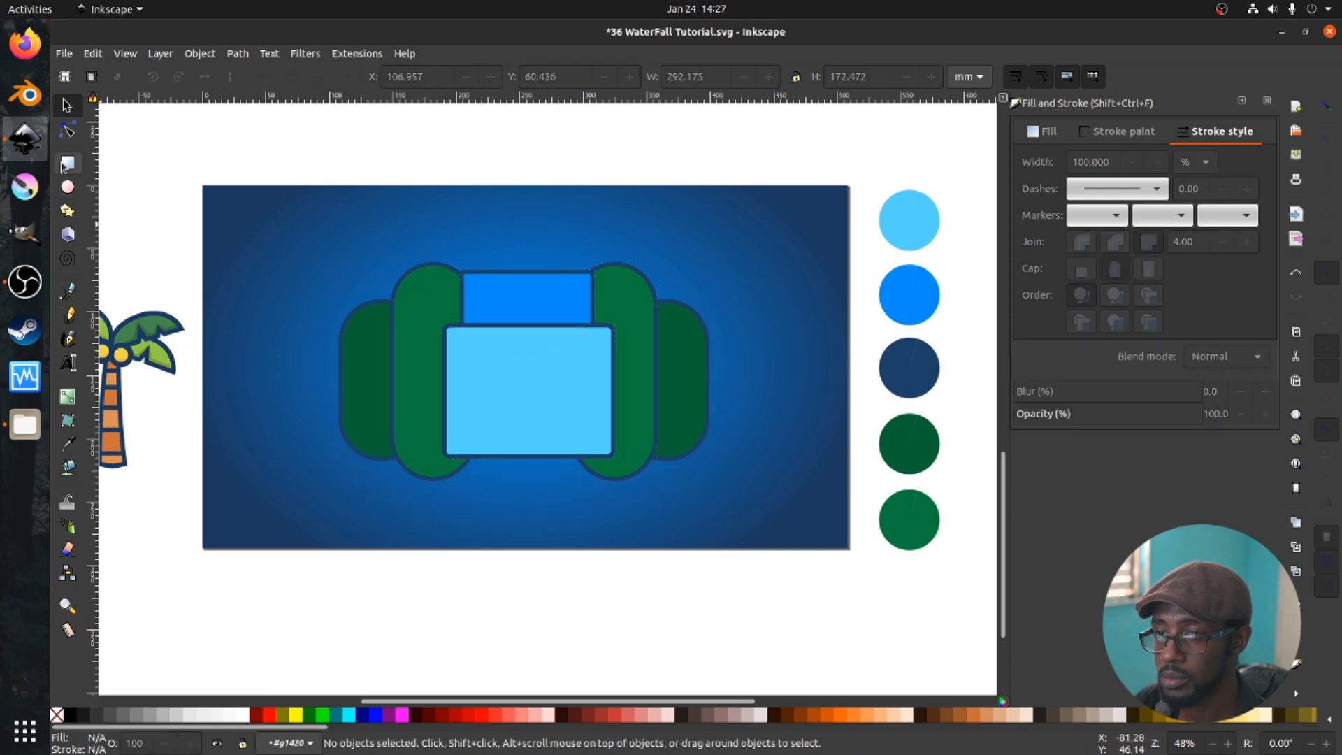
- Draw a thin rectangle about 288 by 7.6 mm along the base of the waterfall and remove its stroke
left_click(66, 164)
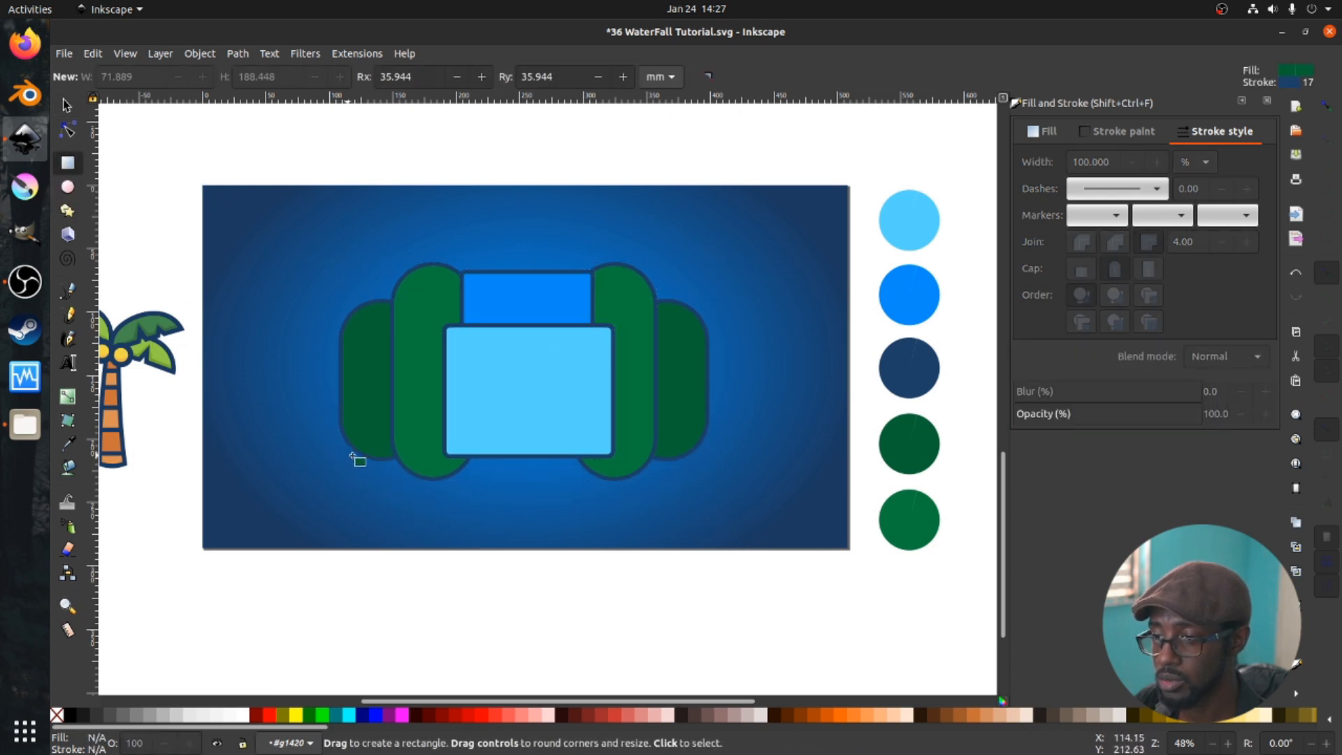
left_click_drag(351, 455, 719, 466)
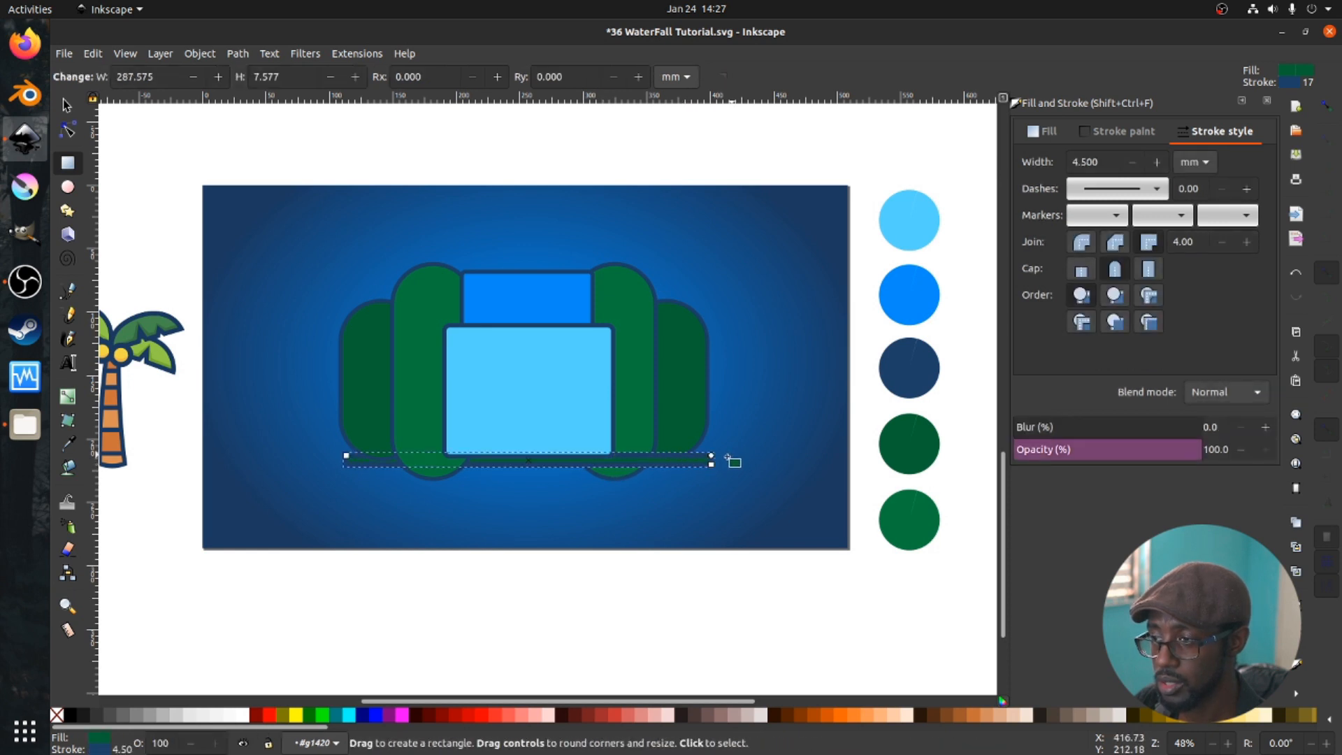
key("s")
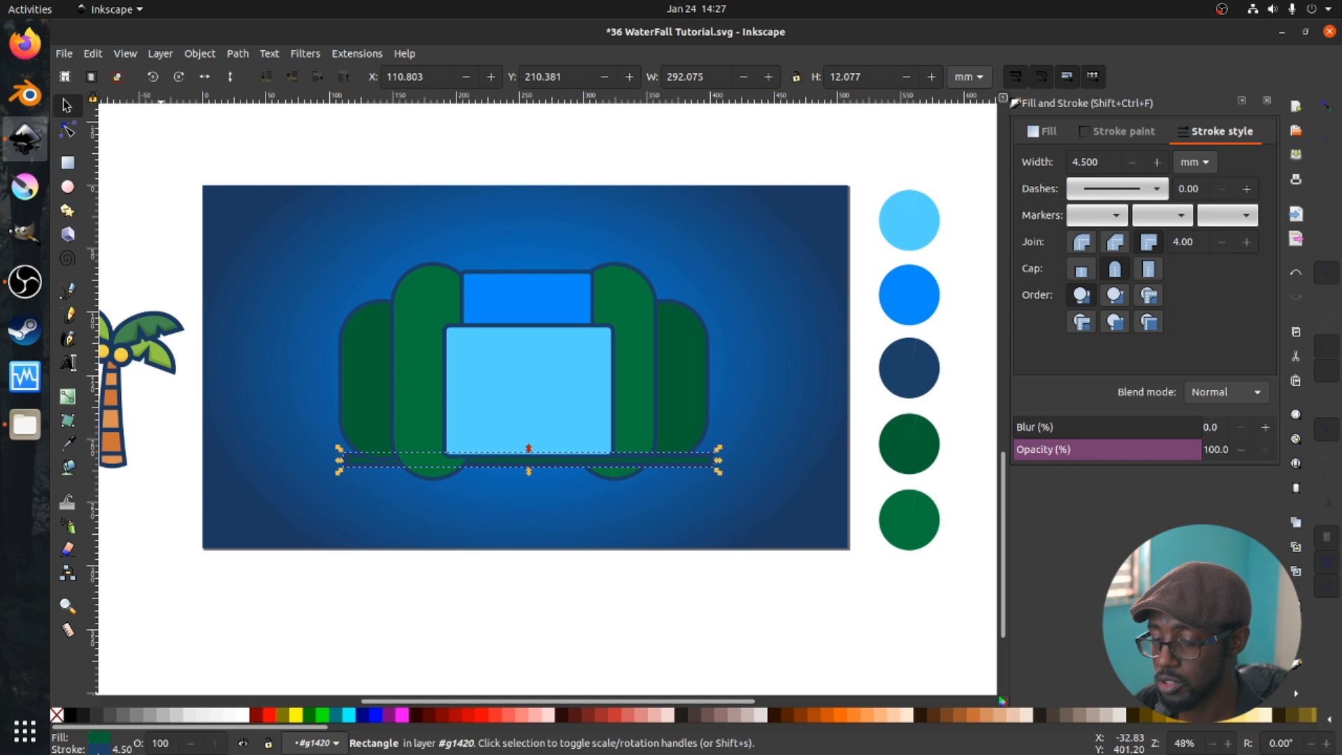
right_click(102, 749)
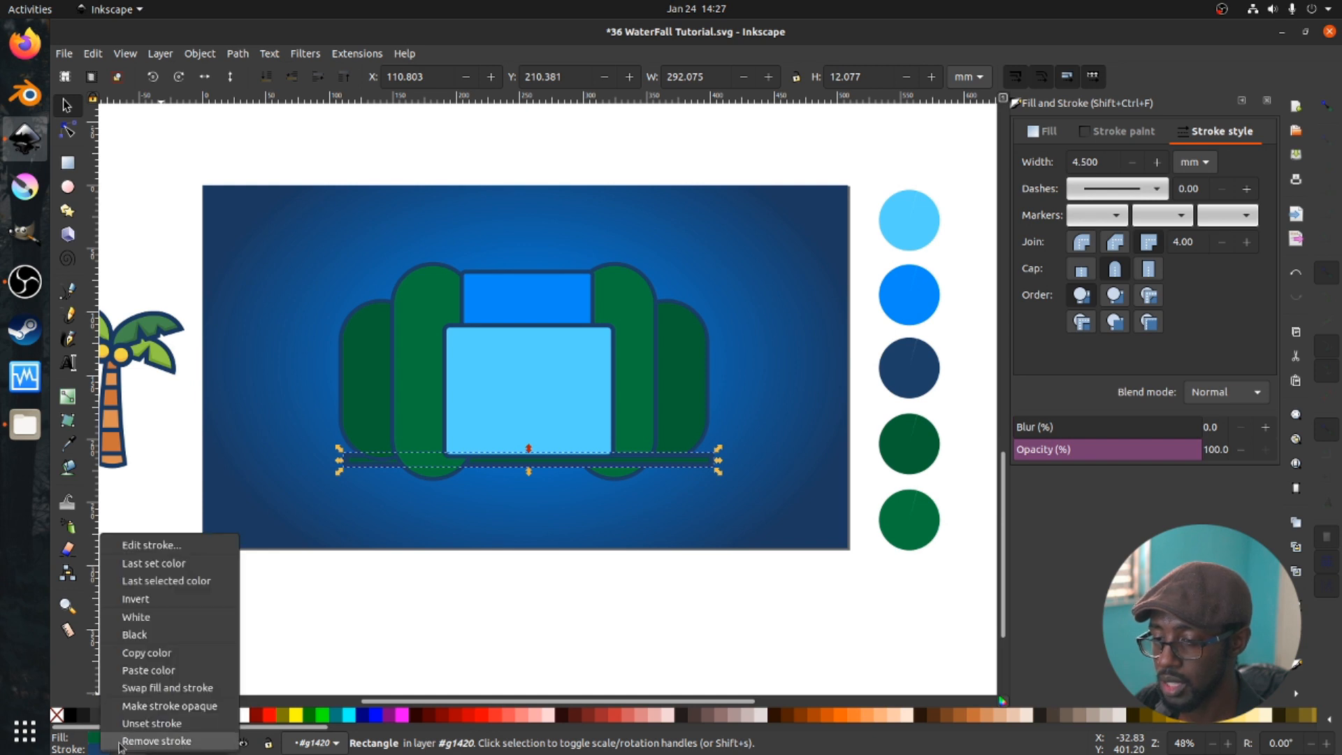
left_click(155, 740)
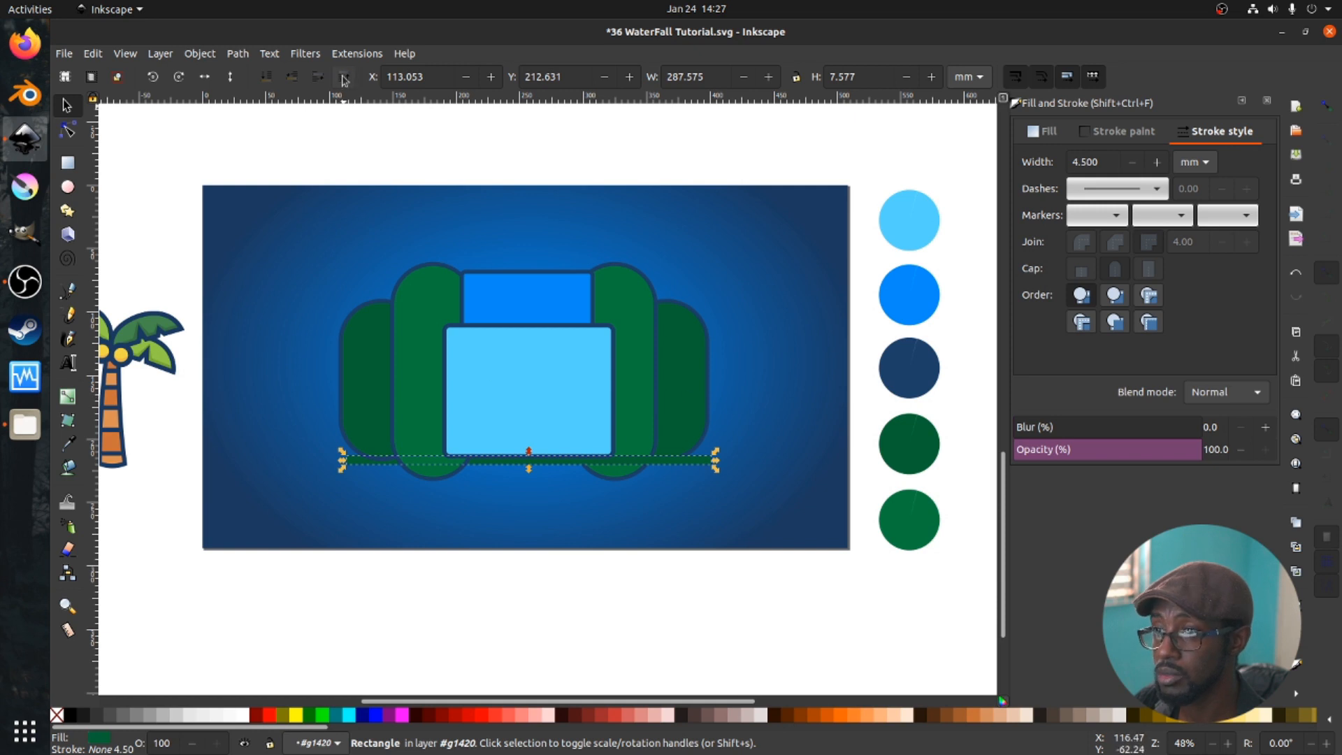
- Fill the thin base bar with white and move it slightly up against the light blue rectangle's base
left_click(509, 474)
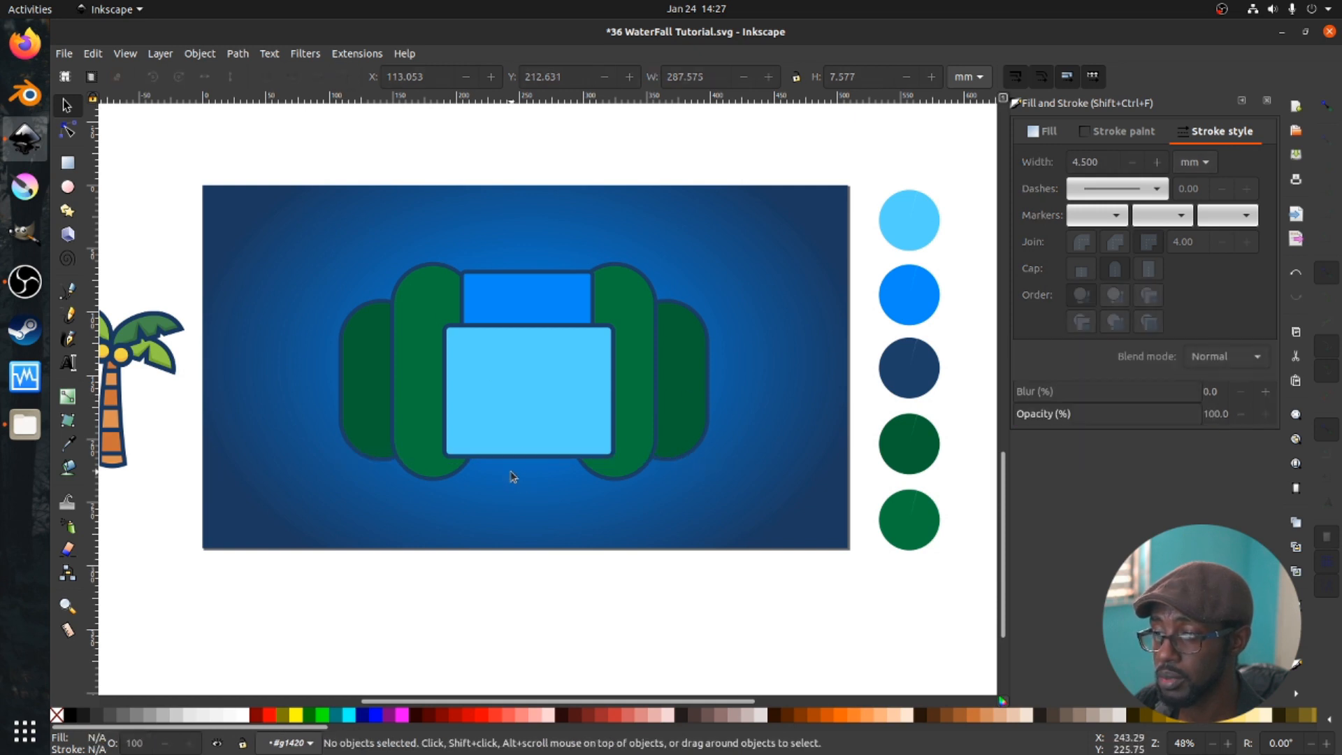
left_click(449, 476)
left_click(448, 475, "alt")
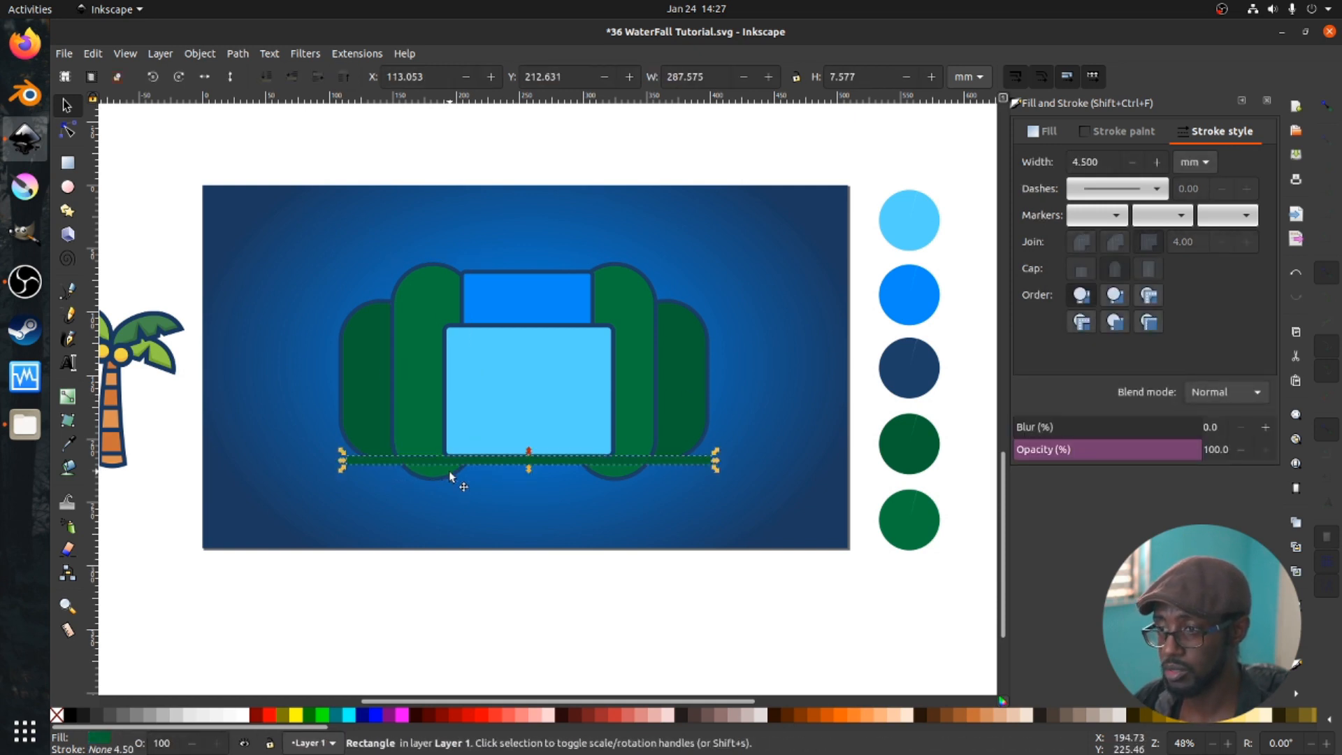
left_click(242, 714)
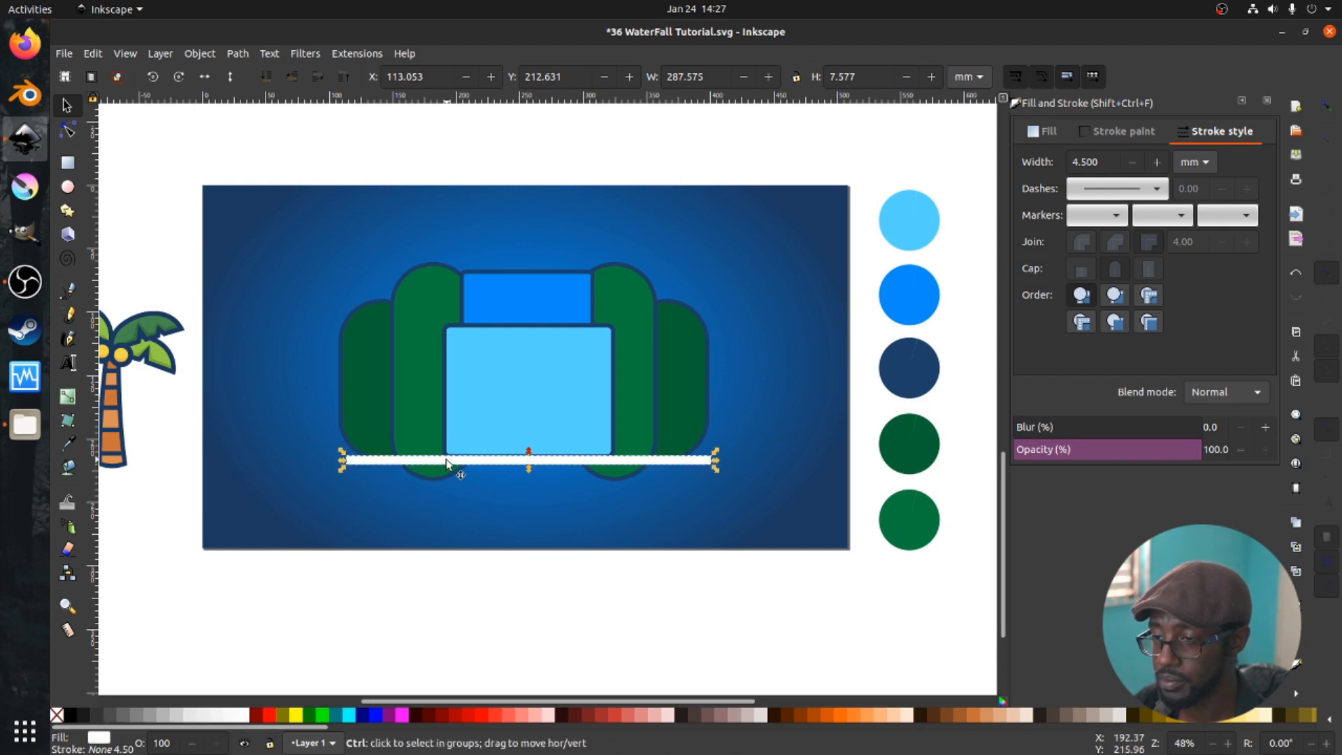
left_click_drag(448, 463, 427, 434)
- Extend the two outer dark green pills below the white bar, the left about 148 mm tall and the right about 145 mm
scroll(417, 438, "up", 2)
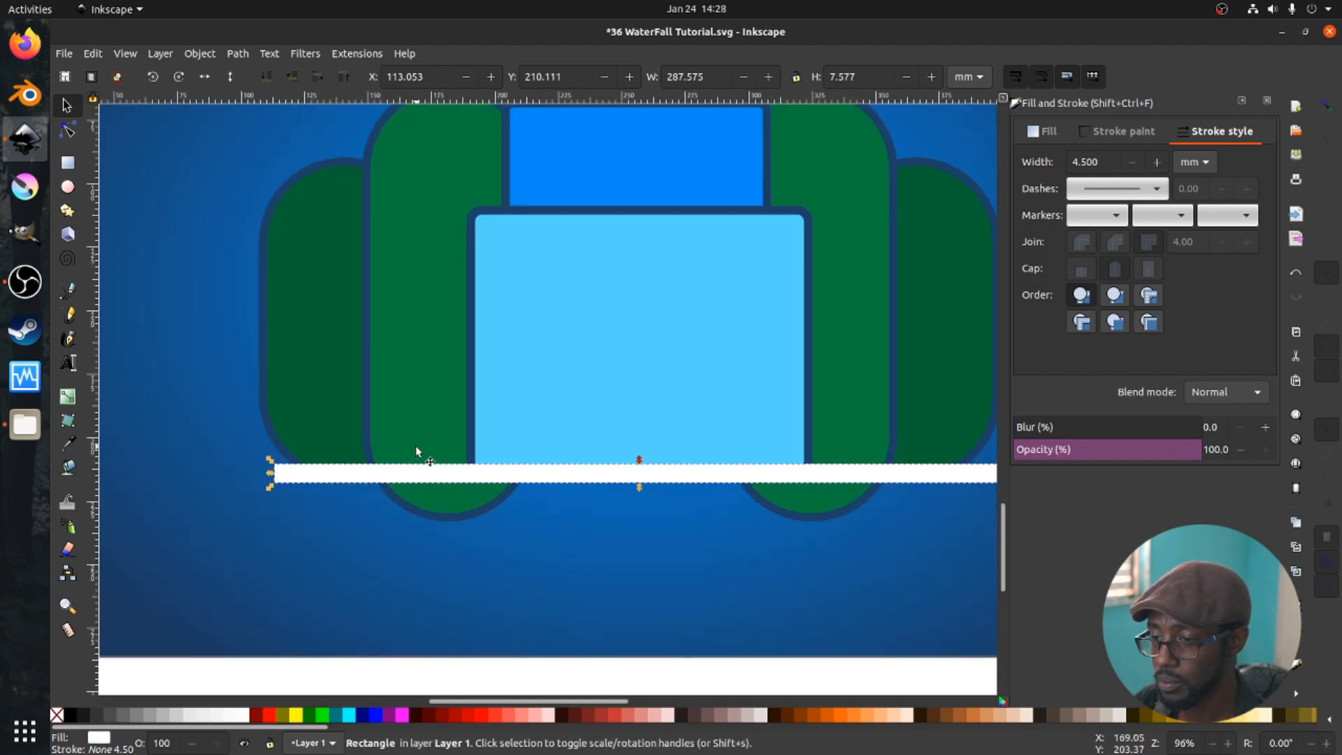
left_click(321, 428)
key("r")
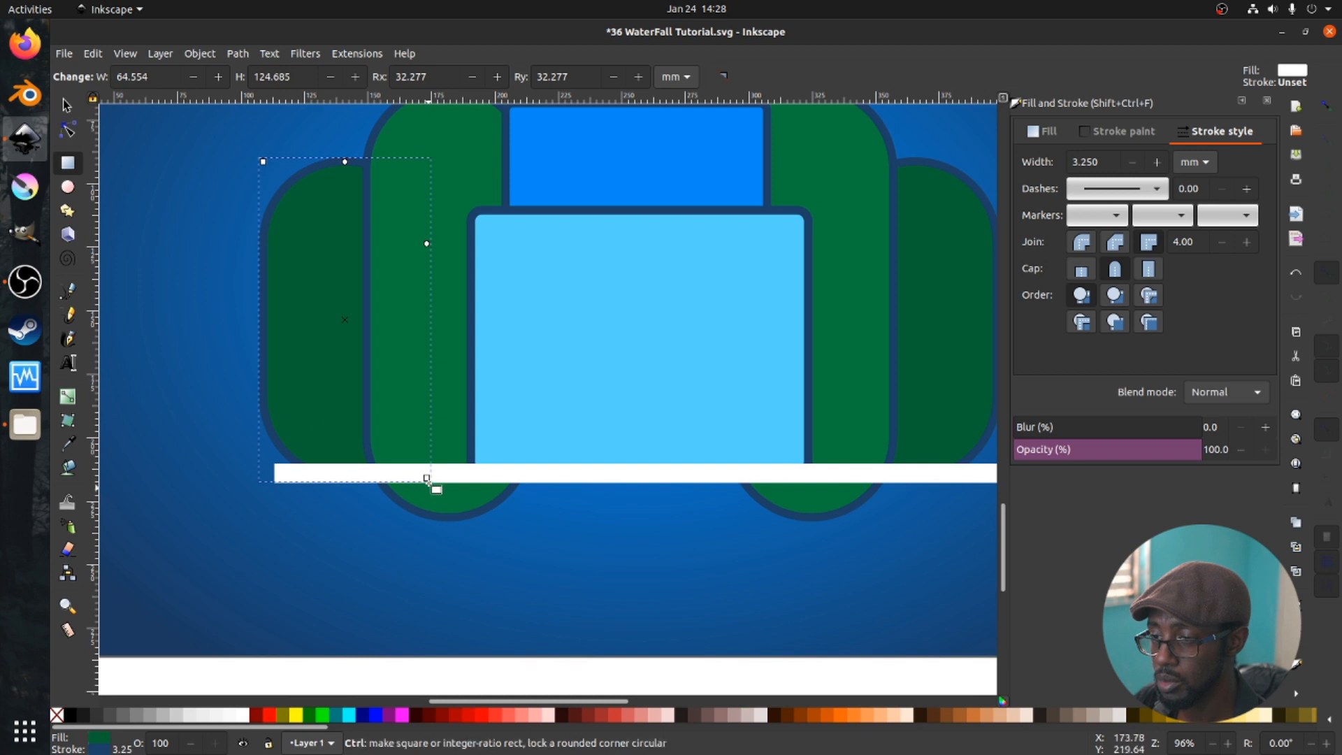
left_click_drag(427, 479, 429, 544)
scroll(450, 521, "down", 2)
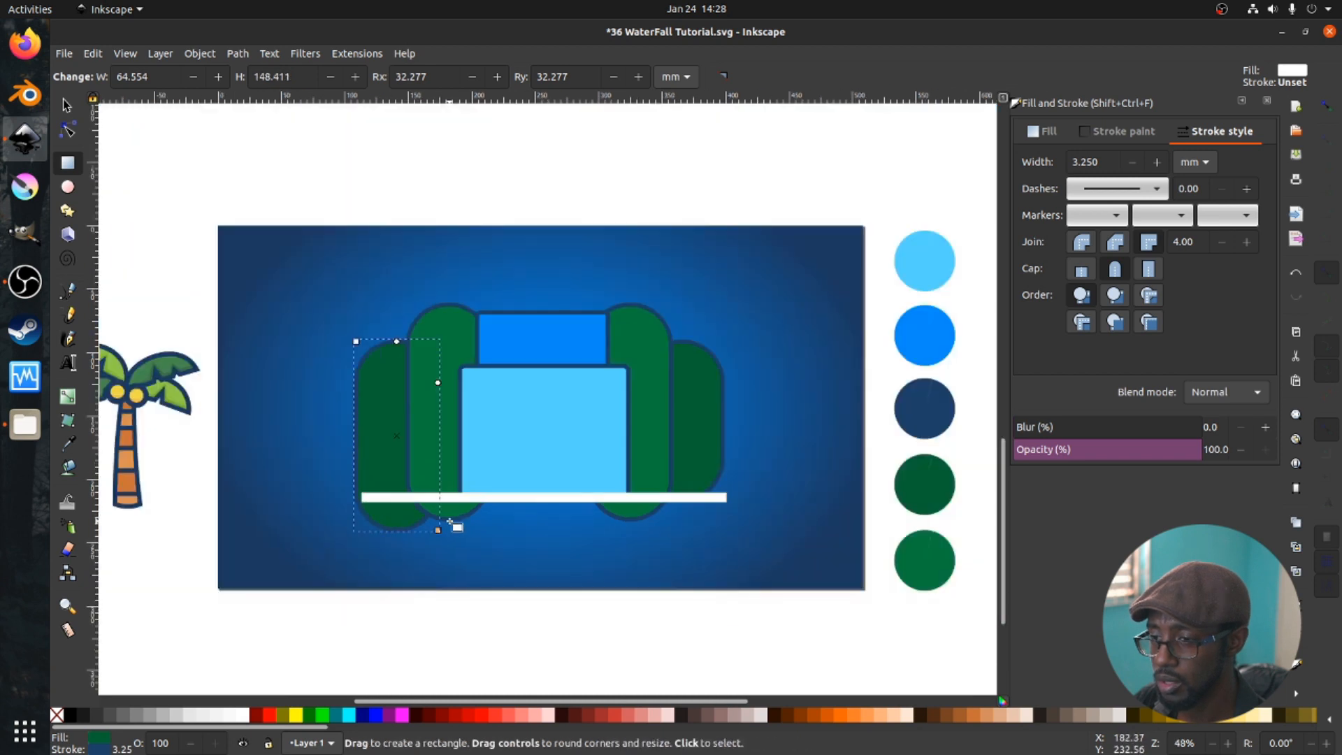
left_click(685, 472)
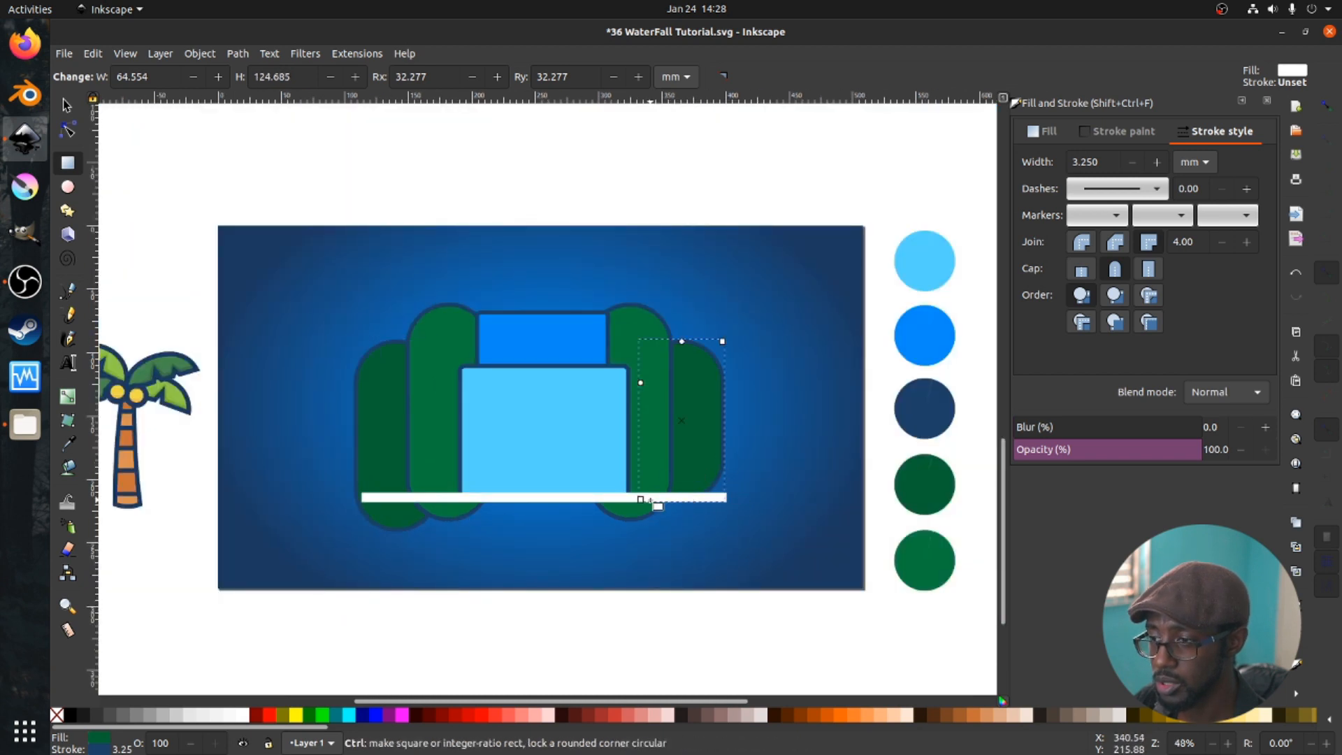
left_click_drag(643, 500, 643, 525)
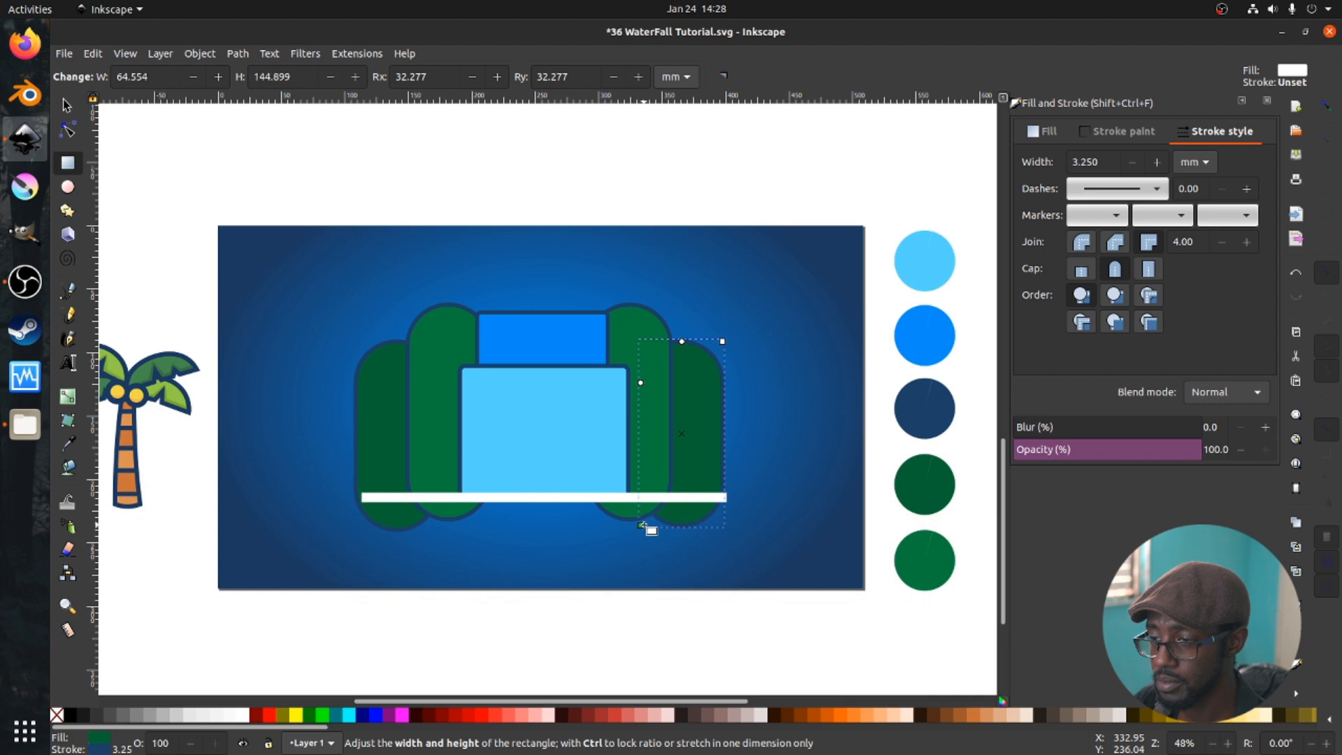
- Widen the white base bar symmetrically to about 362 mm so it extends past both outer pills
key("s")
left_click(620, 497)
left_click_drag(731, 497, 779, 497)
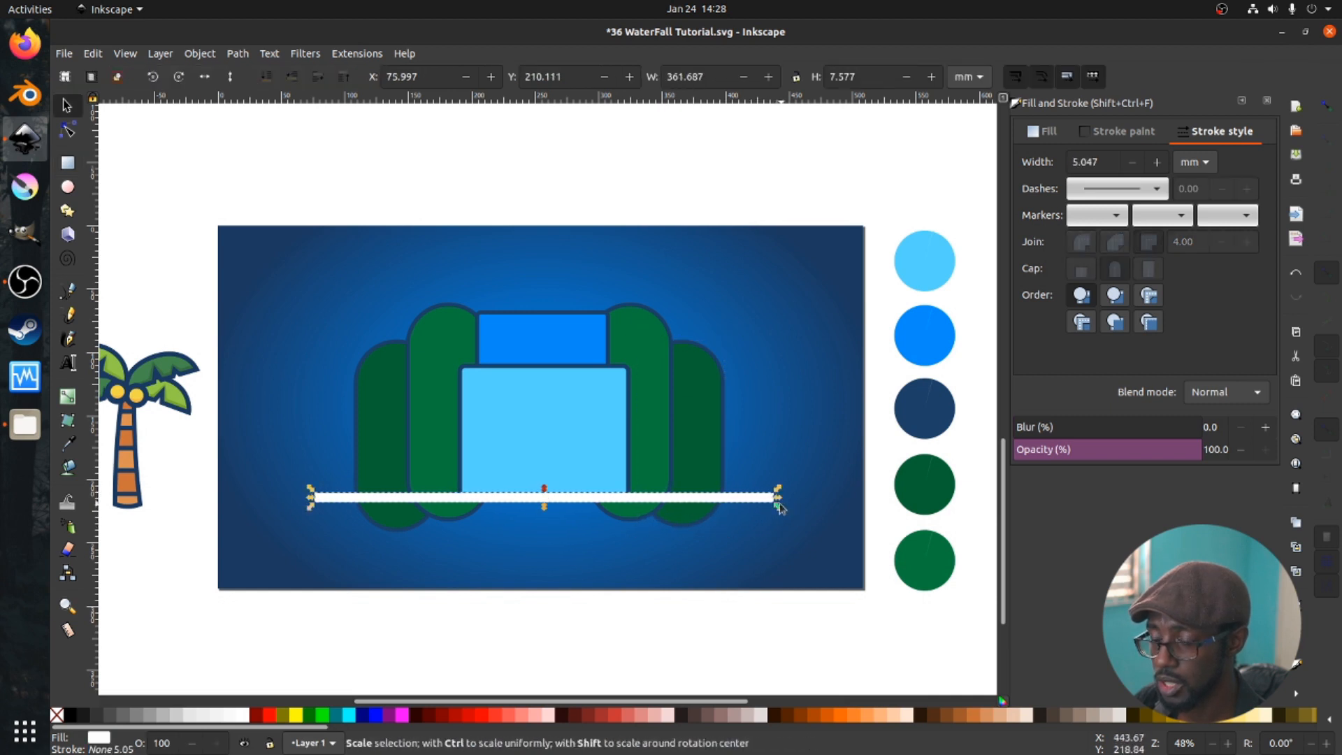
- Lower the top edge of the light blue rectangle slightly to expose more of the blue tier above it
left_click(580, 430)
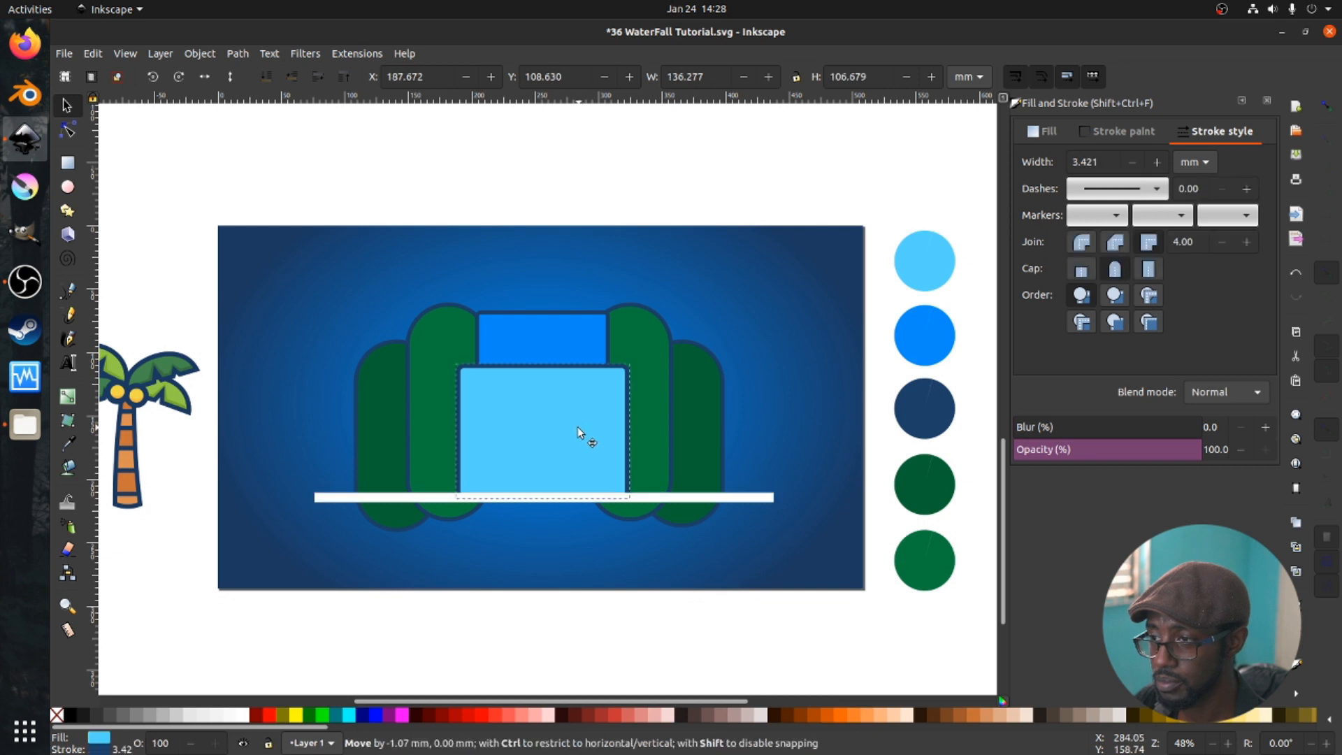
key("r")
left_click_drag(458, 365, 461, 377)
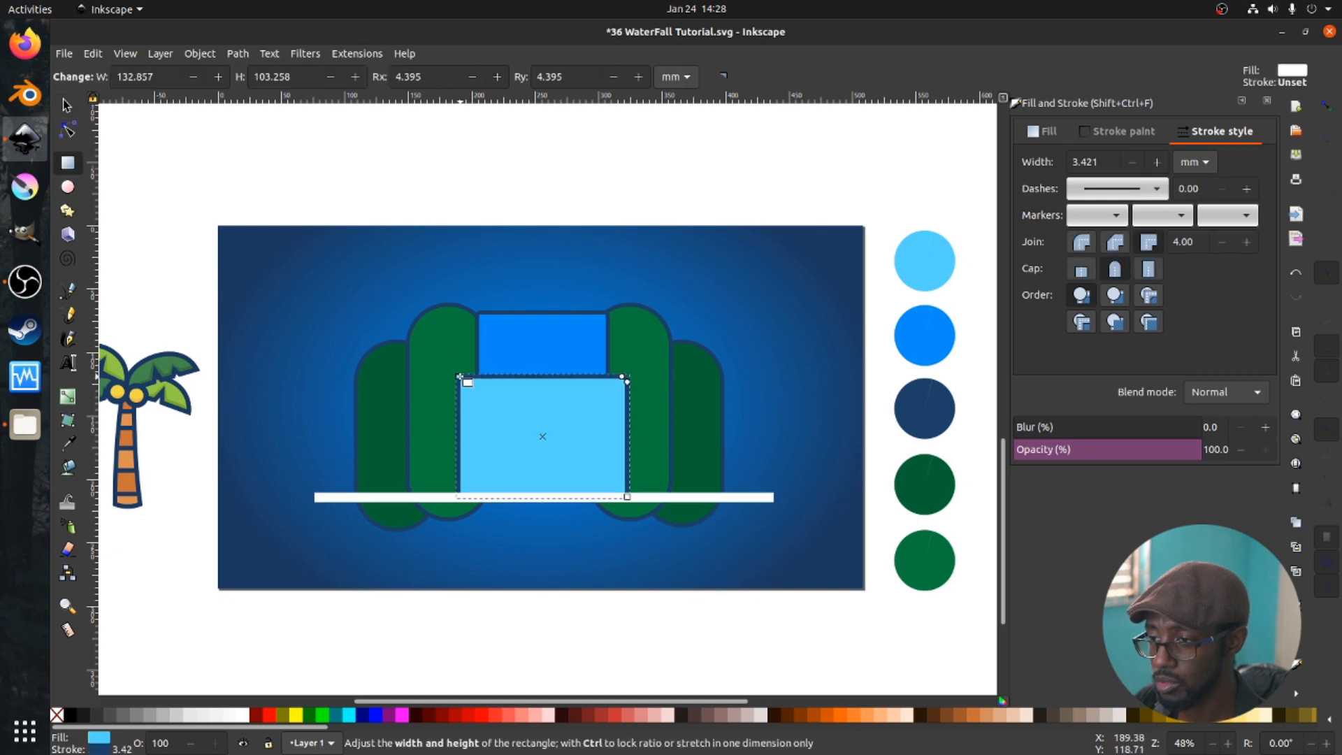
key("s")
- Draw a white circle about 60.5 mm in diameter over the left pills and make it a whole ellipse
left_click(501, 498)
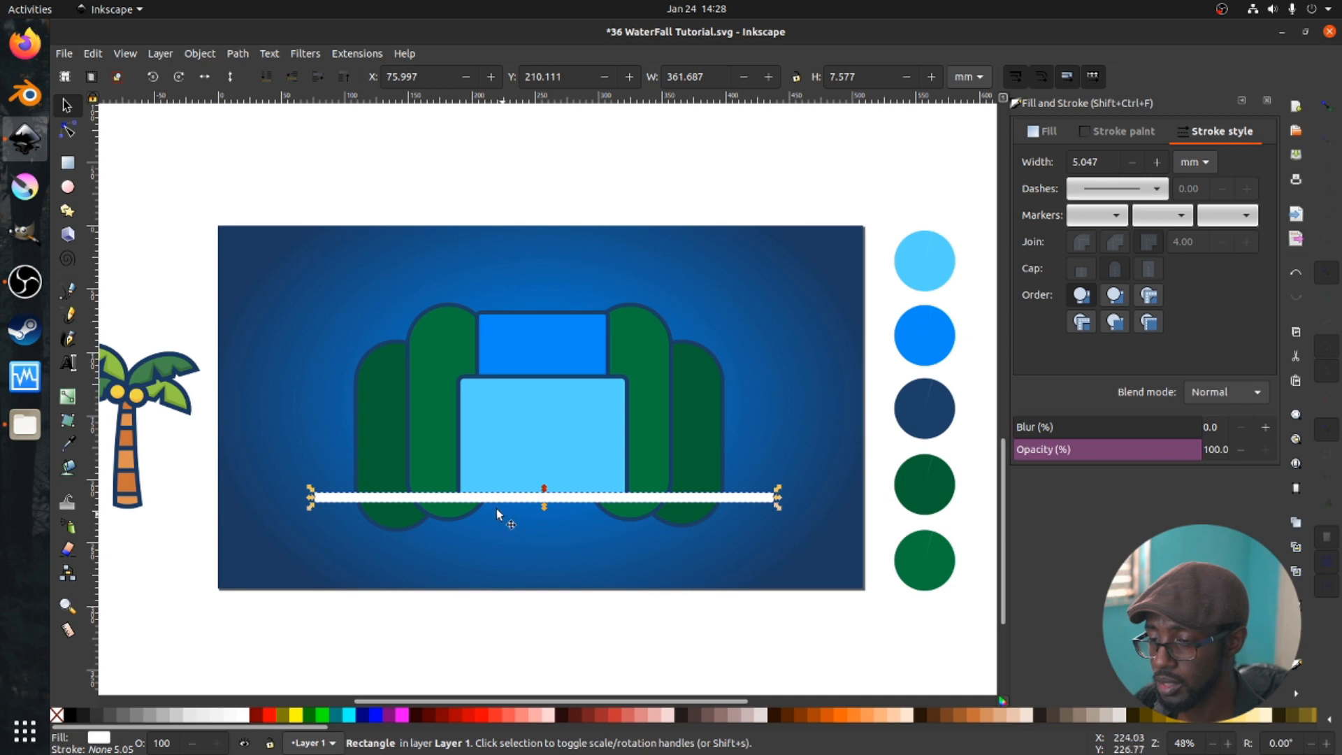
left_click(498, 513)
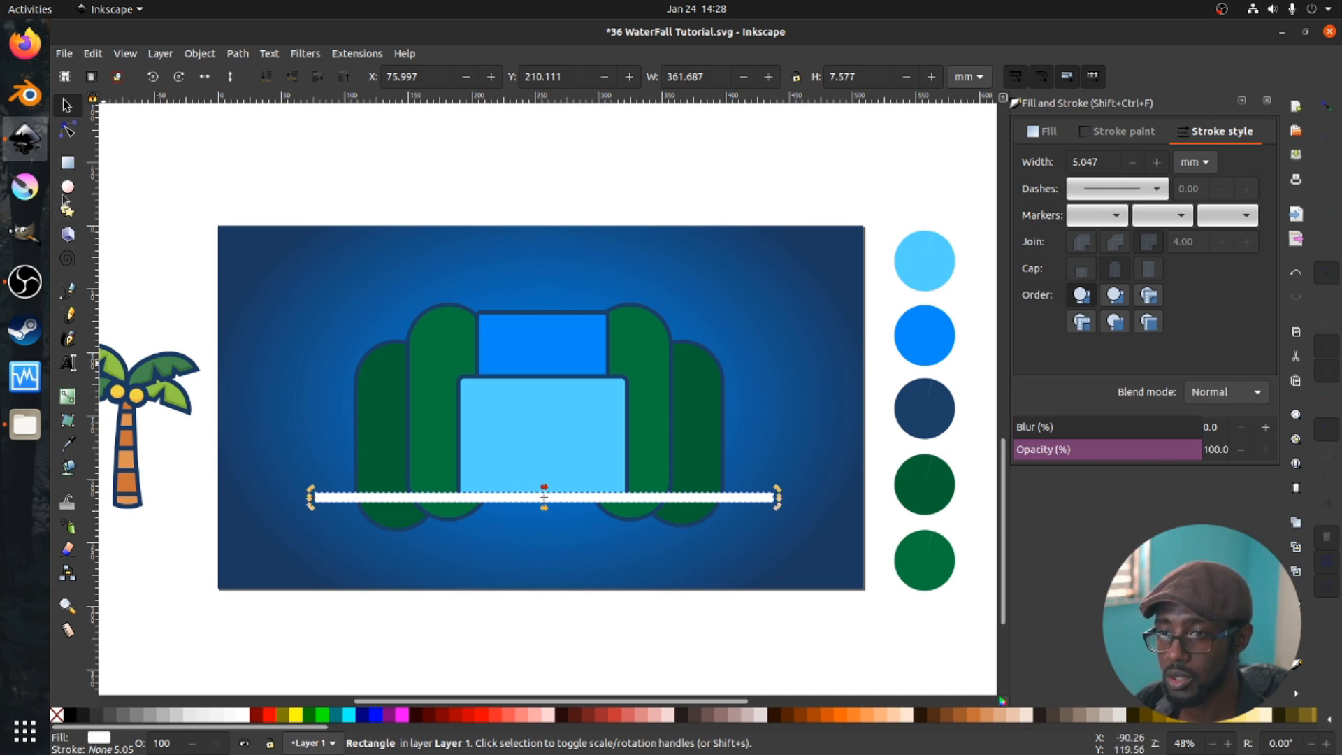
left_click(67, 187)
mouse_move(430, 479)
left_mouse_down()
mouse_move(473, 515)
mouse_move(466, 471)
mouse_move(448, 479)
left_mouse_up()
key("s")
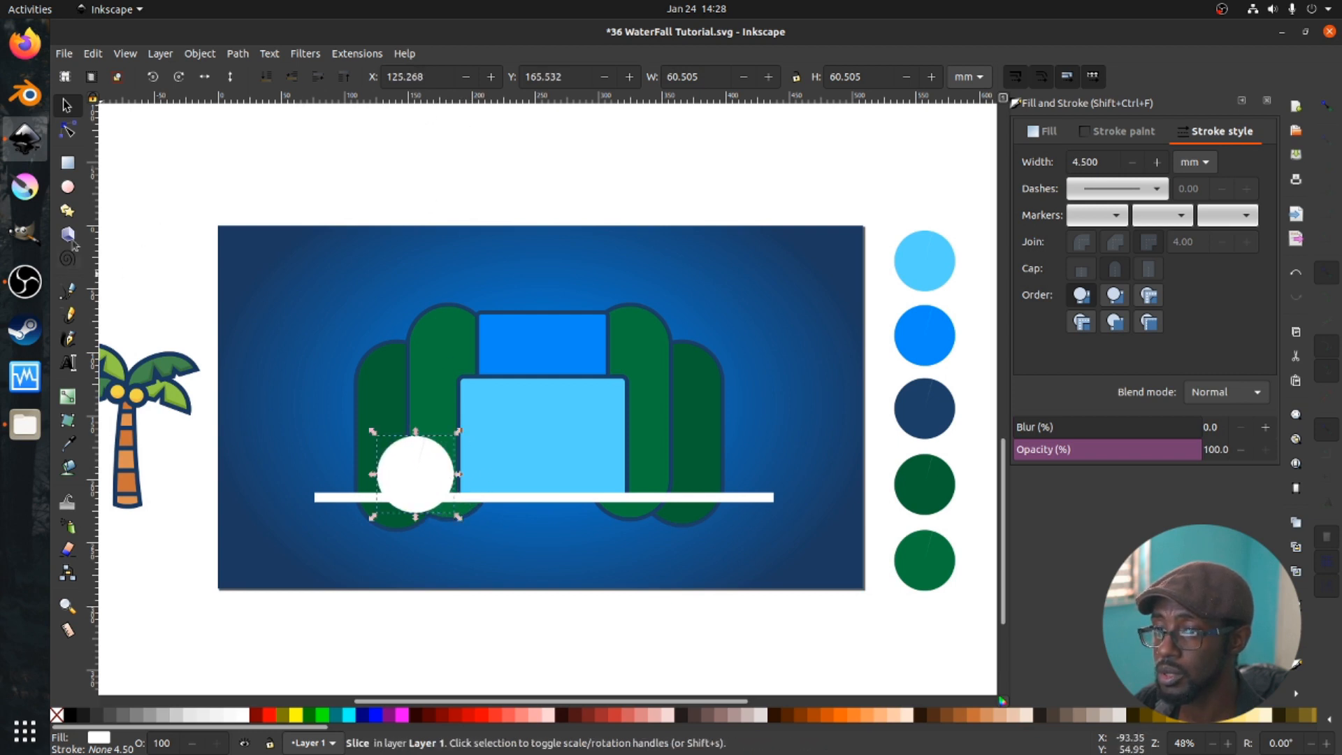
left_click(68, 186)
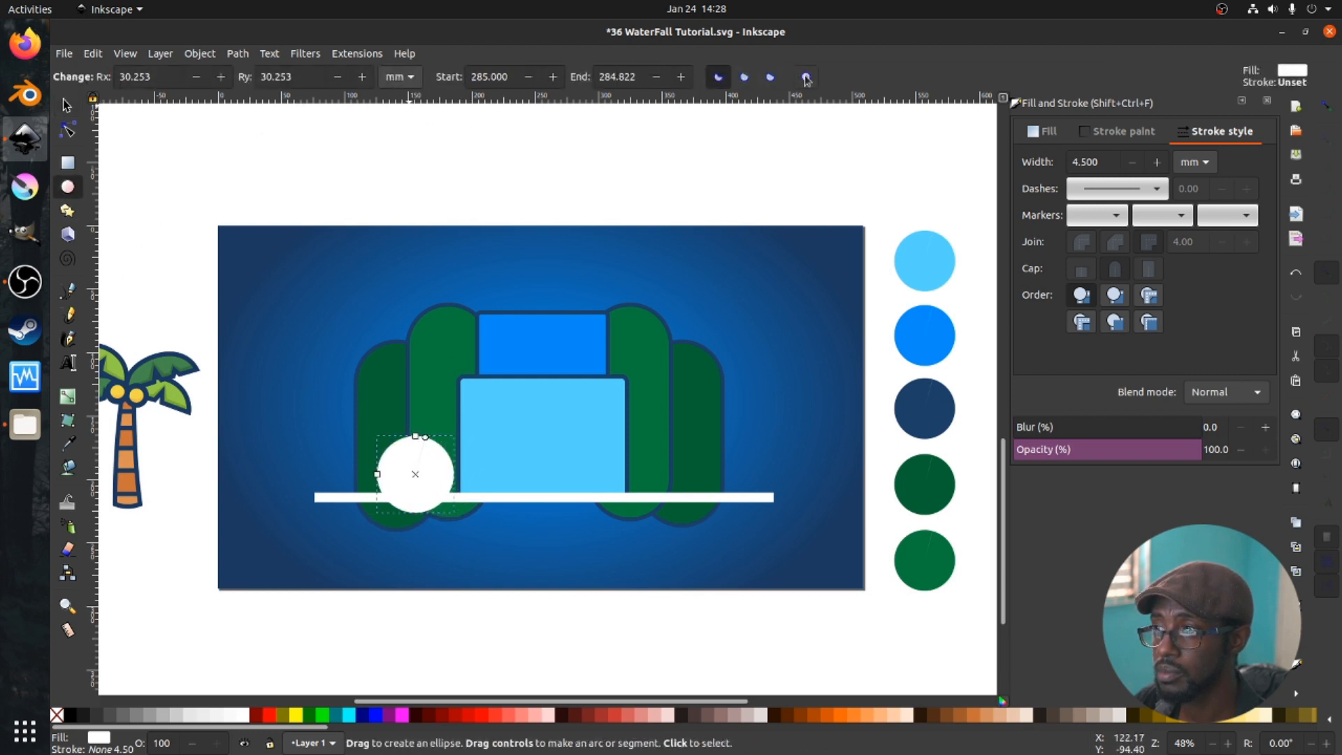
key("s")
- Duplicate the white circle into an overlapping row of seven in varied sizes, forming a cloud along the base bar
left_click_drag(439, 490, 385, 504)
key("ctrl+d")
key("ctrl+d")
key("ctrl+d")
key("ctrl+d")
key("ctrl+d")
- Compare the cloud with the reference illustration and shift the two leftmost cloud circles slightly inward
left_click(319, 497)
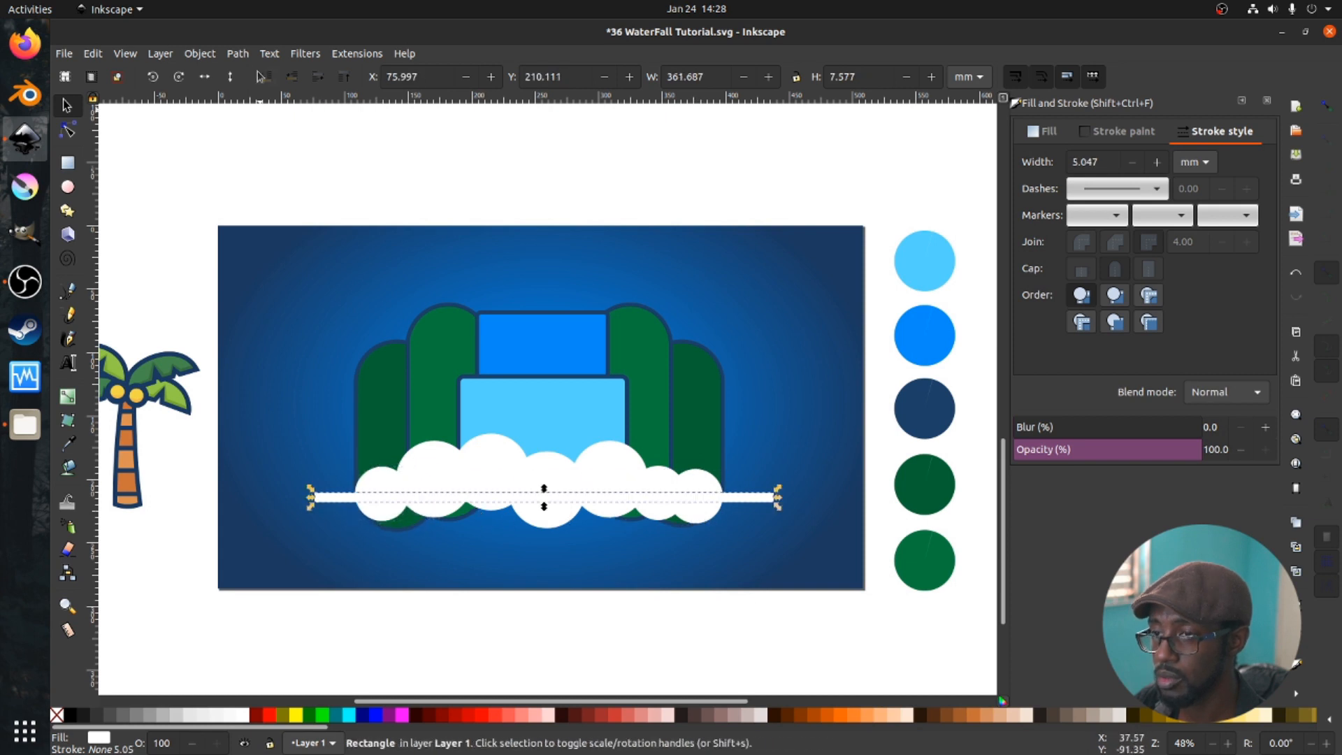
scroll(577, 474, "down", 1)
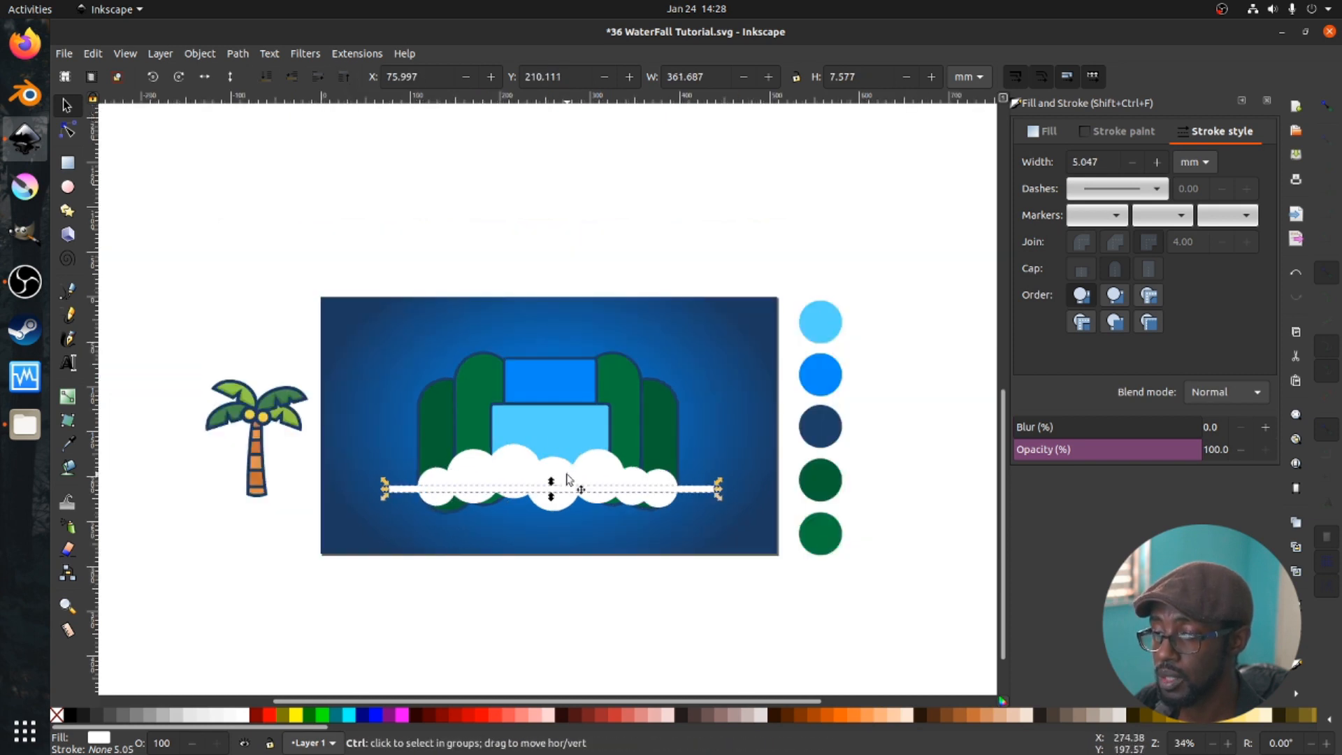
scroll(487, 456, "down", 2)
scroll(493, 463, "up", 6)
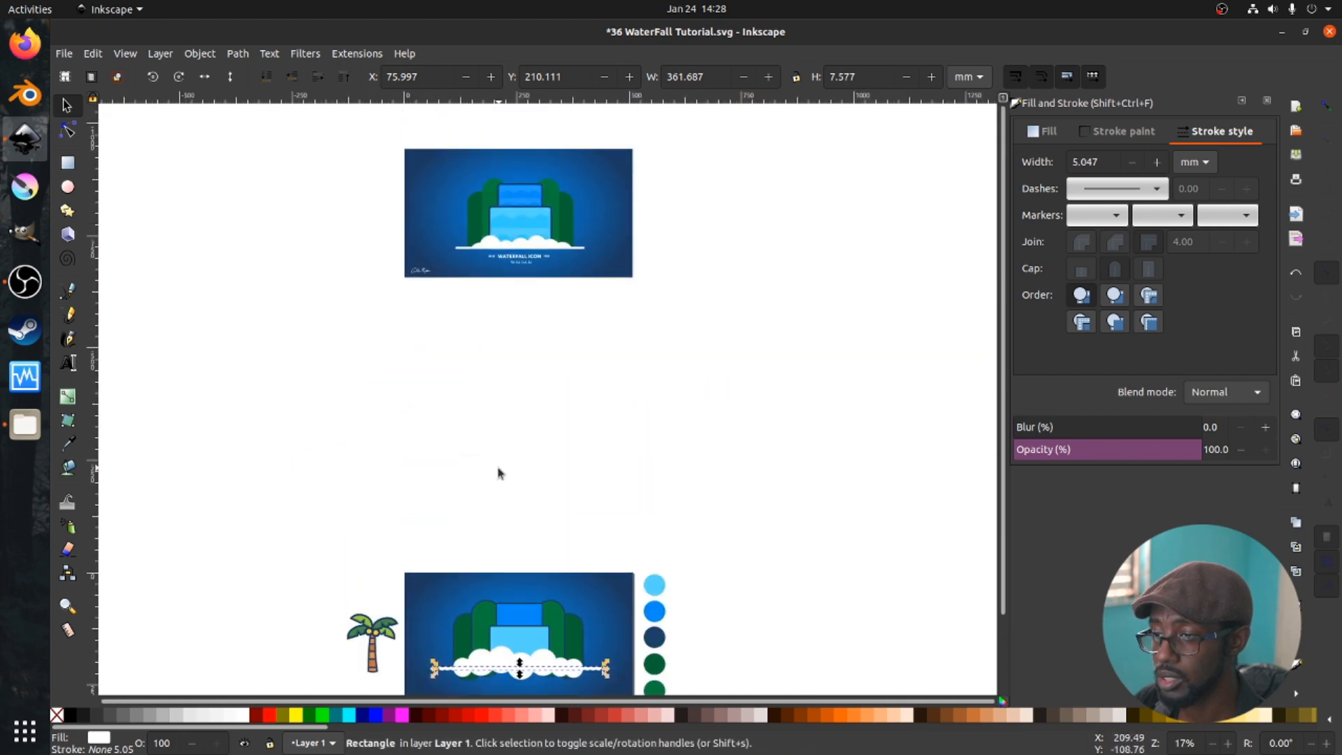
scroll(499, 468, "down", 3)
scroll(468, 567, "up", 4)
left_click_drag(461, 545, 473, 556)
left_click_drag(531, 505, 535, 516)
scroll(578, 538, "down", 2)
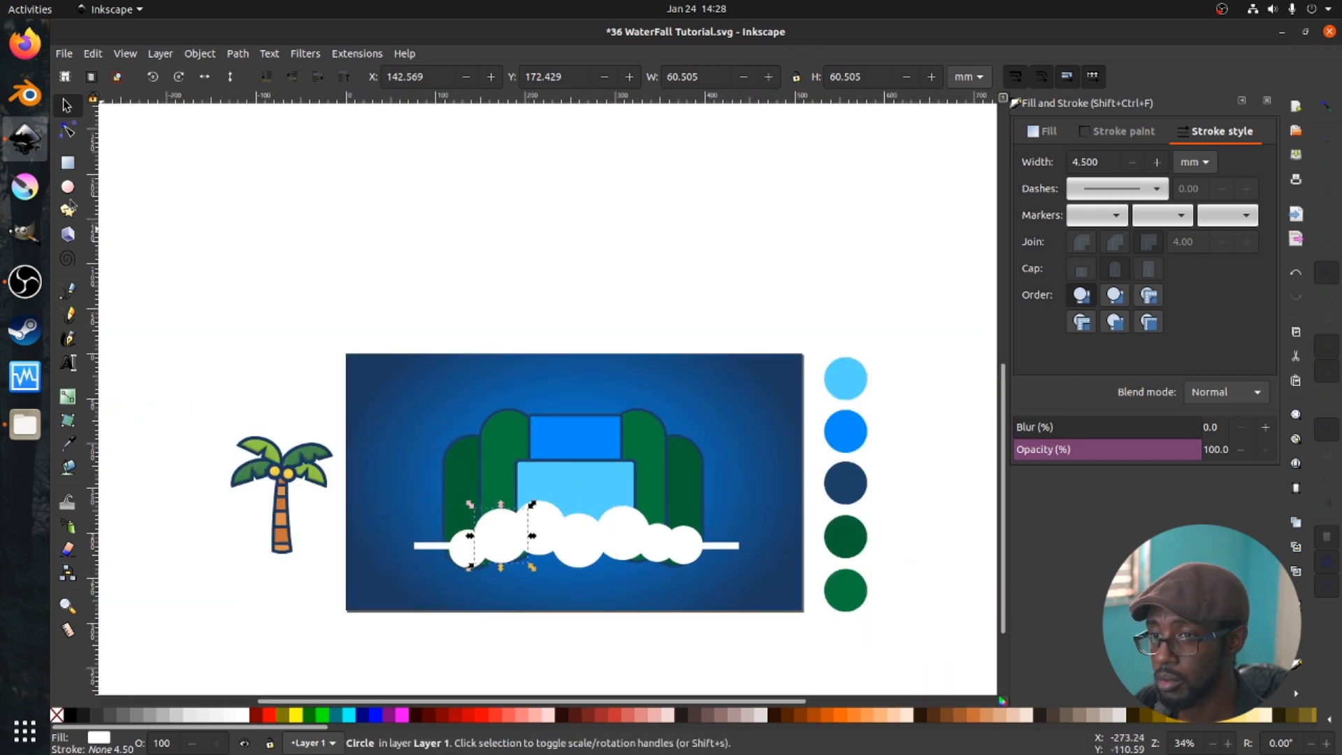
- Draw a rectangle about 370 by 41 mm just below the white bar and try to sample a fill colour for it
left_click(67, 162)
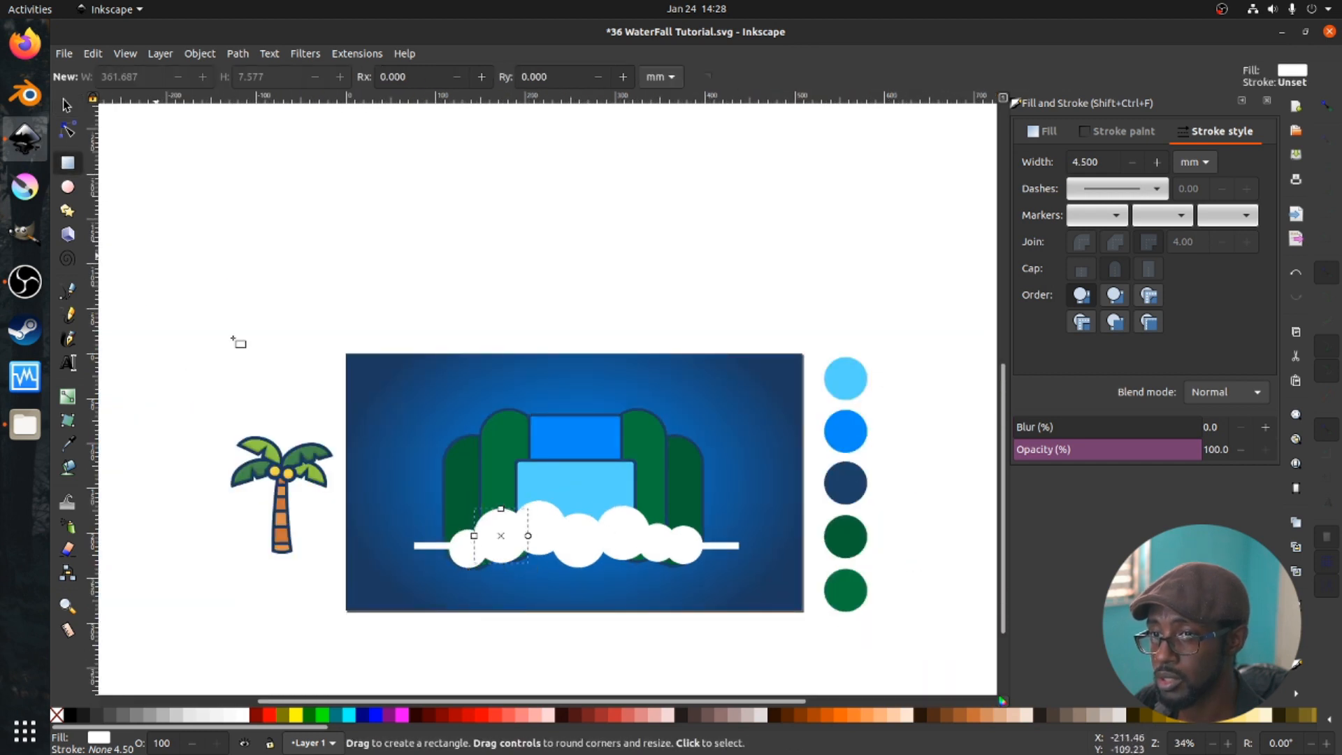
mouse_move(413, 550)
left_mouse_down()
mouse_move(659, 564)
mouse_move(745, 587)
left_mouse_up()
key("d")
left_click(724, 613)
key("s")
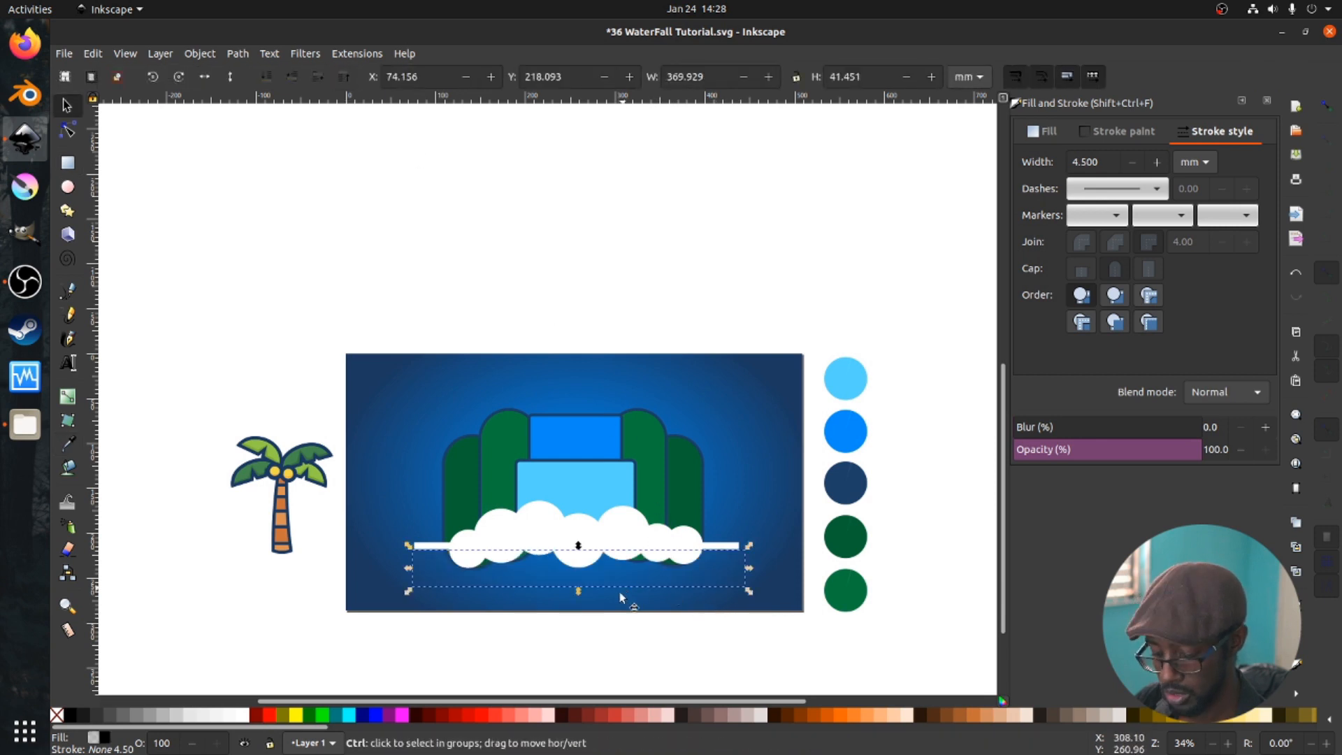
- Reselect the rectangle below the bar and fill it with the background blue #184c7f to hide the shapes' lower ends
key("Escape")
key("Tab")
key("shift+Tab")
key("d")
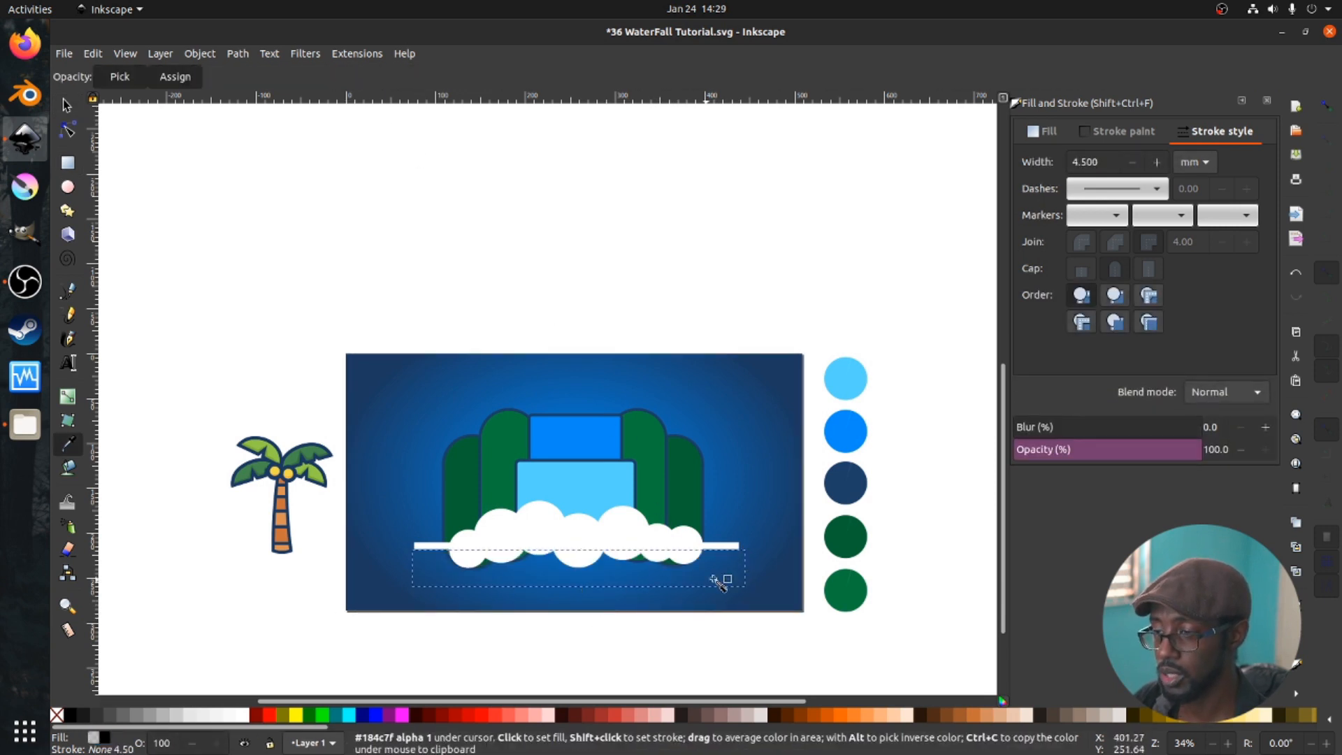
left_click(714, 580)
key("s")
key("Escape")
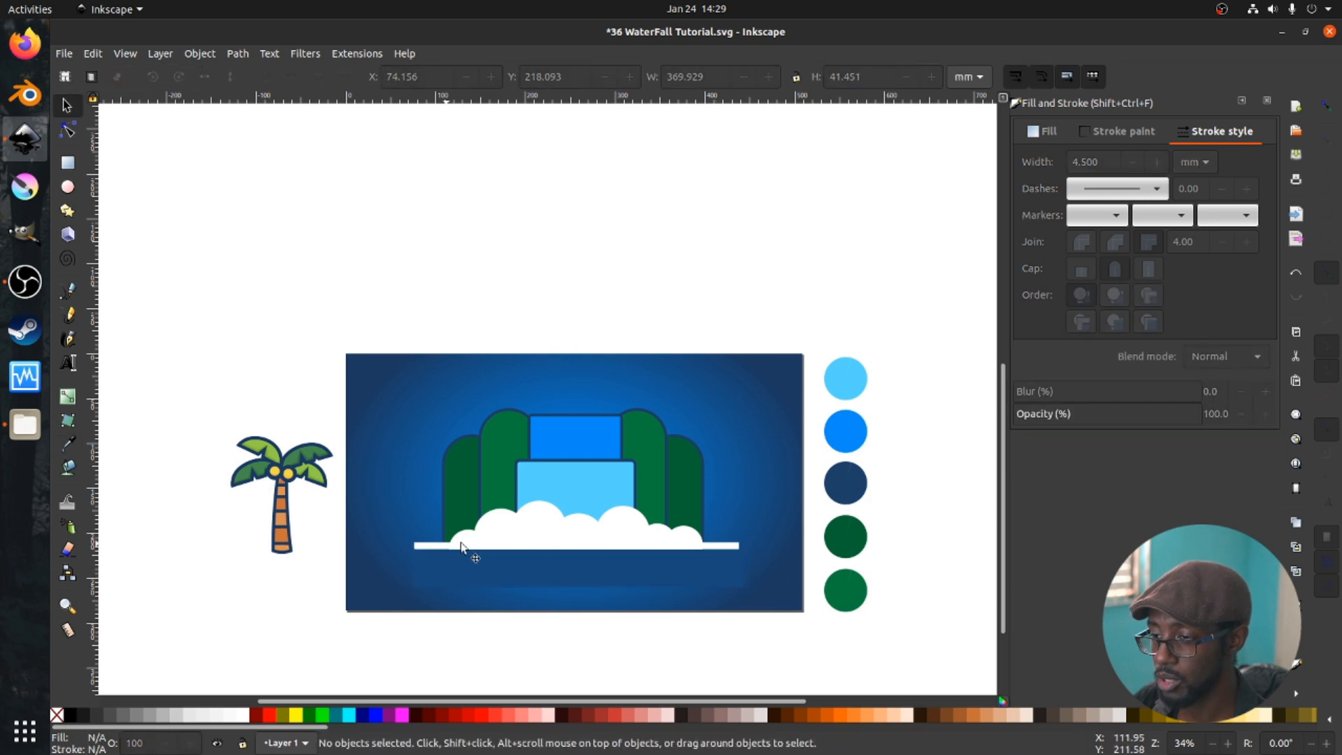
- Nudge the blue cover rectangle up slightly so it meets the underside of the white bar
scroll(464, 545, "up", 2)
left_click_drag(419, 538, 454, 549)
scroll(482, 548, "down", 2)
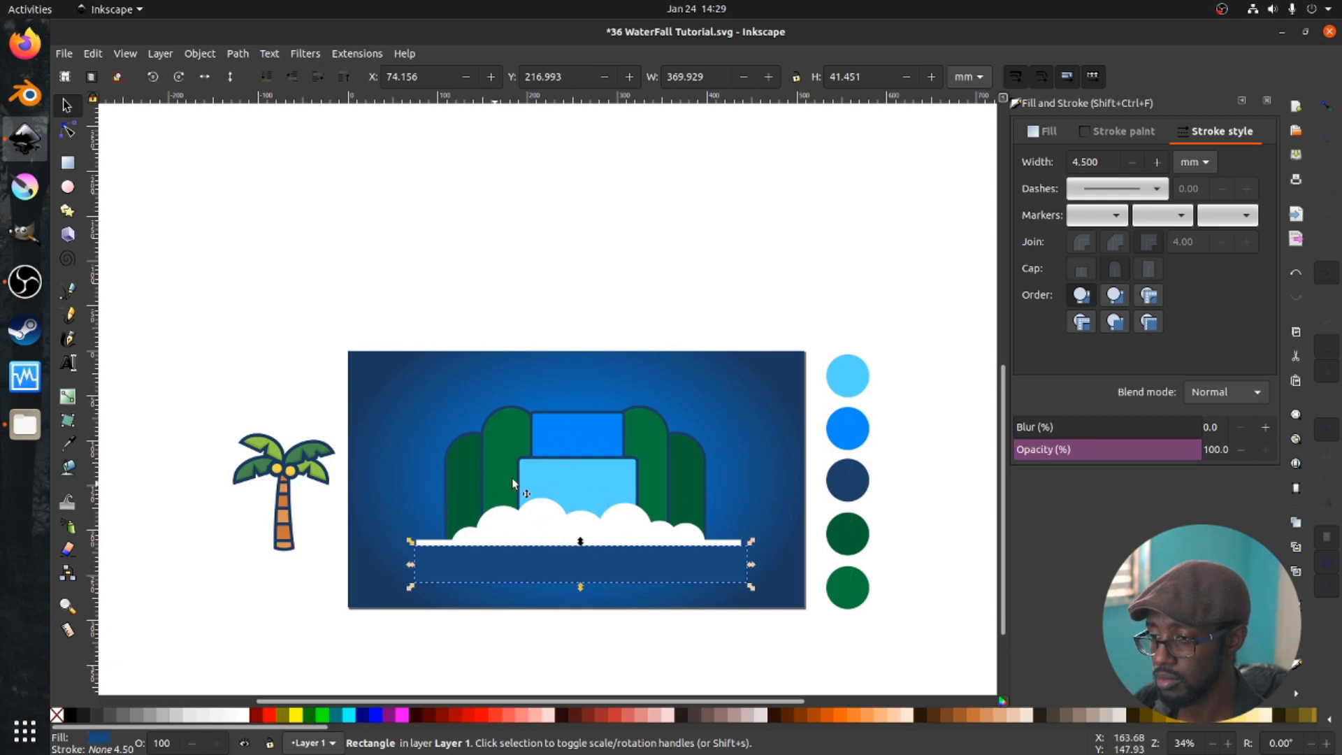
- Compare with the reference illustration, shrink the upper water tier about its centre to about 99 by 61 mm, and save
scroll(512, 482, "down", 2)
scroll(568, 498, "up", 6)
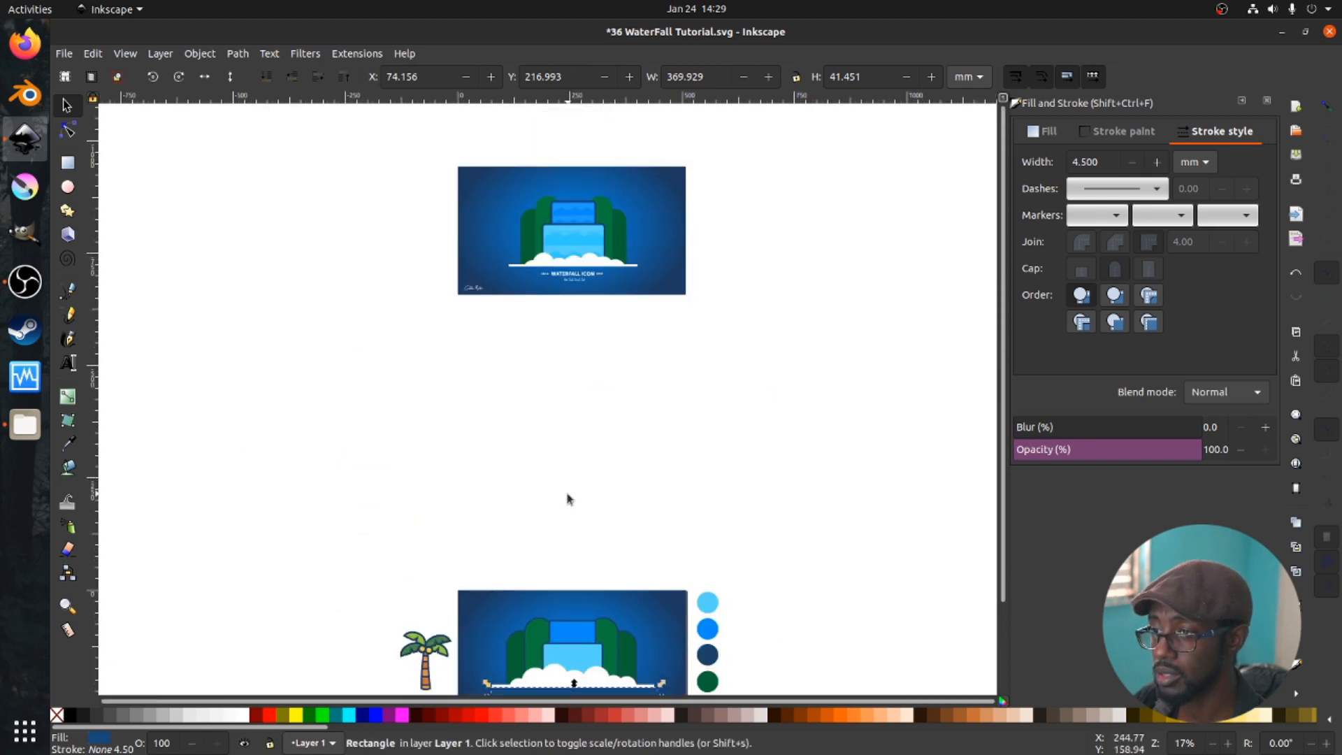
scroll(567, 498, "down", 3)
scroll(590, 458, "up", 3)
left_click(559, 422)
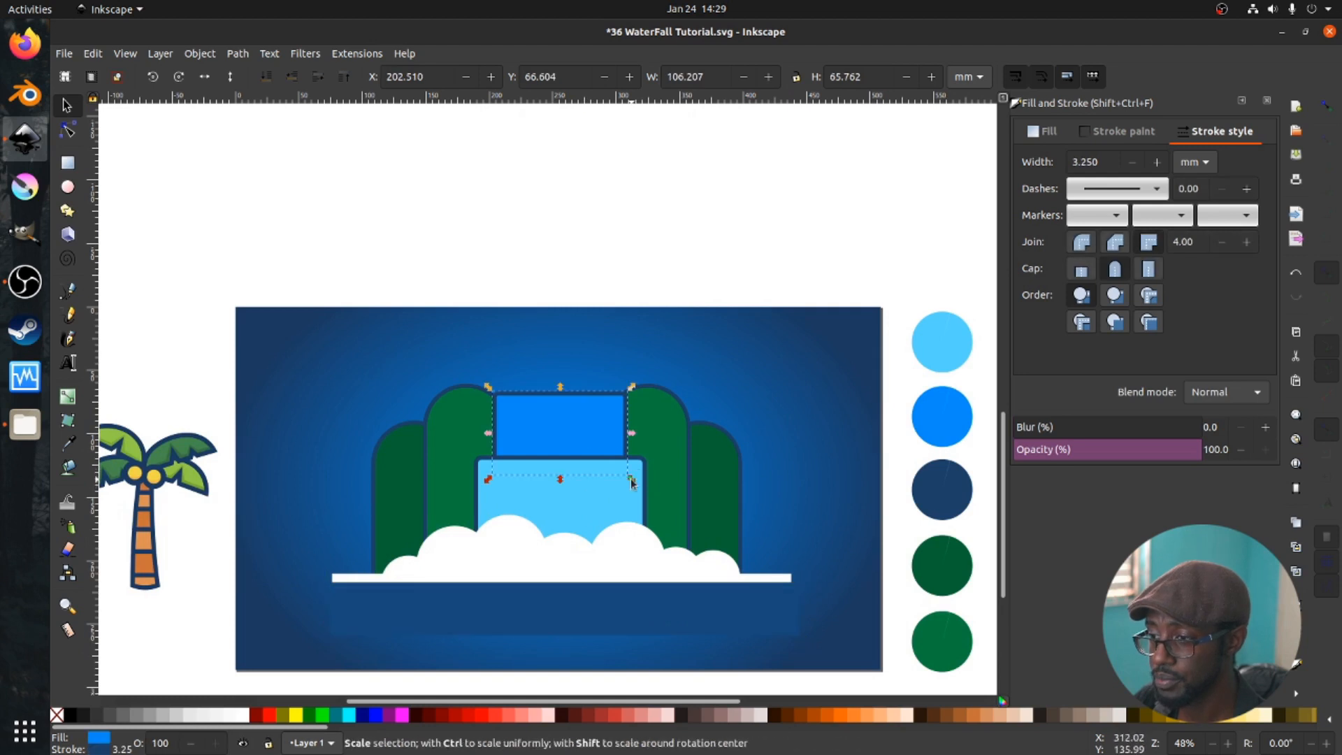
left_click_drag(631, 482, 626, 481)
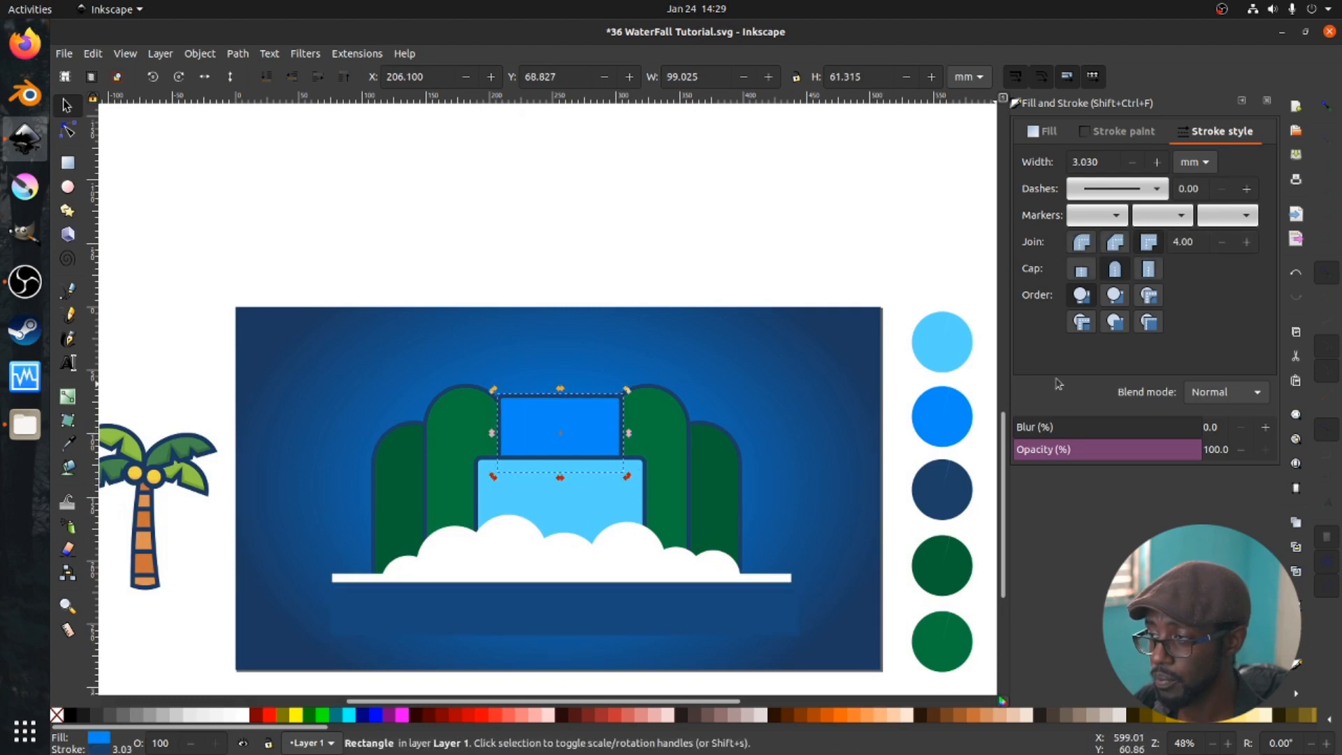
key("ctrl+s")
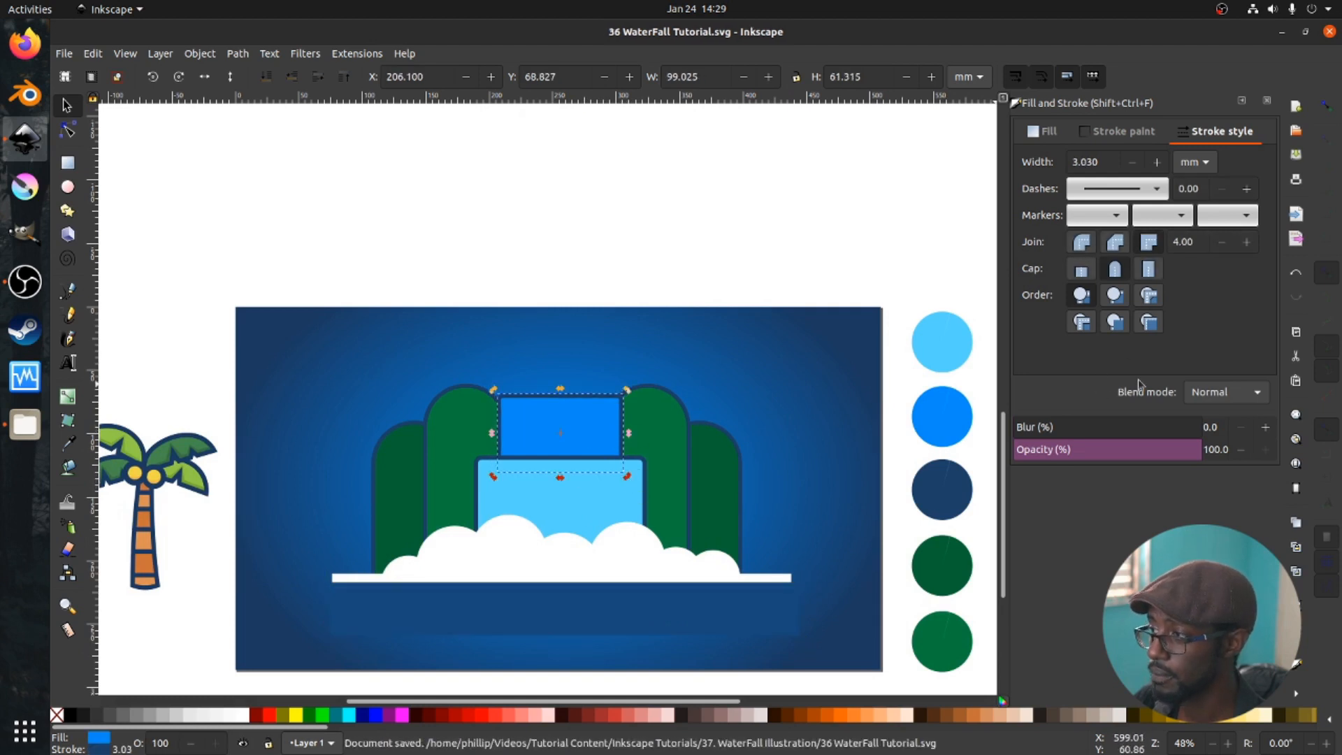
- Set the upper water tier's outline width to 4 mm
double_click(1107, 162)
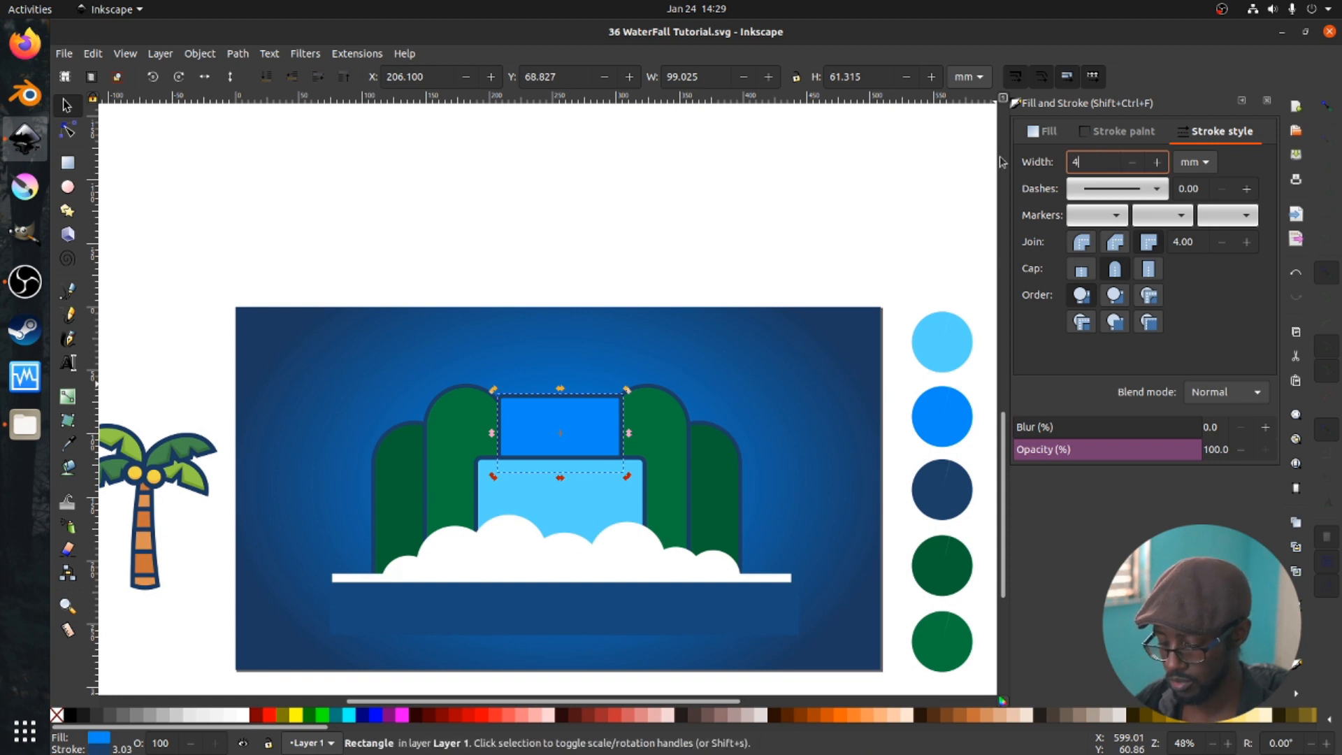
type("4.")
key("Return")
left_click(669, 311)
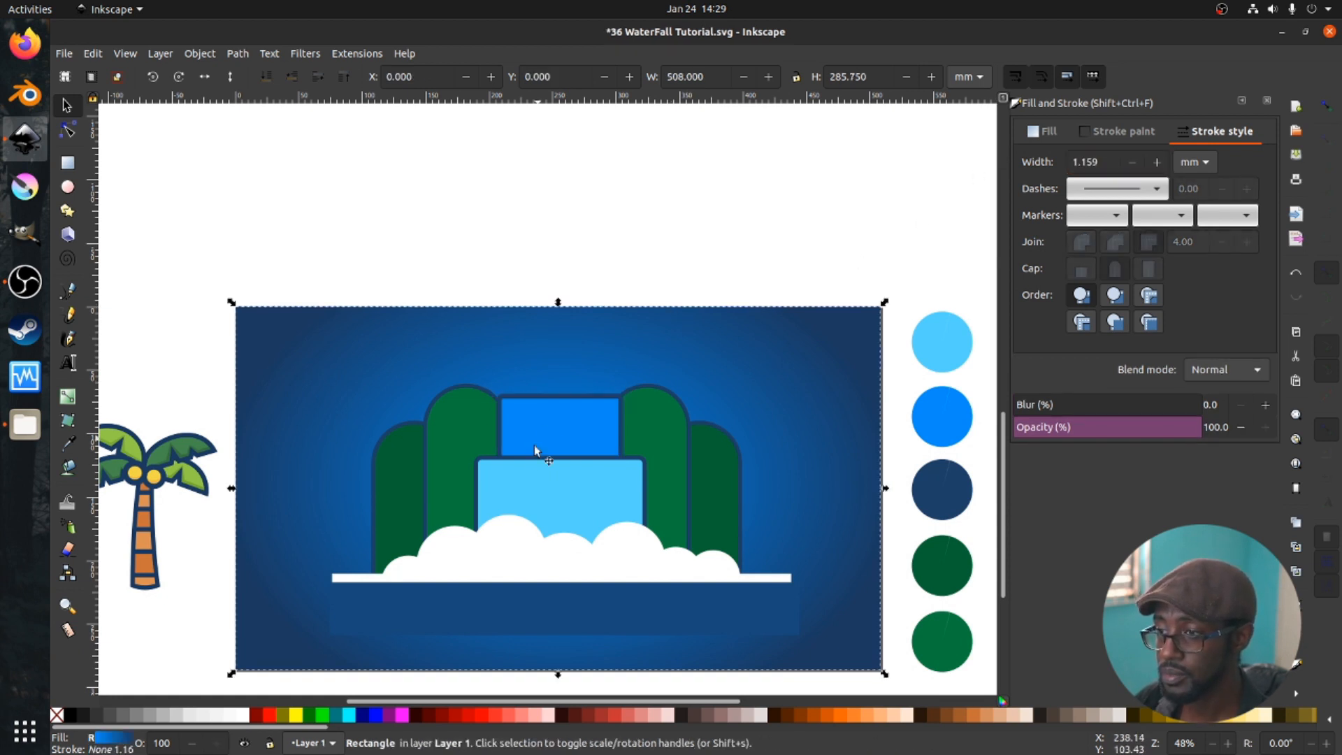
- Give both water tiers the same 3.5 mm outline width and save the document
scroll(529, 455, "down", 1)
scroll(531, 455, "up", 2)
left_click(531, 518)
left_click(551, 490, "shift")
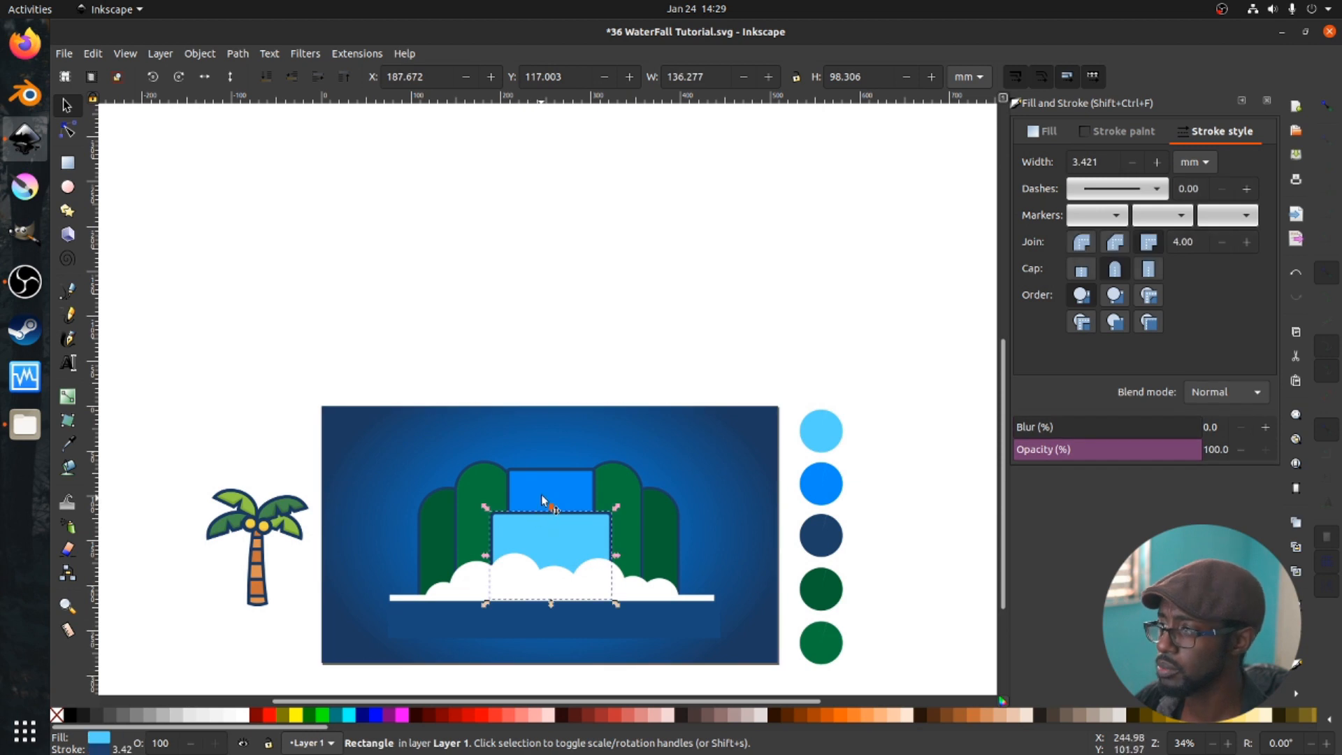
left_click(1191, 162)
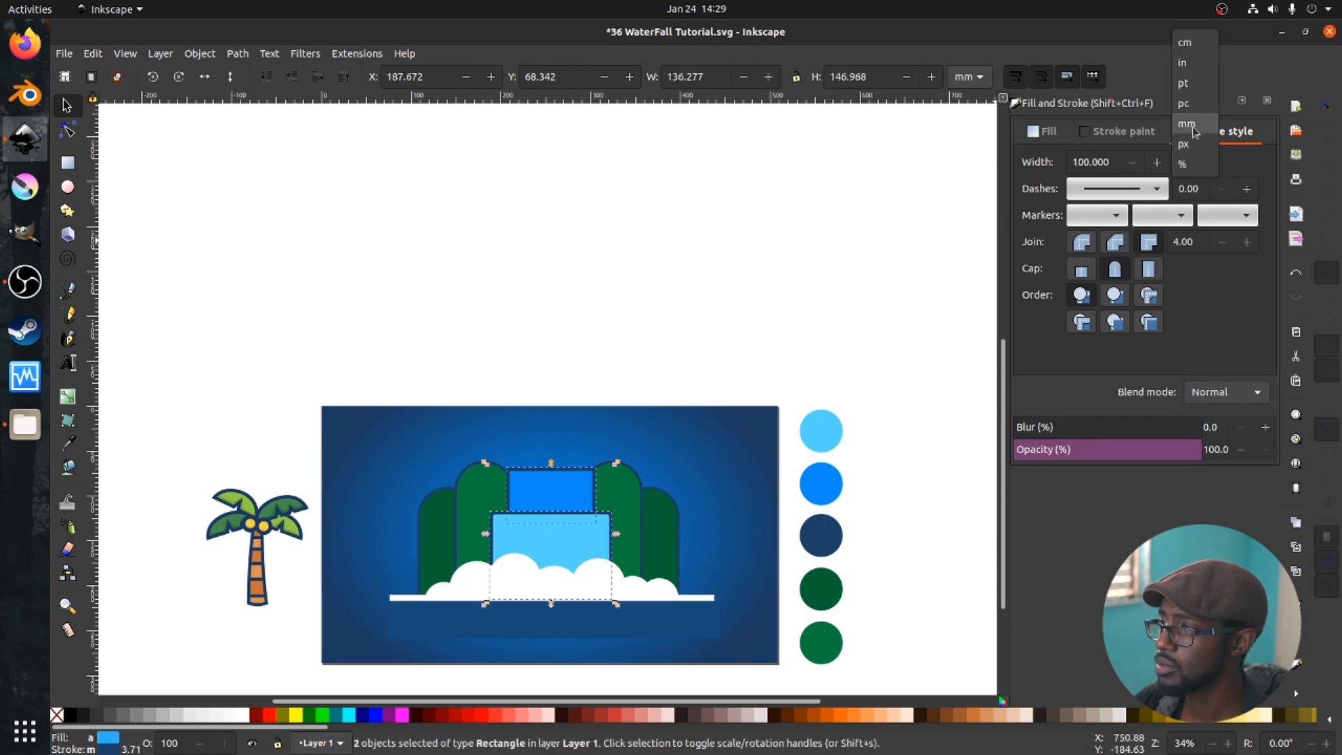
left_click(1192, 116)
double_click(1090, 161)
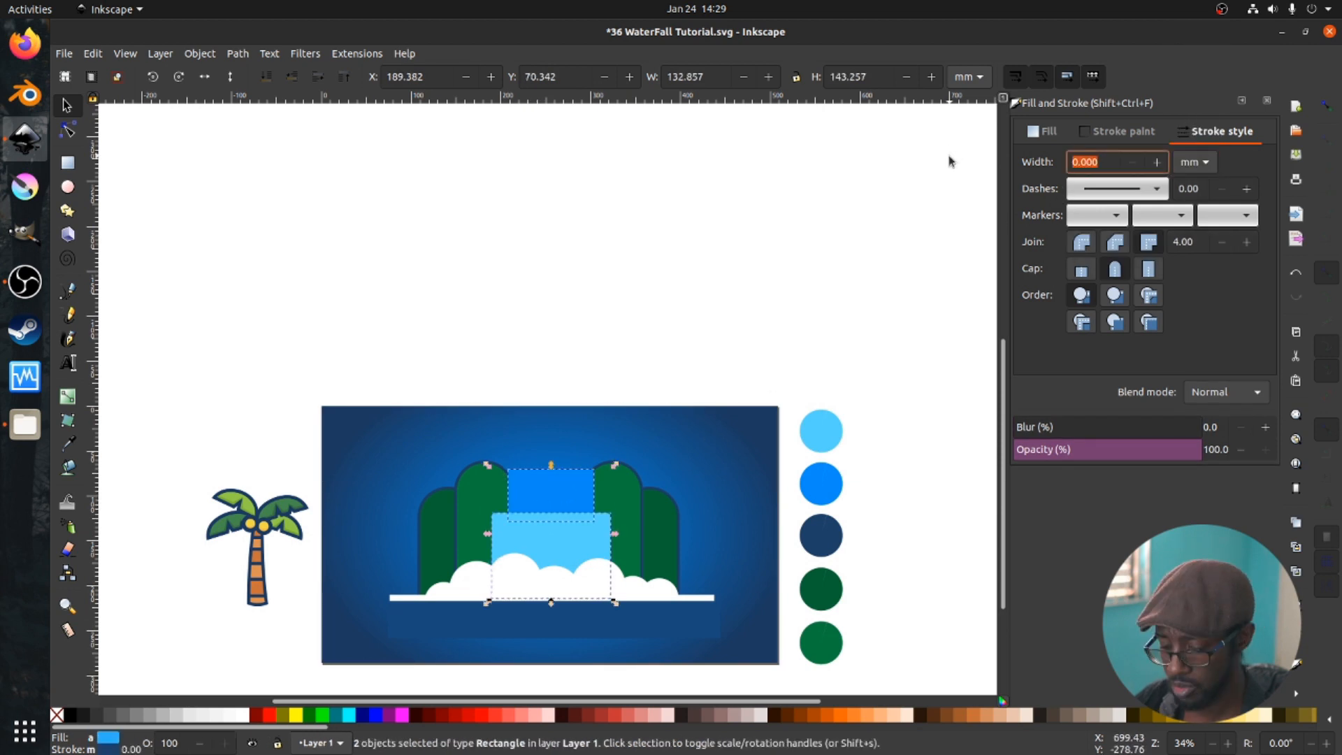
type("3.5")
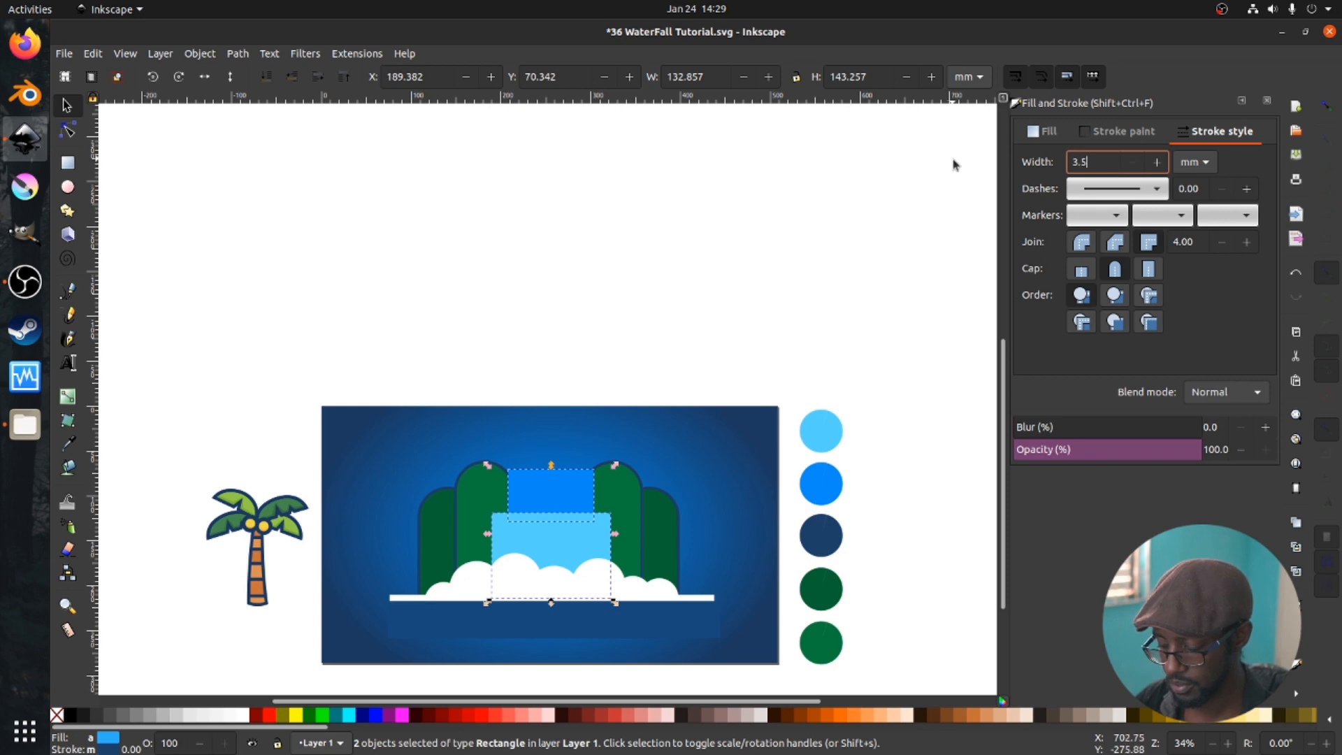
key("Return")
left_click(436, 335)
key("ctrl+s")
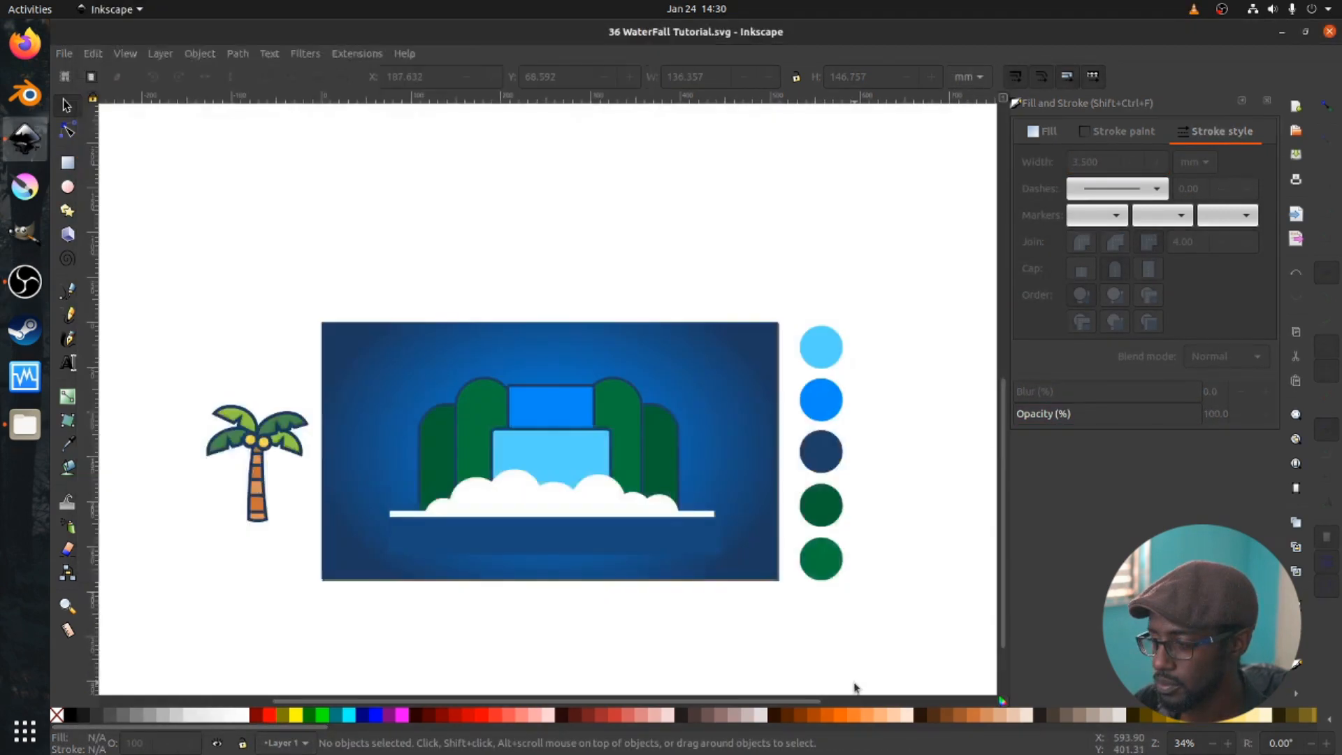
- Select all seven white cloud circles and merge them into a single shape with Union
scroll(501, 503, "up", 1)
left_click(488, 493)
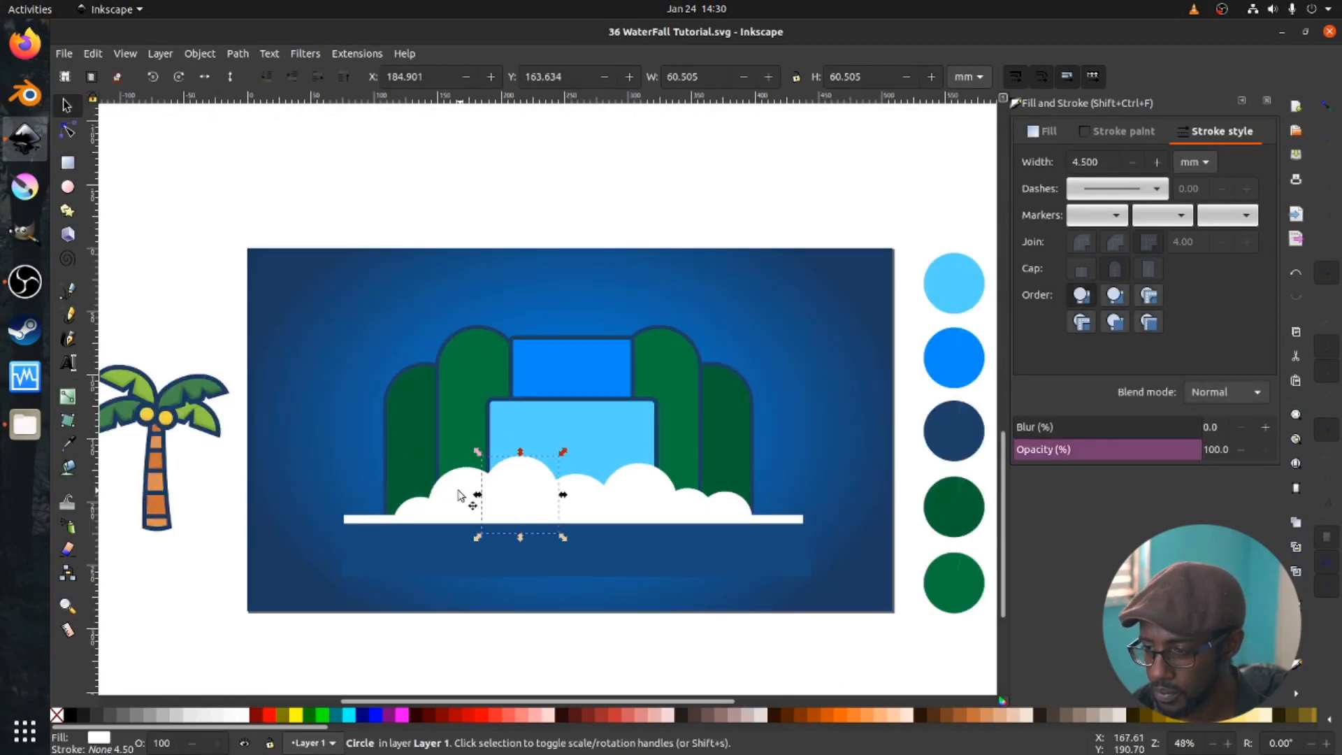
left_click(460, 490)
left_click(418, 505, "shift")
left_click(529, 484, "shift")
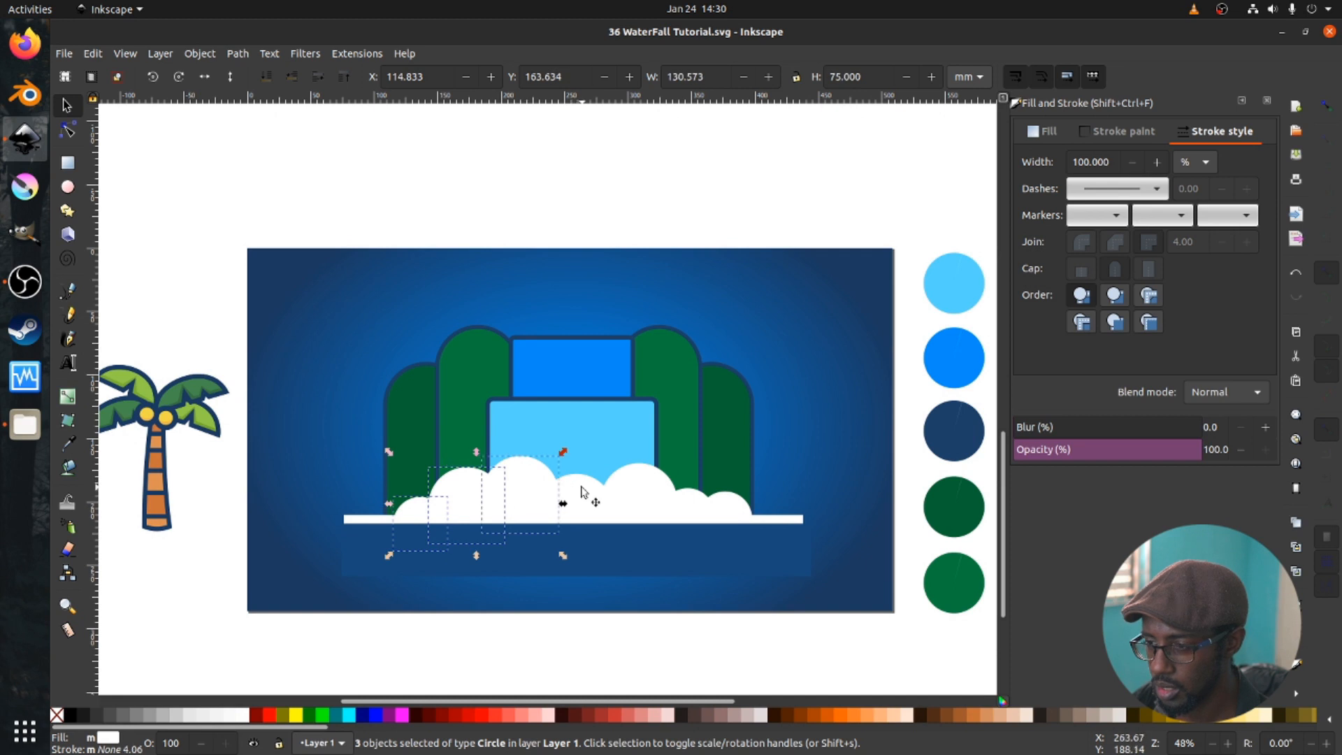
left_click(580, 487, "shift")
left_click(643, 480, "shift")
left_click(685, 499, "shift")
left_click(724, 500, "shift")
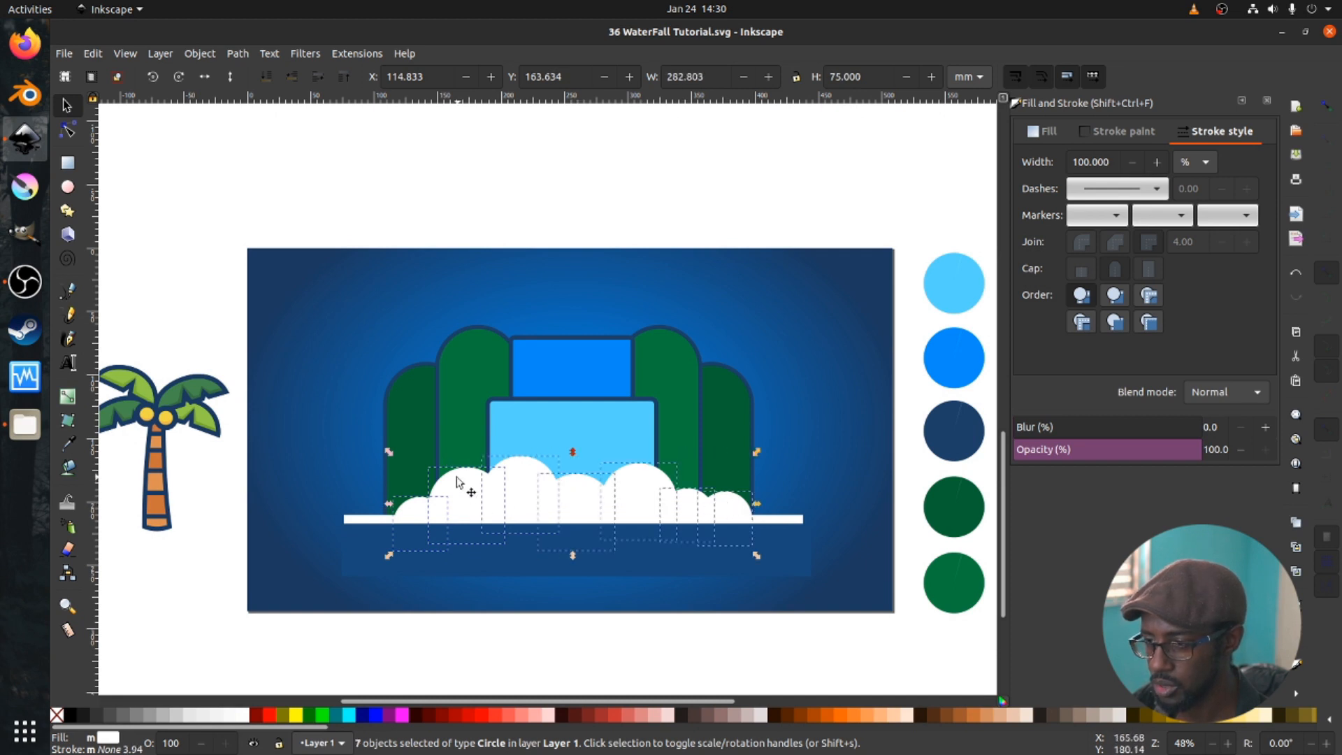
left_click(237, 54)
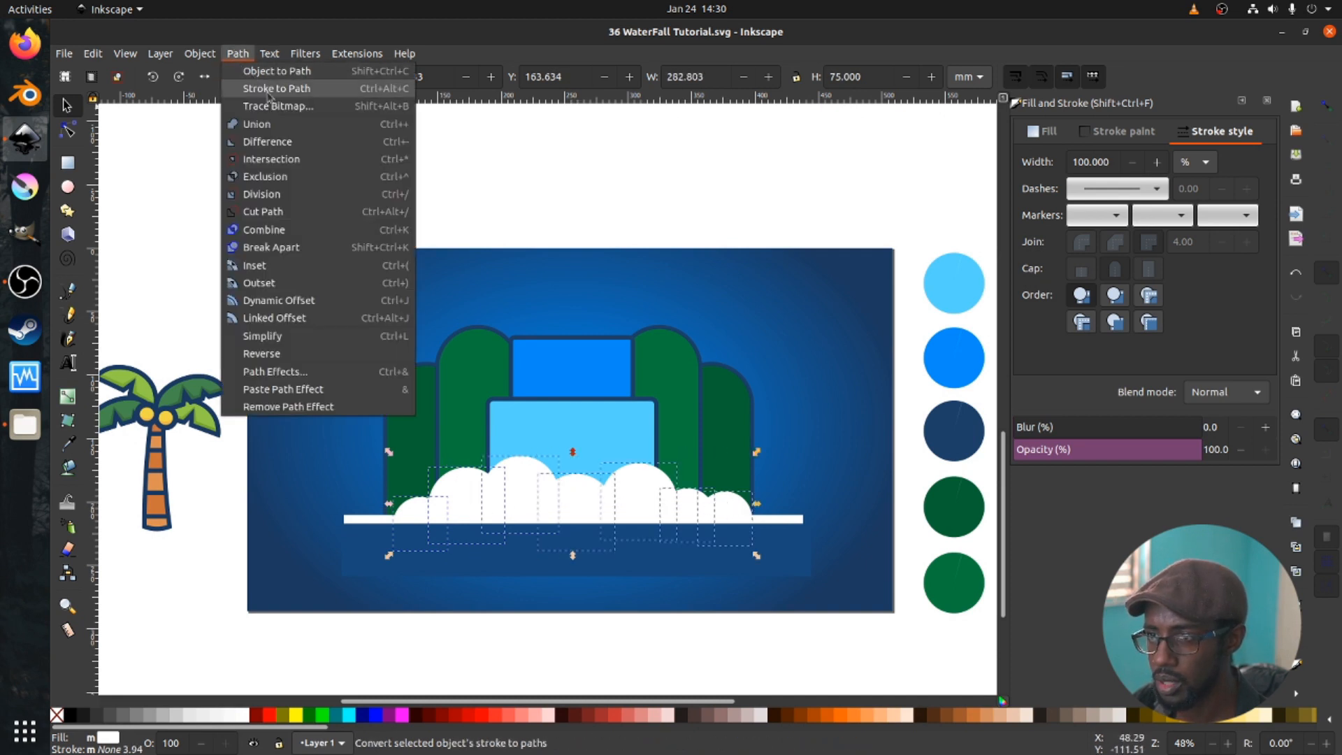
left_click(278, 129)
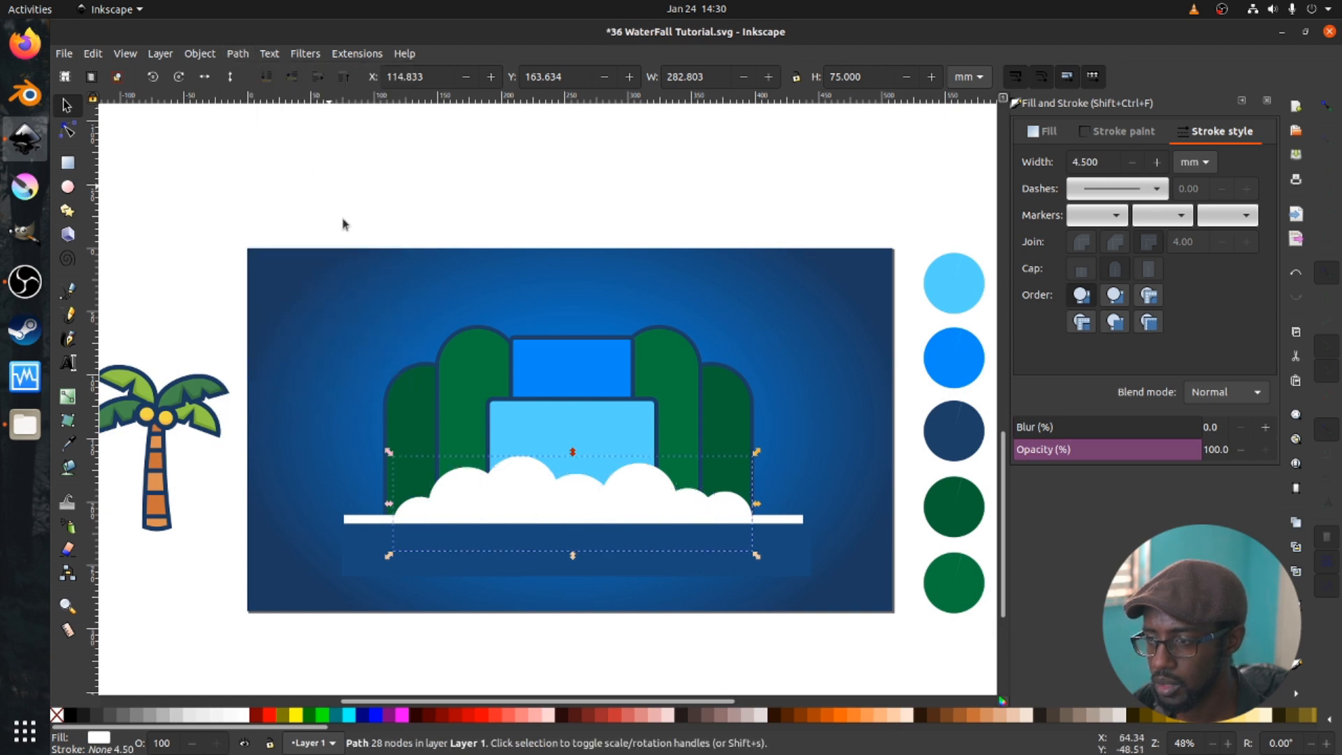
- Duplicate the cover rectangle and subtract it from the merged cloud with Difference, trimming the cloud along the bar's lower edge
left_click(477, 552)
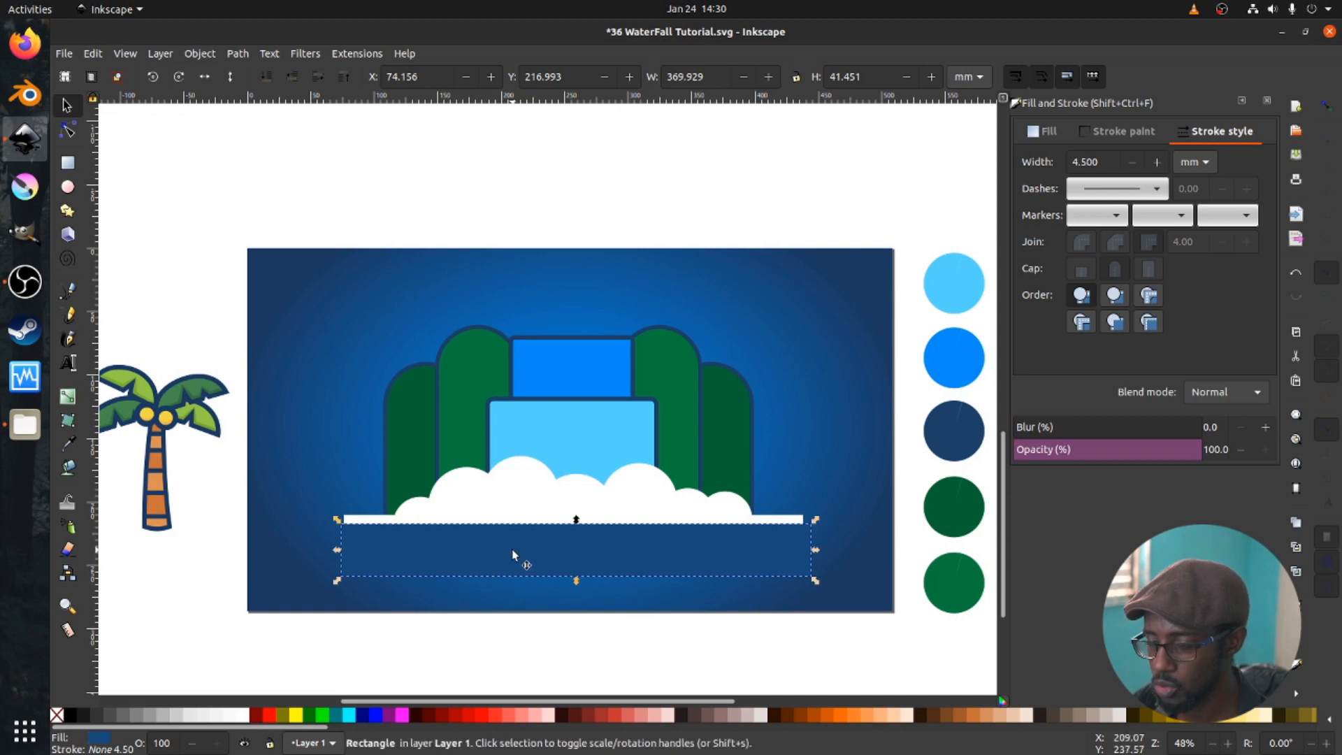
left_click(482, 501, "shift")
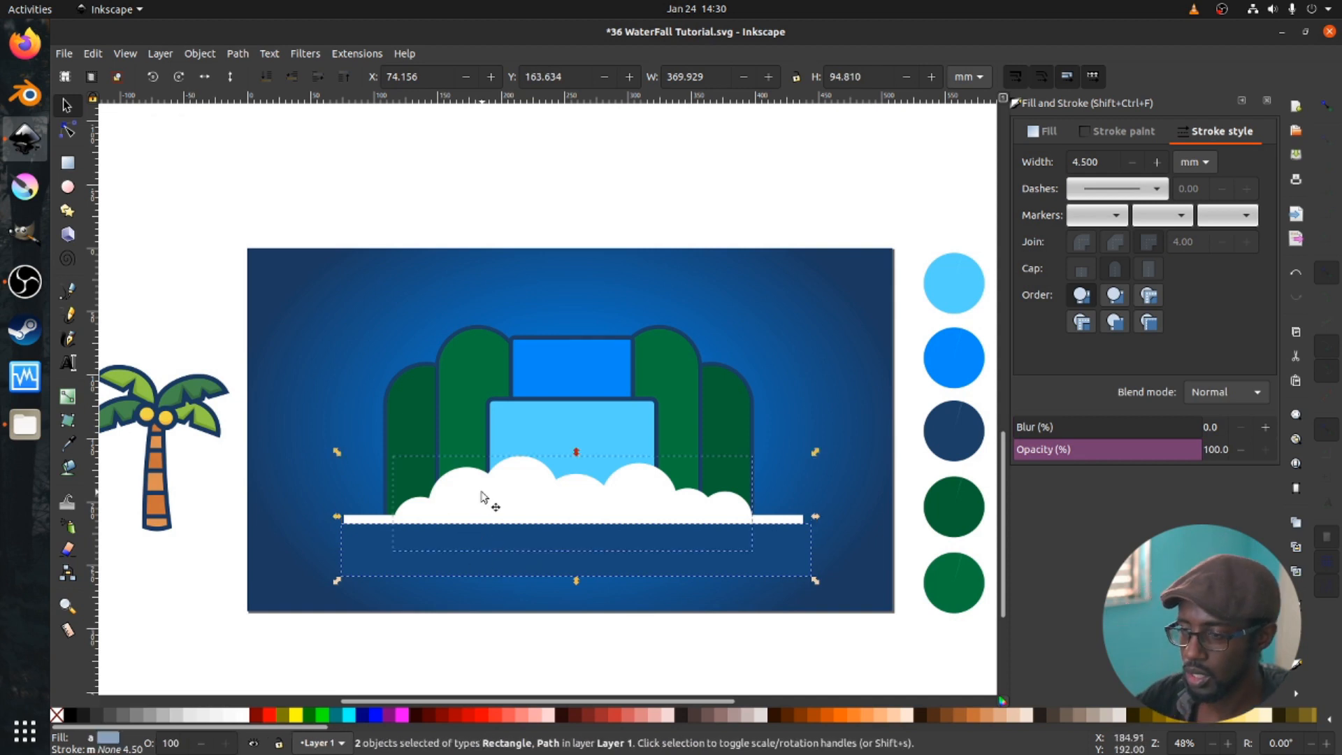
left_click(238, 53)
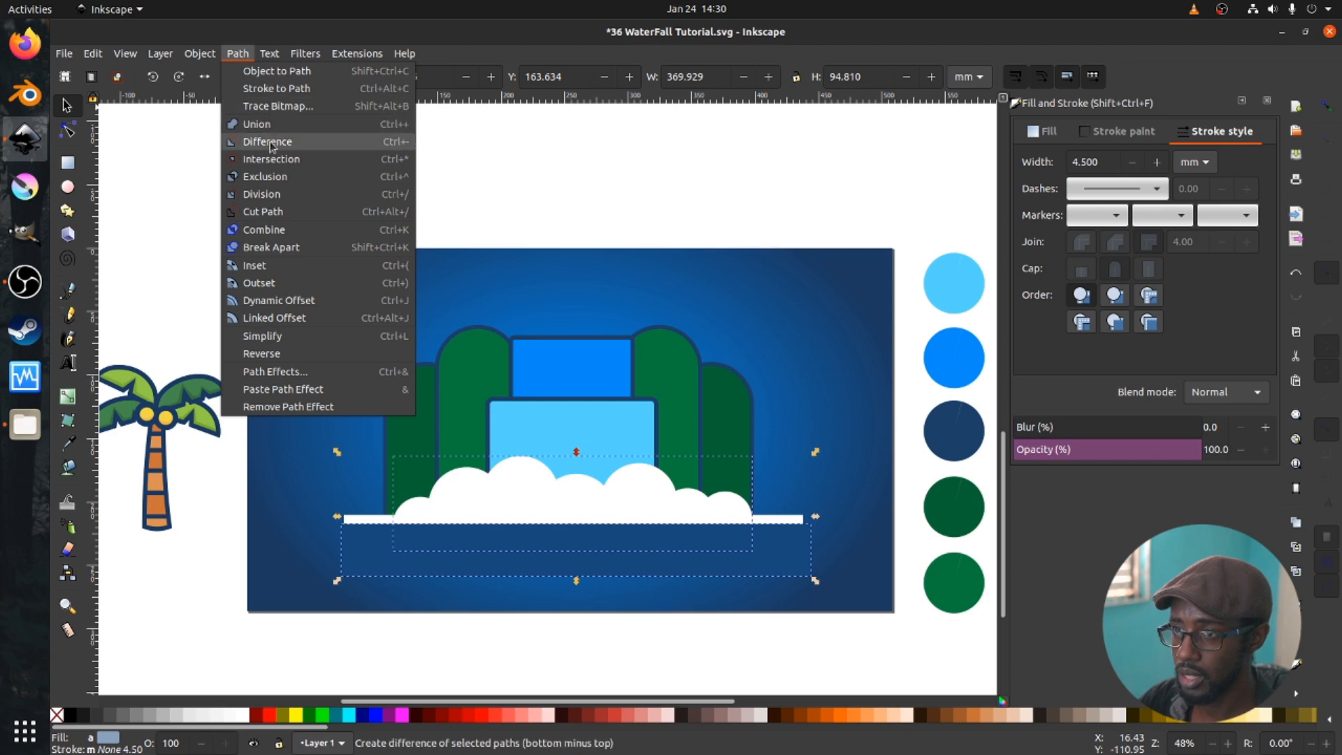
left_click(269, 141)
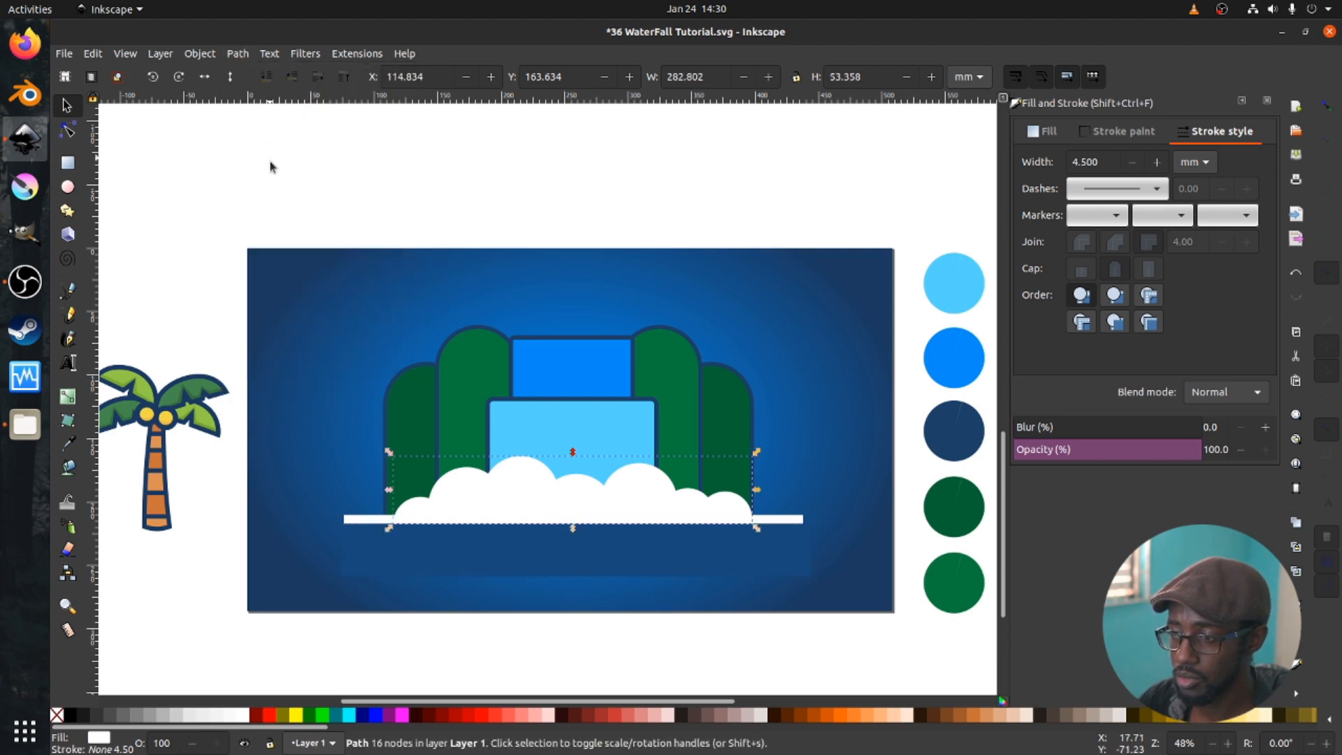
- Move the cover rectangle down to inspect the trimmed cloud's lower edge, and undo the move
left_click(277, 342)
left_click_drag(540, 553, 528, 633)
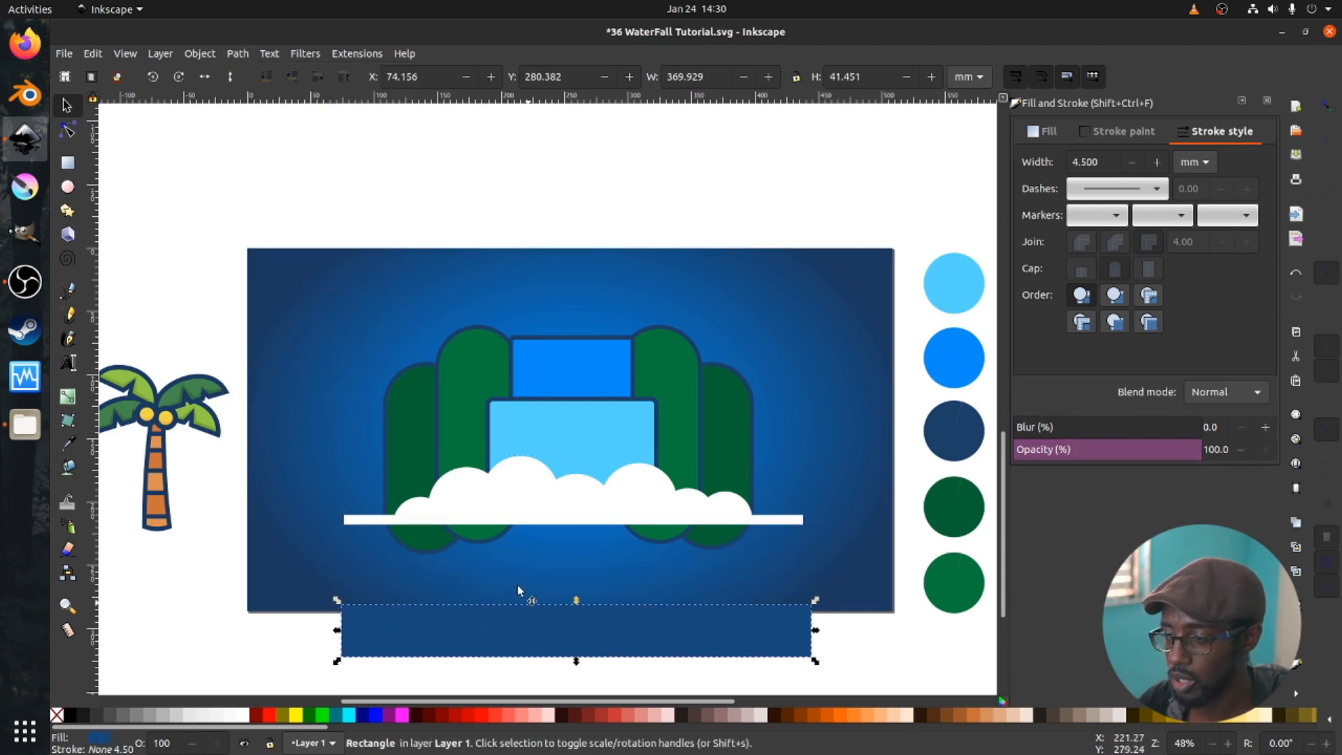
key("ctrl+z")
scroll(577, 503, "up", 2)
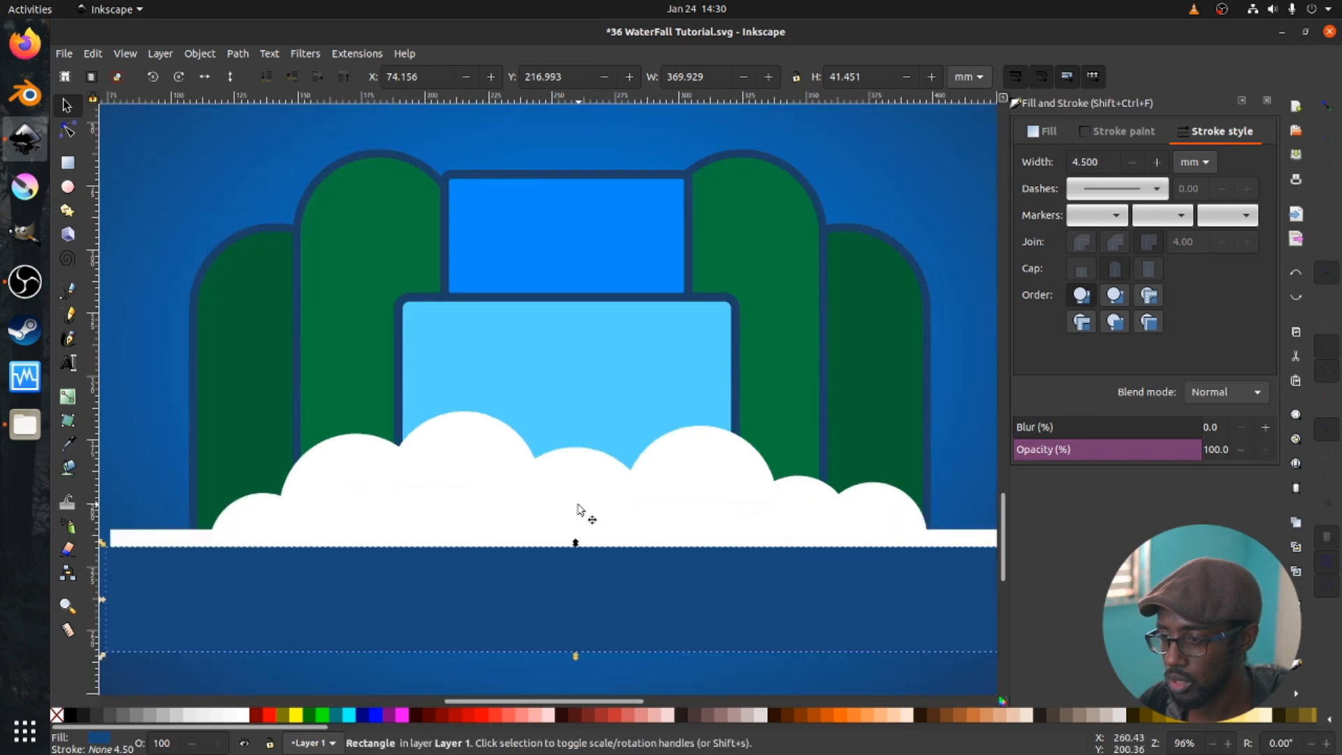
scroll(531, 483, "down", 2)
- Select the green shapes on both sides of the waterfall and ungroup the mirrored pair on its right
left_click(399, 435)
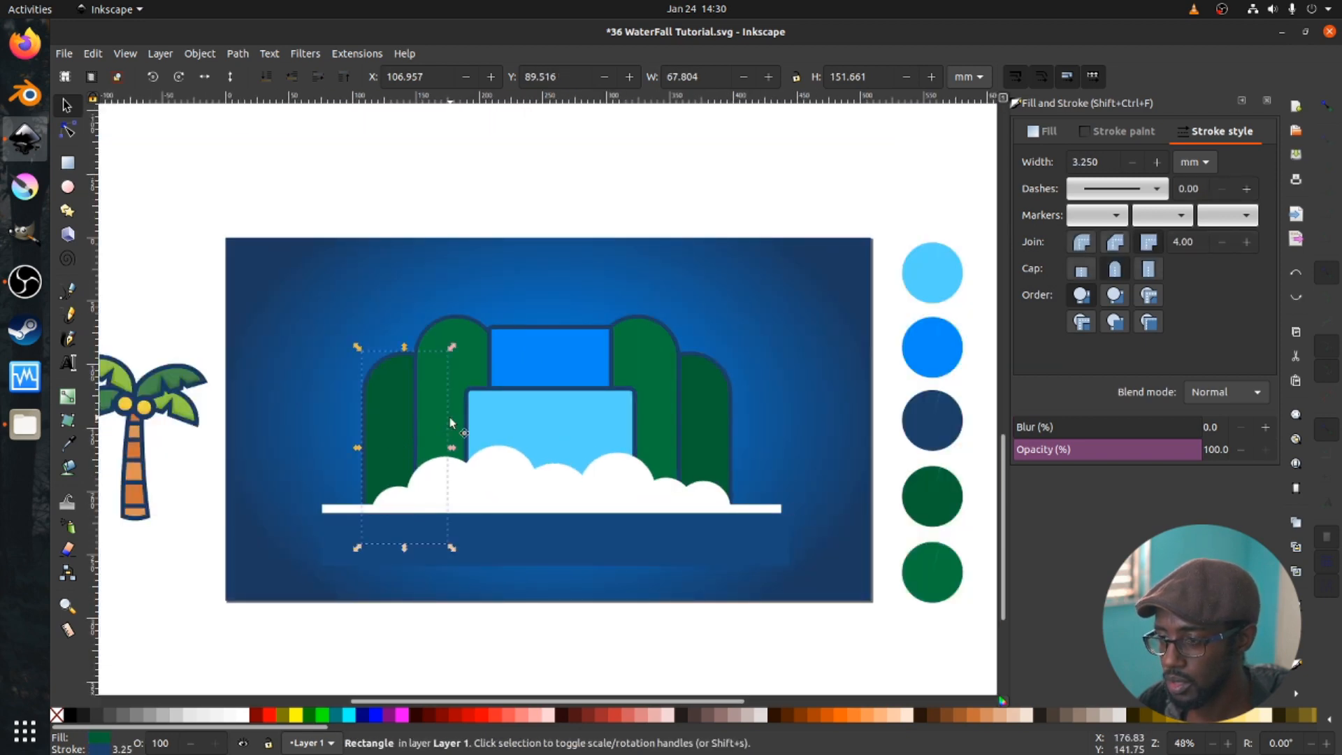
left_click(448, 415)
left_click(380, 417, "shift")
left_click(664, 404, "shift")
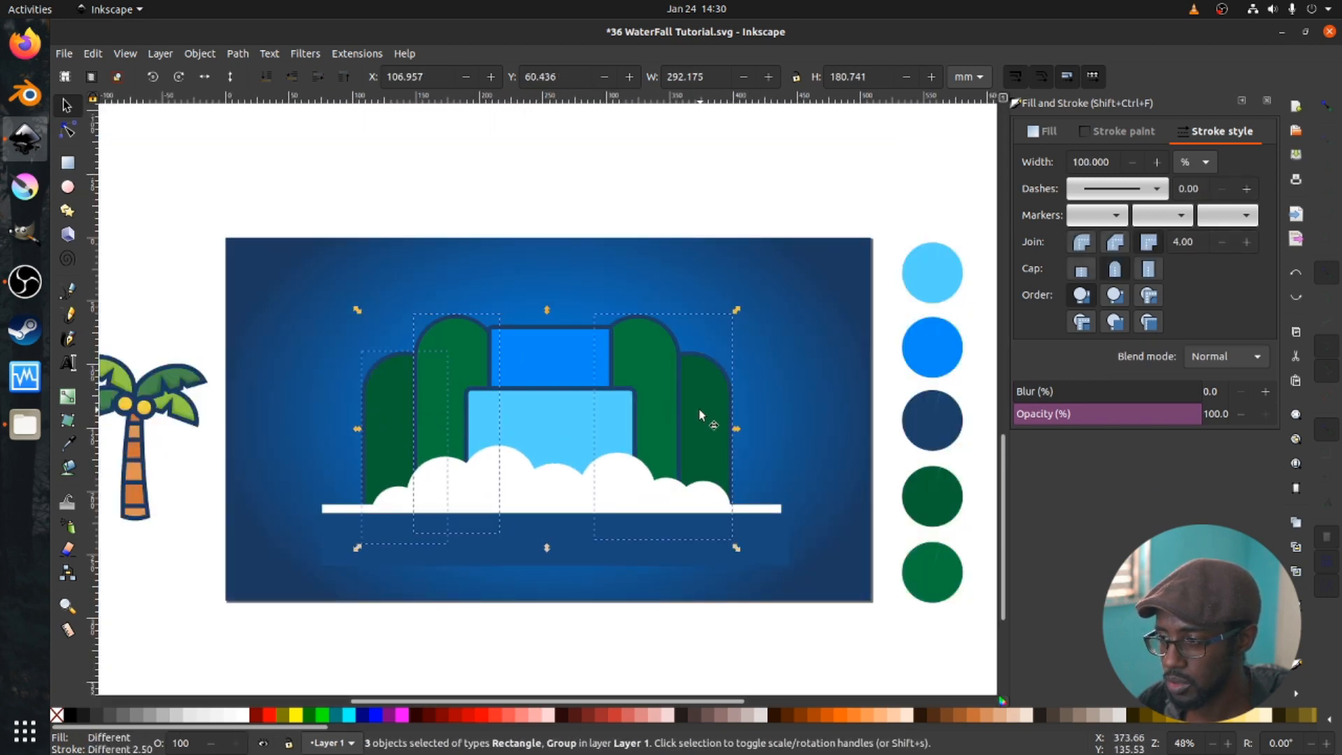
left_click(667, 399, "shift")
left_click(669, 392, "shift")
left_click(673, 407, "shift")
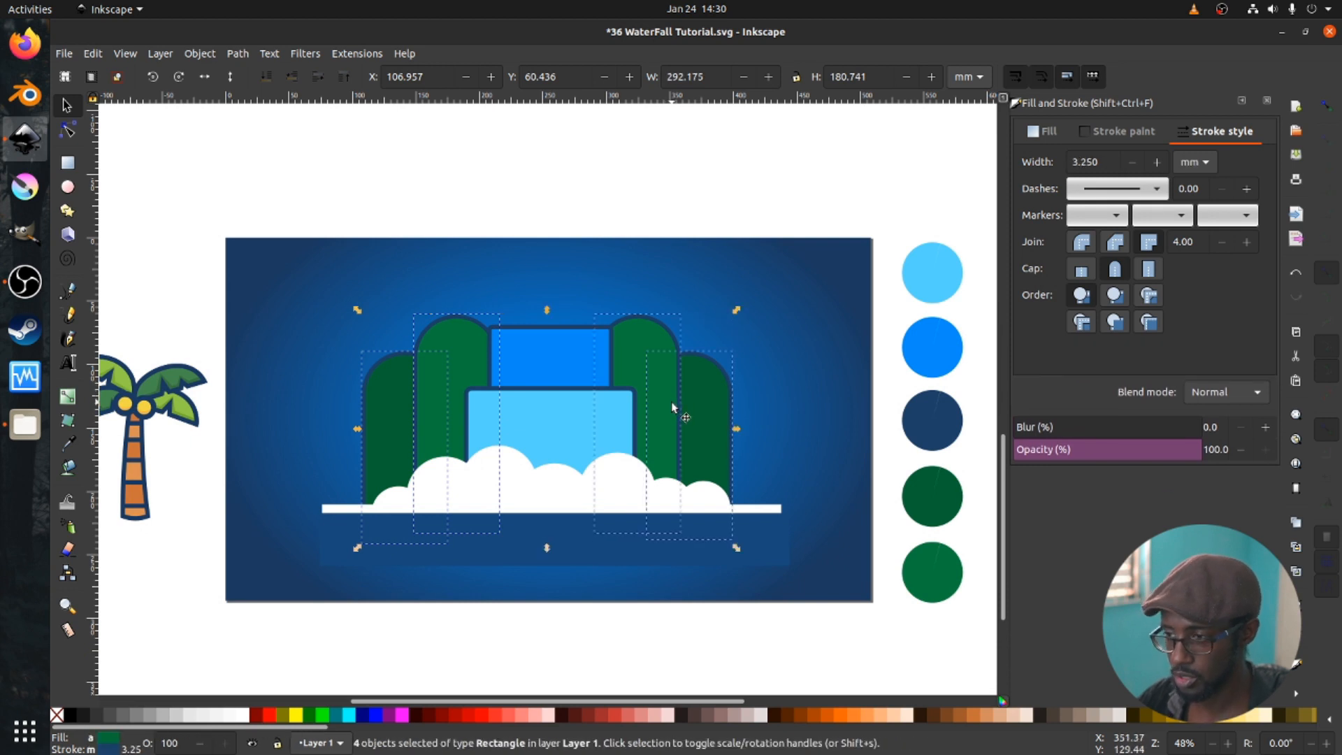
left_click(659, 564)
- Merge the two taller inner green shapes into one path with Union
left_click(652, 377)
left_click(462, 367, "shift")
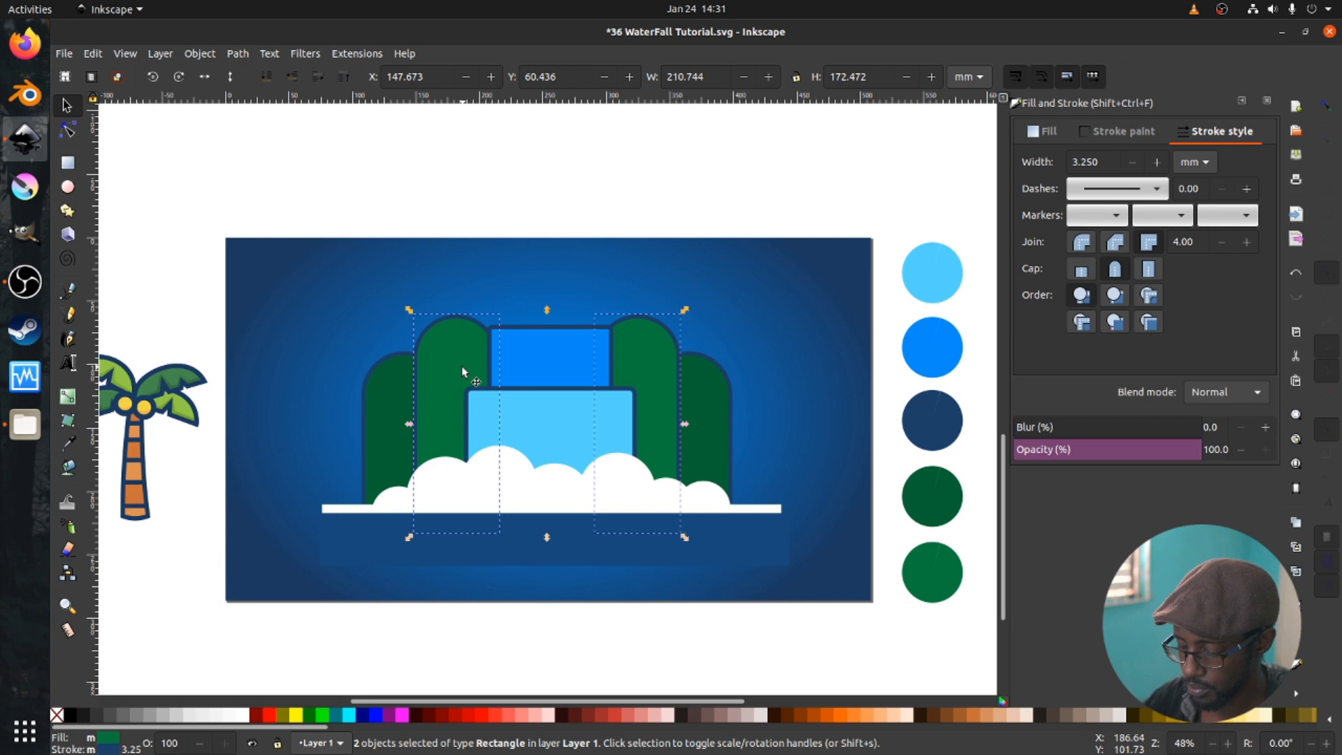
key("ctrl")
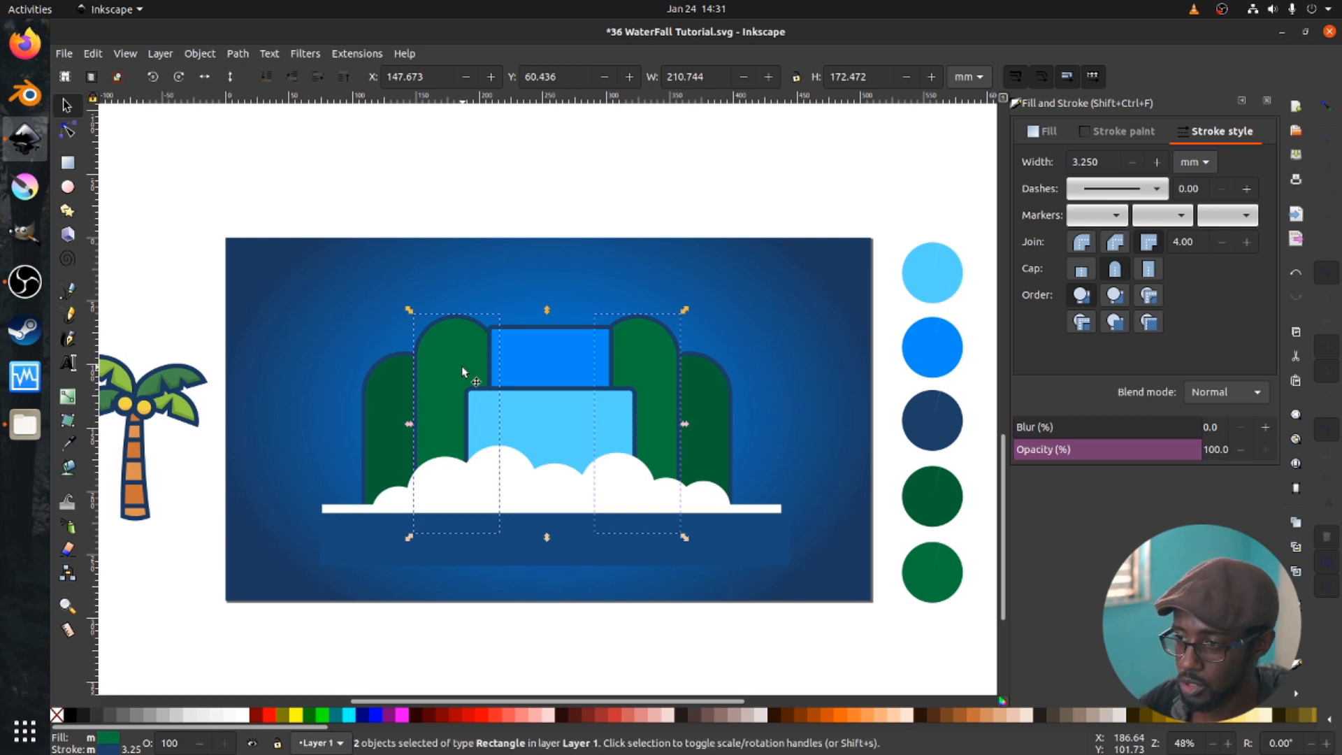
left_click(241, 54)
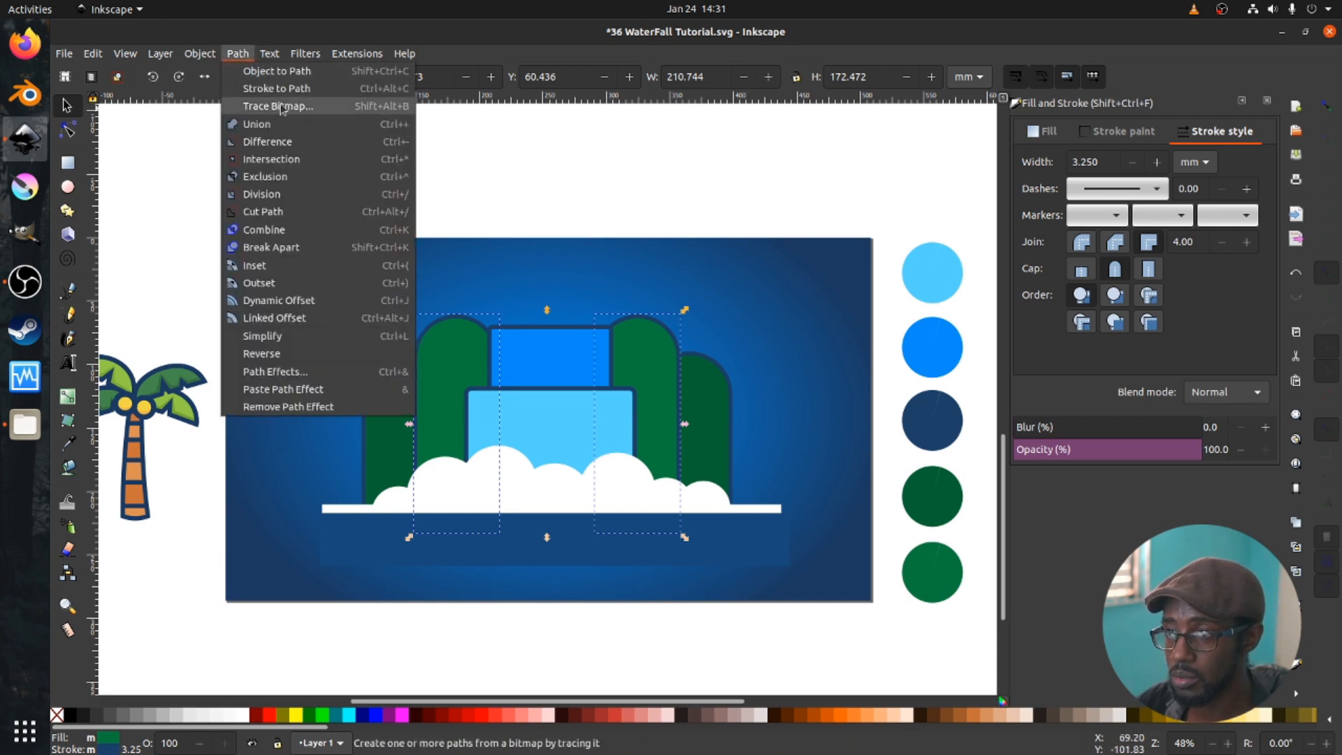
left_click(290, 122)
- Merge the two shorter, darker outer green shapes into one path with Union
left_click(381, 397)
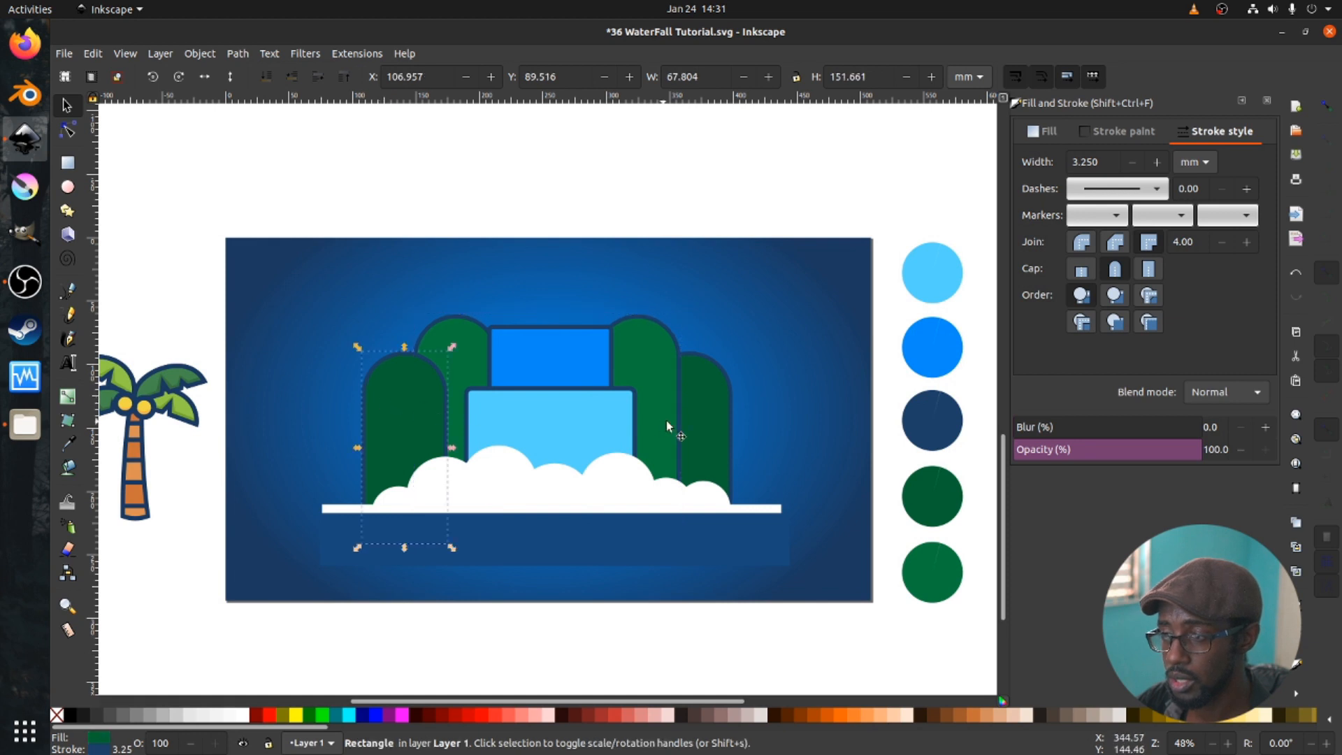
left_click(668, 422, "shift")
left_click(237, 53)
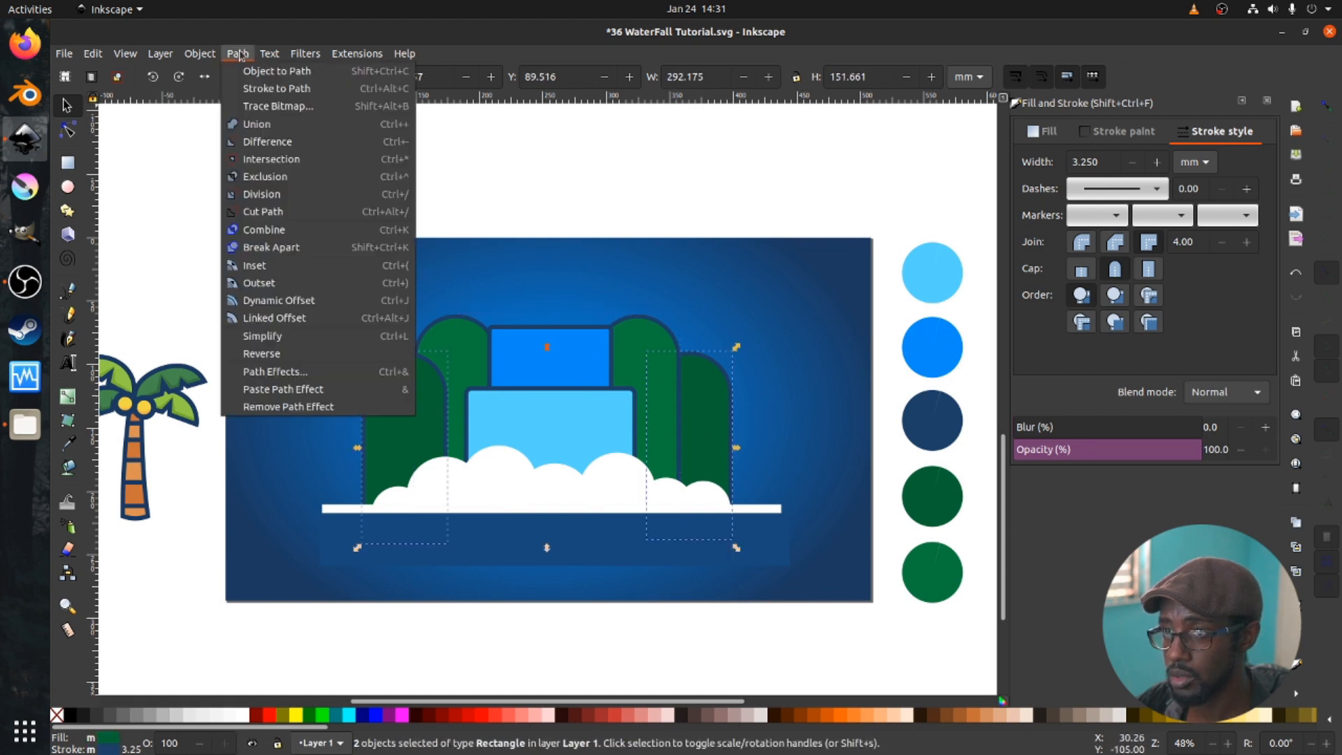
left_click(294, 123)
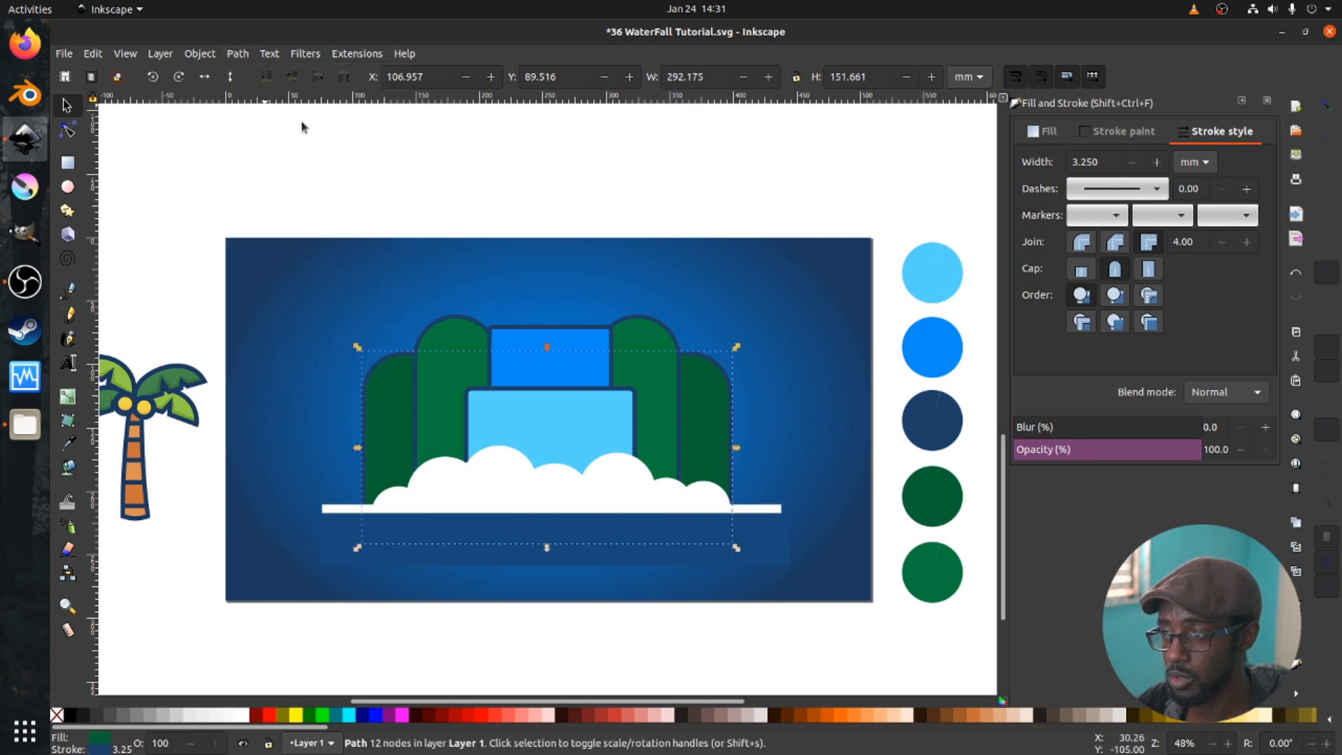
- Trim the merged outer dark green path along the base line by subtracting the cover rectangle with Difference
left_click(402, 539)
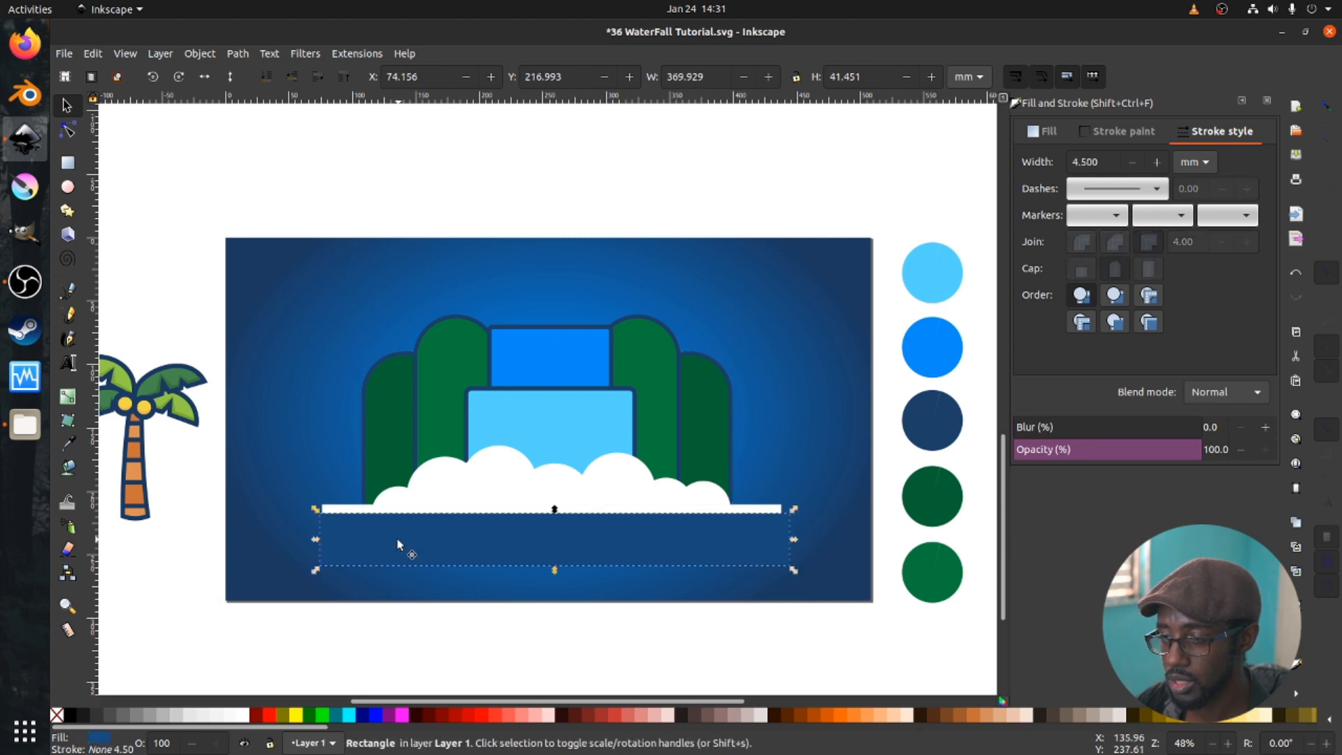
left_click(378, 418, "shift")
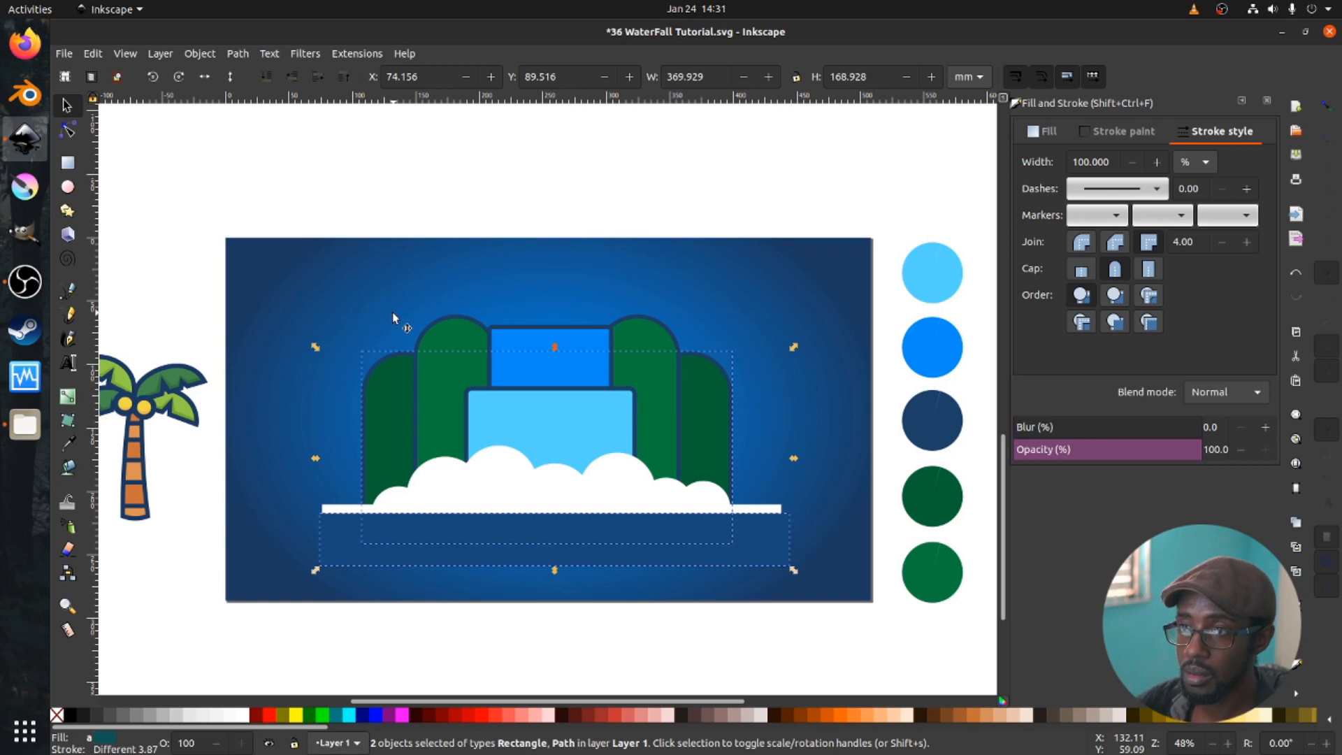
left_click(241, 53)
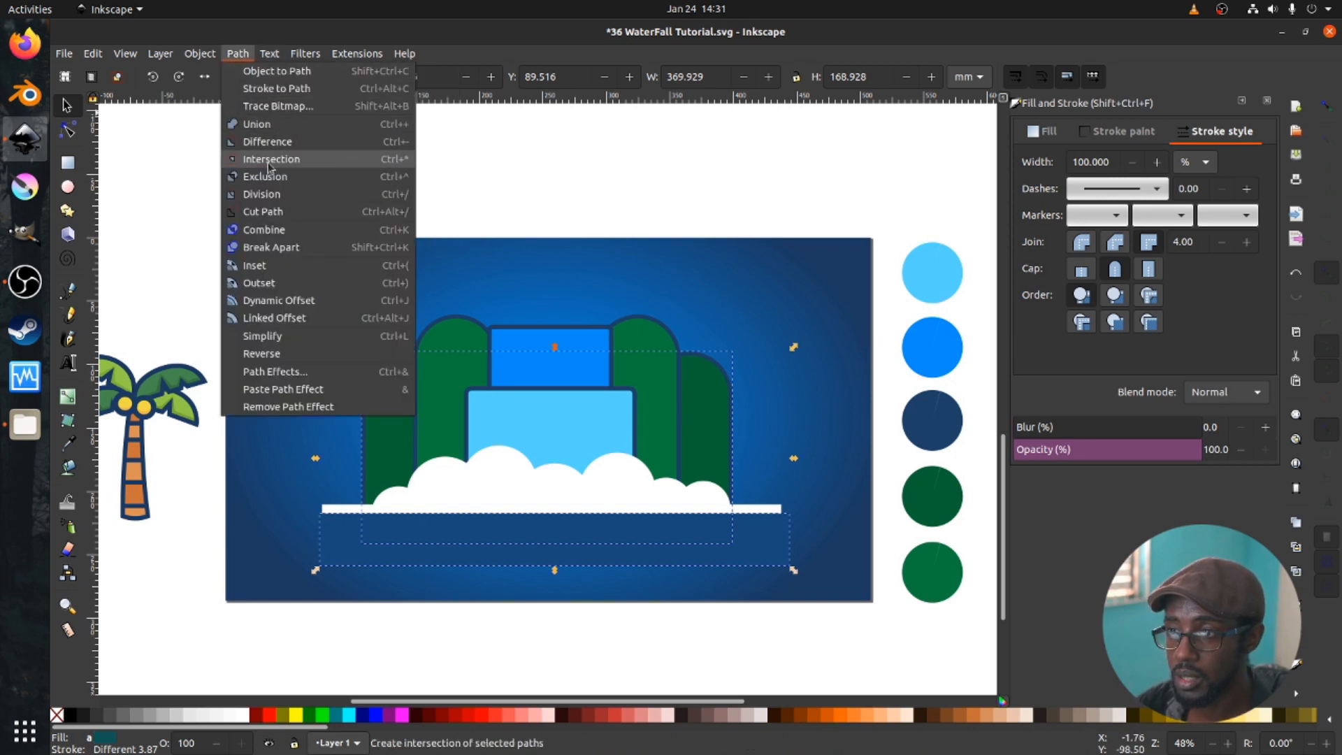
left_click(280, 135)
- Trim the merged inner green path along the base line by subtracting the remaining cover rectangle with Difference
left_click(428, 418)
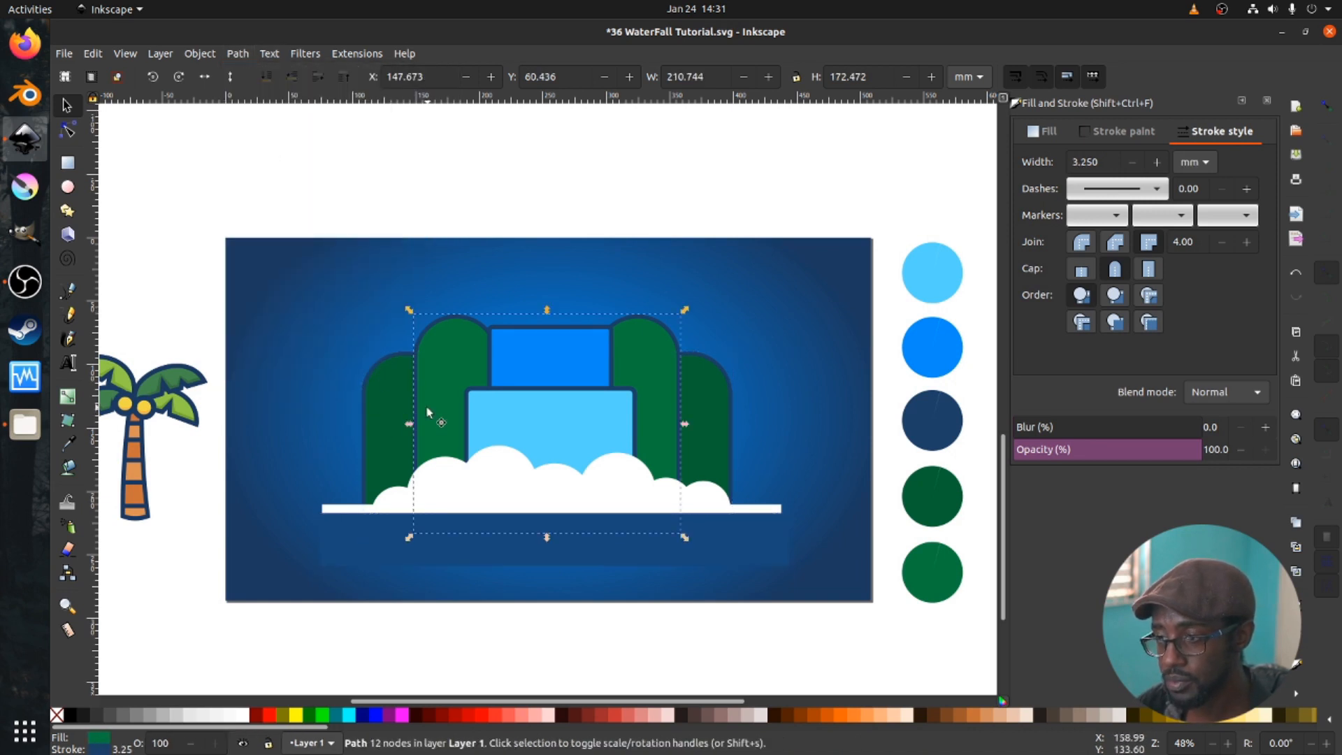
left_click(603, 542, "shift")
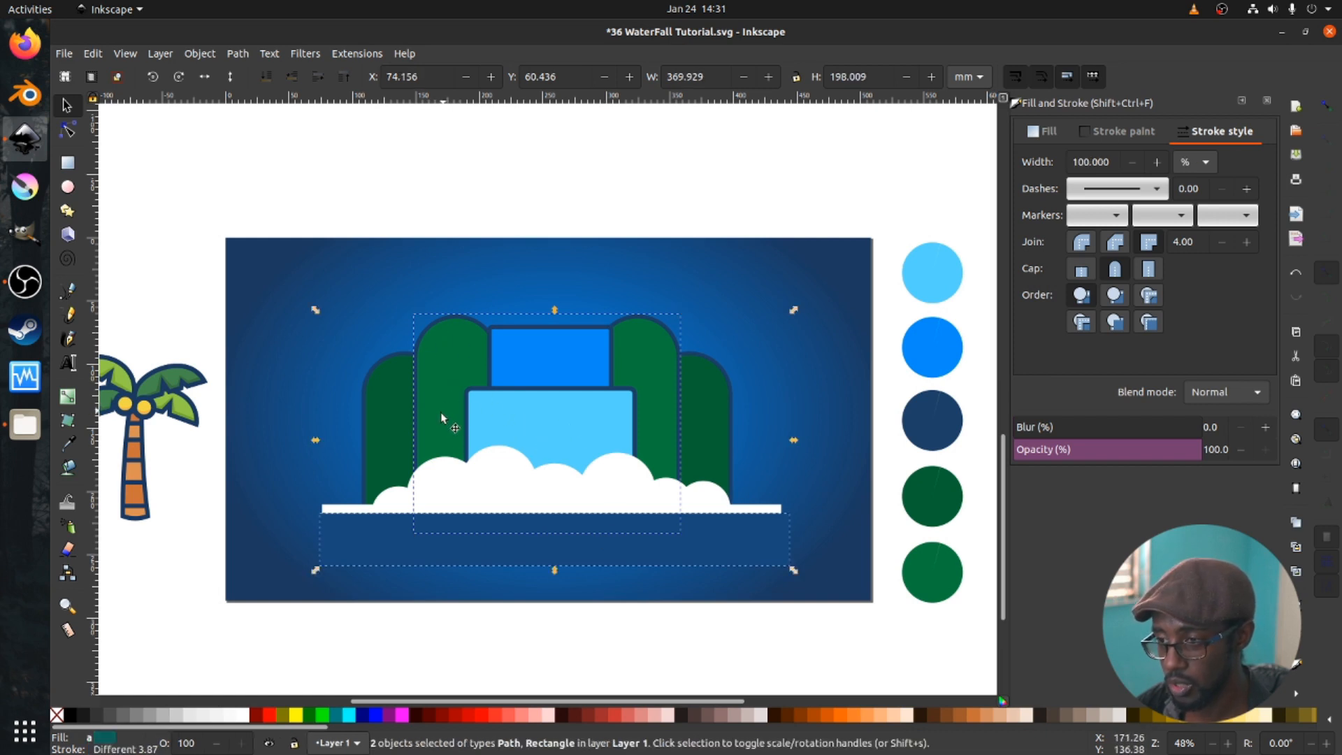
left_click(485, 610)
left_click(479, 455)
left_click(486, 551, "shift")
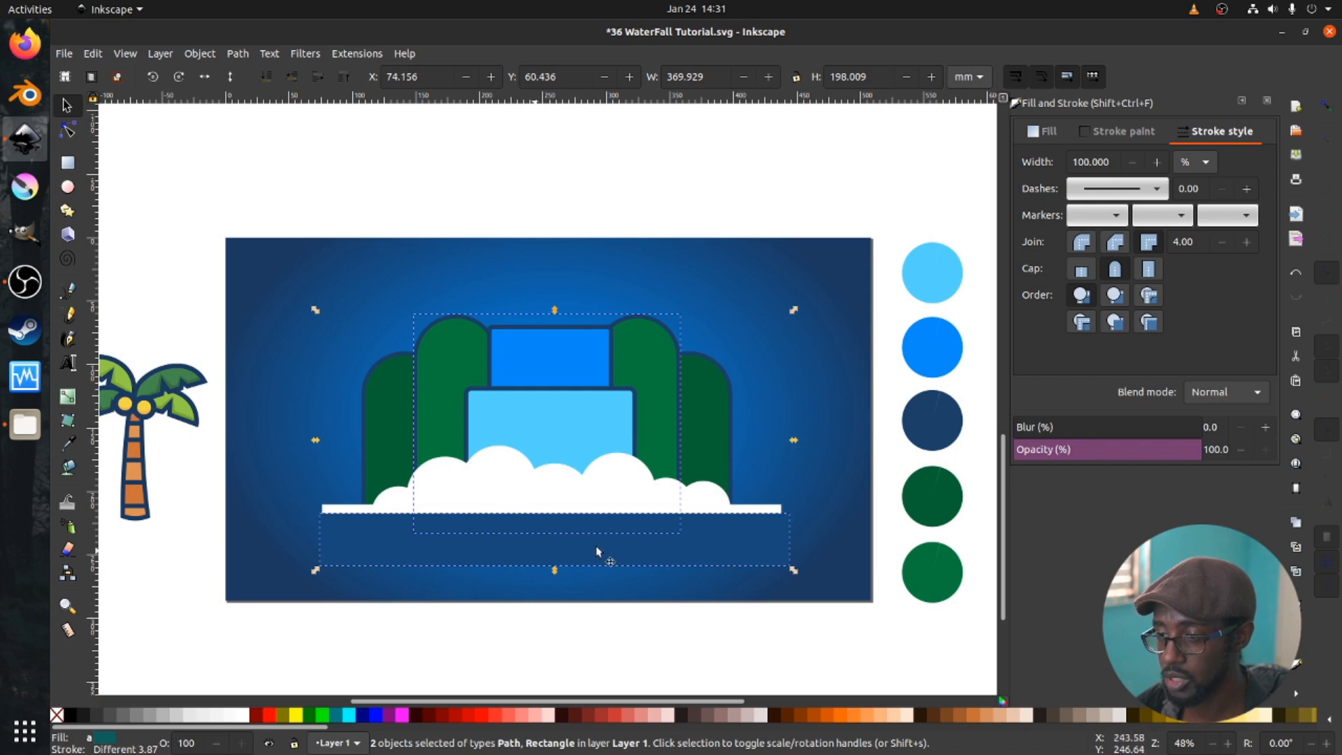
left_click(241, 54)
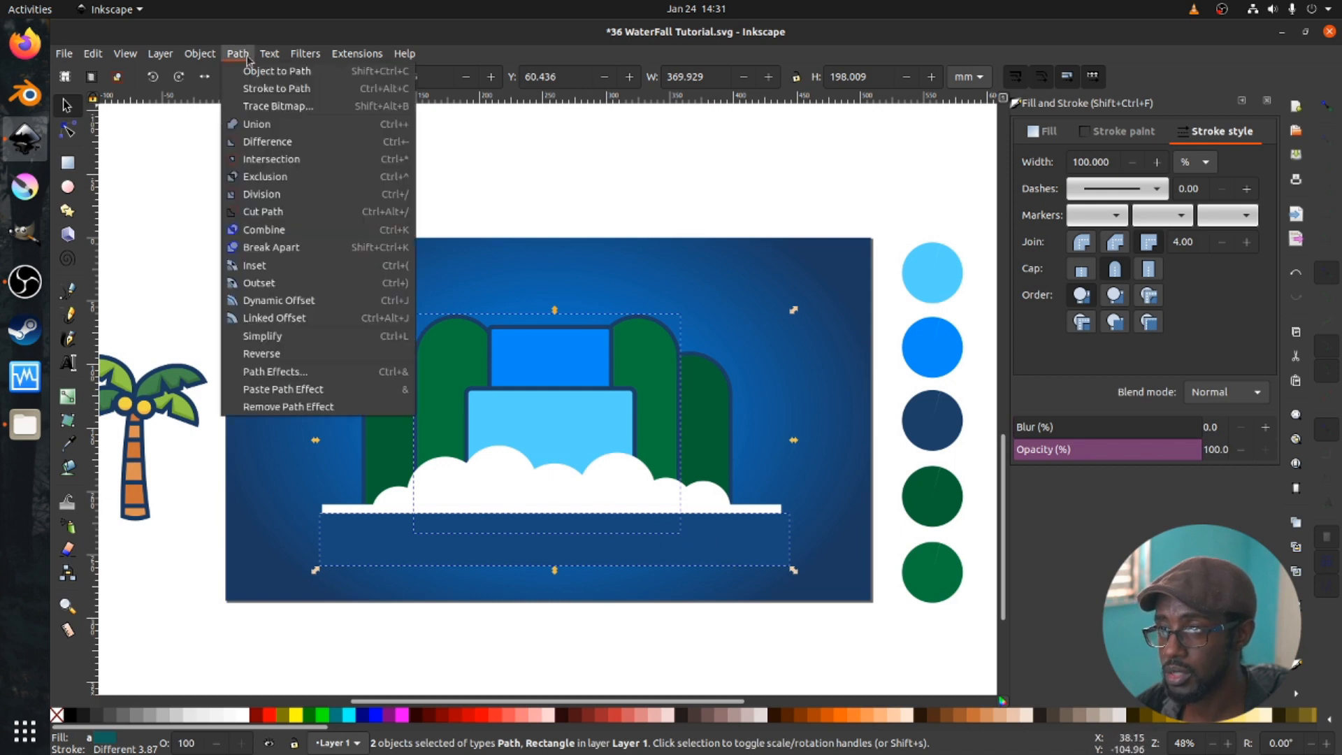
left_click(292, 139)
left_click(466, 286)
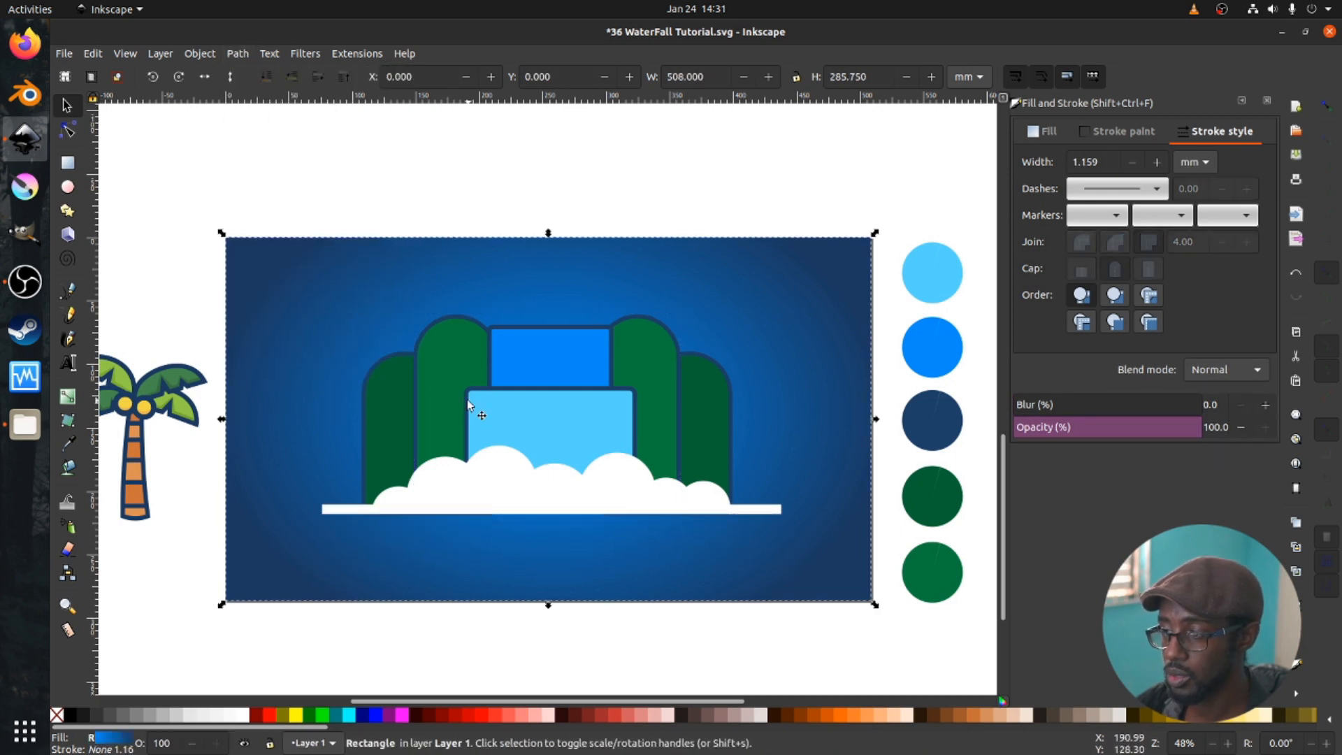
- Select the white base line together with the cloud and nudge them down slightly
left_click(346, 510)
left_click(458, 494, "shift")
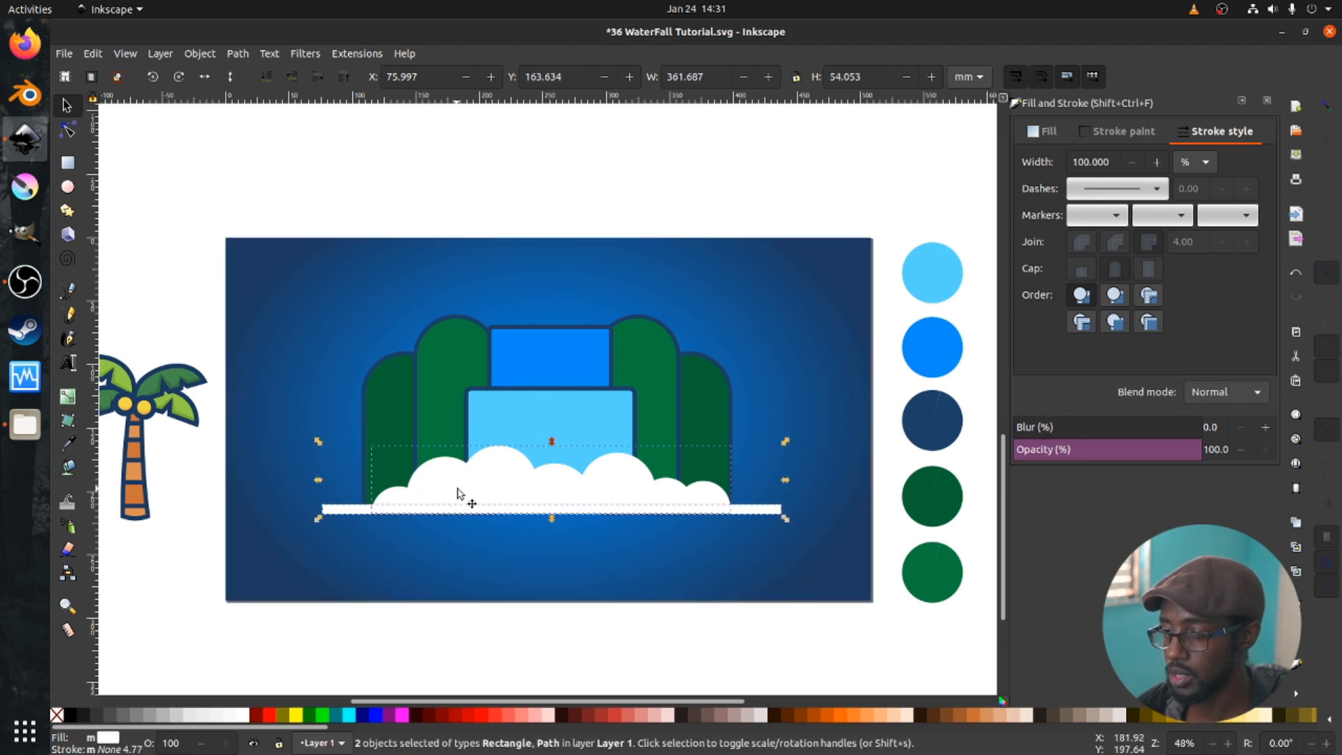
left_click_drag(554, 494, 563, 497)
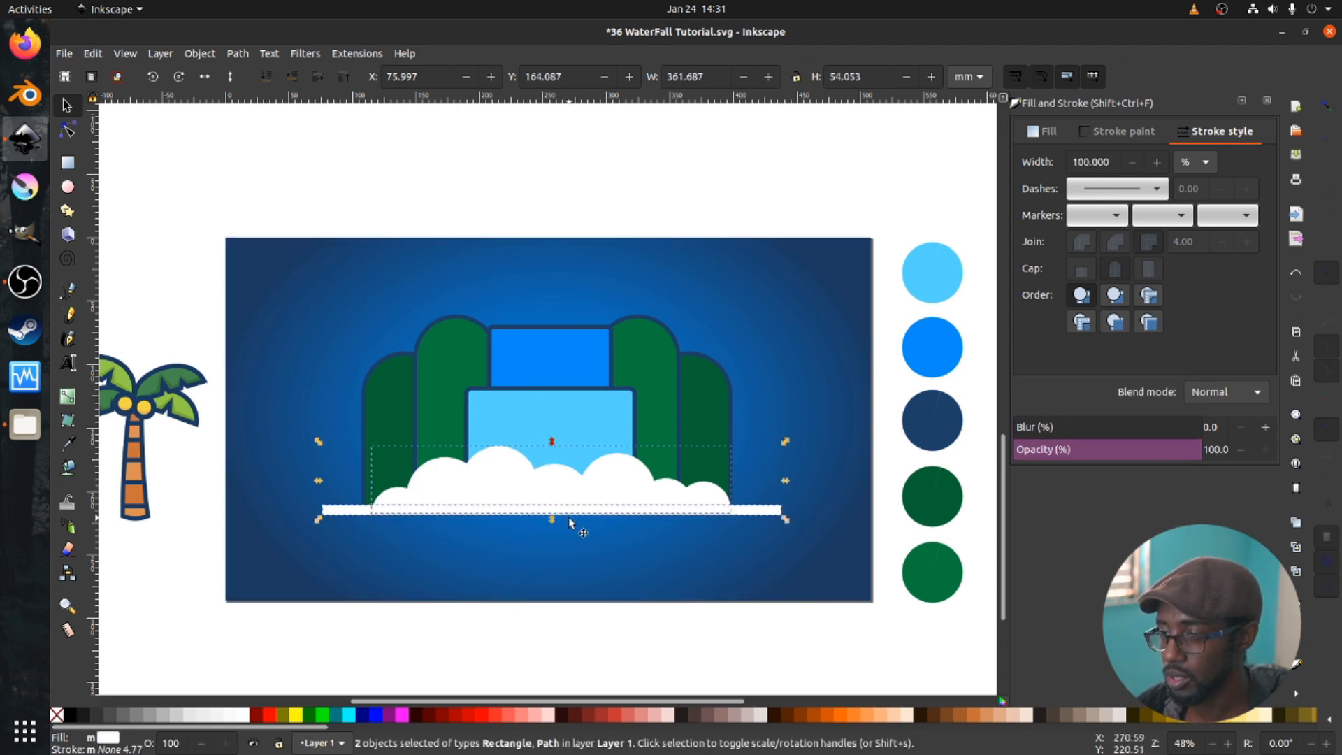
- Move the whole waterfall illustration down about 19 mm and scale it proportionally about its centre to about 348 mm wide
left_click_drag(293, 624, 810, 290)
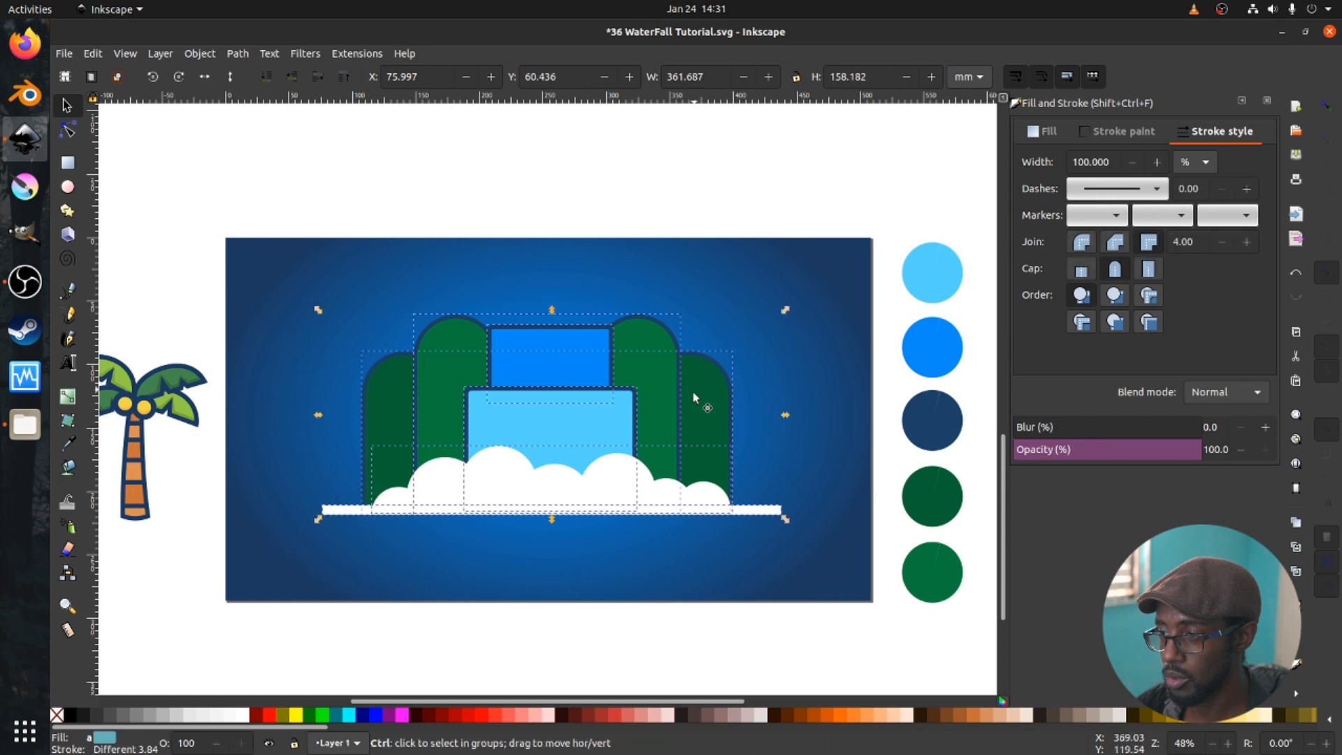
left_click_drag(692, 390, 695, 428)
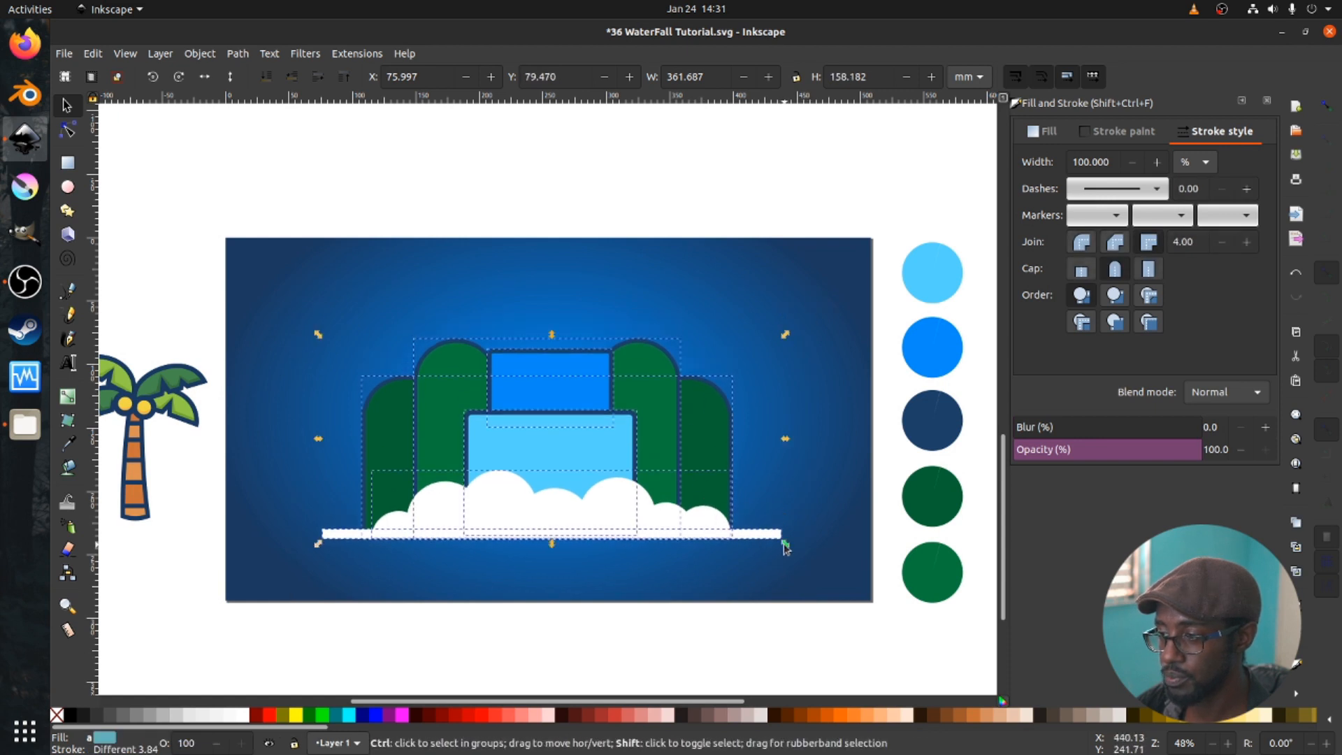
left_click_drag(787, 550, 775, 557)
left_click(741, 627)
- Round the ends of the white base line fully with the Rectangle tool
double_click(768, 533)
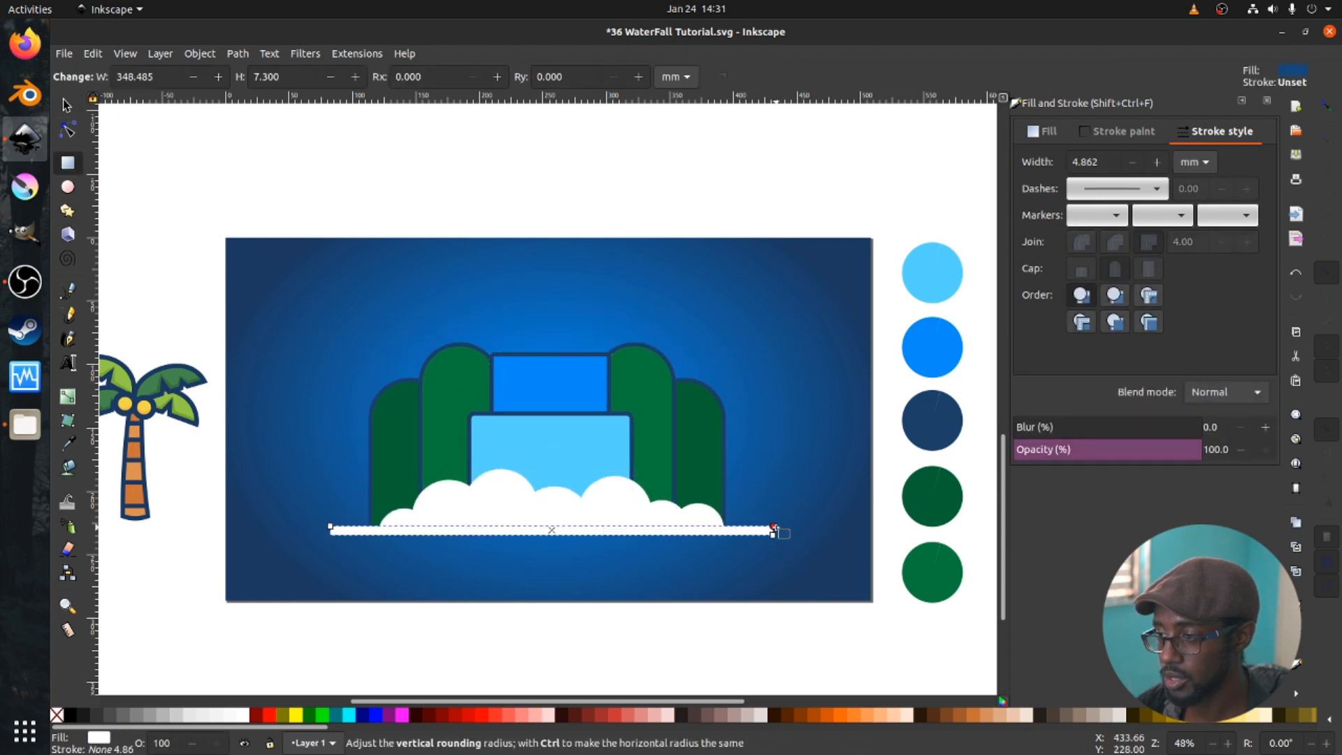
key("s")
left_click(681, 554)
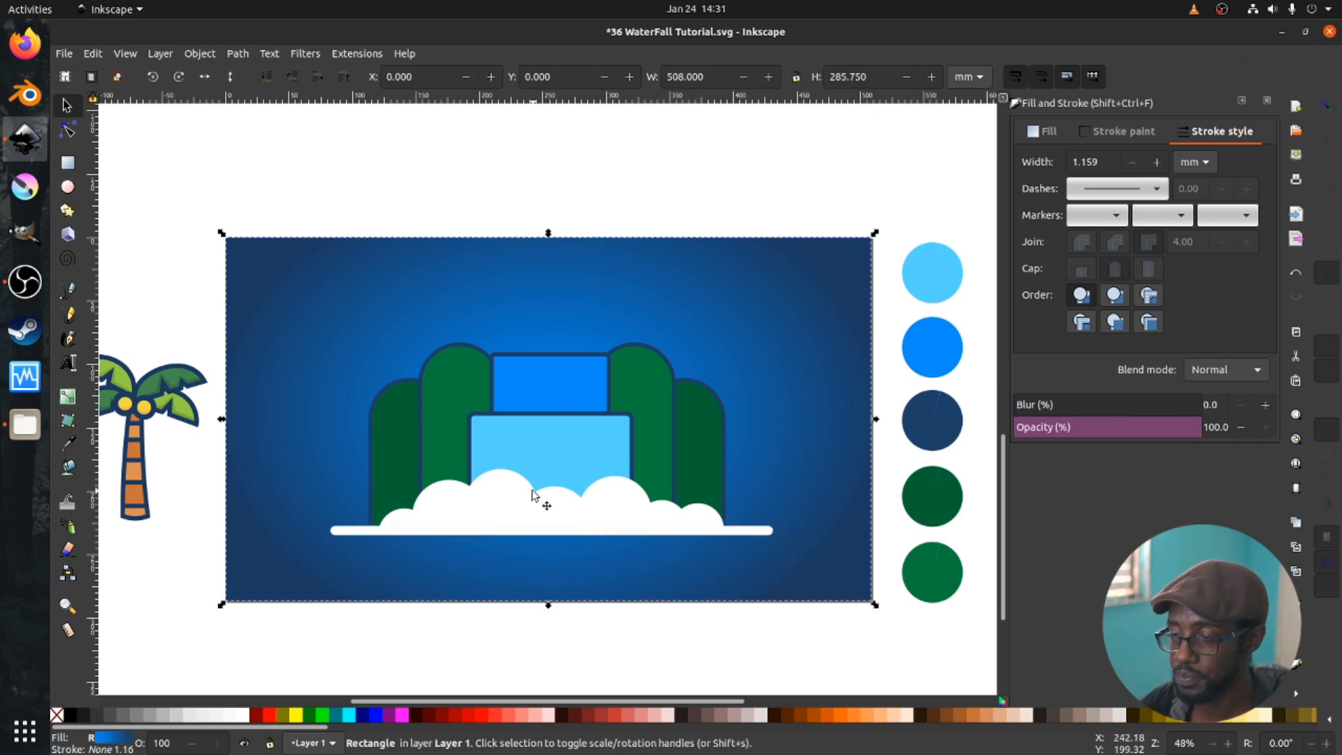
- Select both blue waterfall rectangles and move them up slightly relative to the green shapes
left_click(543, 448)
left_click(547, 384, "shift")
left_click_drag(547, 392, 547, 379)
left_click(453, 570)
- Place the palm tree over the green shapes left of the waterfall, stacked in front of them but behind the cloud
scroll(644, 446, "down", 1)
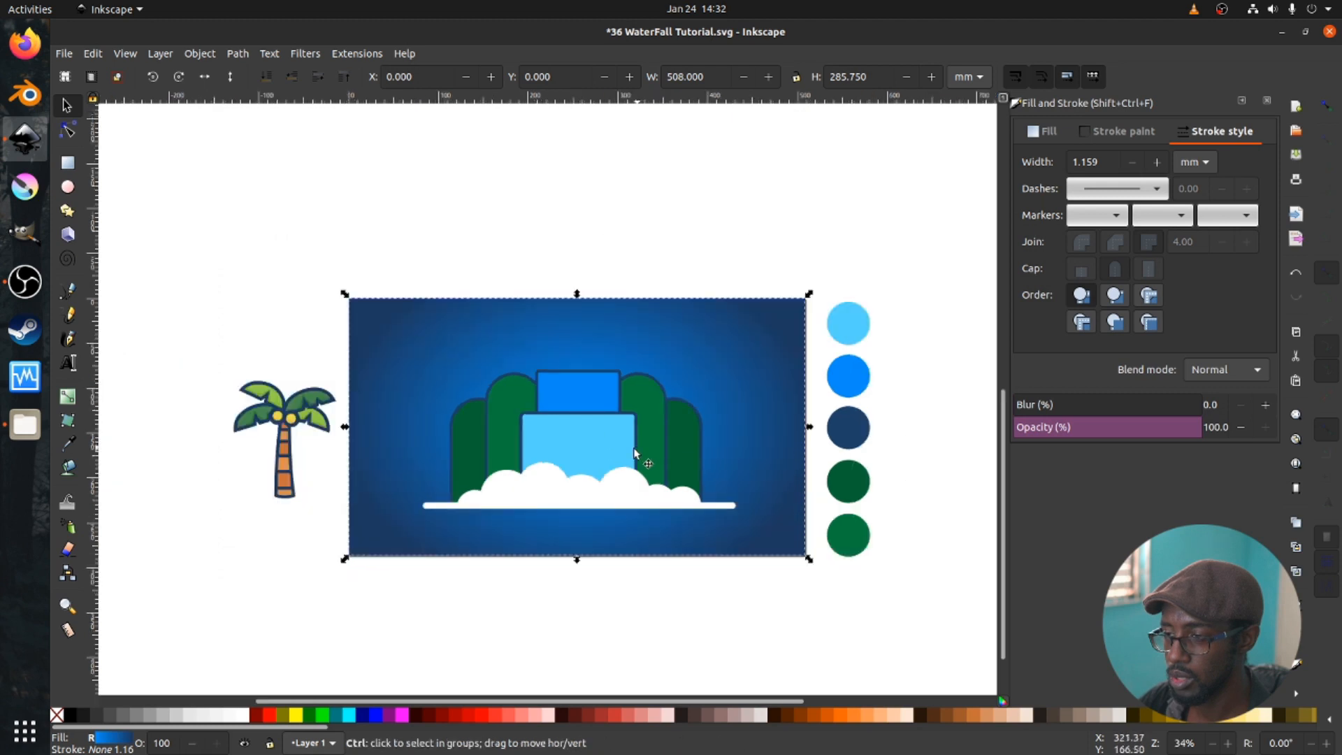
scroll(634, 453, "down", 1)
scroll(591, 449, "up", 1)
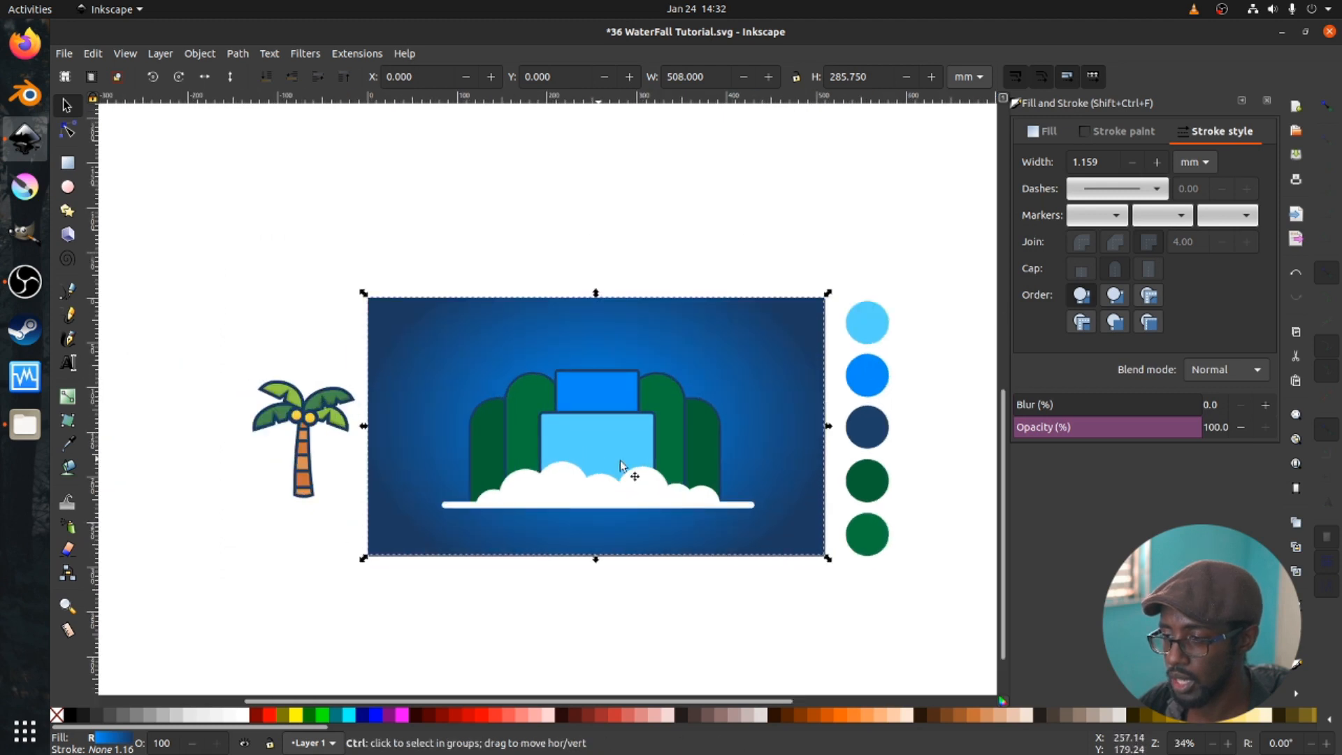
left_click(272, 482)
left_click_drag(307, 481, 511, 470)
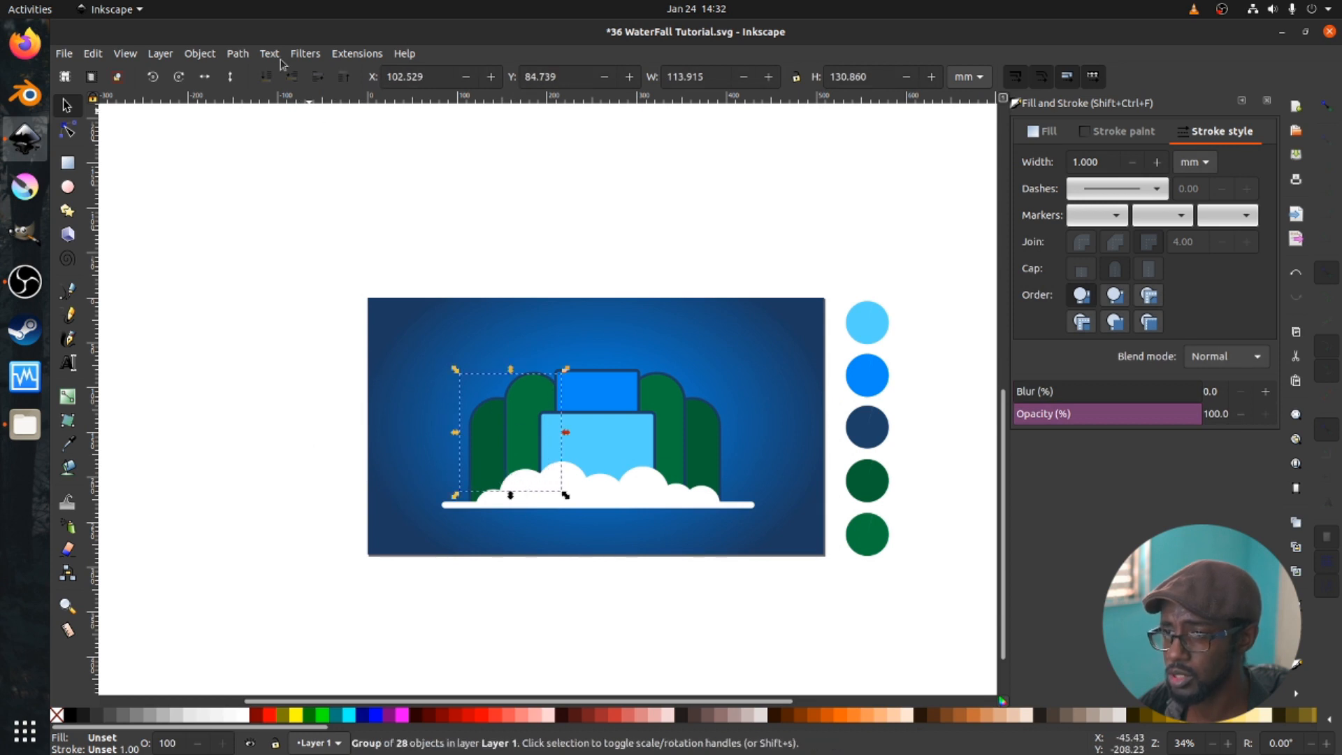
left_click(344, 78)
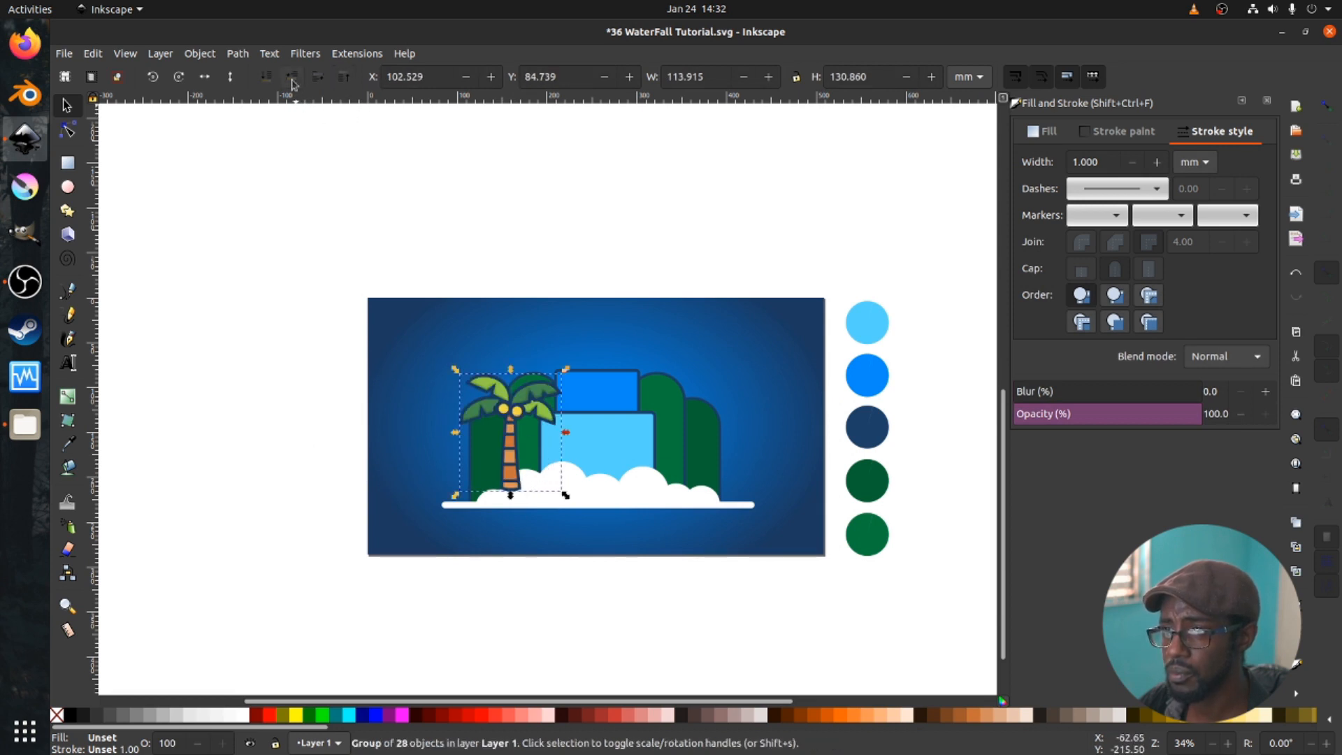
- Duplicate the palm tree, flip the copy horizontally and position it right of the waterfall, behind the cloud
scroll(501, 419, "up", 2)
left_click_drag(502, 418, 903, 434)
key("ctrl+d")
left_click(212, 78)
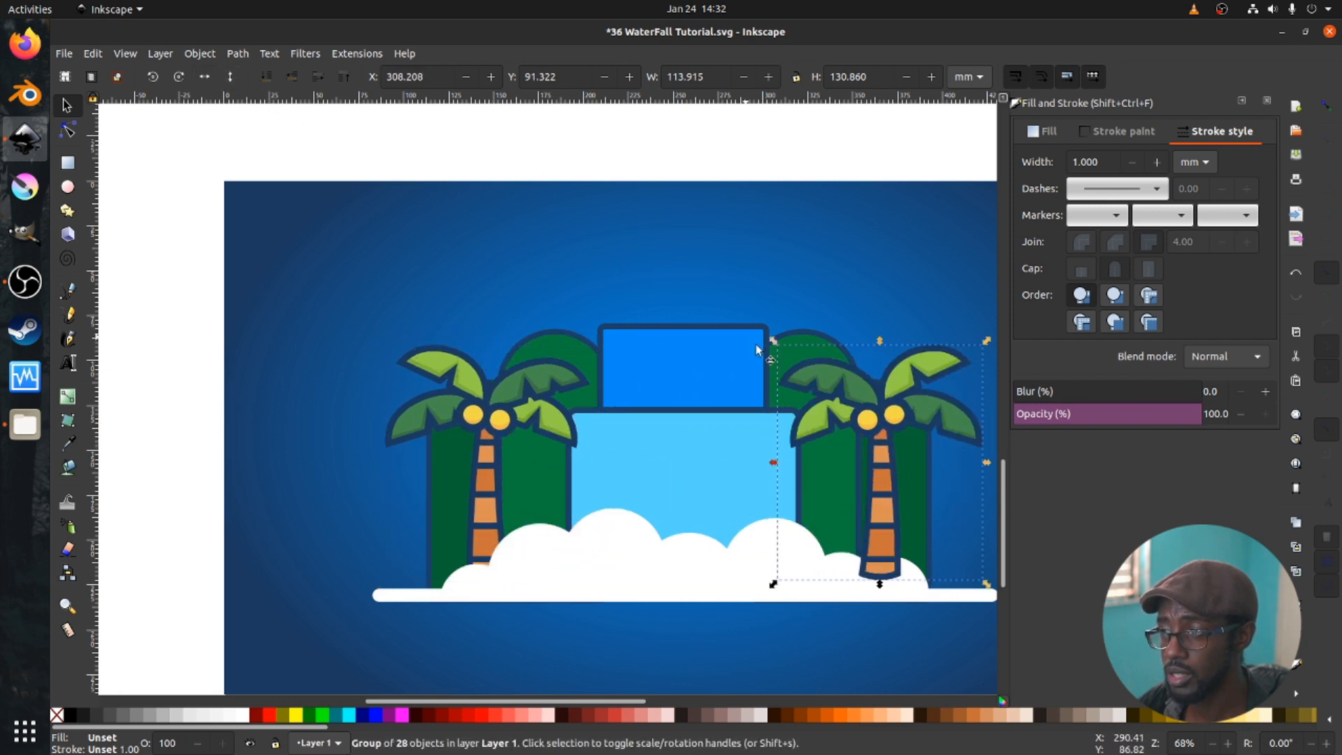
left_click_drag(808, 385, 789, 385)
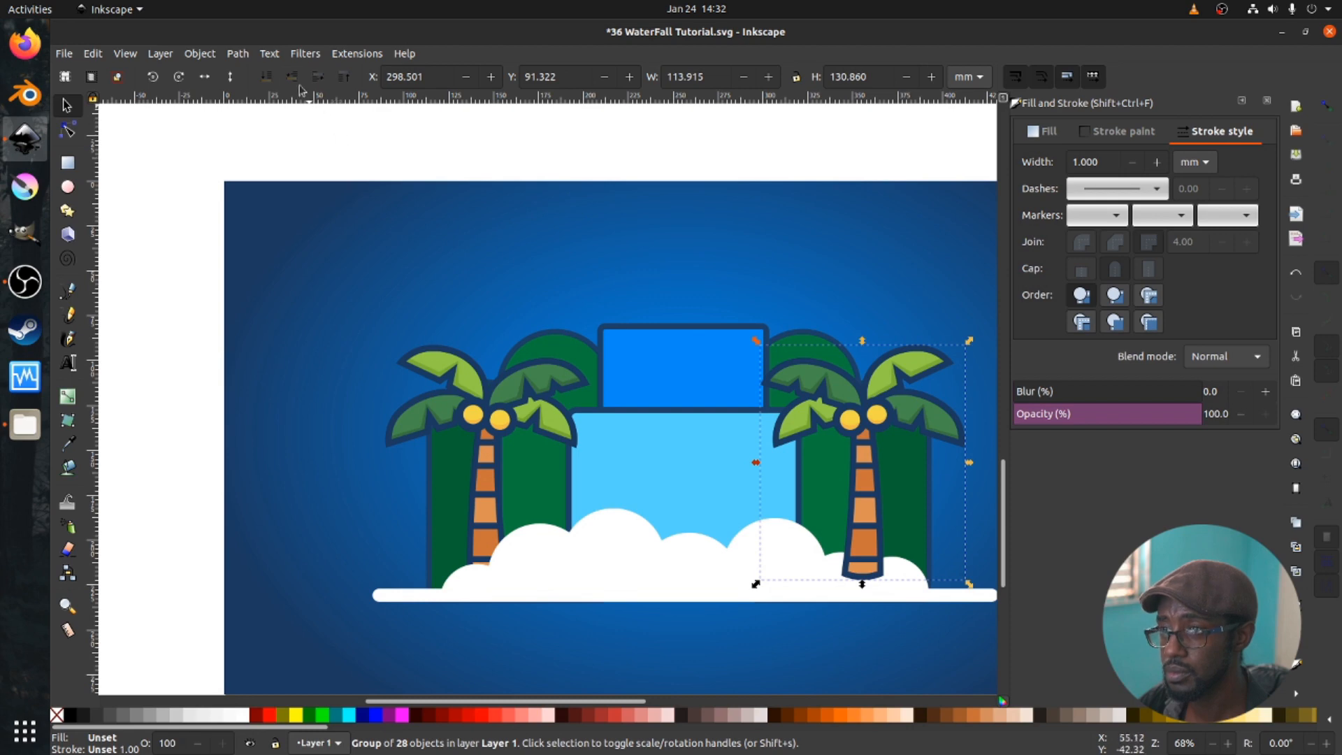
scroll(533, 381, "down", 2, "ctrl")
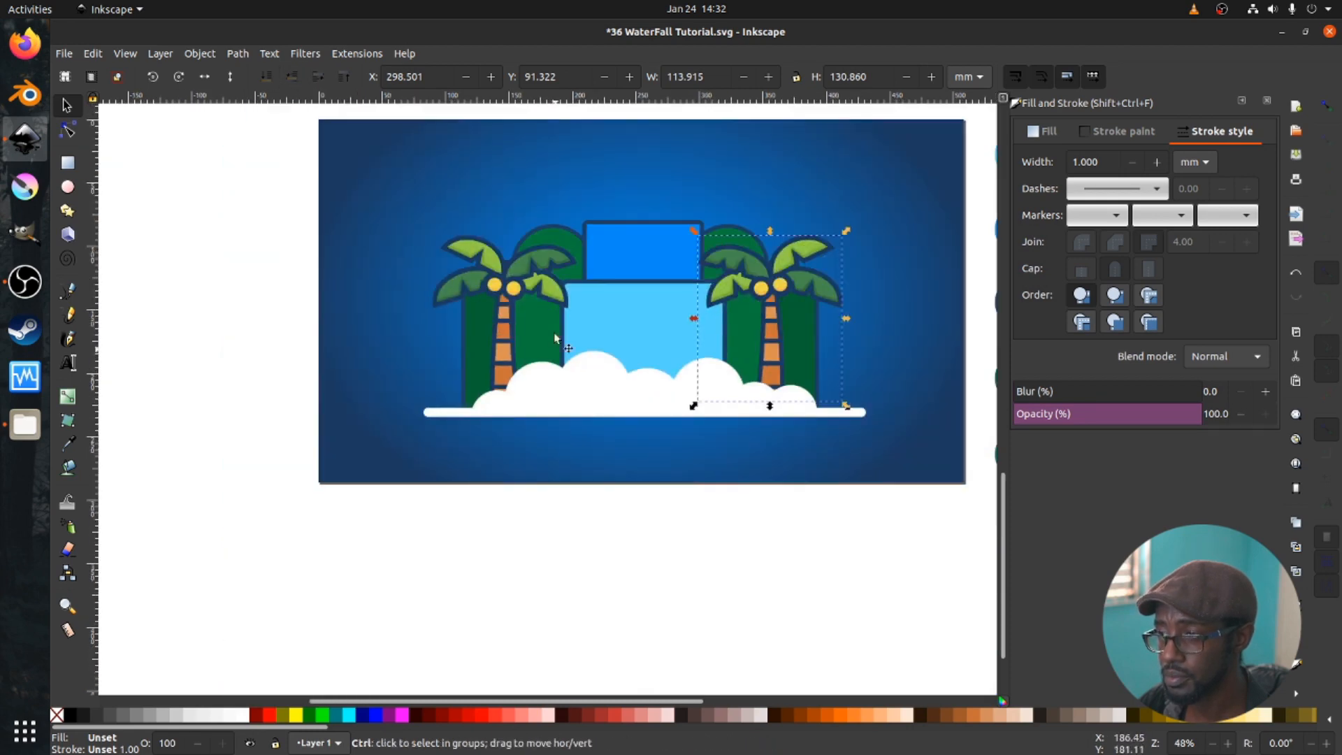
- Nudge the left palm tree and scale it down proportionally to about 98.6 × 113.3 mm
left_click_drag(554, 333, 559, 333)
scroll(598, 336, "down", 1, "ctrl")
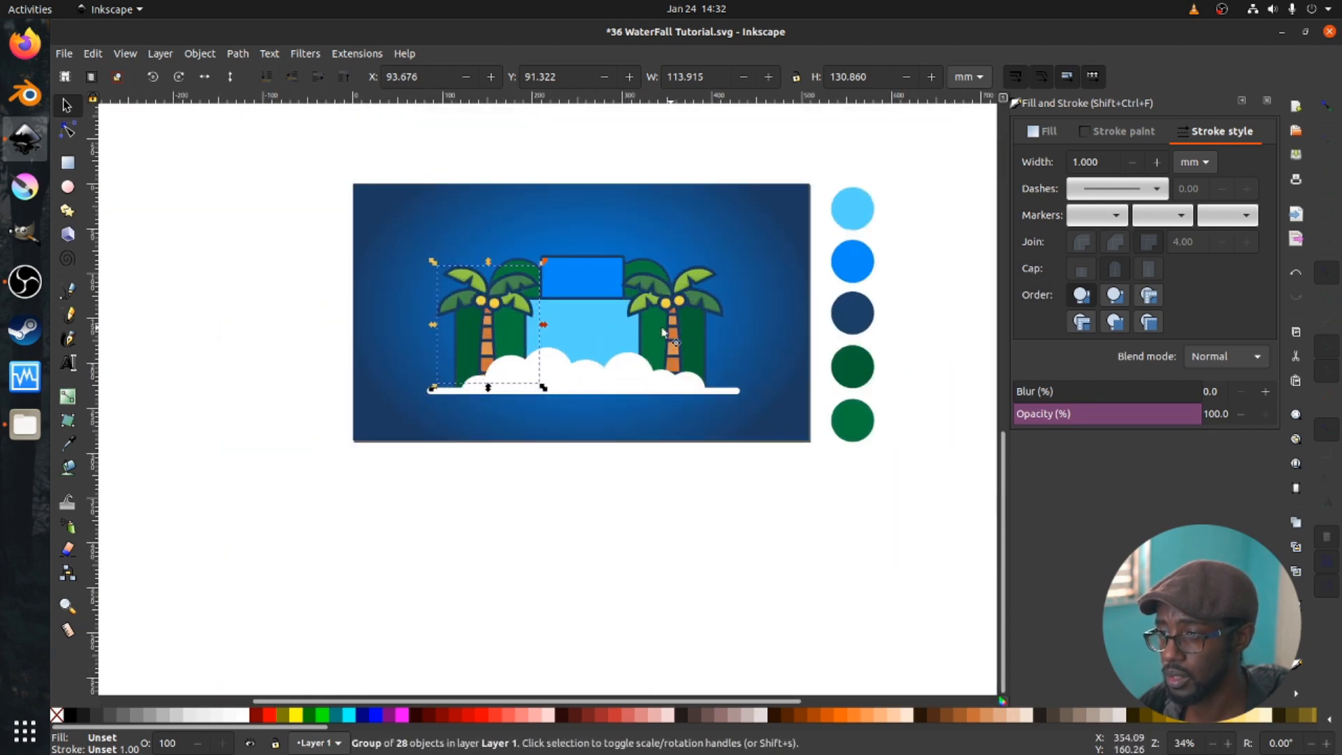
left_click_drag(545, 260, 505, 313)
- Delete the larger palm tree copy right of the waterfall
left_click(658, 304, "ctrl")
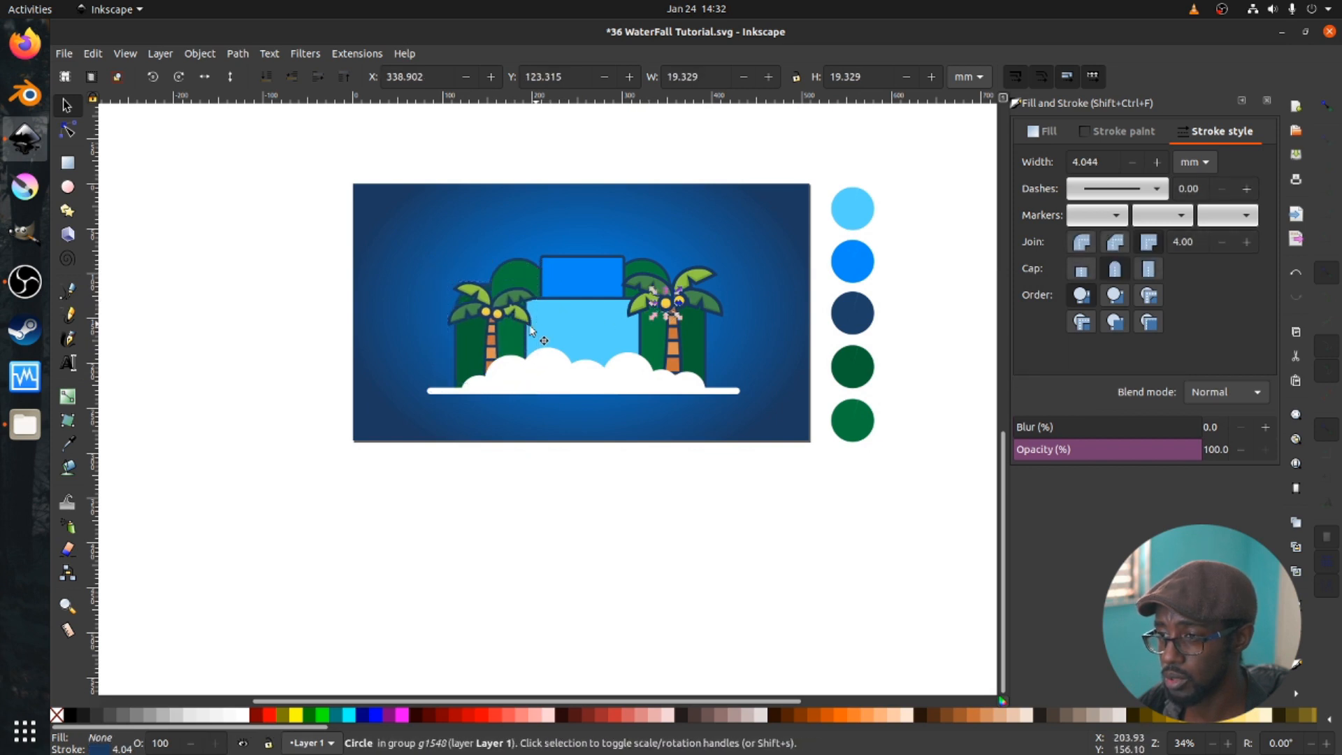
key("Escape")
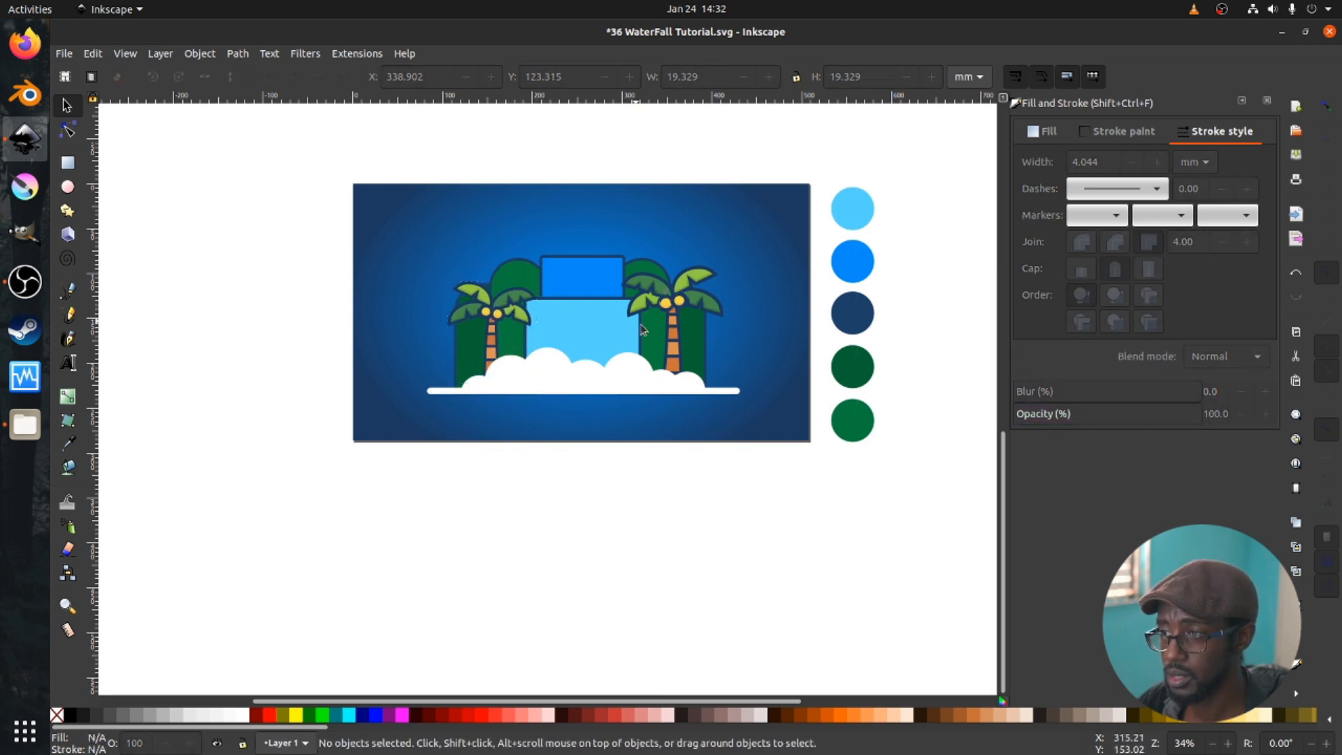
left_click(669, 343)
key("Delete")
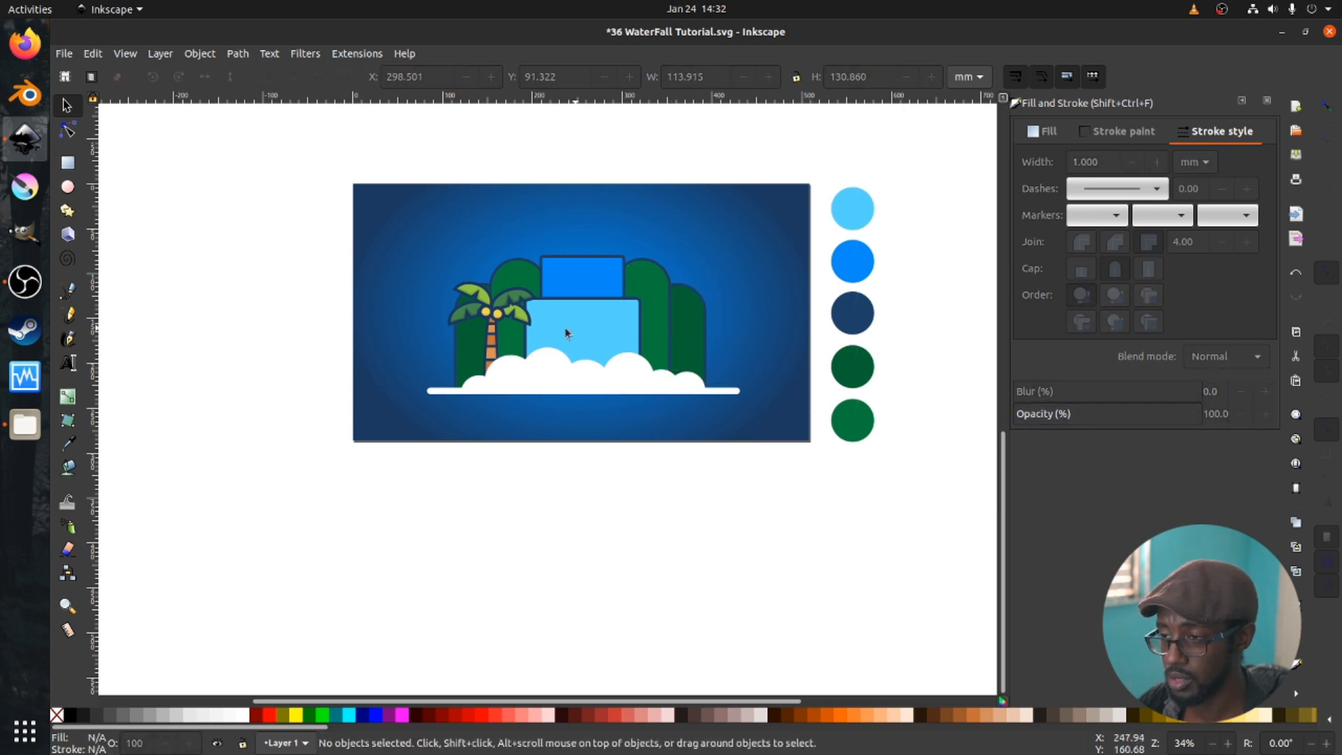
- Duplicate the smaller left palm tree, flip the copy horizontally and place it over the right green shapes, behind the cloud
left_click(496, 326)
key("ctrl+d")
left_click_drag(496, 325, 657, 301)
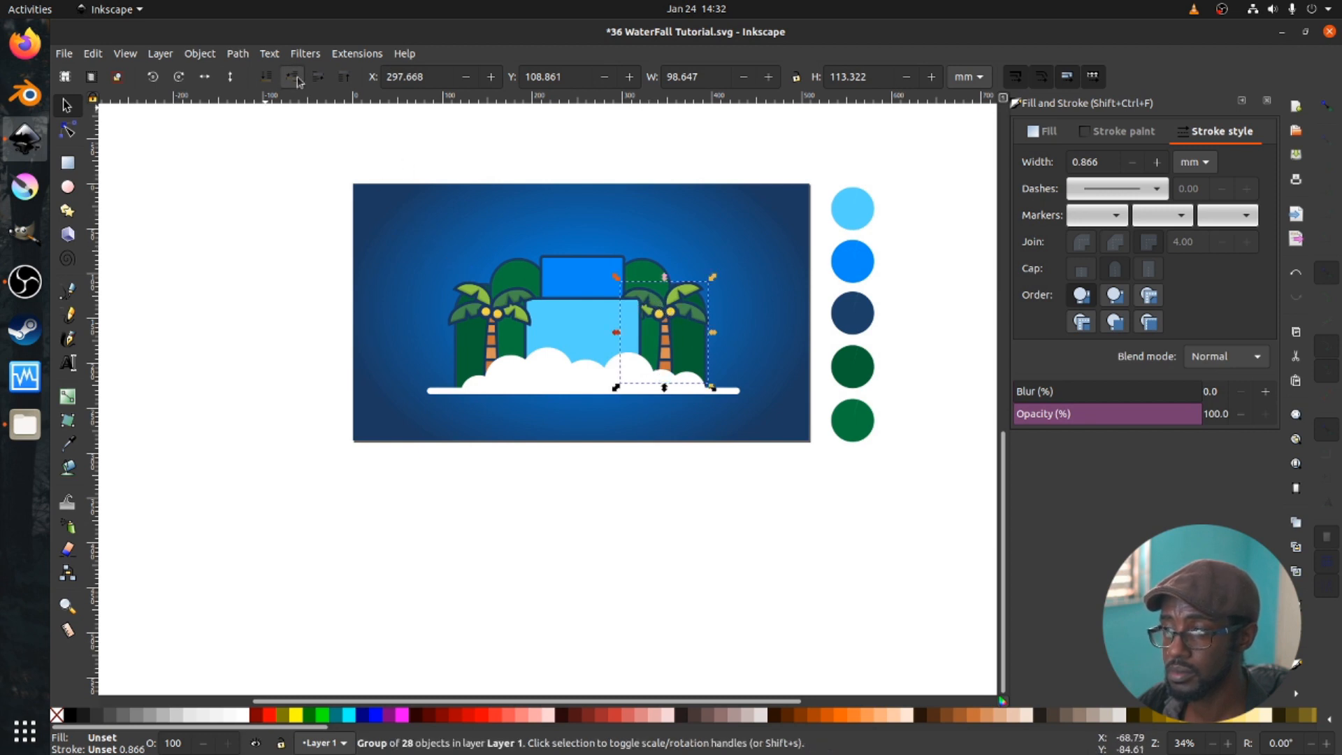
left_click_drag(664, 326, 667, 326)
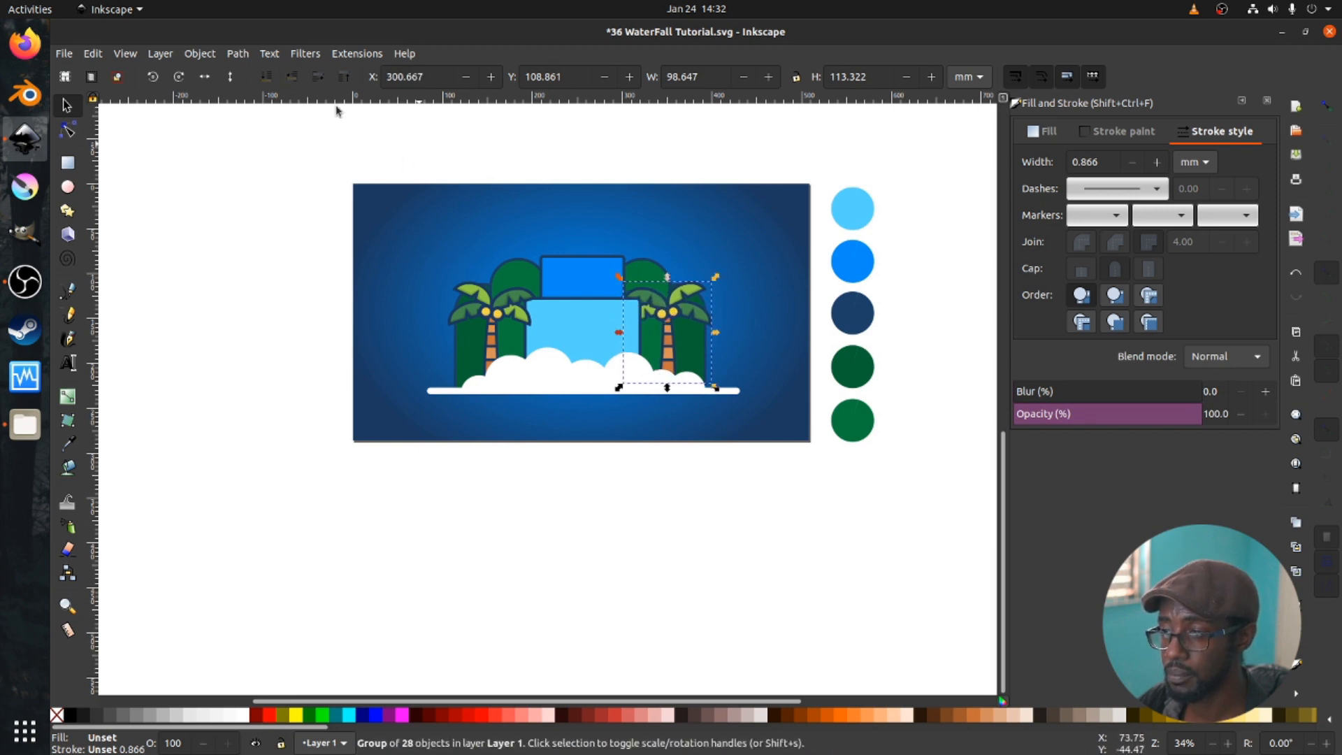
- Nudge the left palm tree slightly to balance it against the right one, and save the drawing
left_click(512, 334)
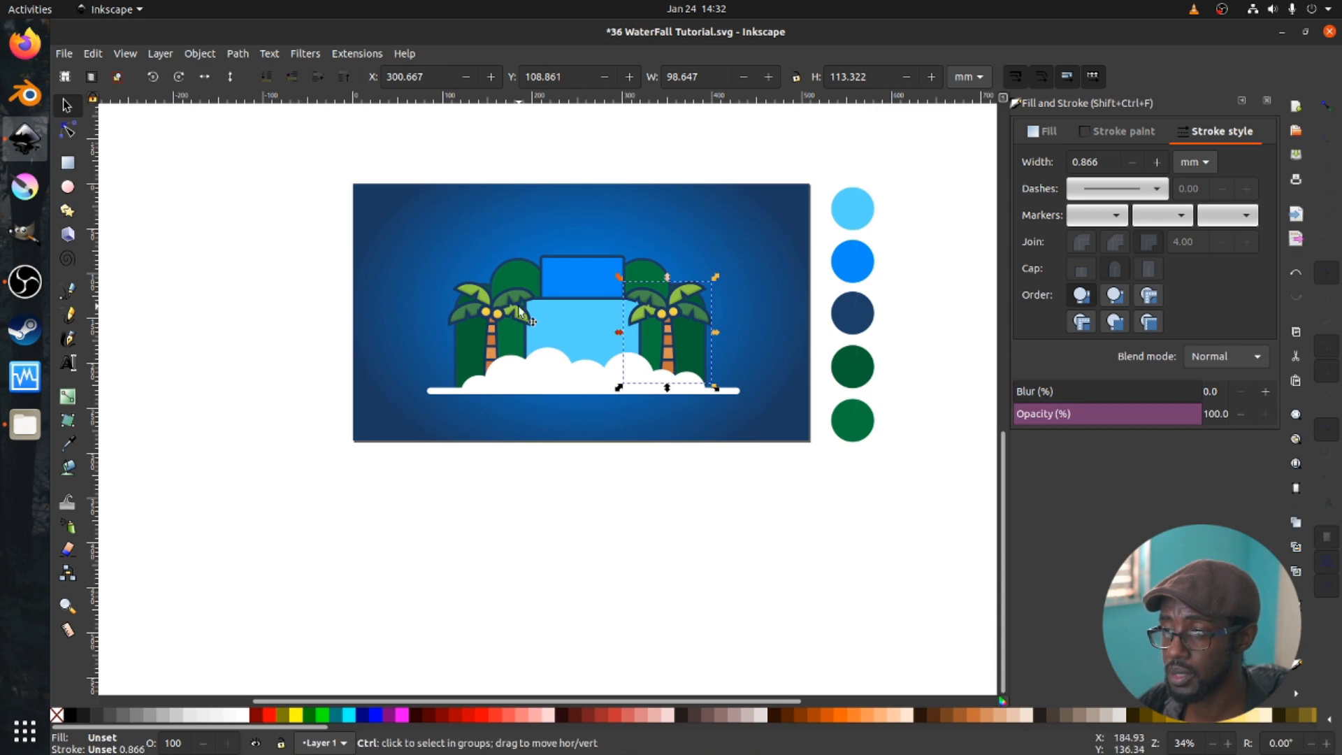
left_click_drag(512, 334, 515, 334)
key("Escape")
scroll(540, 305, "up", 1, "ctrl")
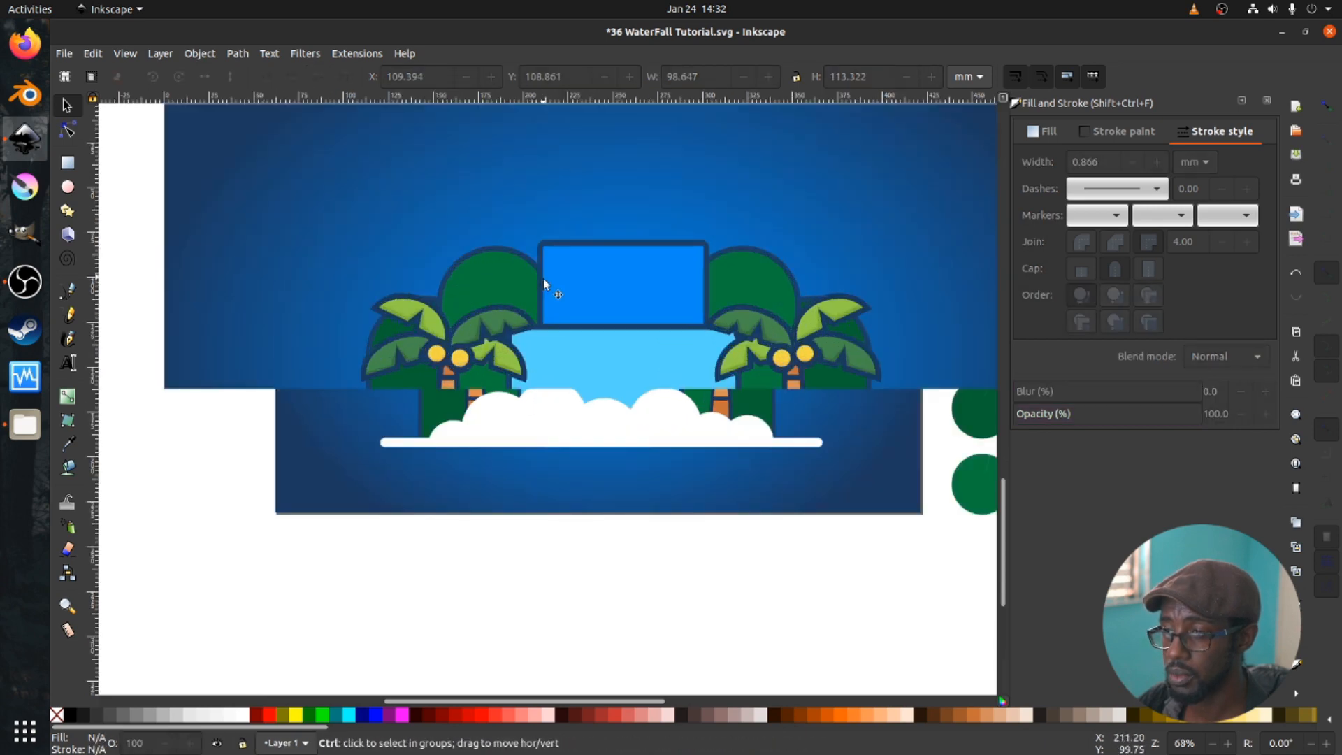
key("ctrl+s")
- Duplicate the light blue waterfall rectangle, move the copy off the page to its left, and save the drawing
left_click(593, 392)
key("ctrl+d")
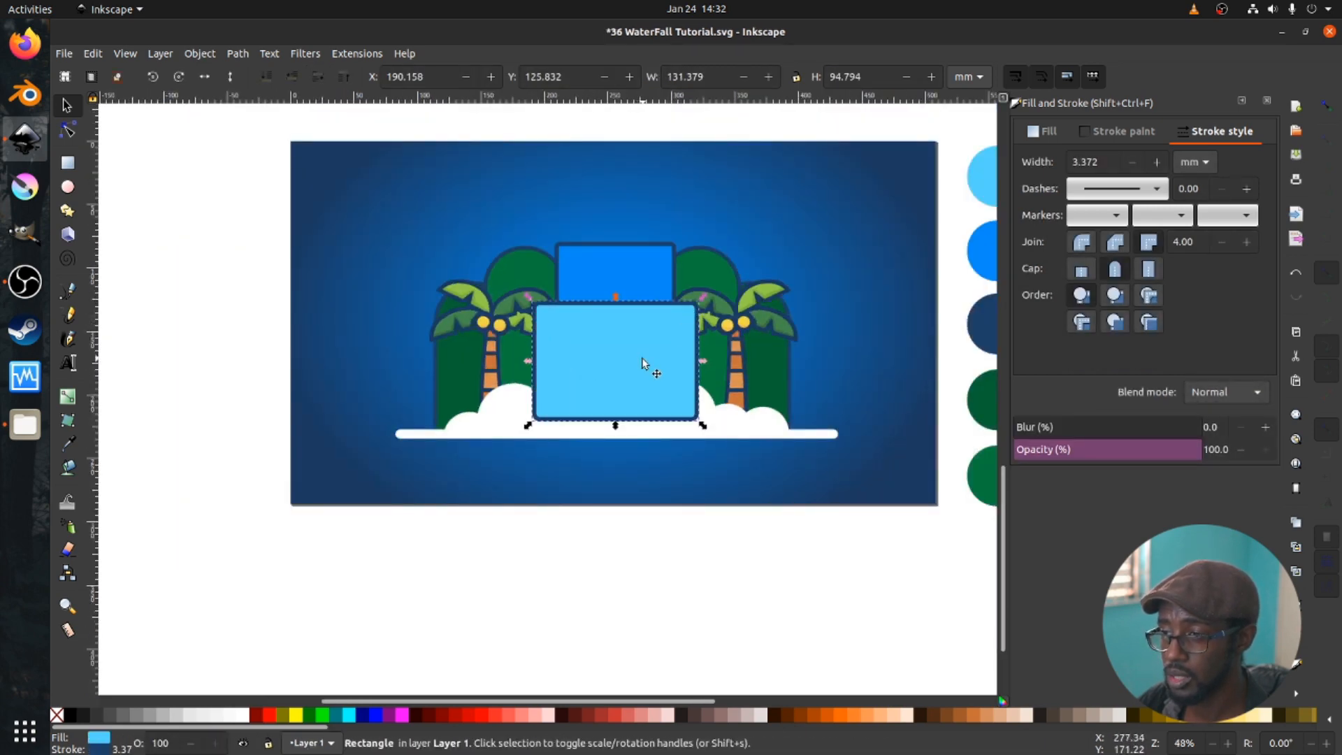
scroll(643, 358, "down", 2, "ctrl")
left_click_drag(643, 358, 375, 339)
key("ctrl+s")
- Move the light blue rectangle copy closer to the page's left edge, keeping it on the empty canvas
scroll(291, 293, "up", 2, "ctrl")
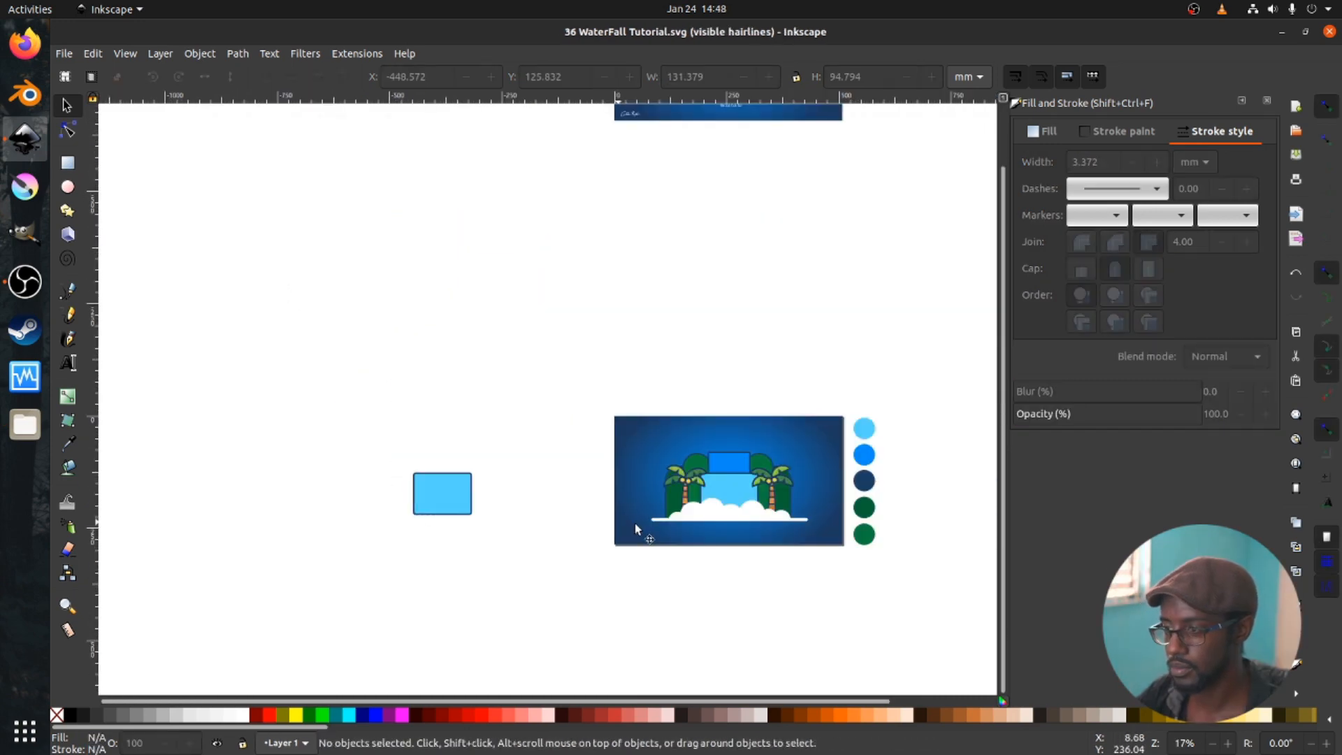
scroll(659, 534, "up", 2, "ctrl")
scroll(660, 533, "down", 2)
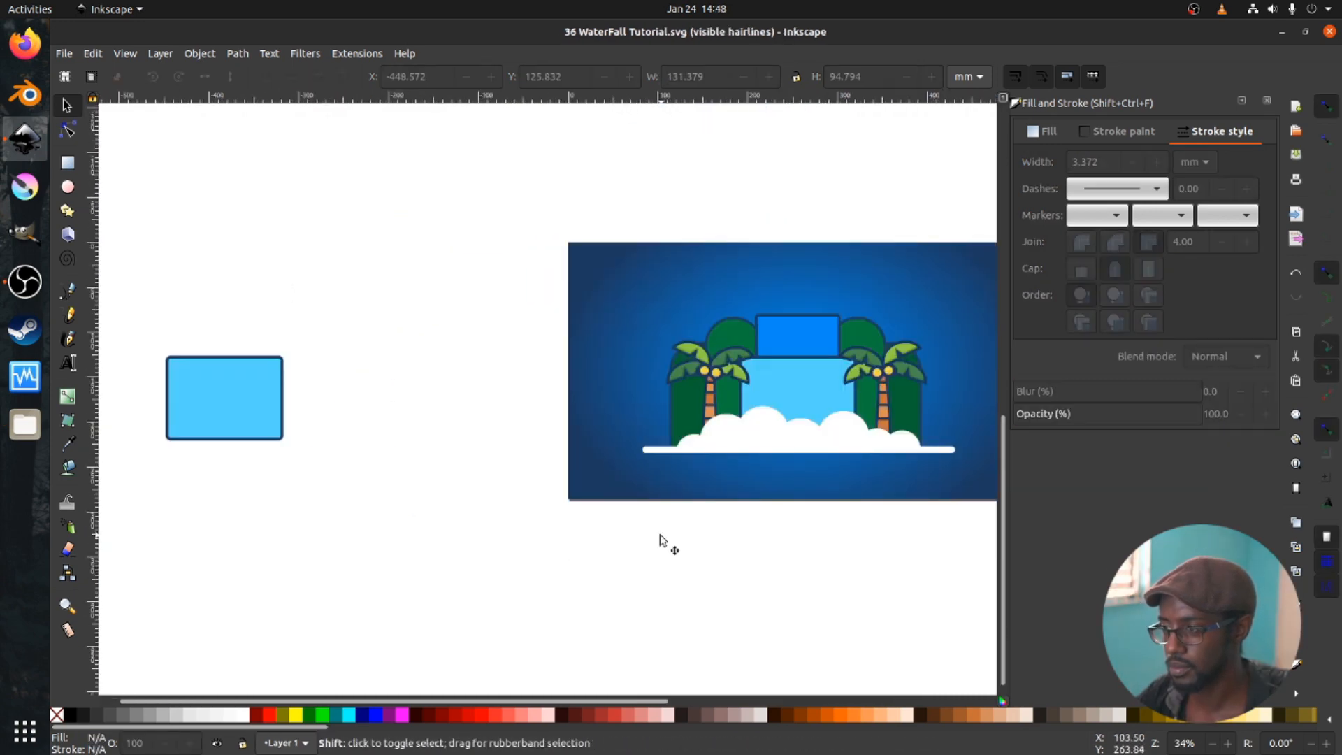
left_click_drag(204, 394, 360, 402)
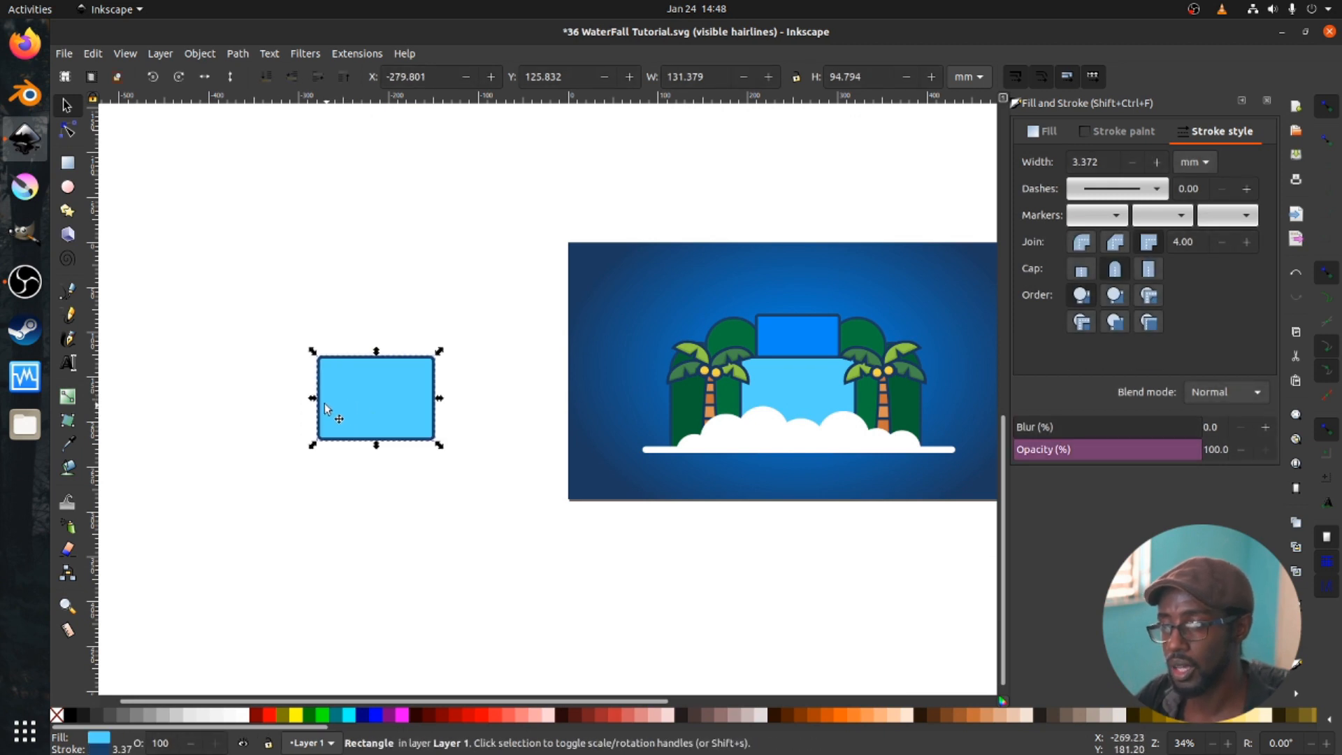
- Draw a straight horizontal line about 367 mm long with the Bezier tool and place it just above the light blue rectangle copy
left_click(69, 293)
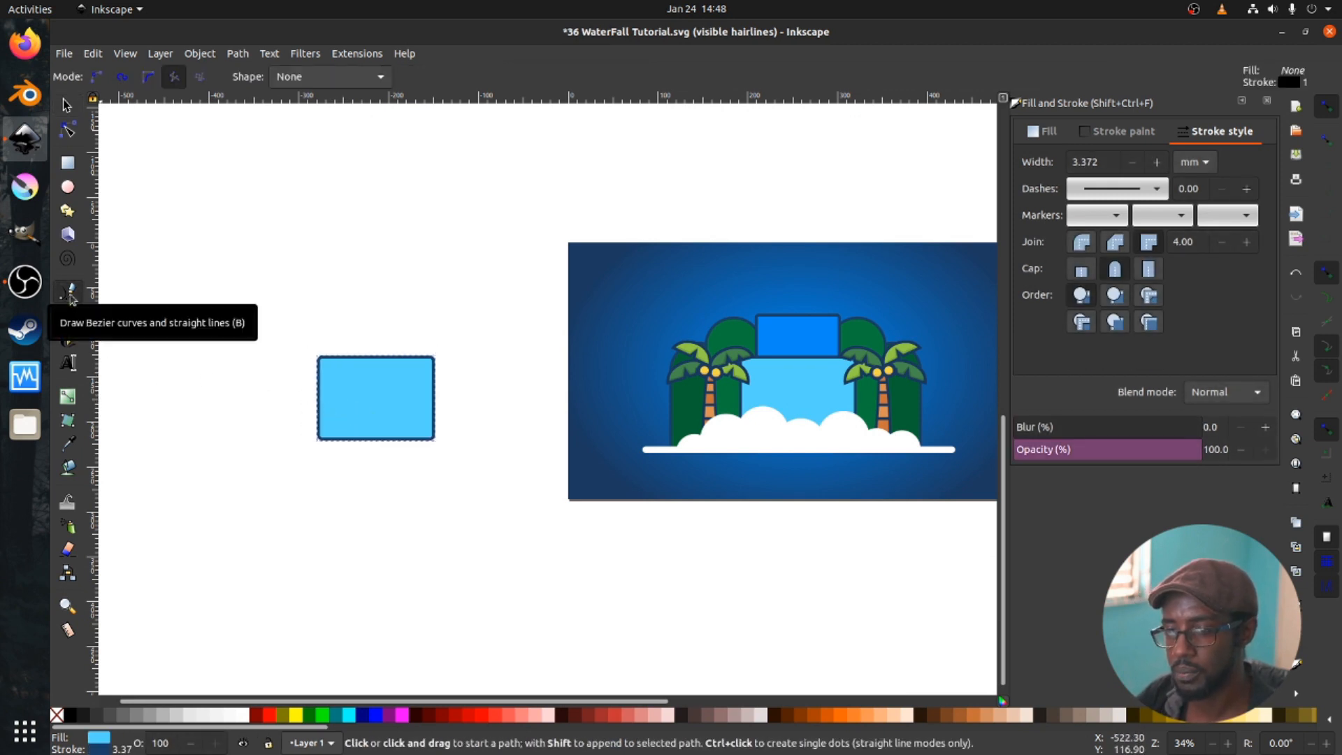
left_click(139, 290)
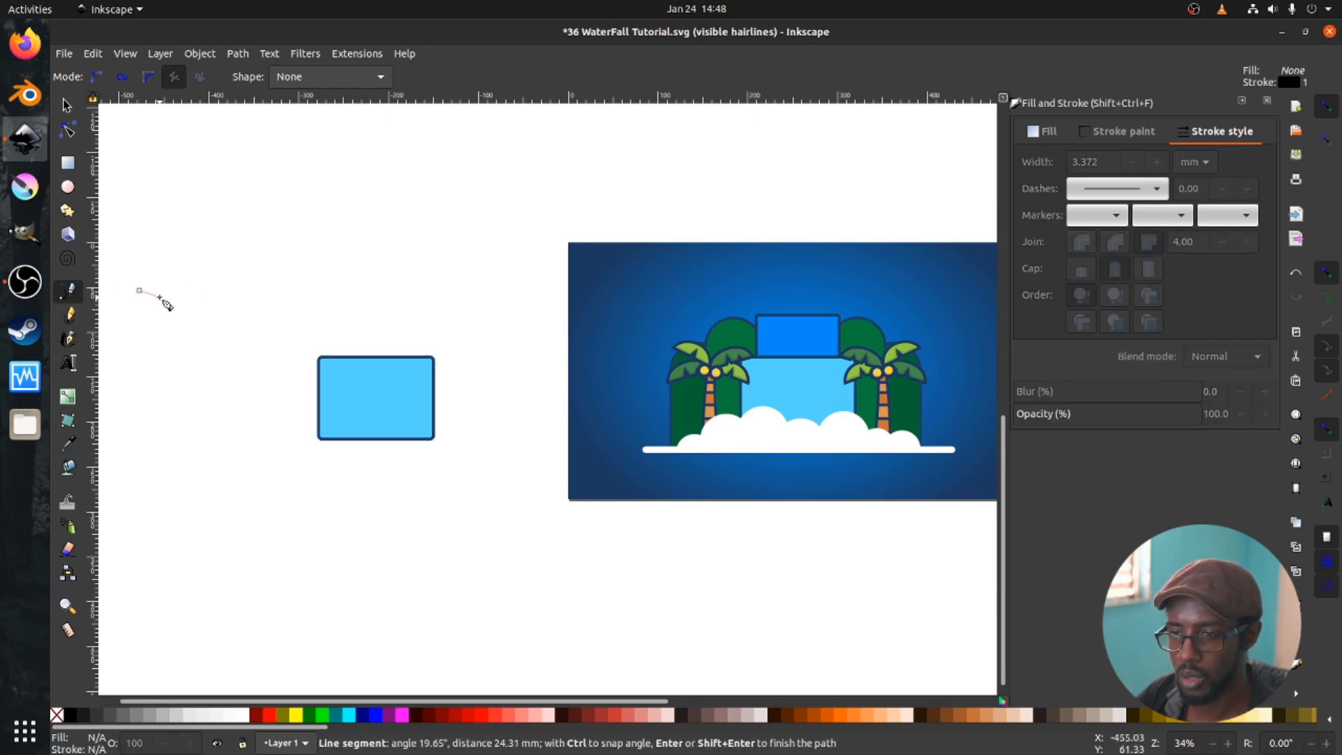
double_click(468, 290)
key("s")
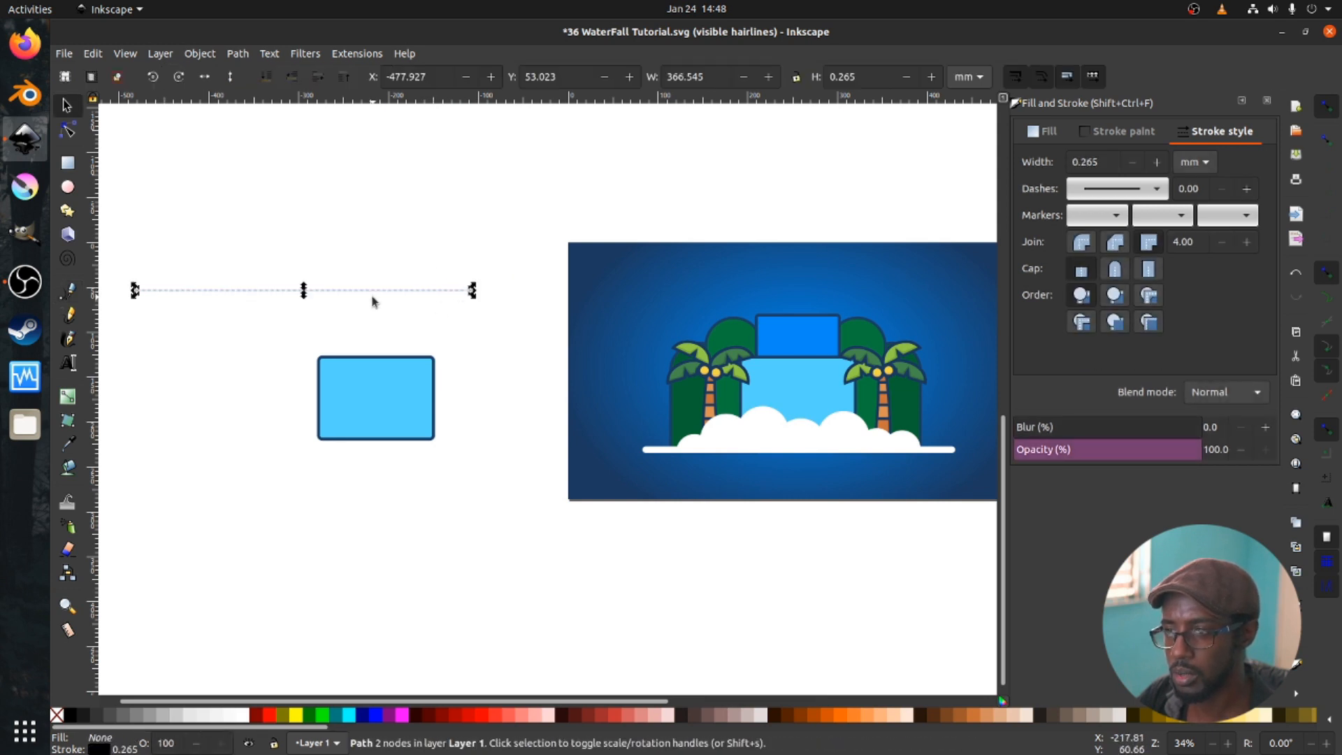
left_click_drag(383, 294, 420, 309)
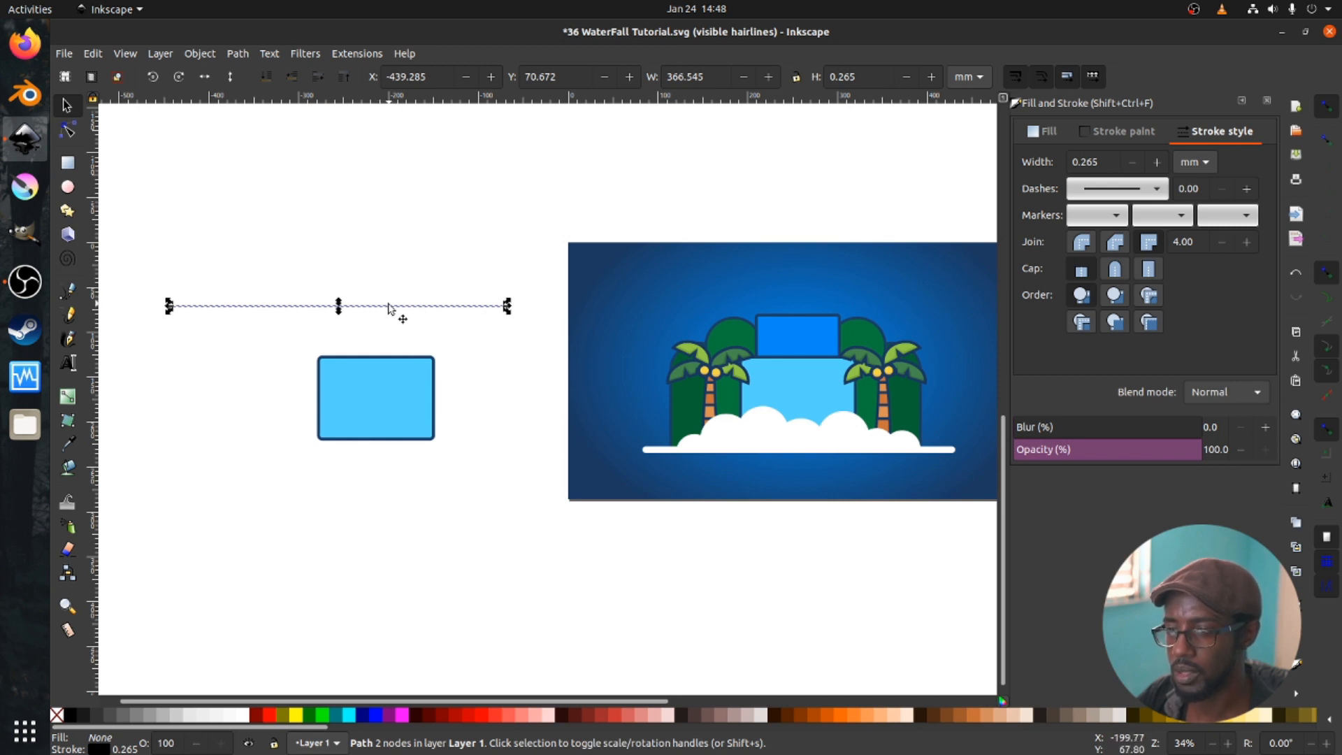
- Insert new nodes into the horizontal line twice so it has five evenly spaced nodes, and deselect it
key("n")
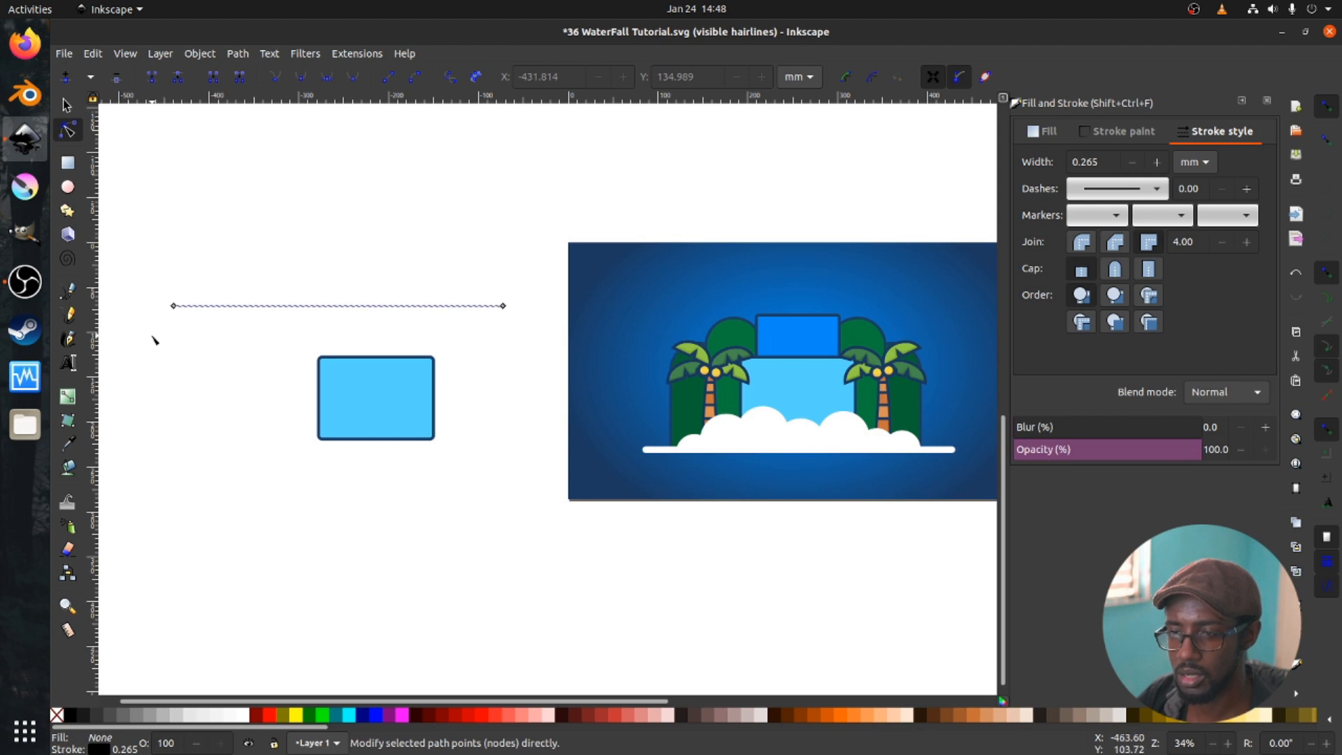
left_click_drag(151, 337, 514, 276)
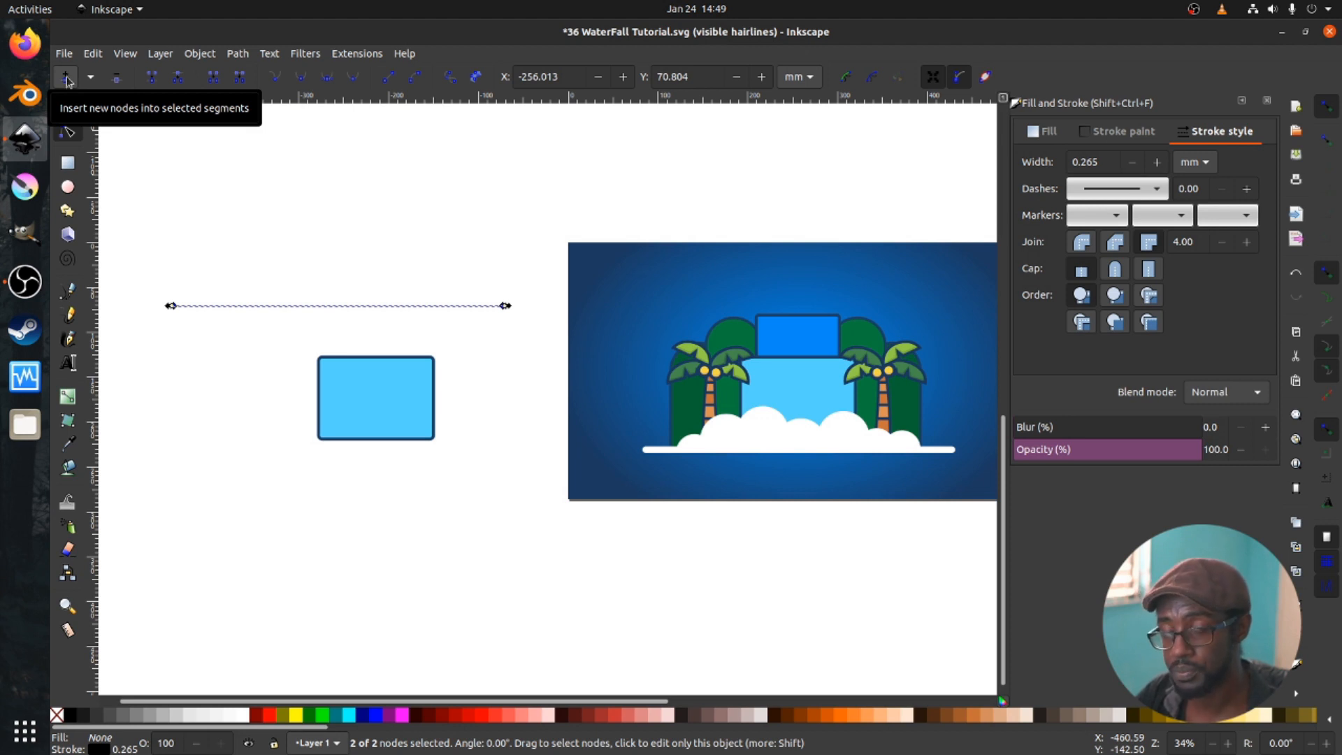
left_click(67, 79)
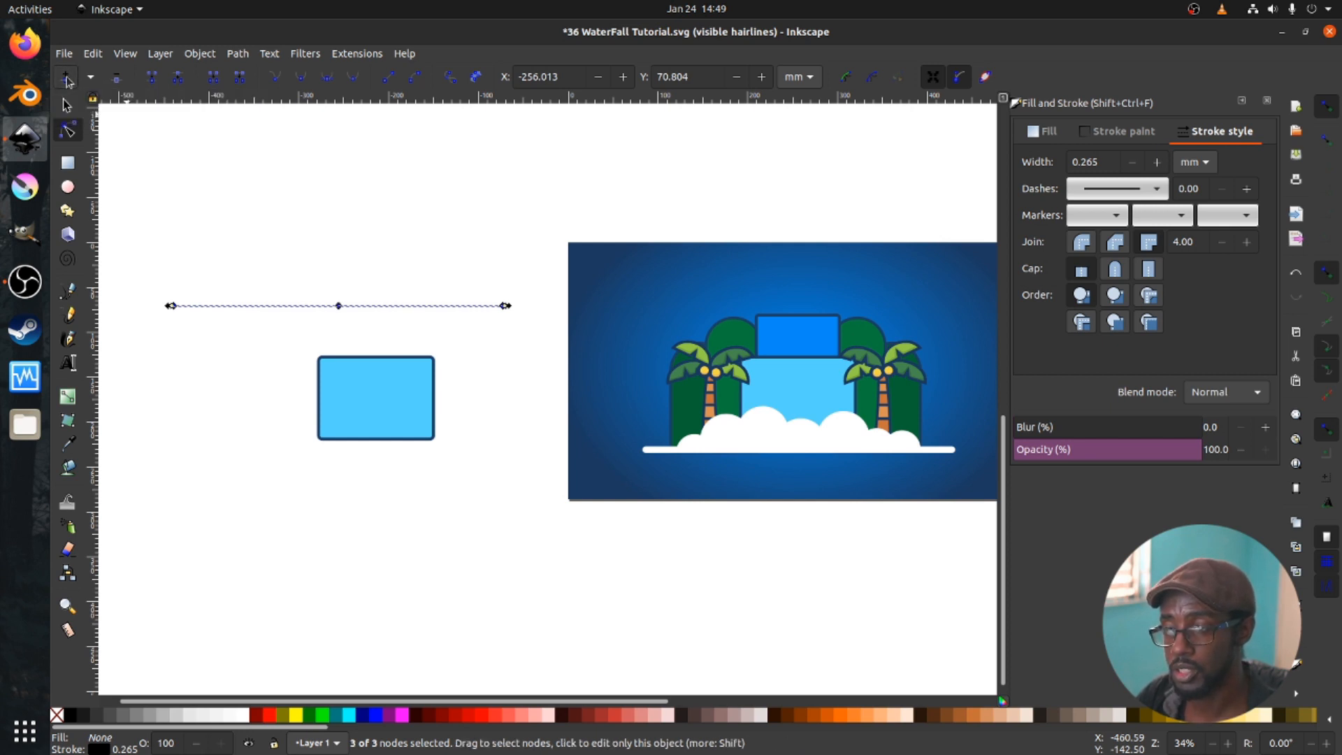
left_click(66, 79)
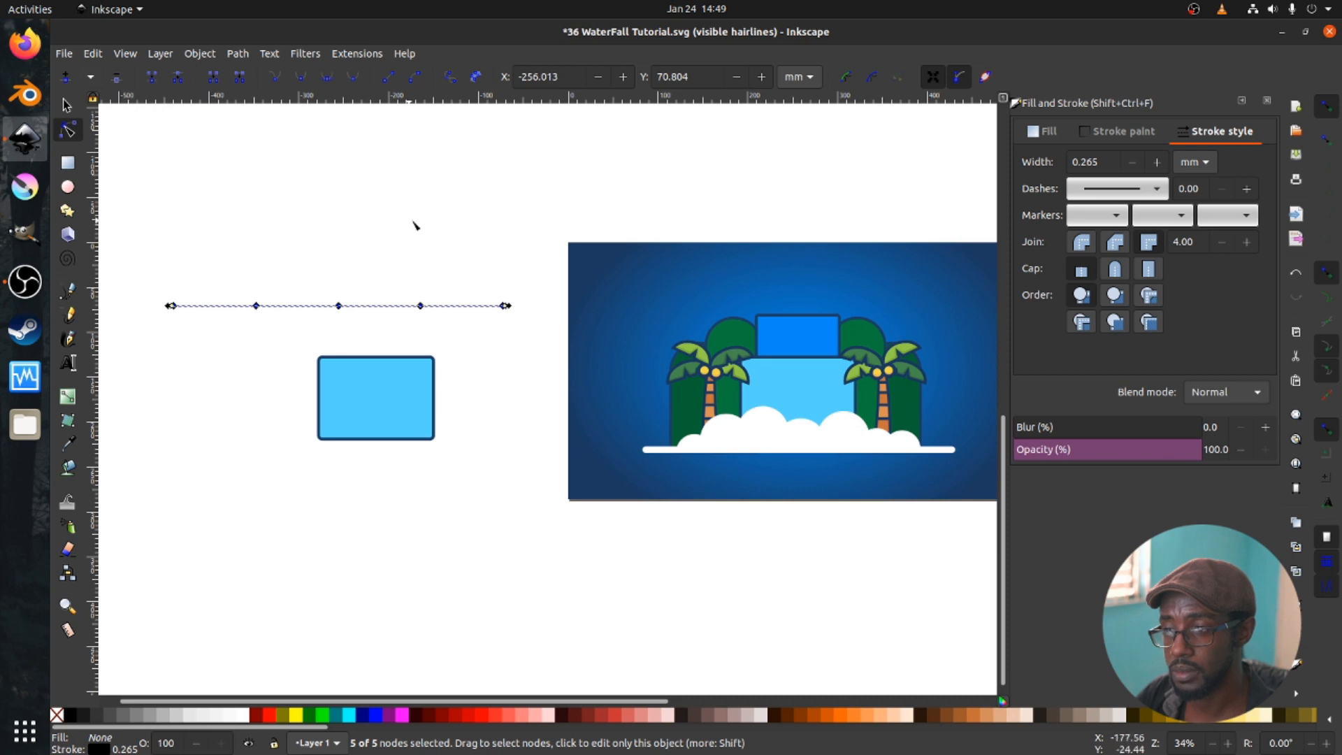
key("s")
left_click(434, 256)
- Duplicate the five-node line and place the copy straight above the original, about 70 mm higher
scroll(504, 291, "left", 2)
left_click(532, 306)
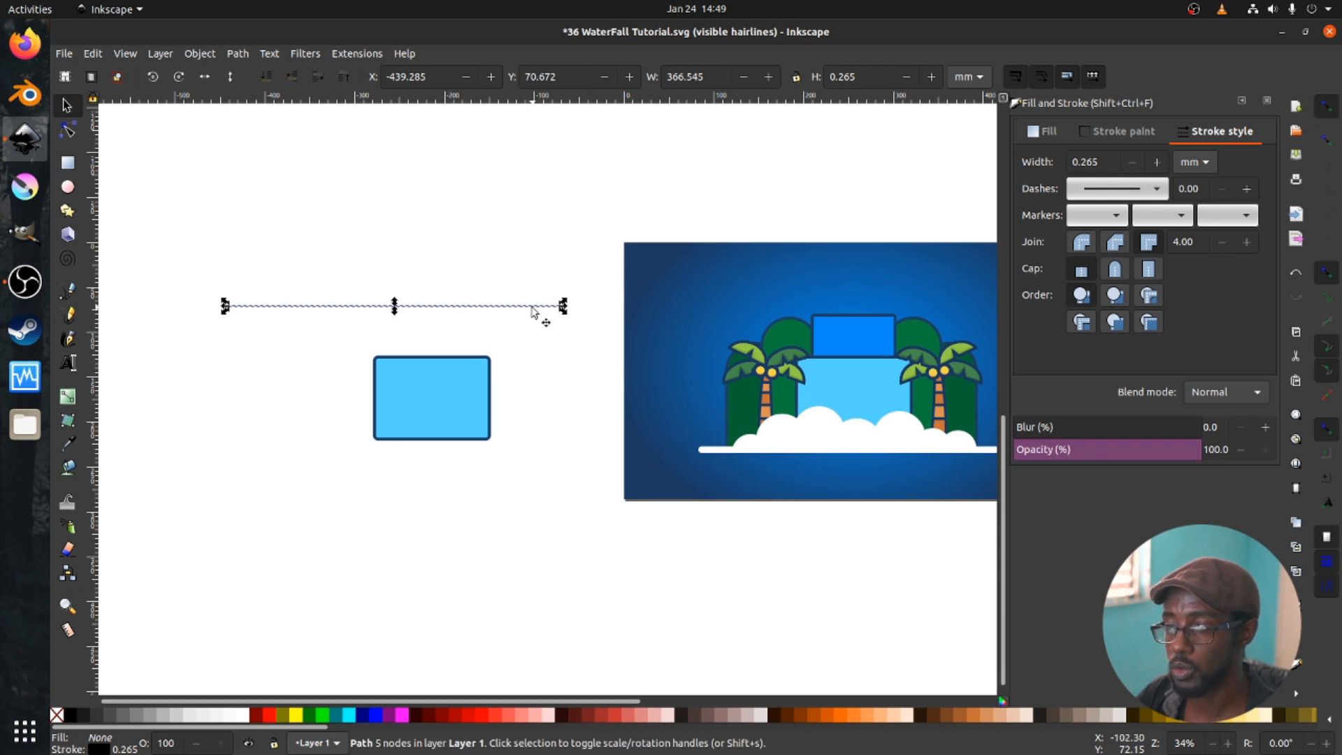
left_click_drag(531, 309, 529, 244)
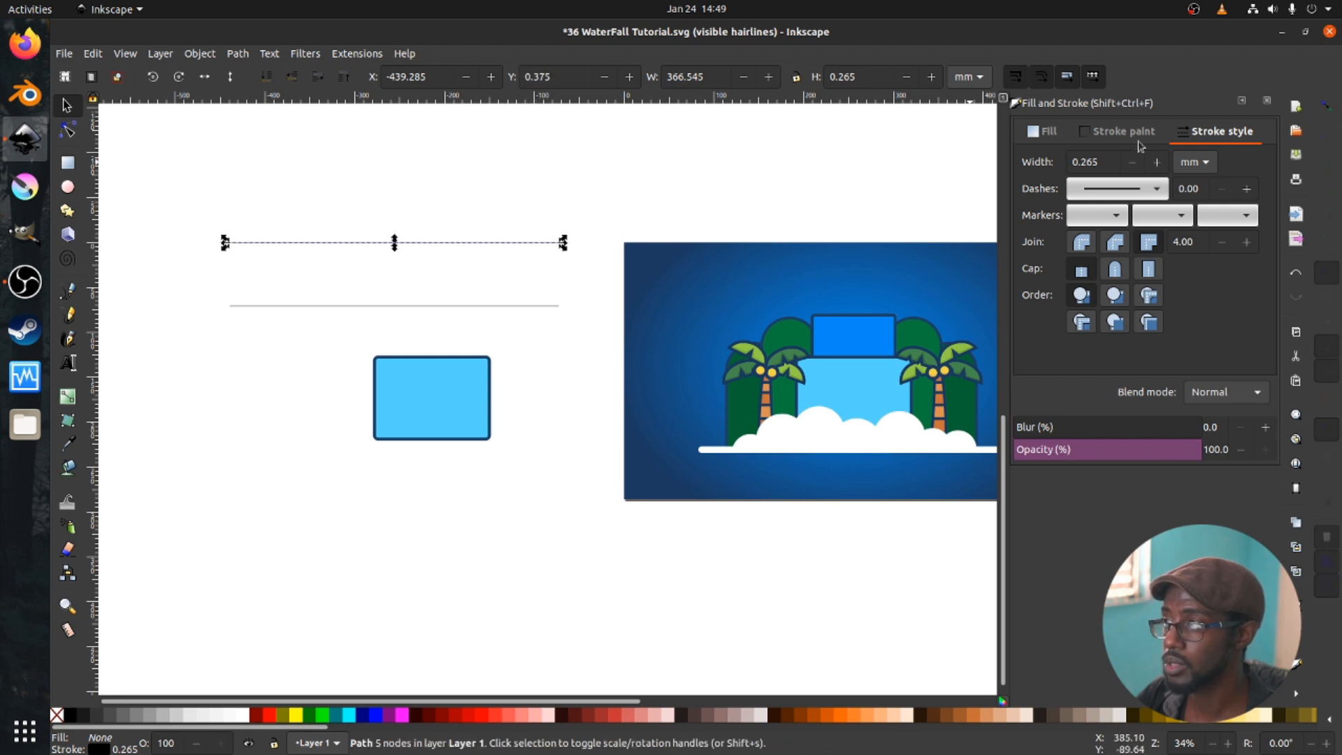
- Duplicate both horizontal lines together and move the copies to the left, almost end to end with the originals
scroll(479, 255, "left", 2)
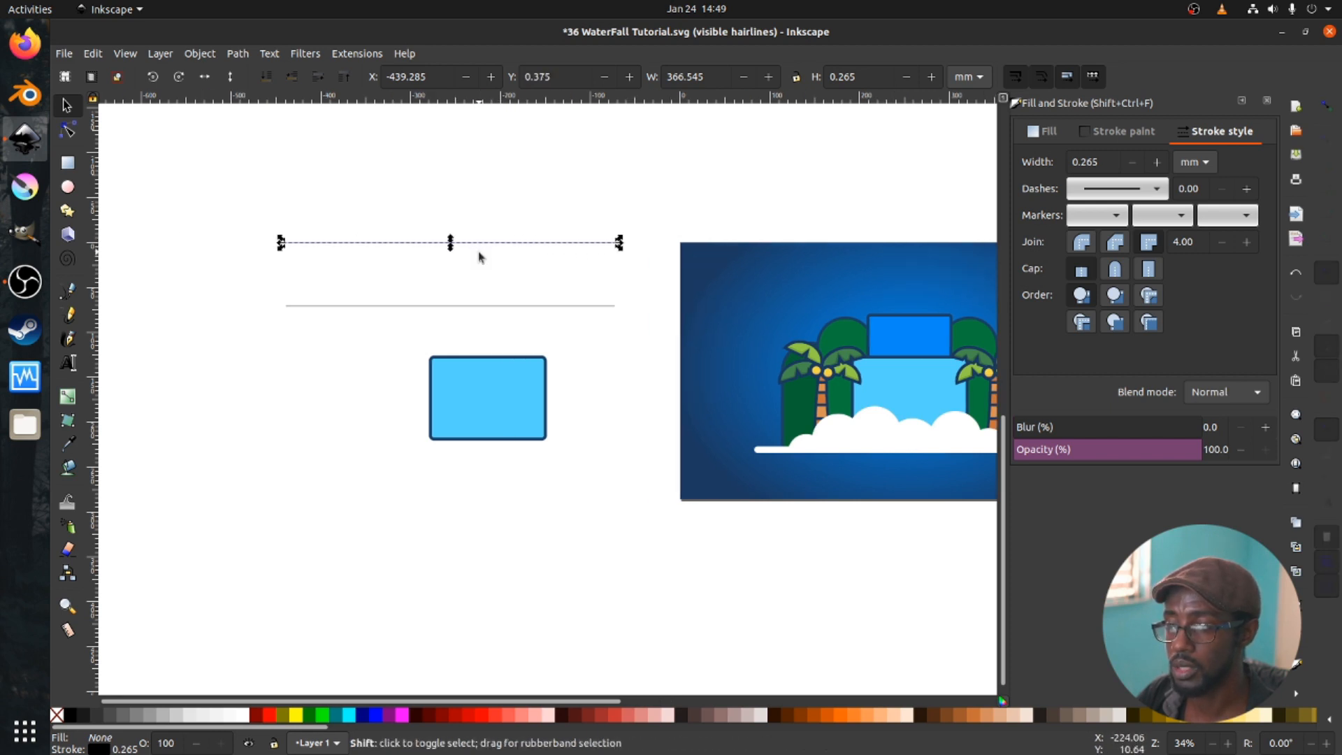
left_click(512, 307, "shift")
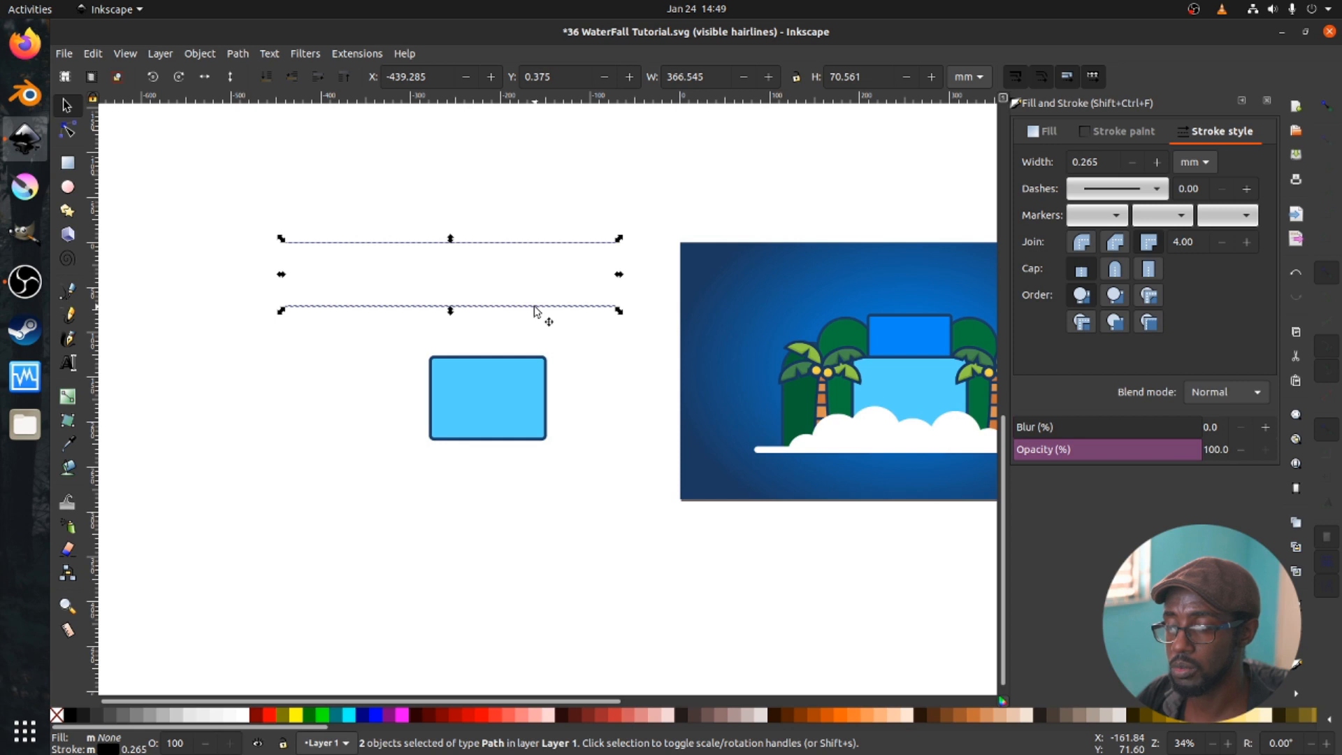
left_click_drag(535, 311, 203, 304)
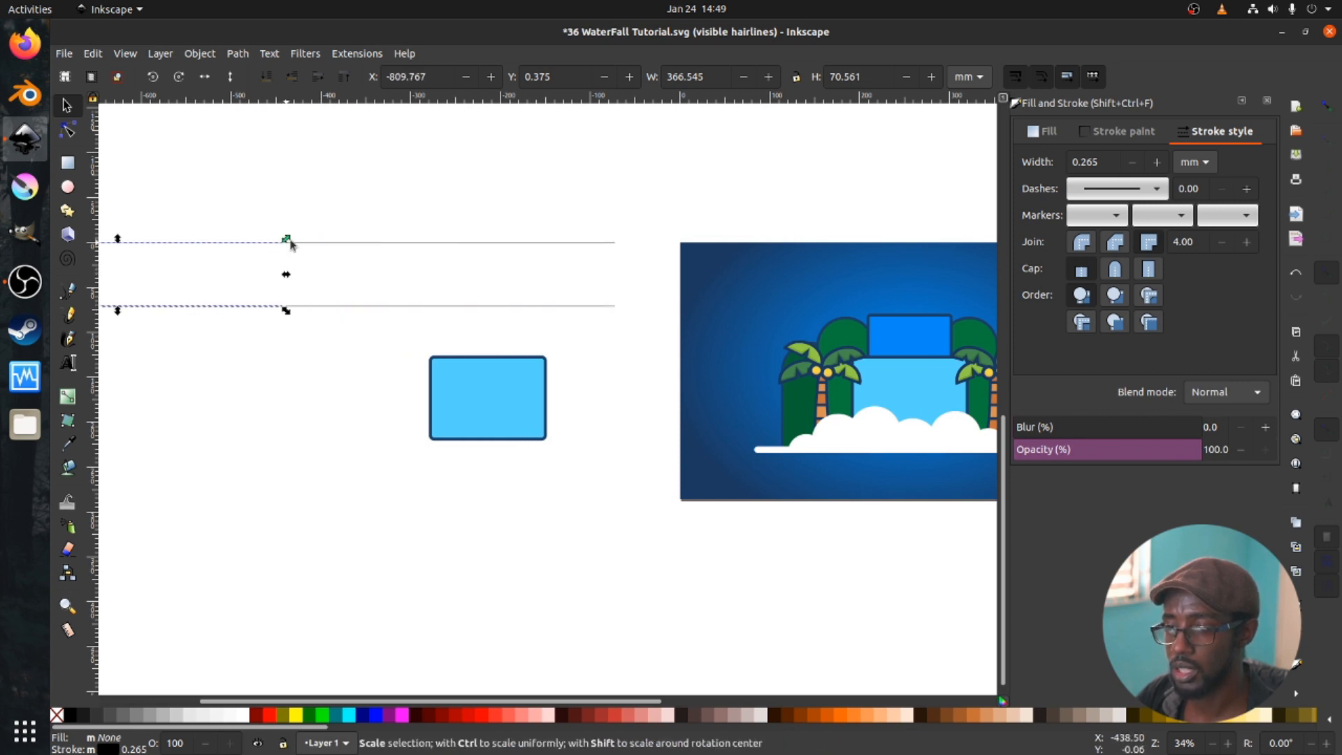
left_click(299, 322)
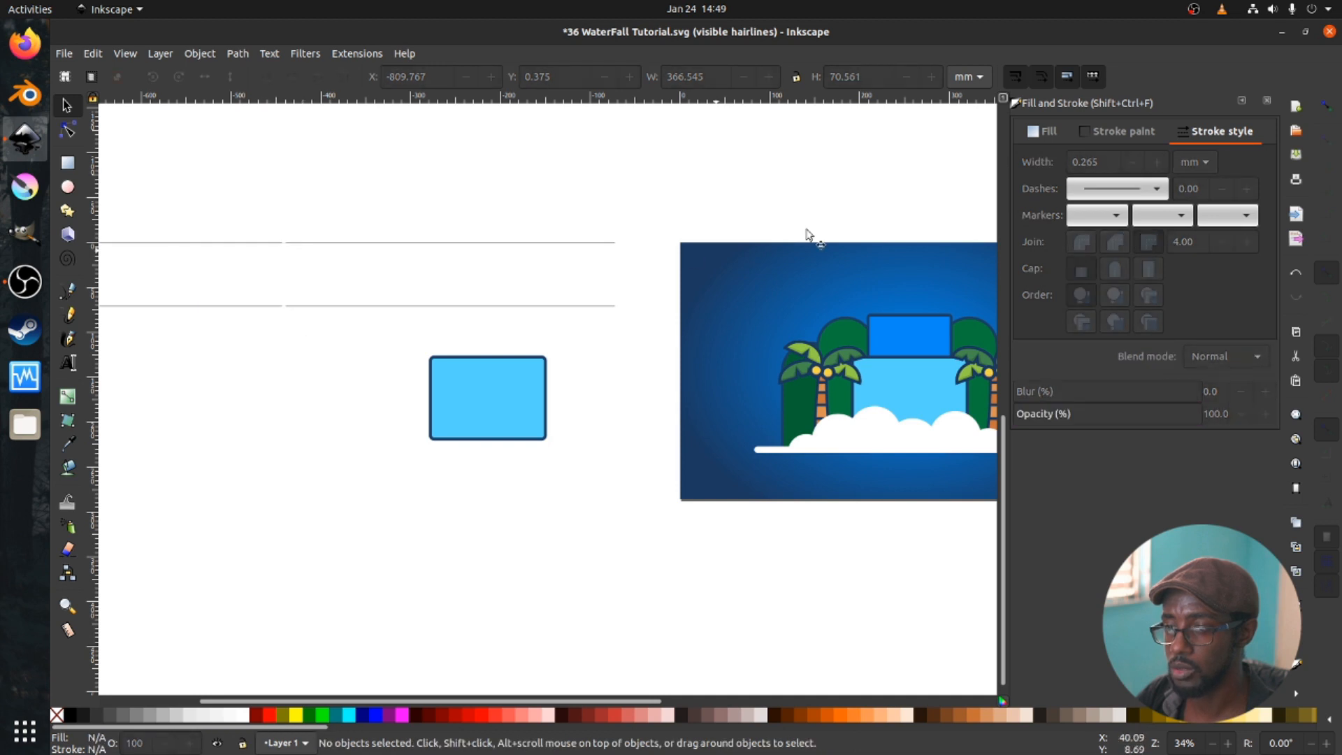
- Enable snapping and snap the left pair of lines end to end onto the right pair at their cusp nodes
left_click(1330, 110)
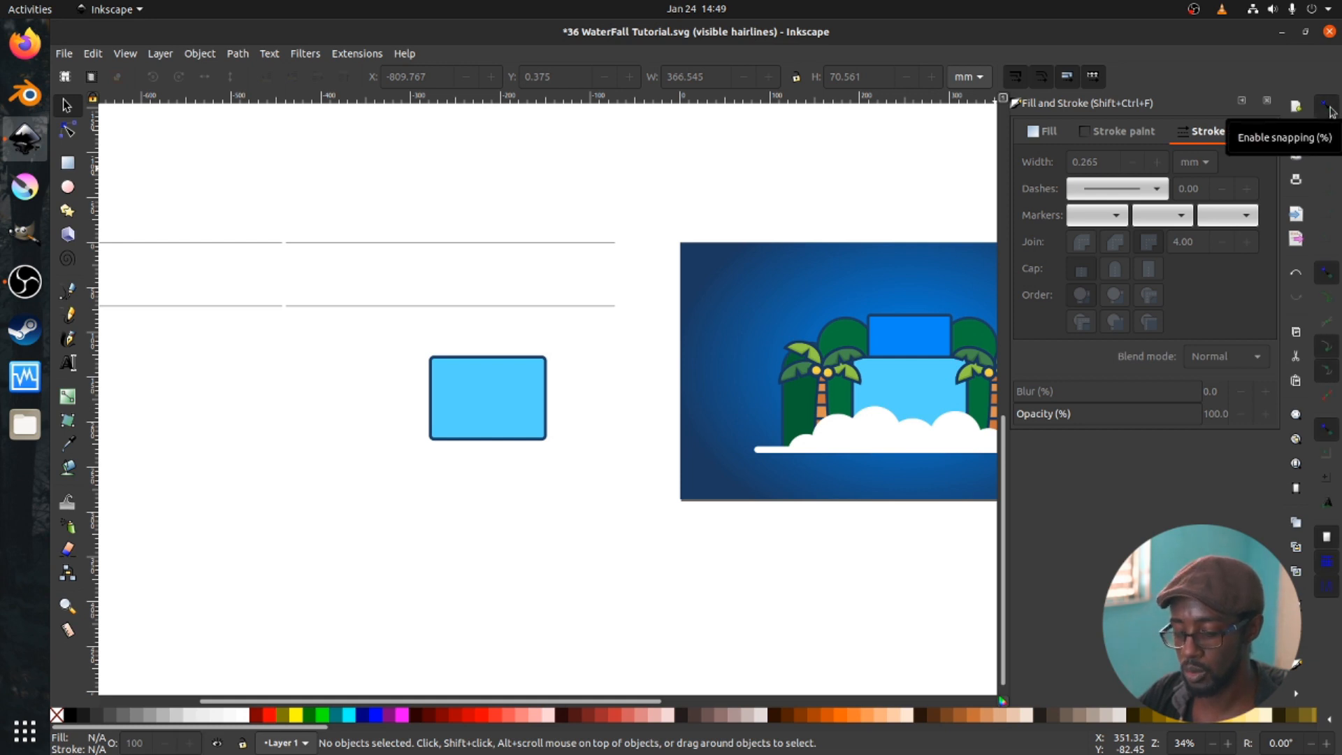
key("shift")
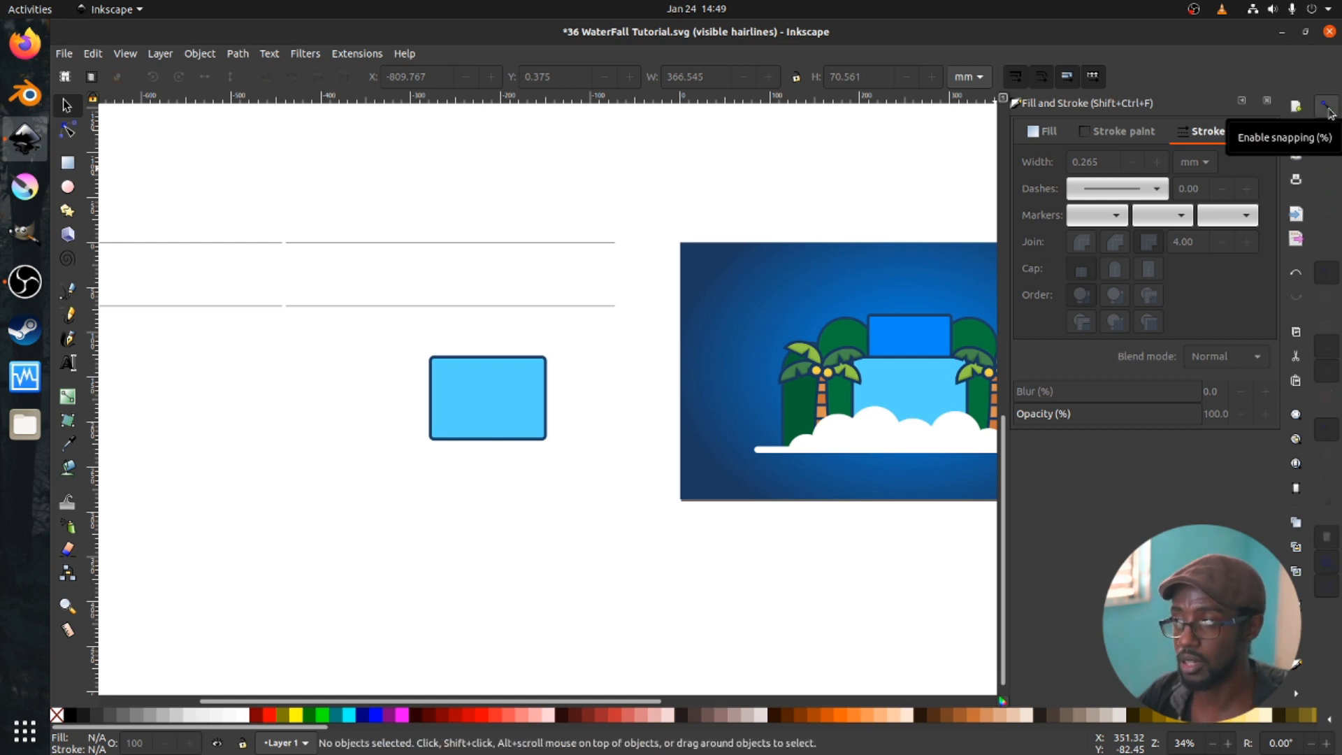
left_click(253, 243)
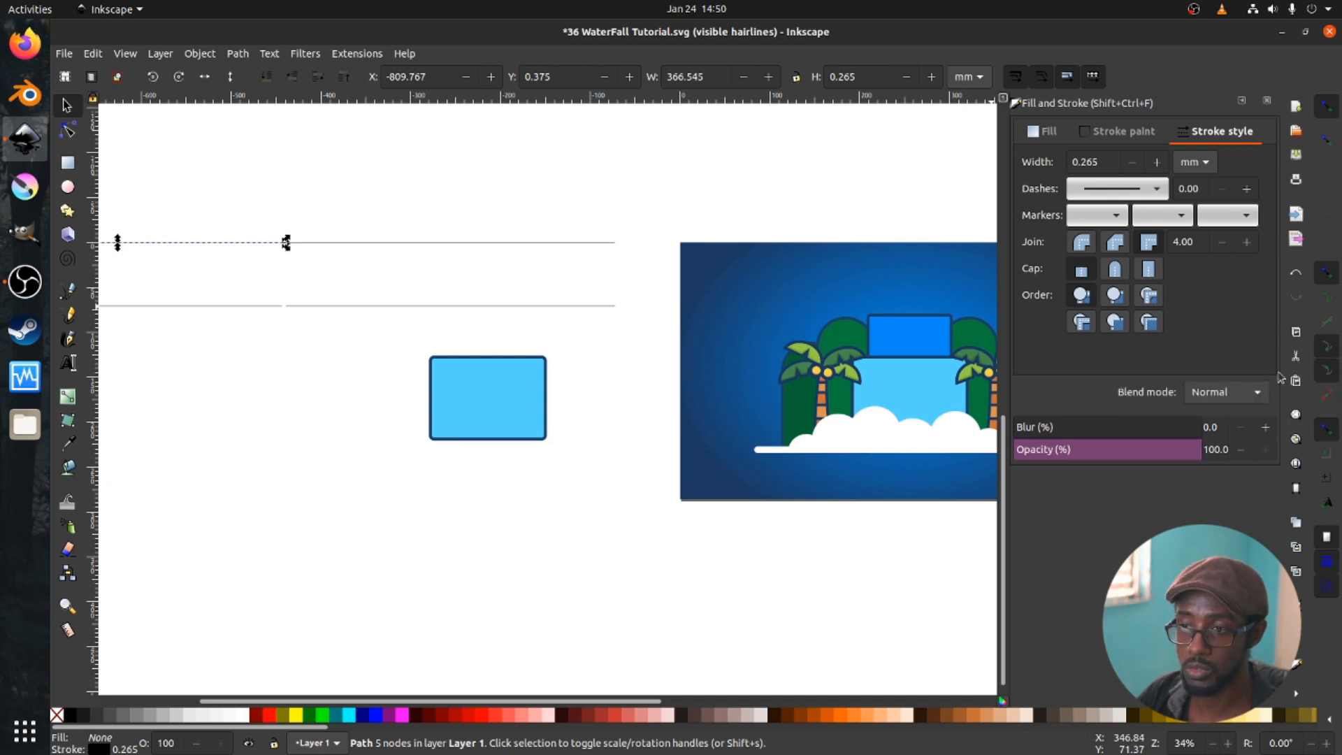
left_click(253, 307, "shift")
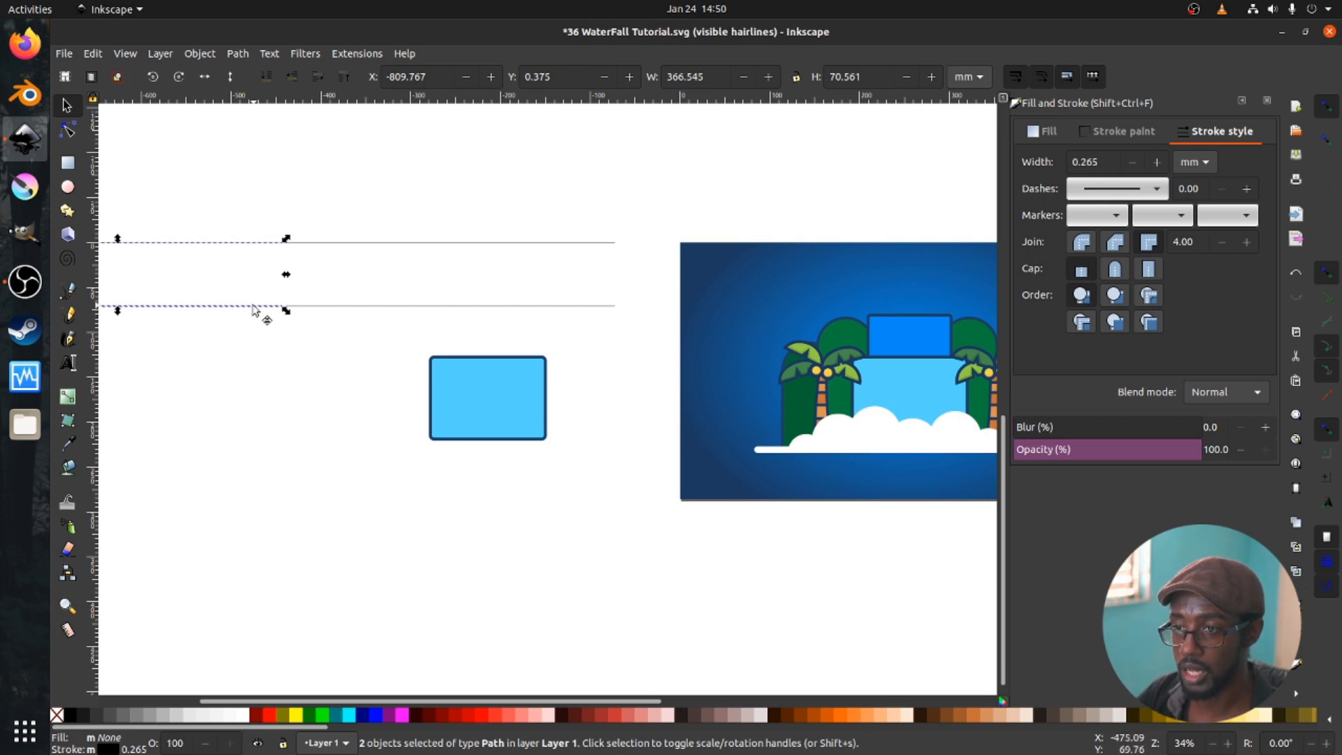
left_click_drag(252, 308, 264, 308)
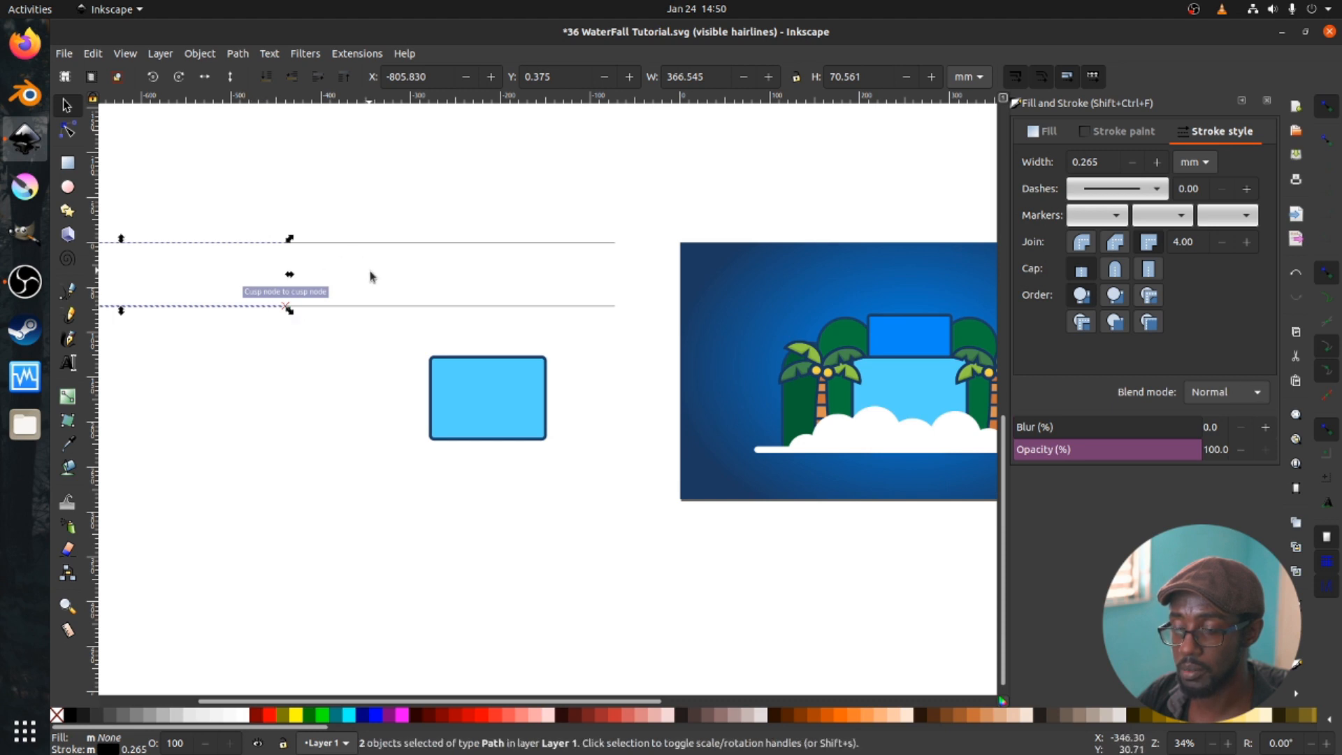
left_click(366, 294)
- Draw a nine-node Bezier zigzag with four peaks, snapping alternately to the nodes of the lower and upper guide lines across their full length
scroll(527, 269, "left", 6)
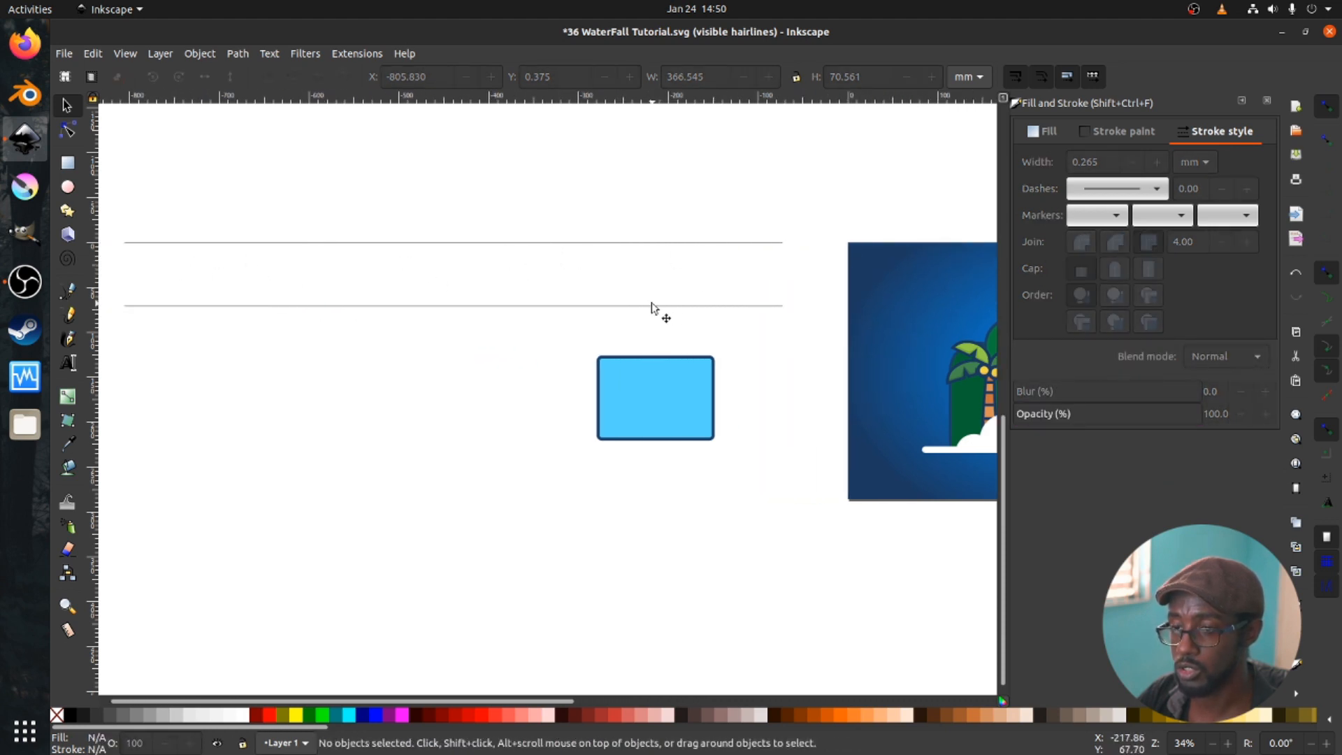
left_click(68, 340)
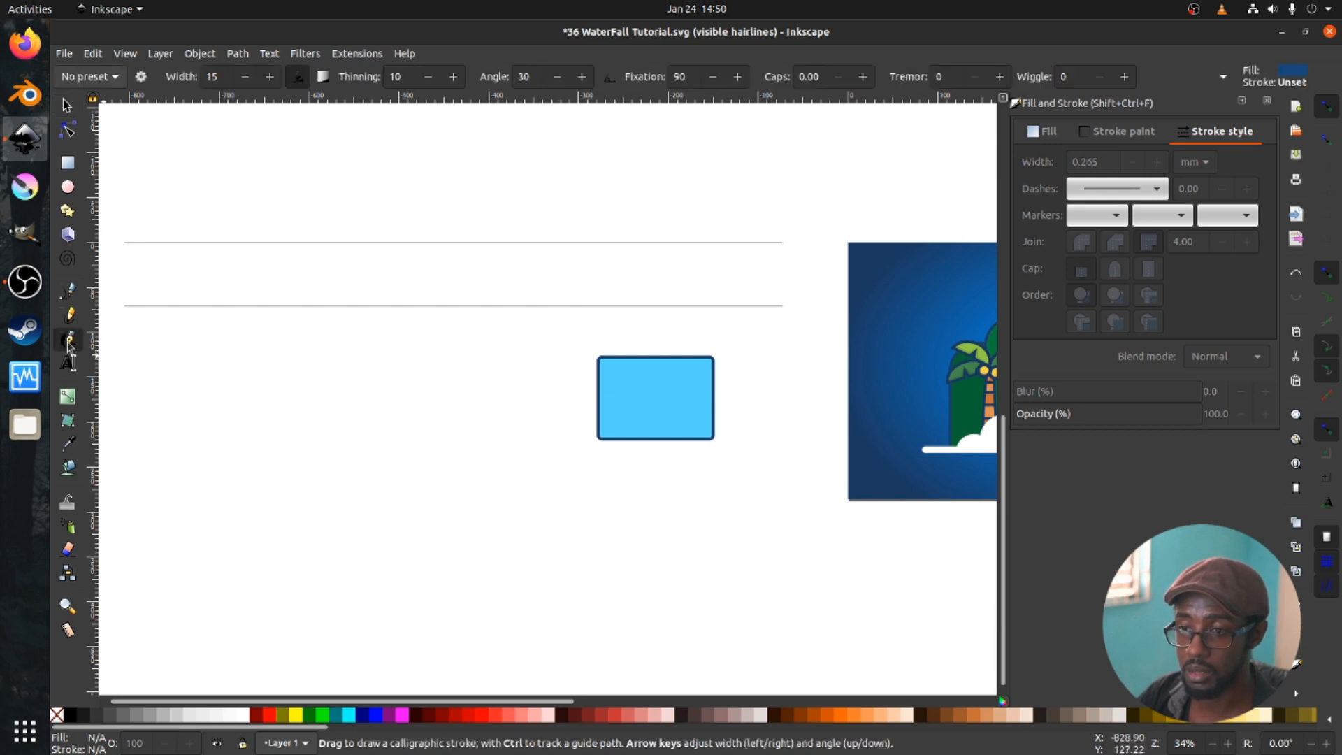
key("b")
left_click(125, 307)
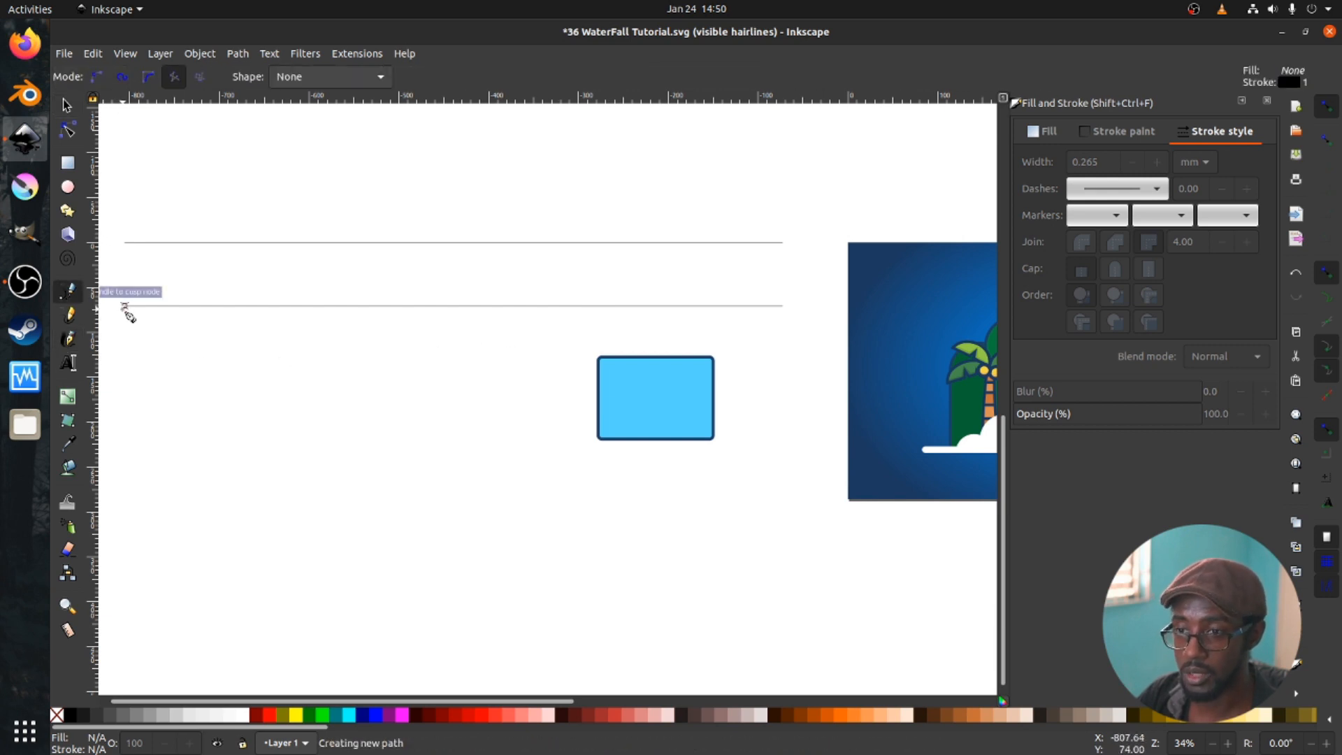
left_click(206, 243)
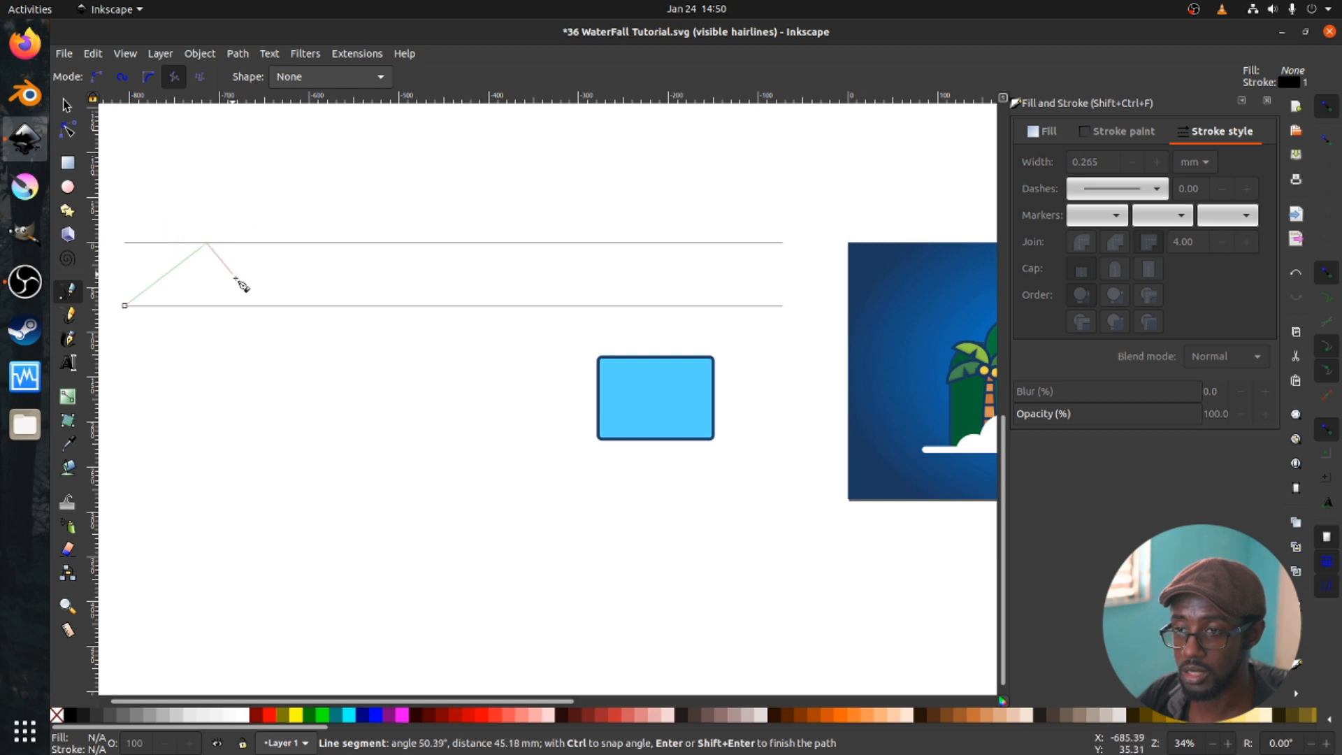
left_click(289, 306)
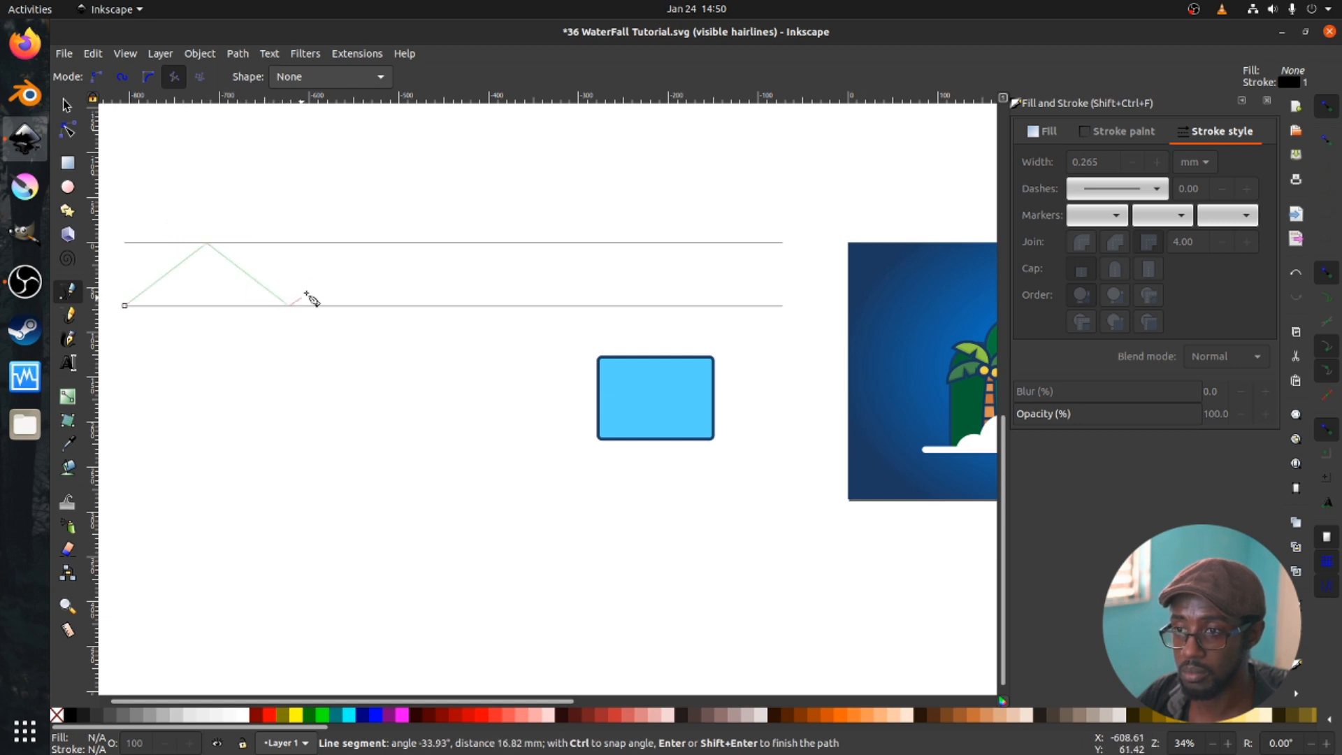
left_click(371, 242)
left_click(454, 306)
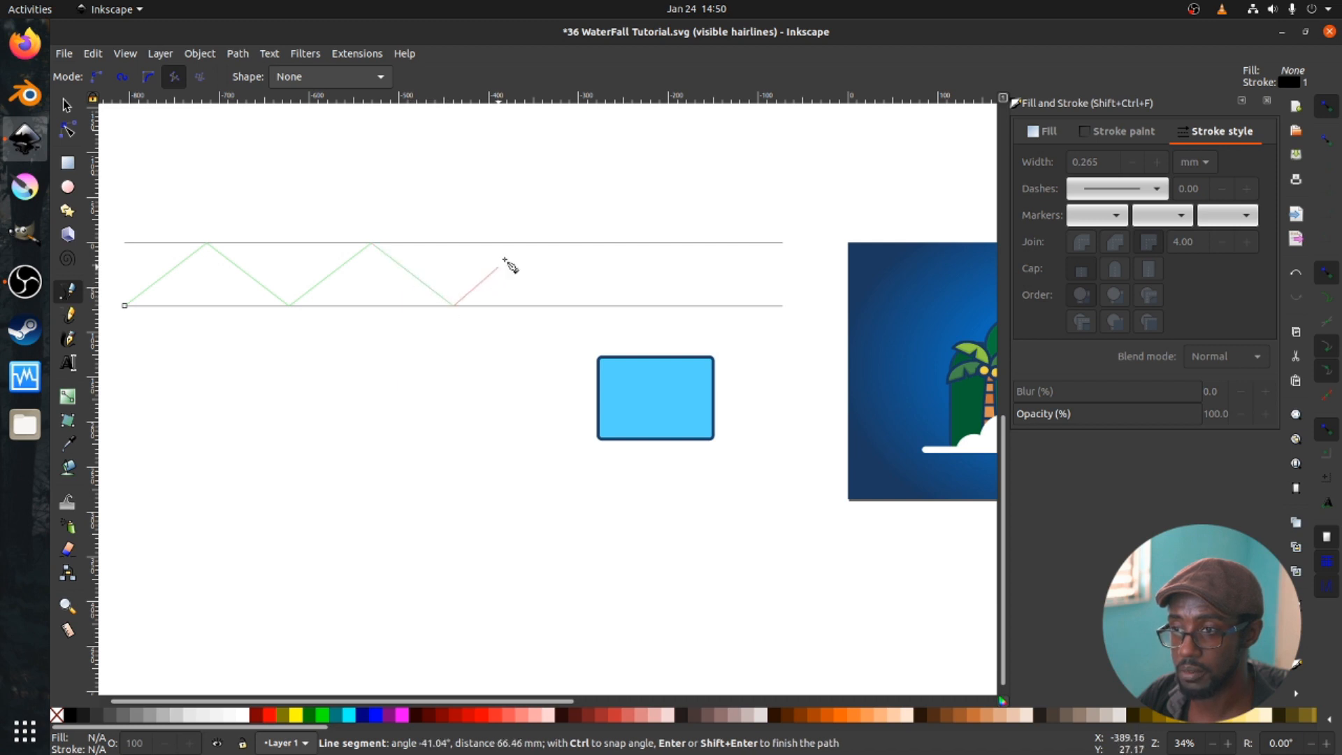
left_click(535, 244)
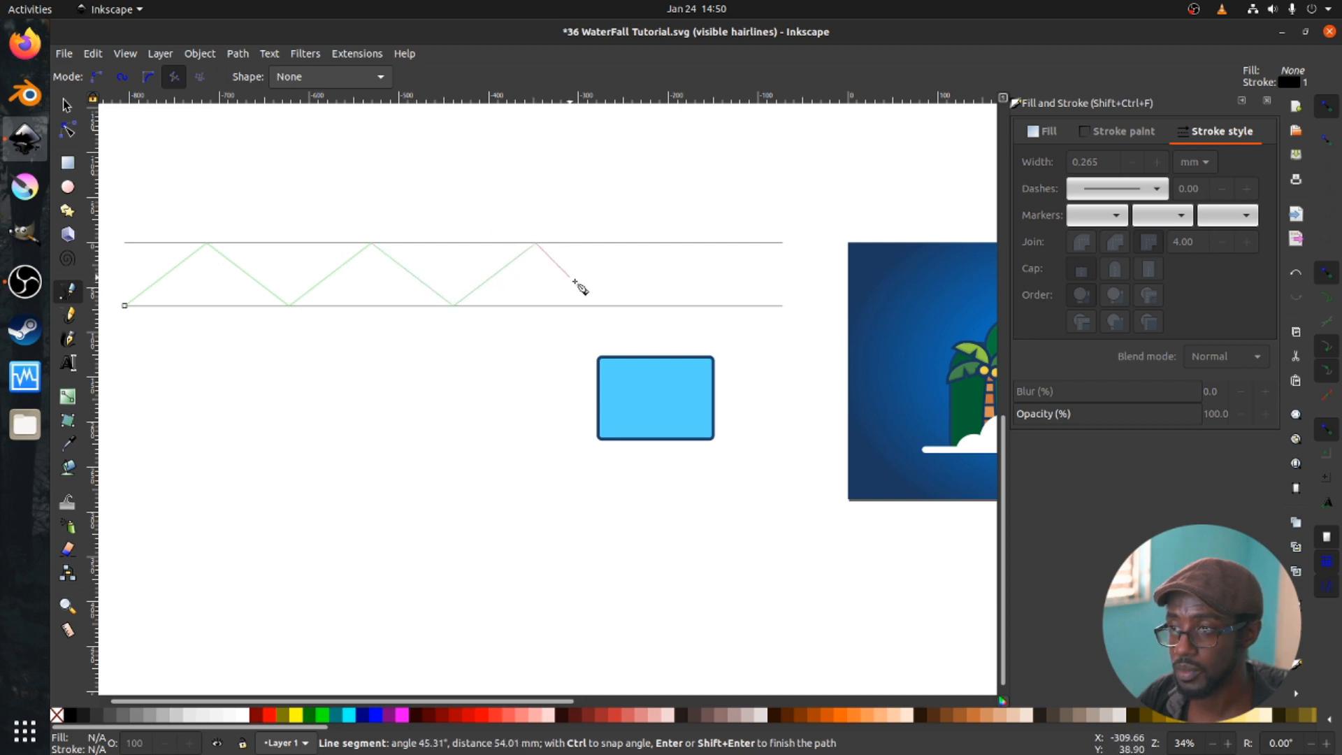
left_click(618, 305)
left_click(701, 242)
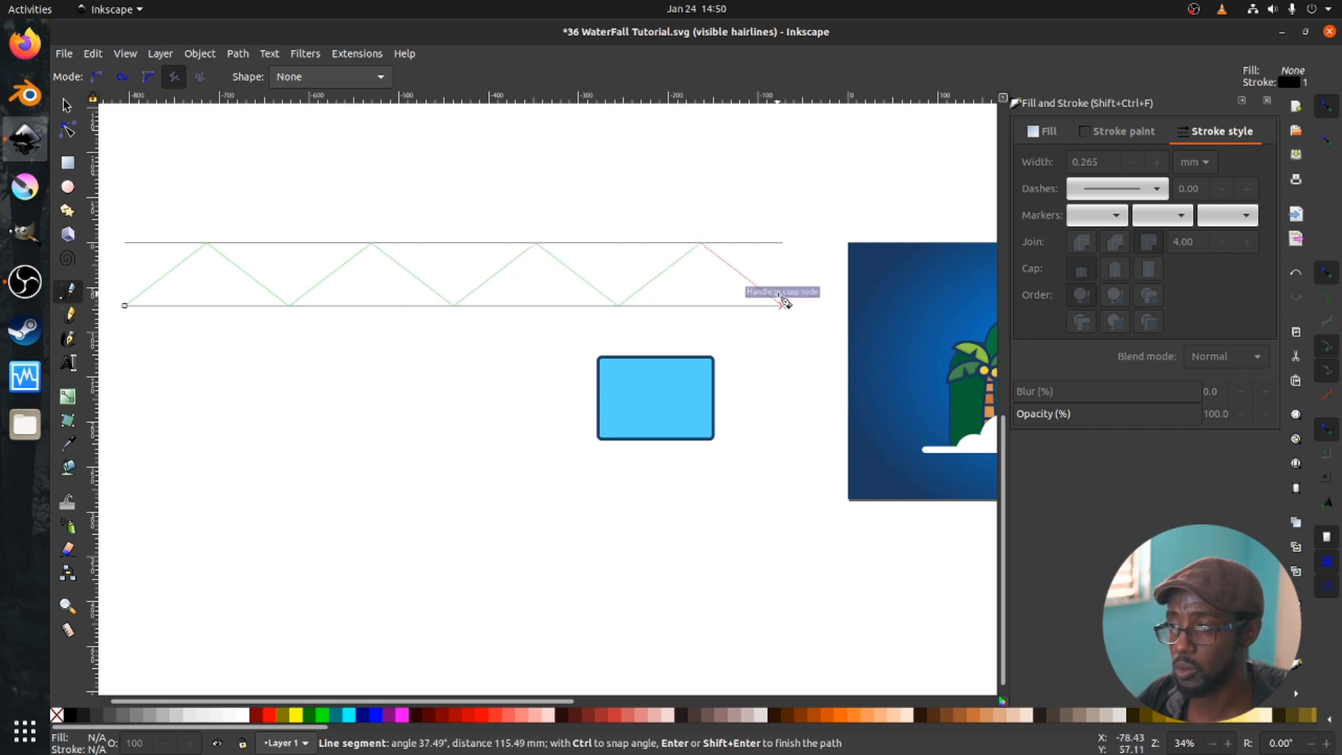
double_click(785, 306)
key("s")
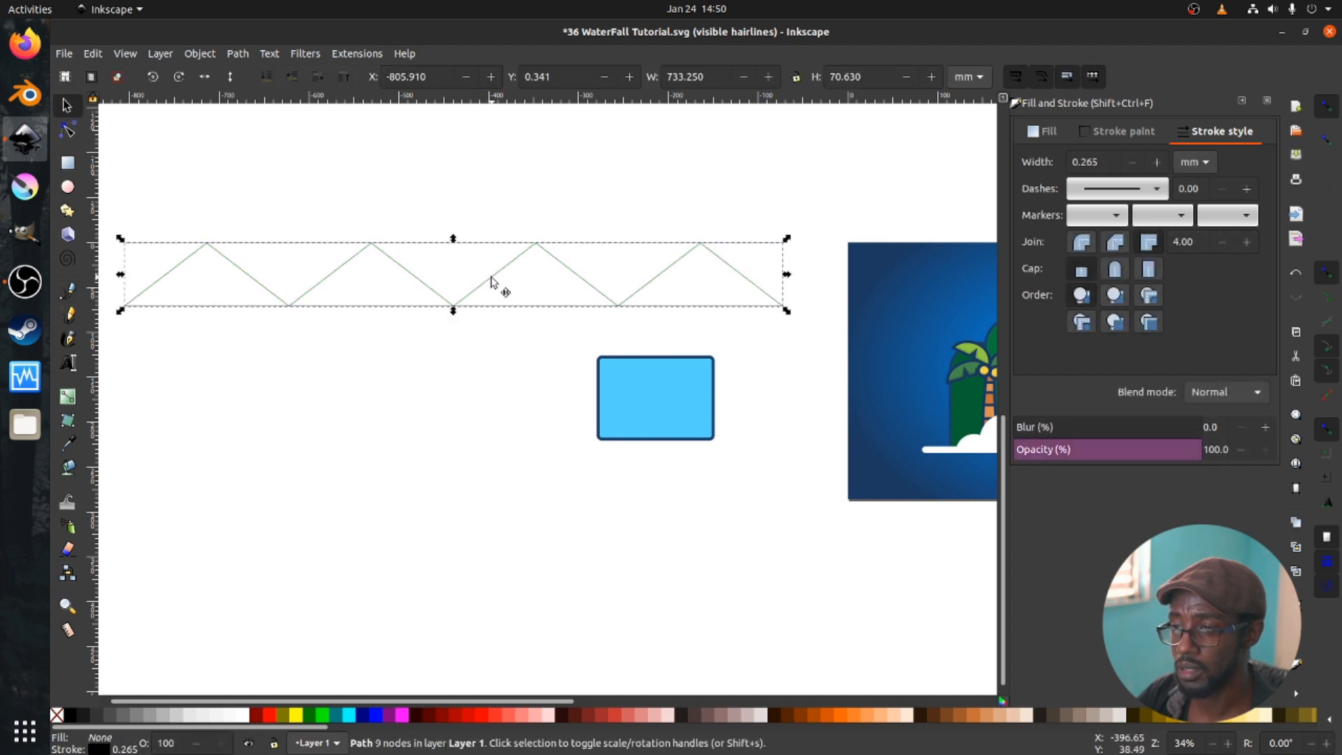
- Select all nine nodes of the zigzag and make them smooth, turning the path into a wave
key("n")
key("s")
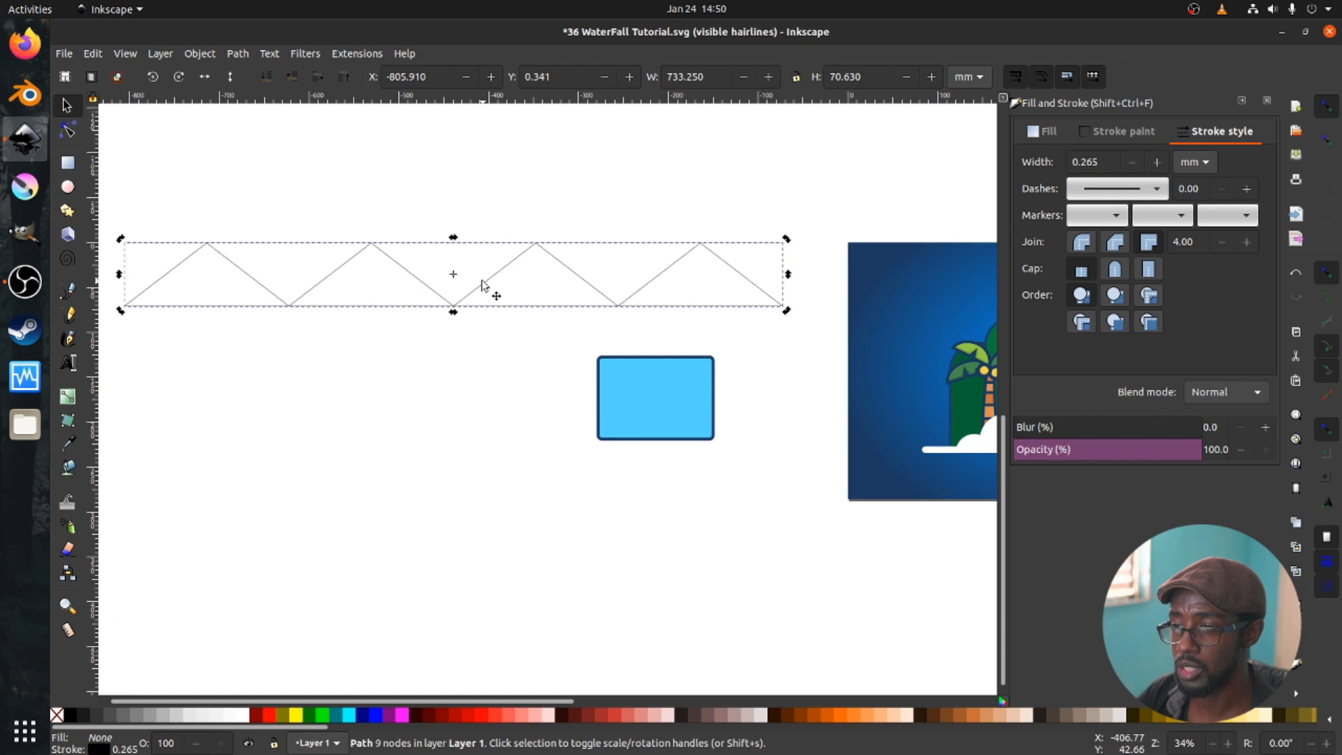
key("n")
key("s")
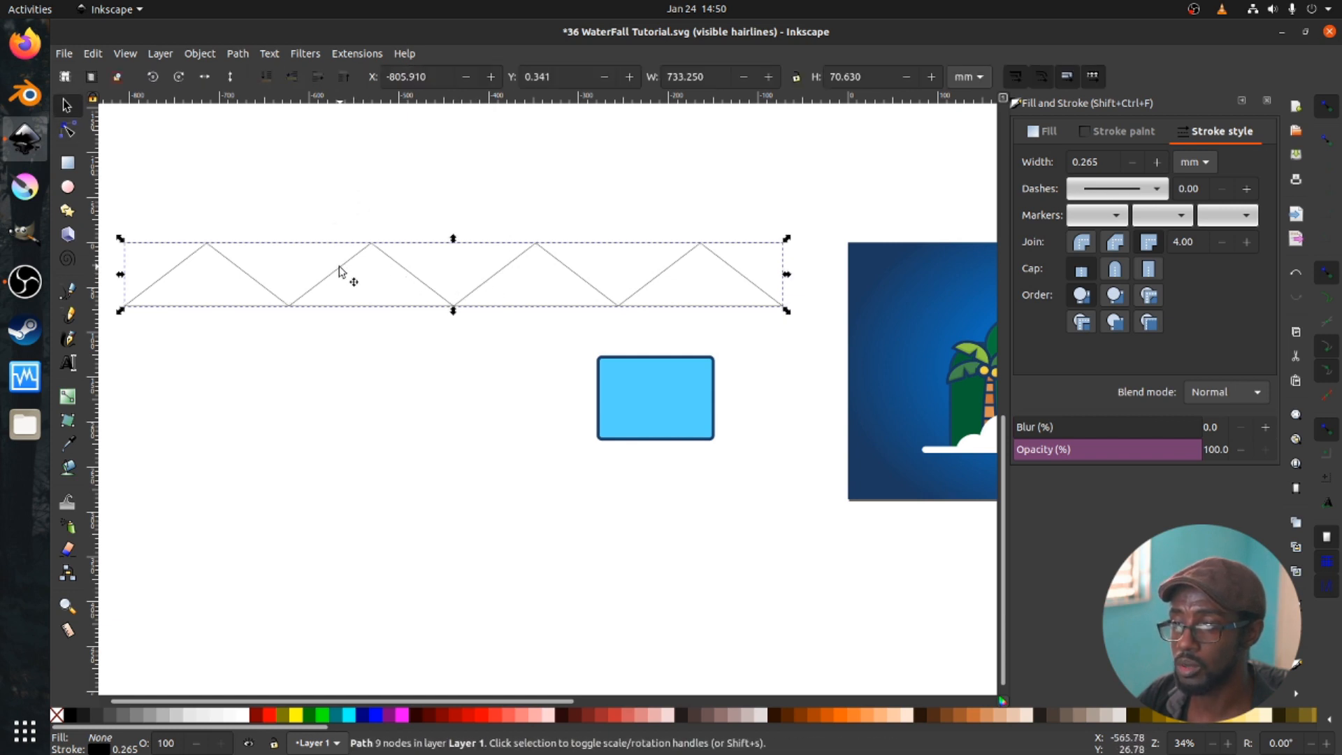
key("n")
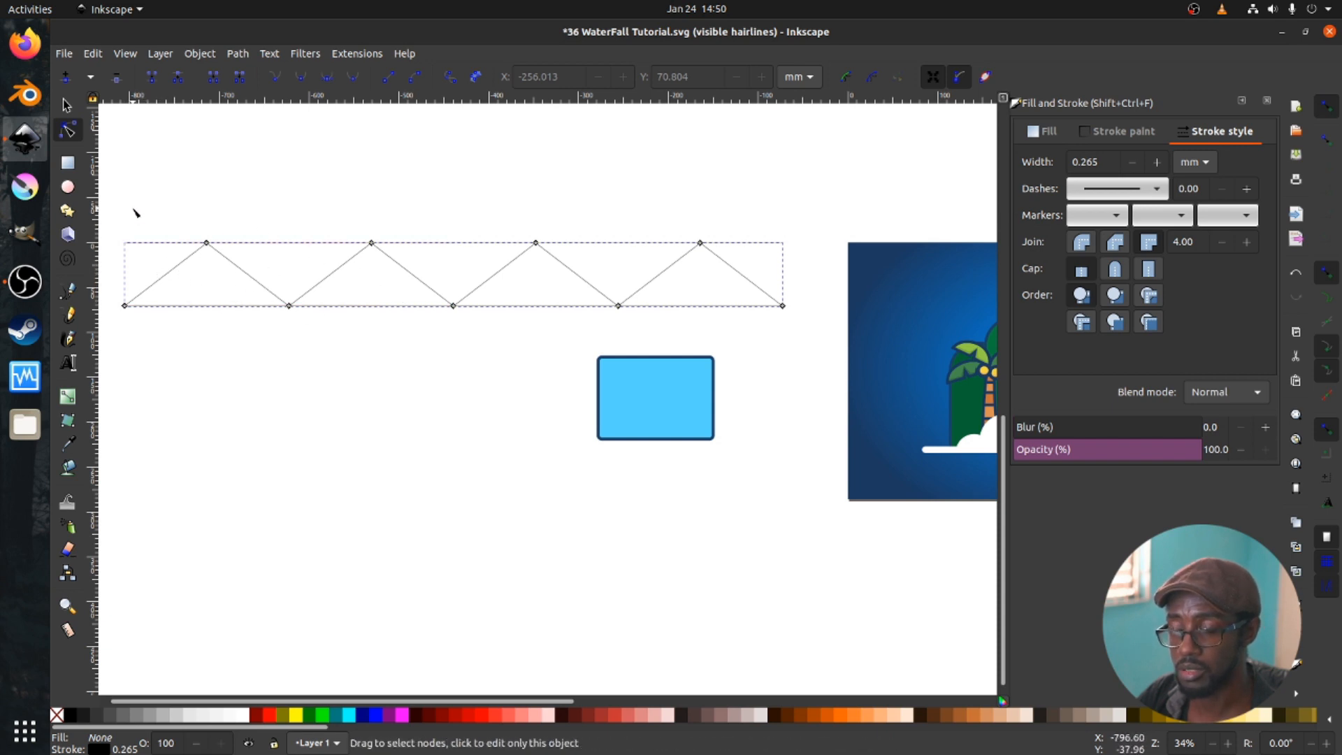
left_click_drag(118, 192, 795, 337)
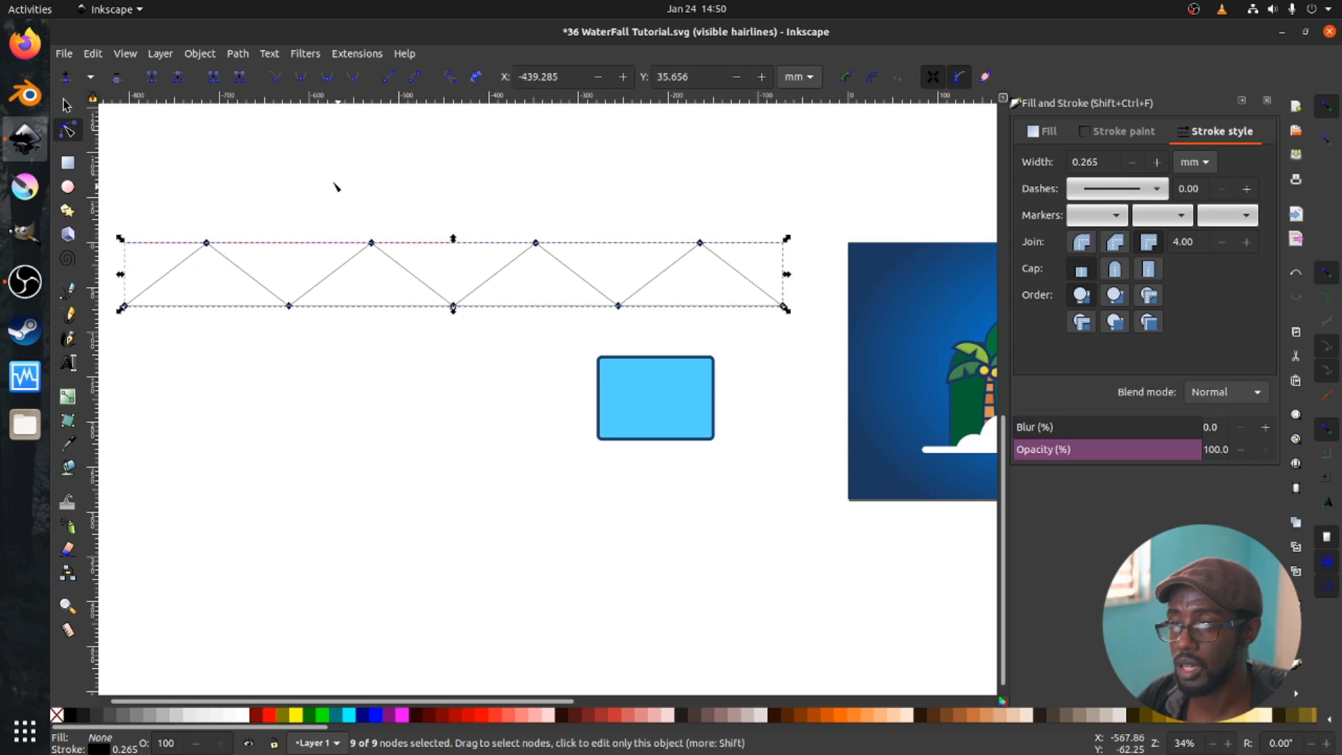
left_click(298, 78)
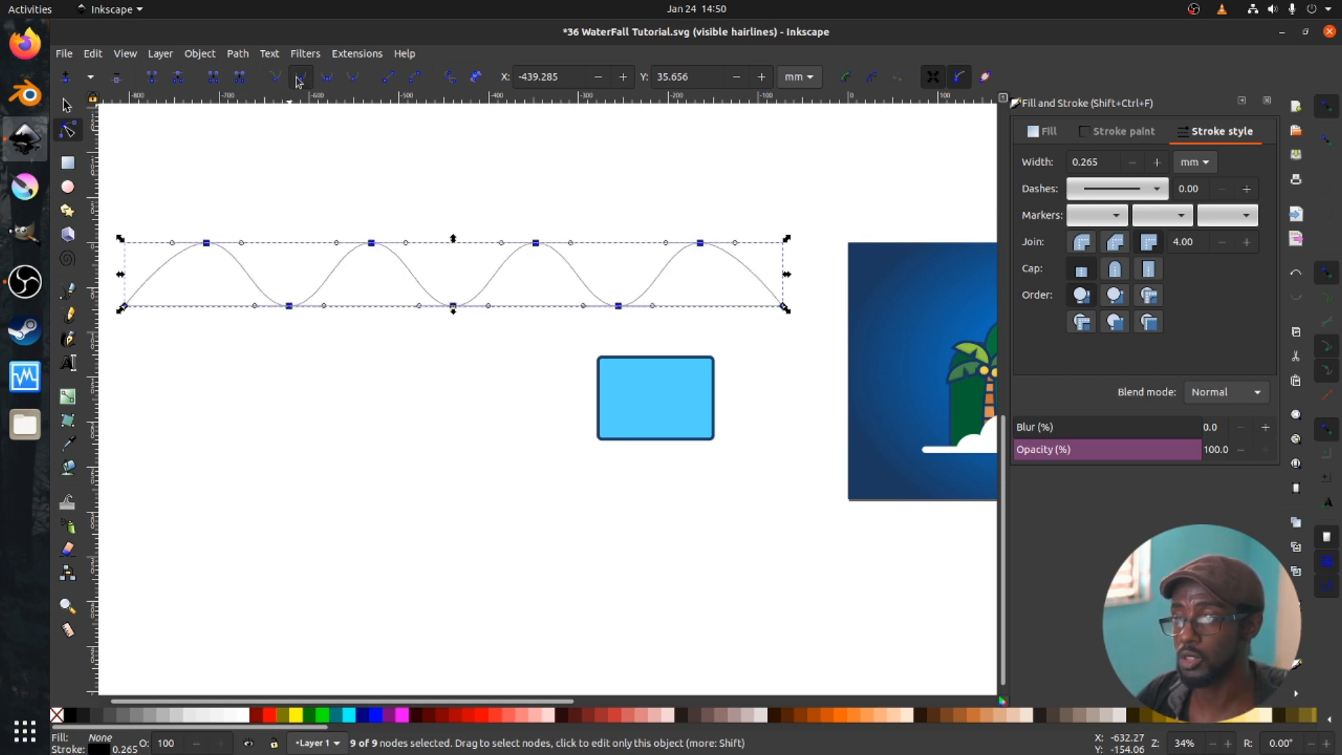
left_click(403, 188)
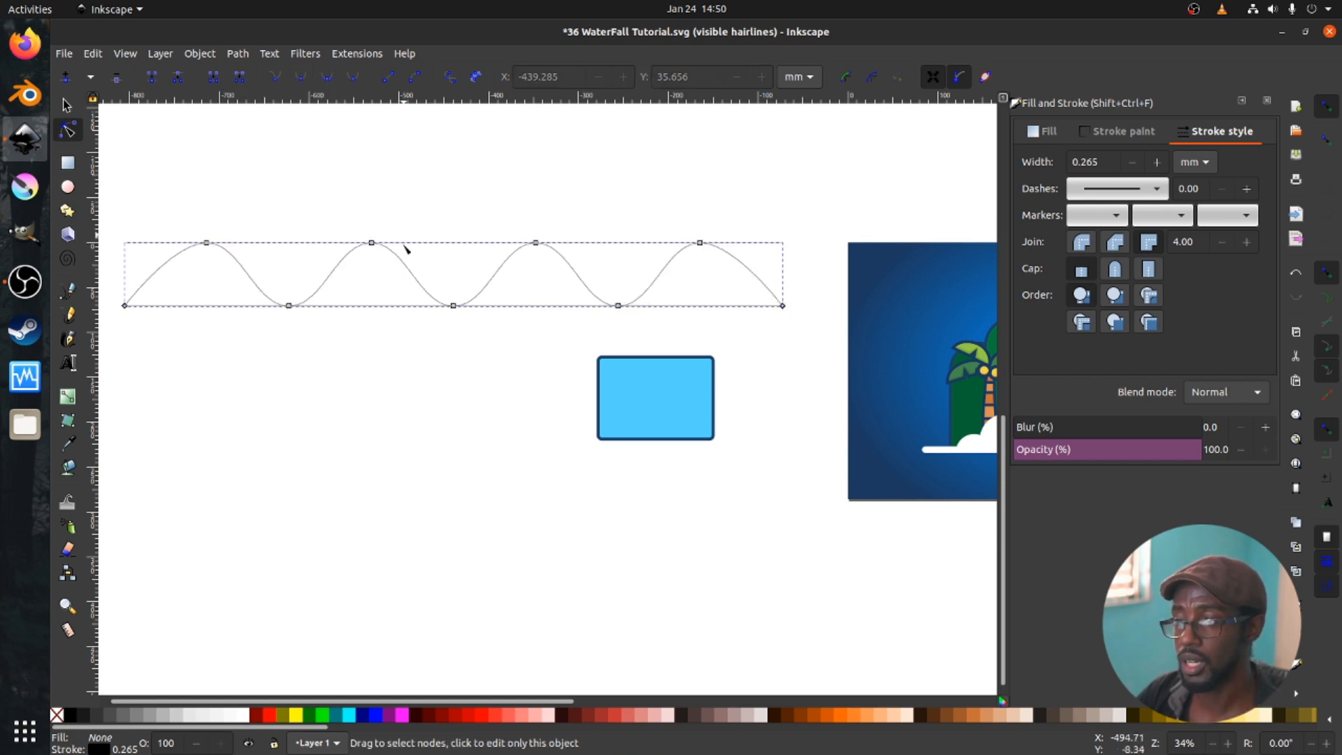
- Move the wave path down and to the right so it crosses the light blue rectangle copy
key("s")
left_click_drag(423, 296, 629, 437)
scroll(685, 443, "right", 3)
scroll(888, 454, "left", 2)
scroll(887, 454, "right", 4)
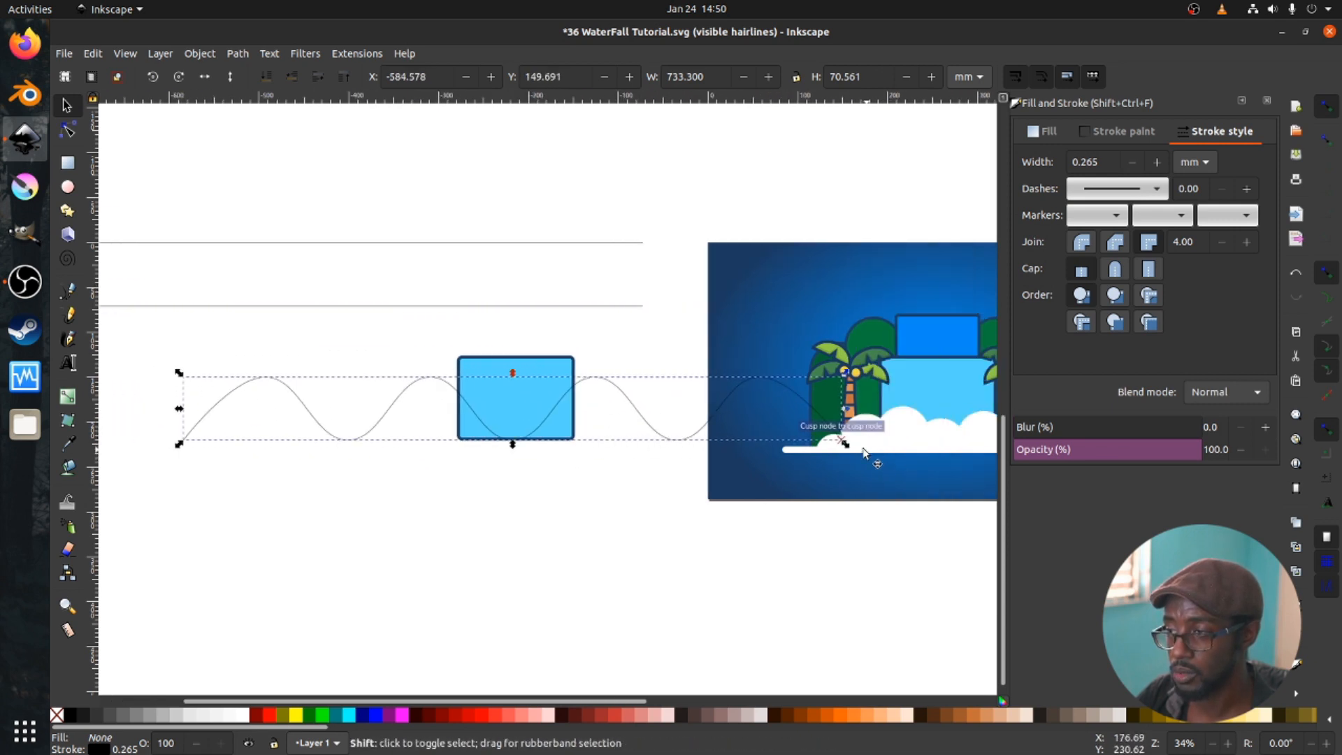
- Scale the wave to about 305 mm wide, flatten it to about 20 mm high, and move it up to the light blue rectangle's middle
left_click_drag(846, 445, 651, 434)
scroll(584, 427, "up", 3)
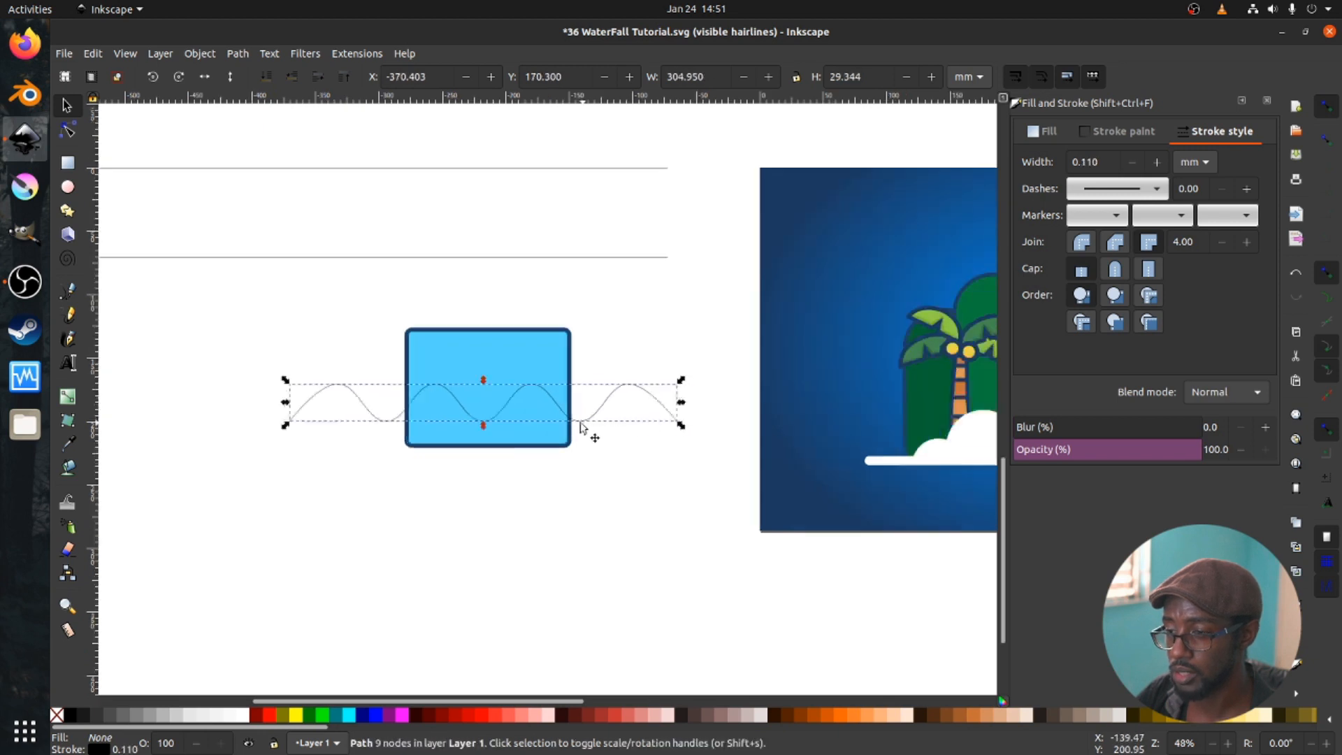
left_click_drag(390, 425, 392, 414)
scroll(521, 437, "down", 1)
scroll(521, 437, "down", 1)
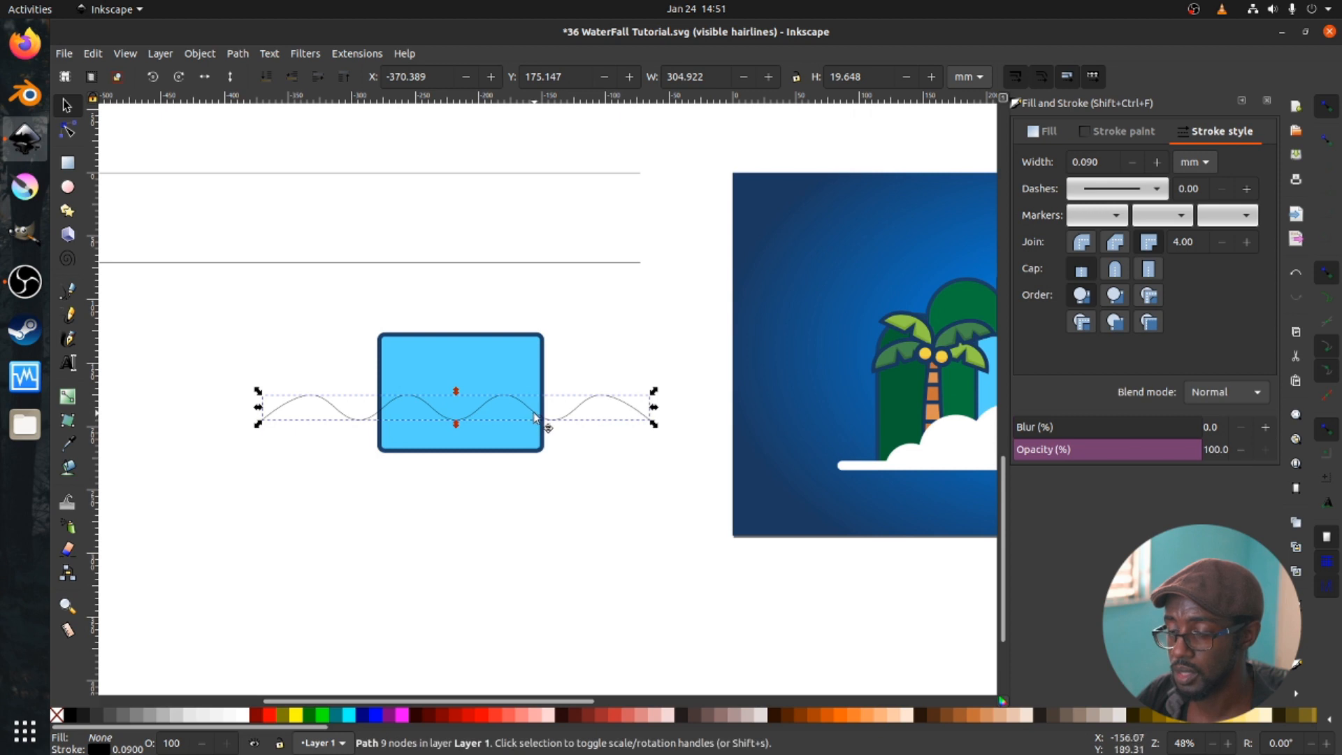
left_click_drag(543, 425, 596, 404)
scroll(518, 402, "up", 2)
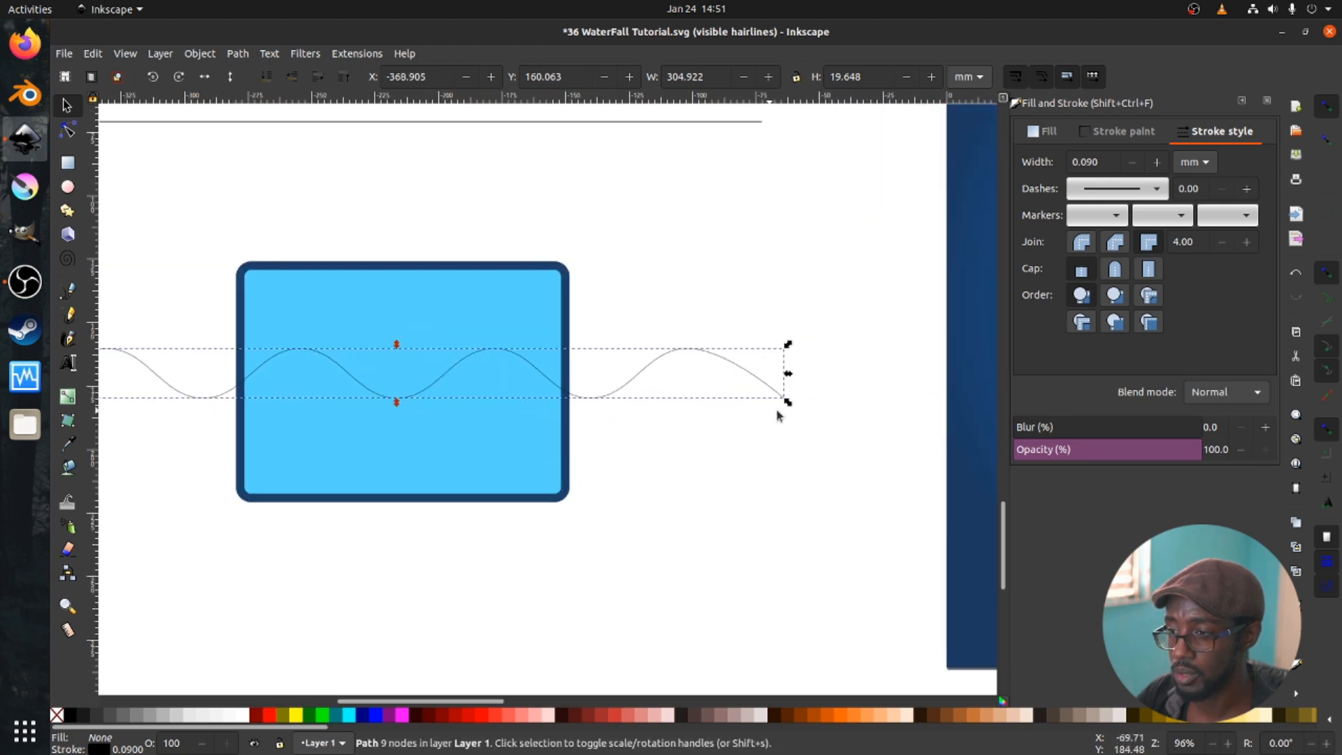
- Scale the wave down about its center to about 178 mm wide and 11 mm high, keeping both ends outside the rectangle
left_click_drag(795, 403, 641, 409)
left_click(644, 419)
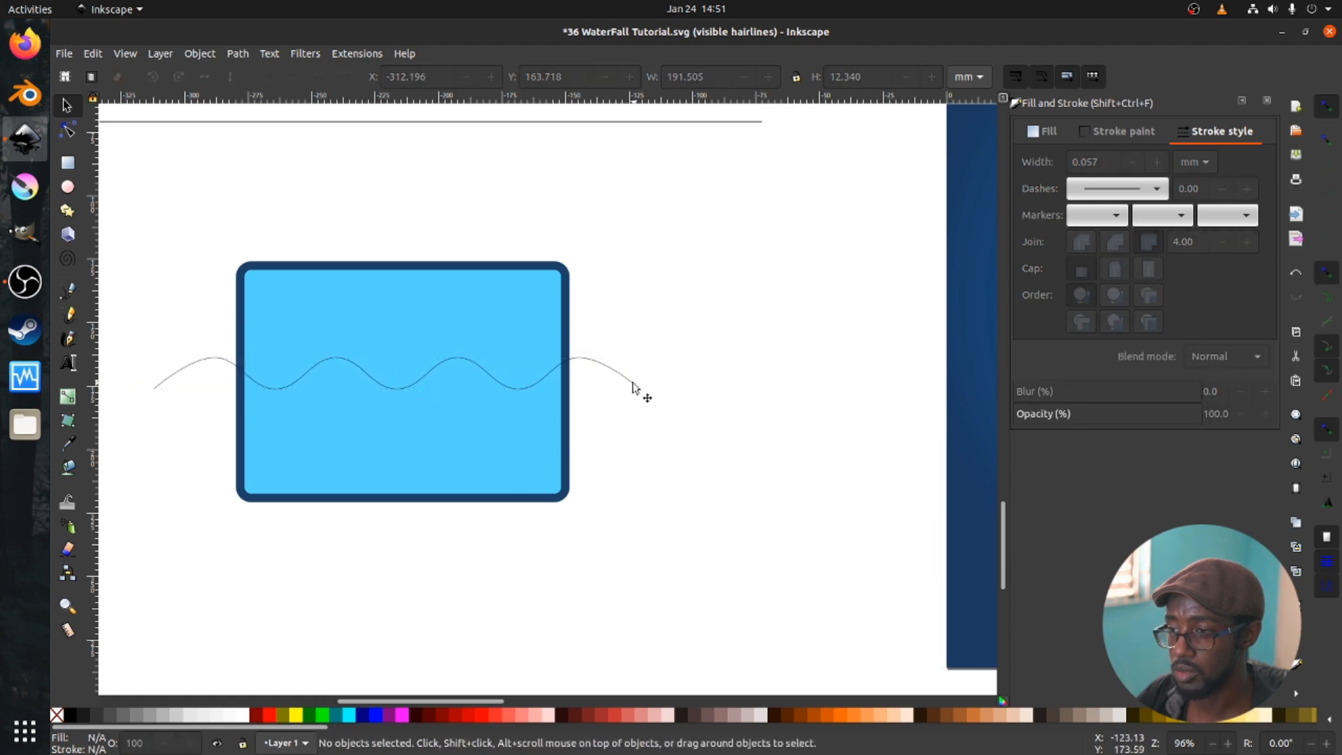
left_click(633, 387)
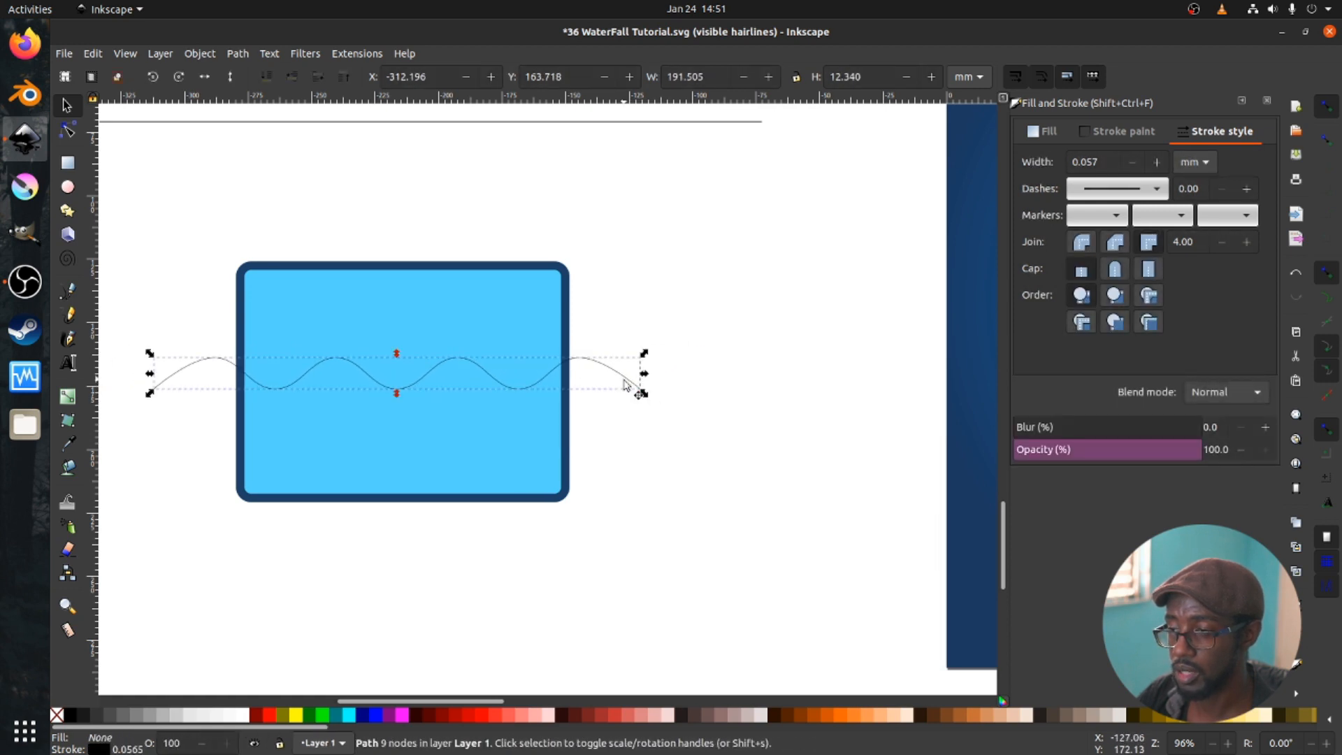
mouse_move(640, 396)
left_mouse_down()
mouse_move(701, 434)
mouse_move(665, 426)
mouse_move(659, 417)
mouse_move(719, 440)
mouse_move(615, 412)
mouse_move(625, 418)
left_mouse_up()
scroll(524, 374, "up", 2)
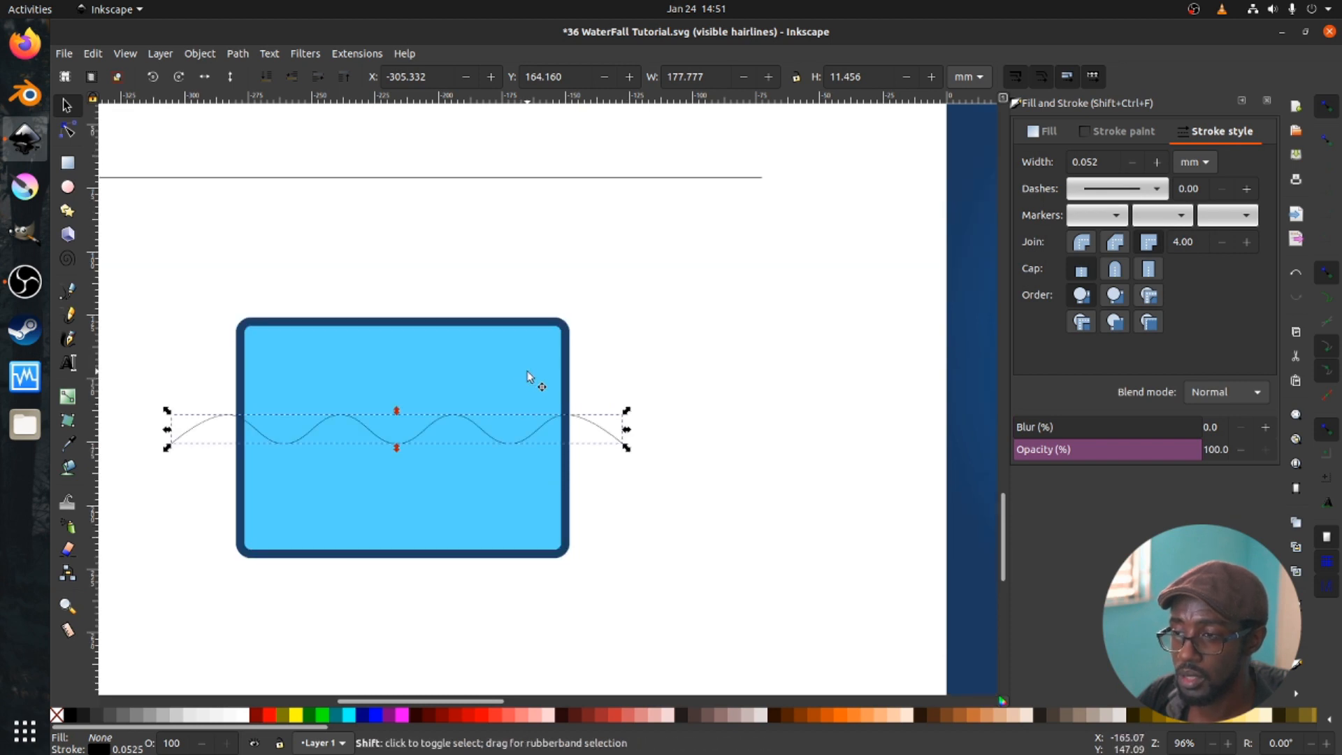
- Align the wave and the light blue rectangle horizontally so they are centered on a common vertical axis, then deselect them
scroll(489, 402, "left", 2)
left_click(419, 380, "shift")
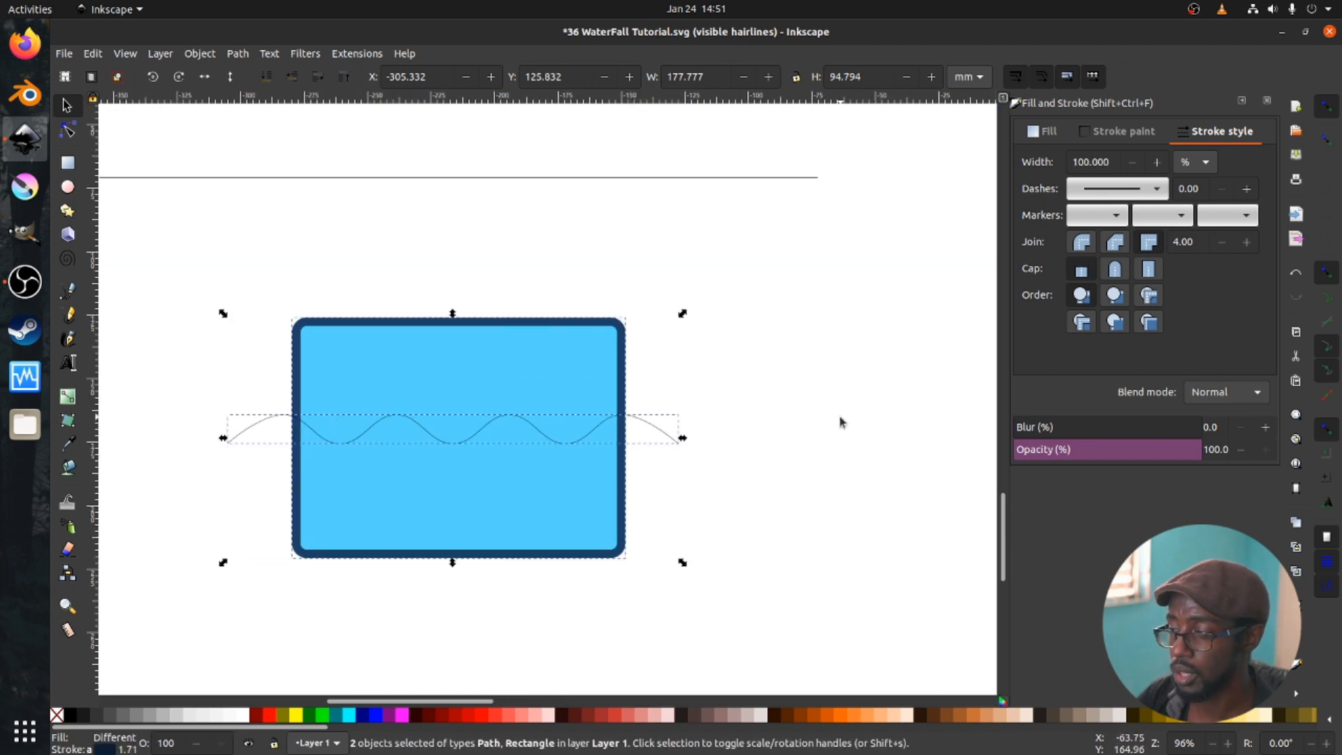
left_click(238, 56)
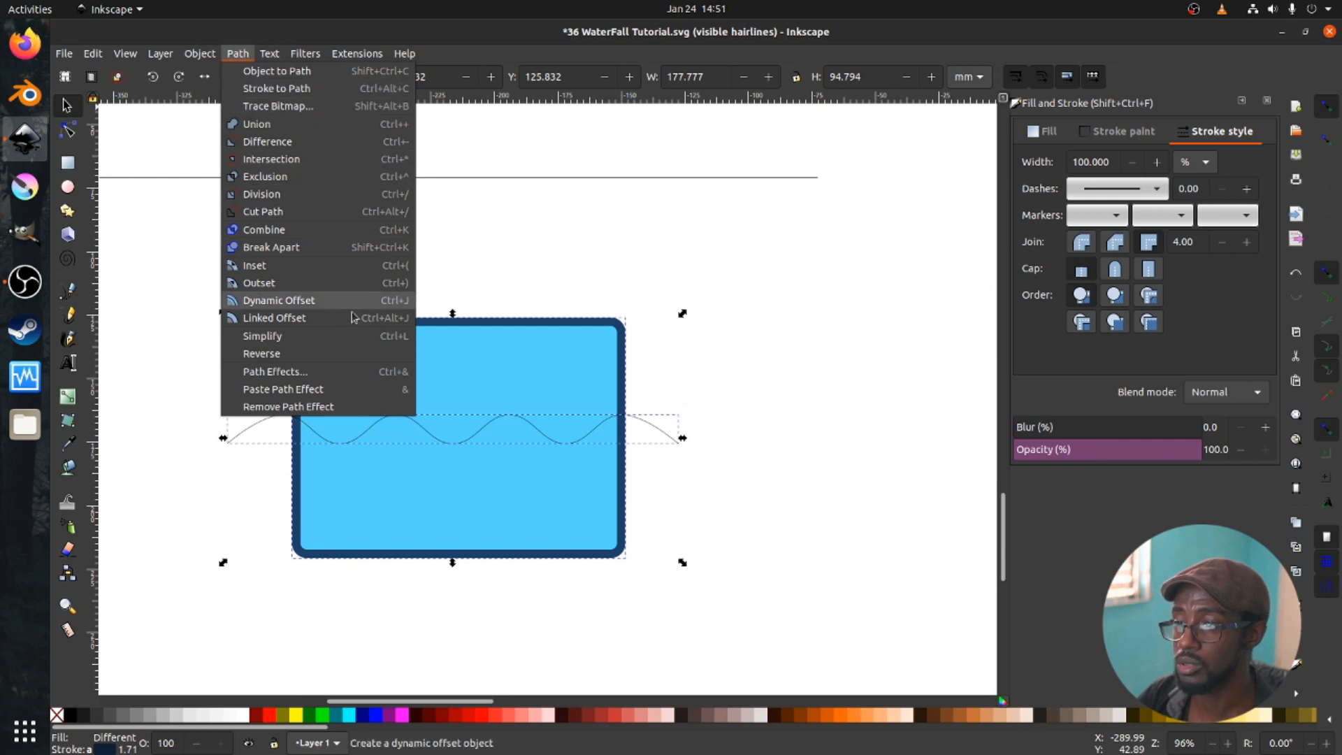
mouse_move(207, 55)
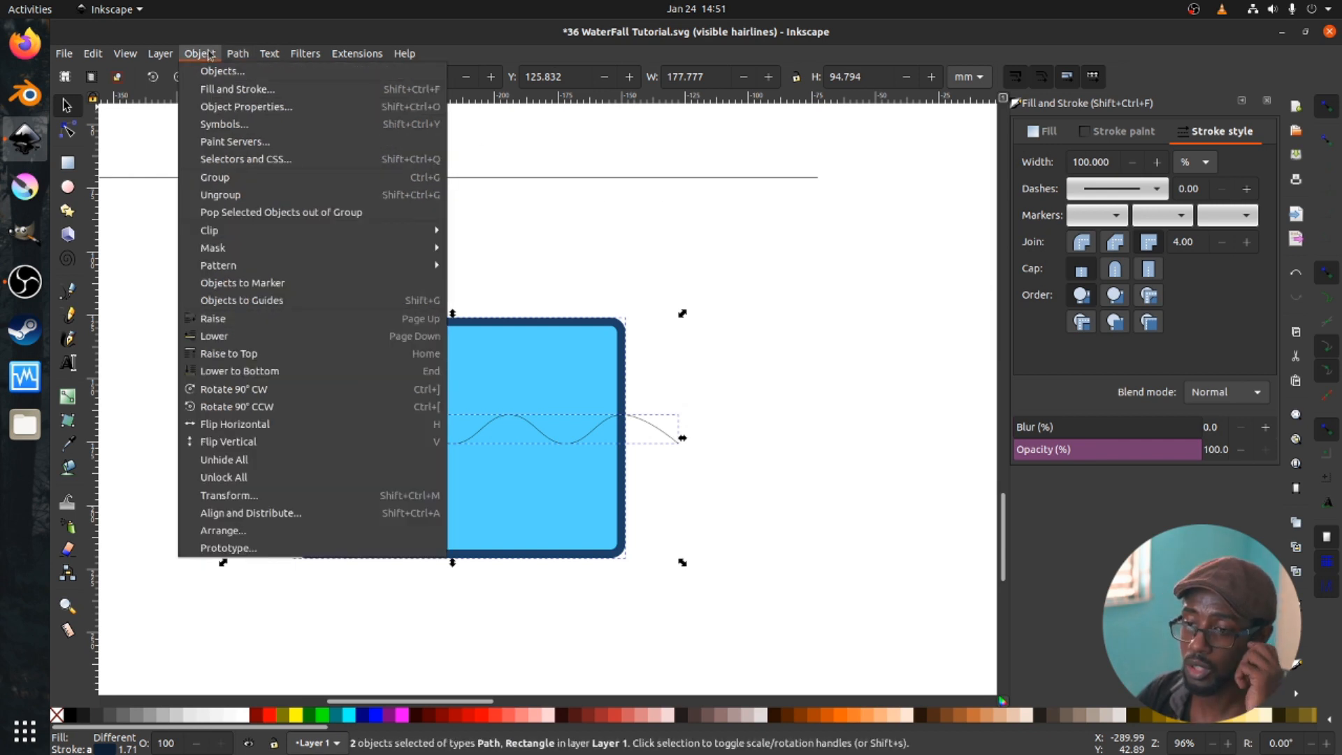
left_click(307, 512)
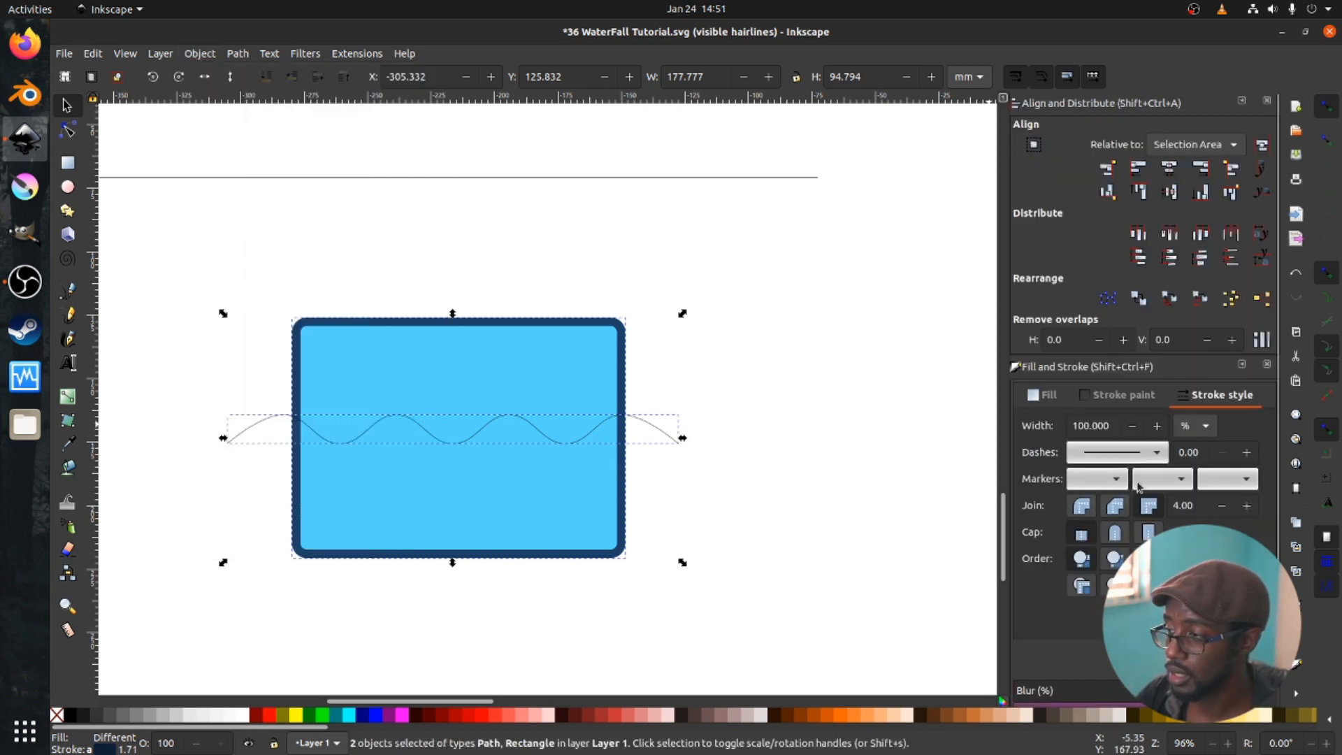
left_click(1169, 171)
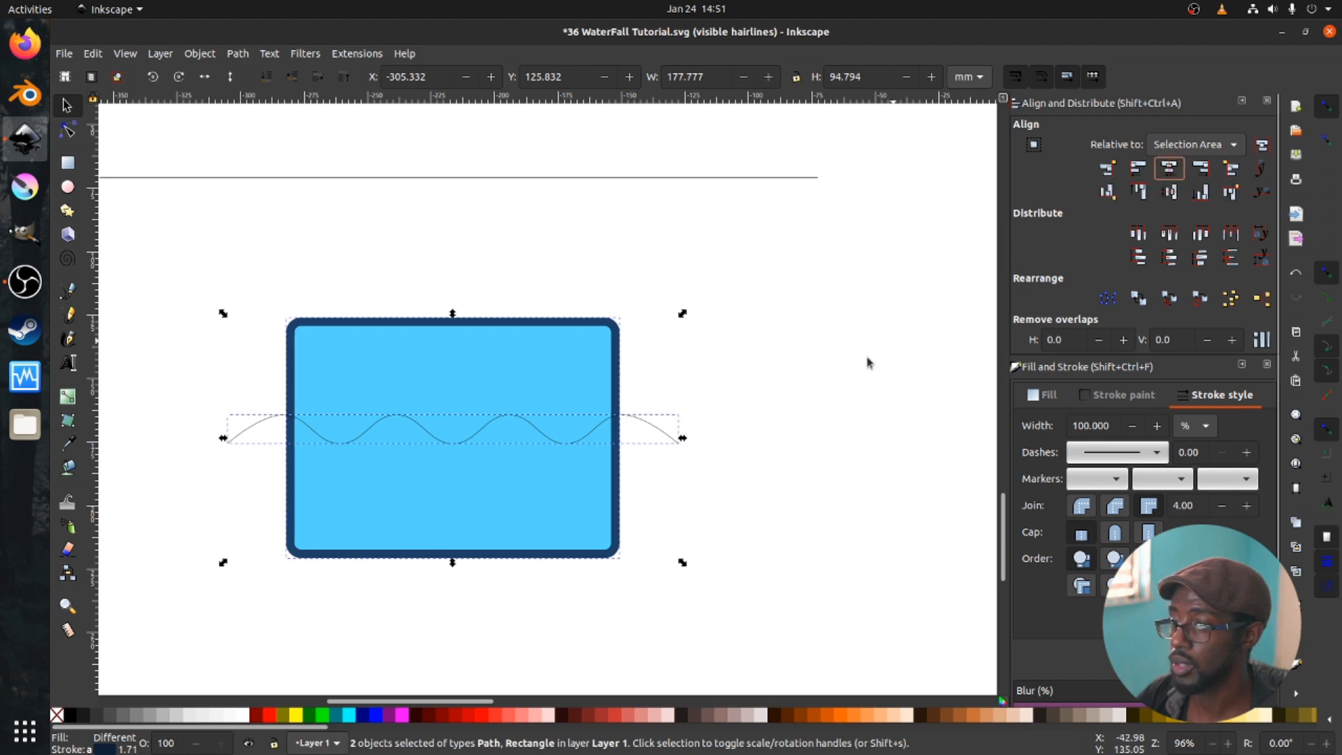
left_click(821, 407)
- Cut the light blue rectangle into upper and lower pieces along the wave with Division
double_click(429, 439)
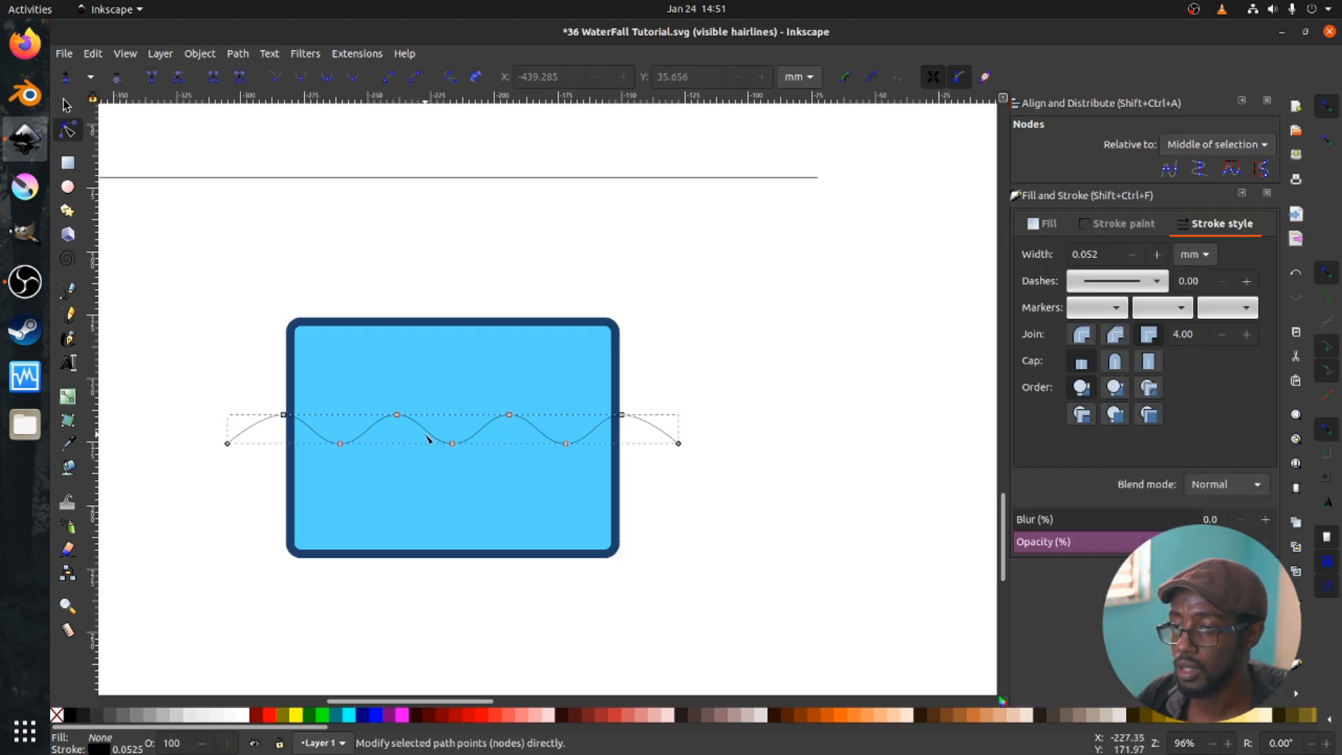
left_click(411, 348, "shift")
left_click(238, 54)
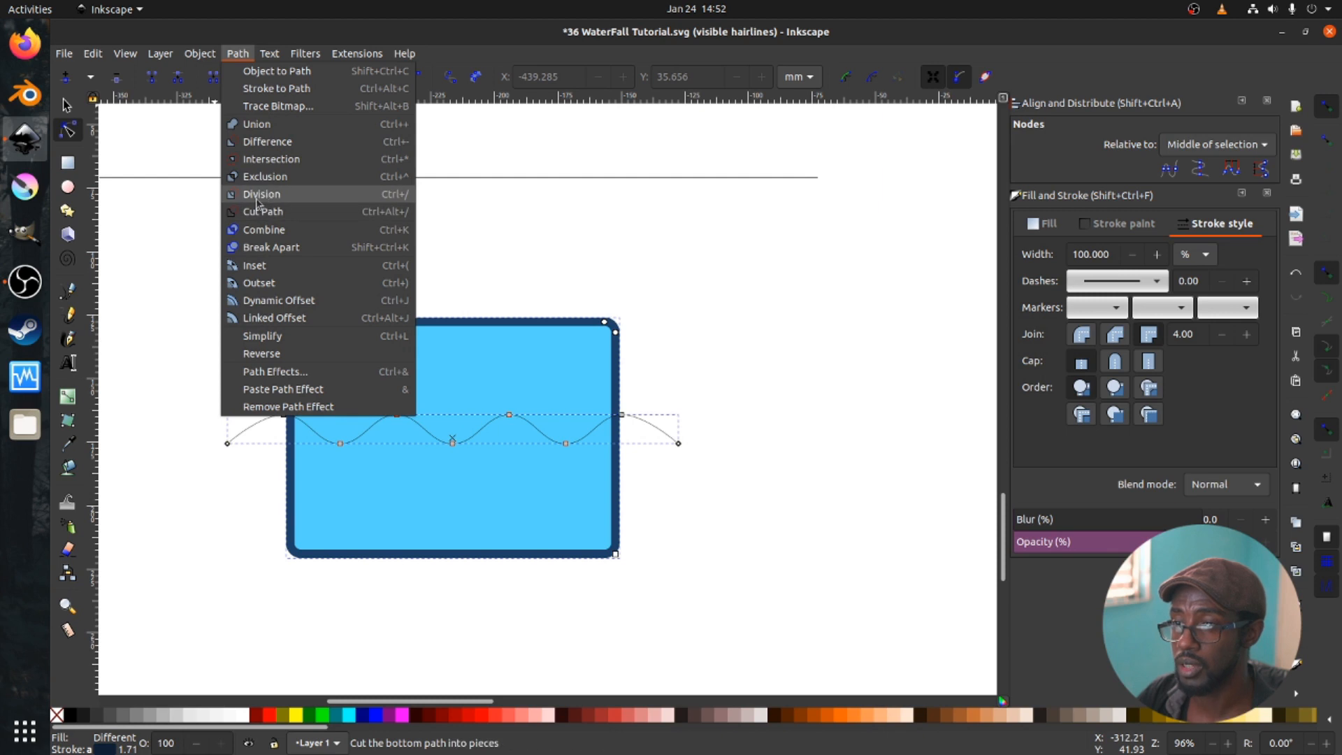
left_click(278, 202)
key("s")
key("Escape")
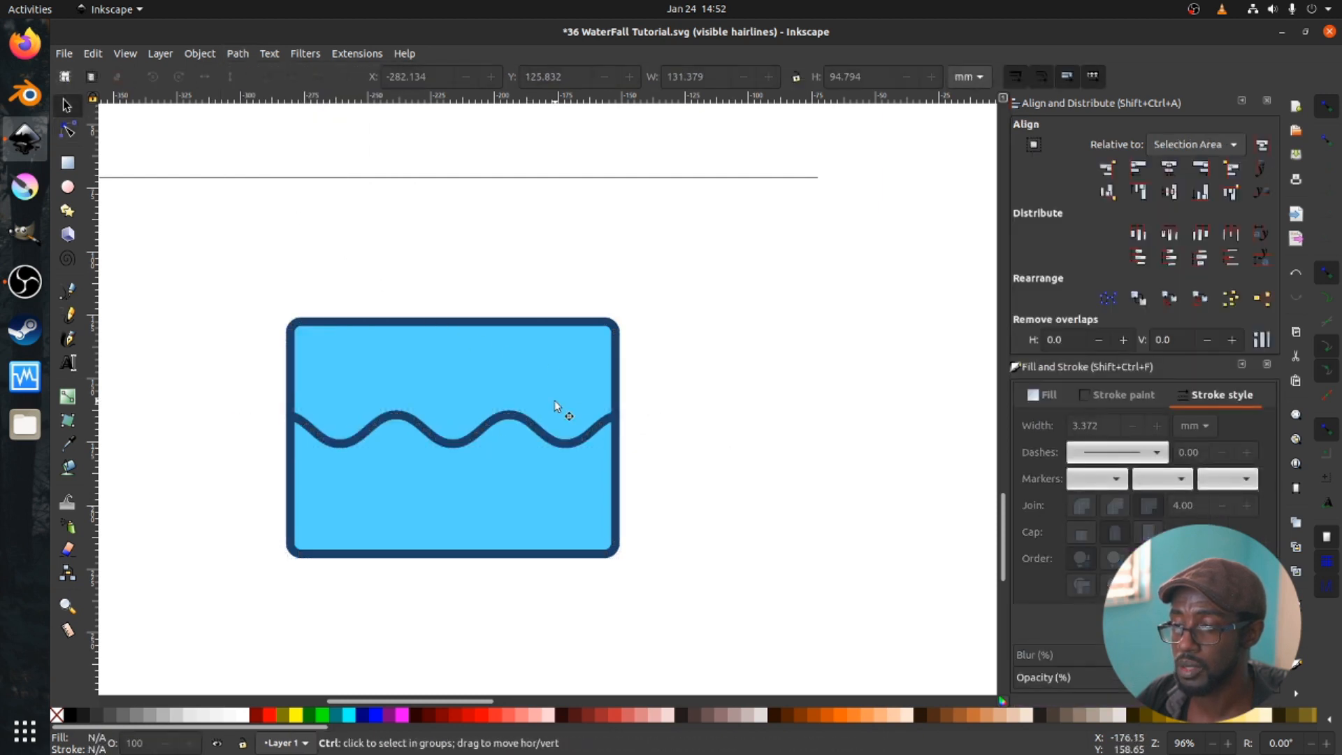
- Move the upper wavy piece clear of the lower one and inspect the nodes along its wavy edge
scroll(555, 401, "down", 2, "ctrl")
scroll(555, 406, "up", 1, "ctrl")
left_click_drag(501, 380, 779, 384)
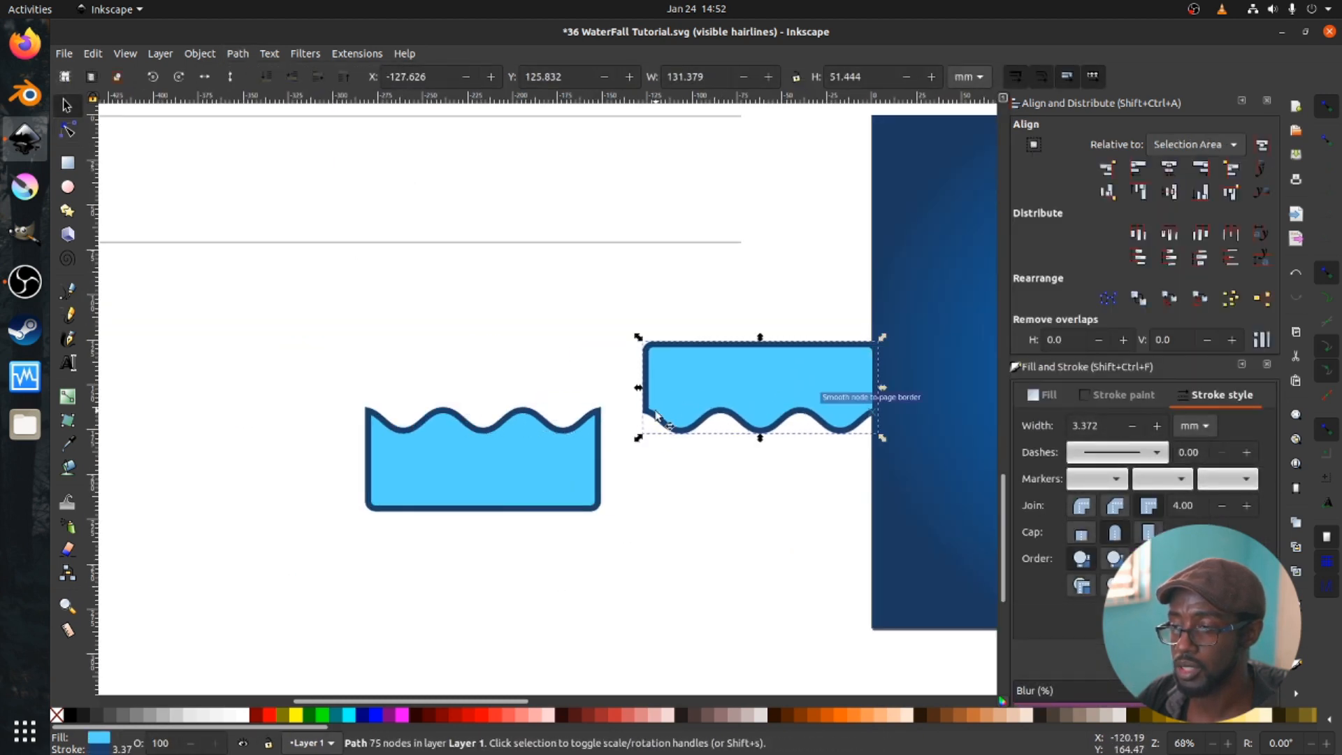
scroll(656, 416, "down", 3, "ctrl")
scroll(657, 415, "up", 6, "ctrl")
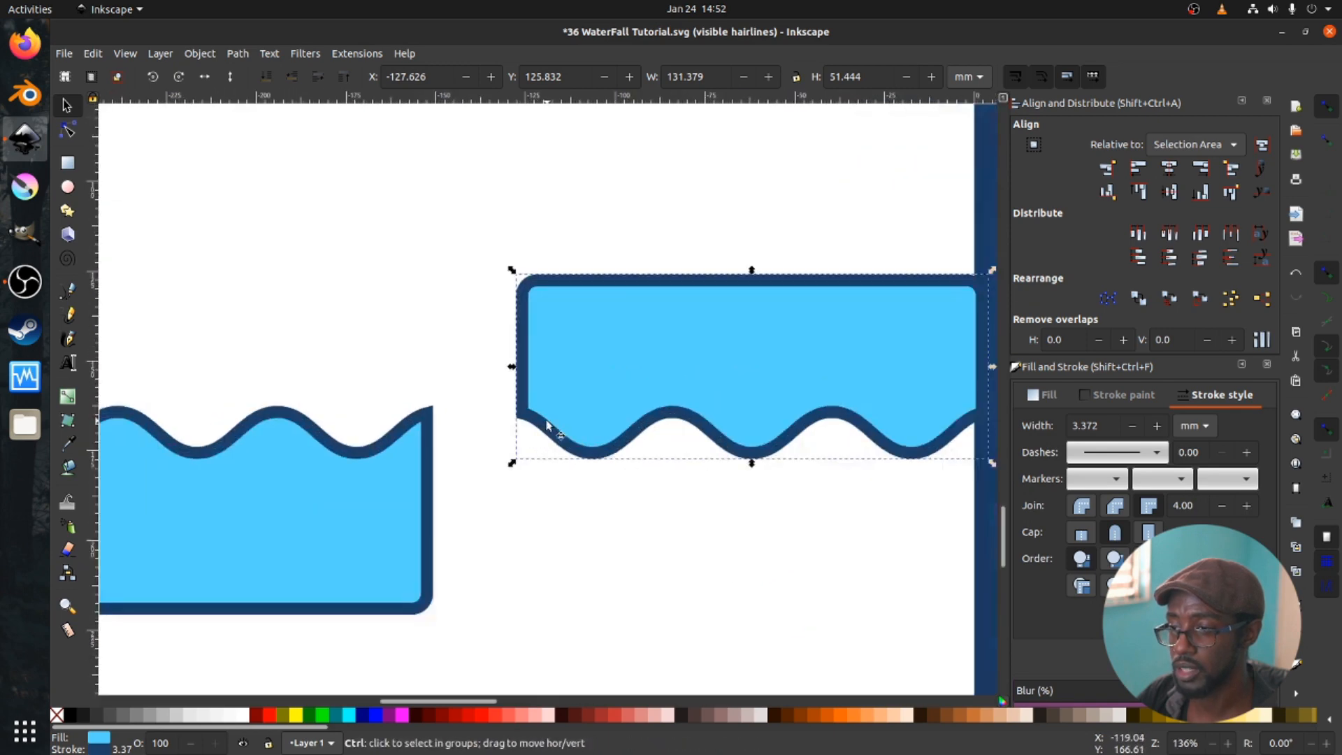
scroll(535, 427, "right", 10)
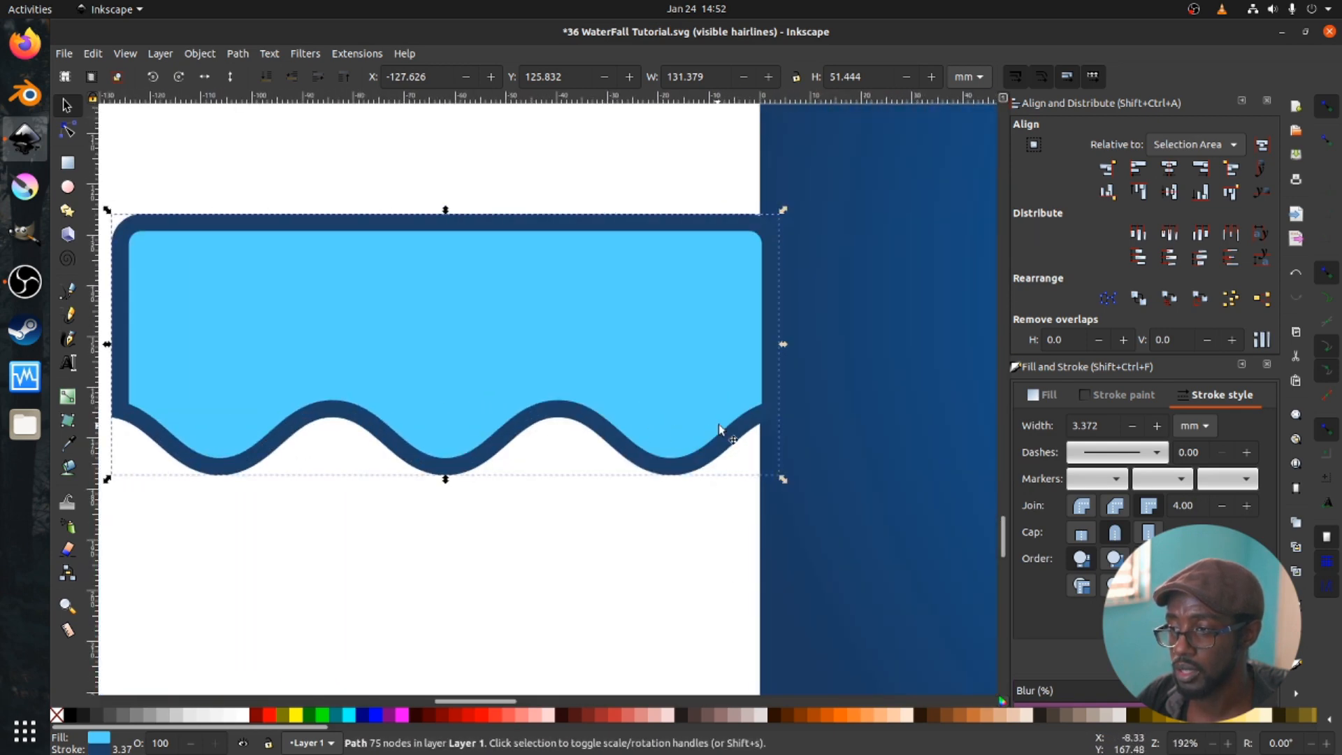
key("n")
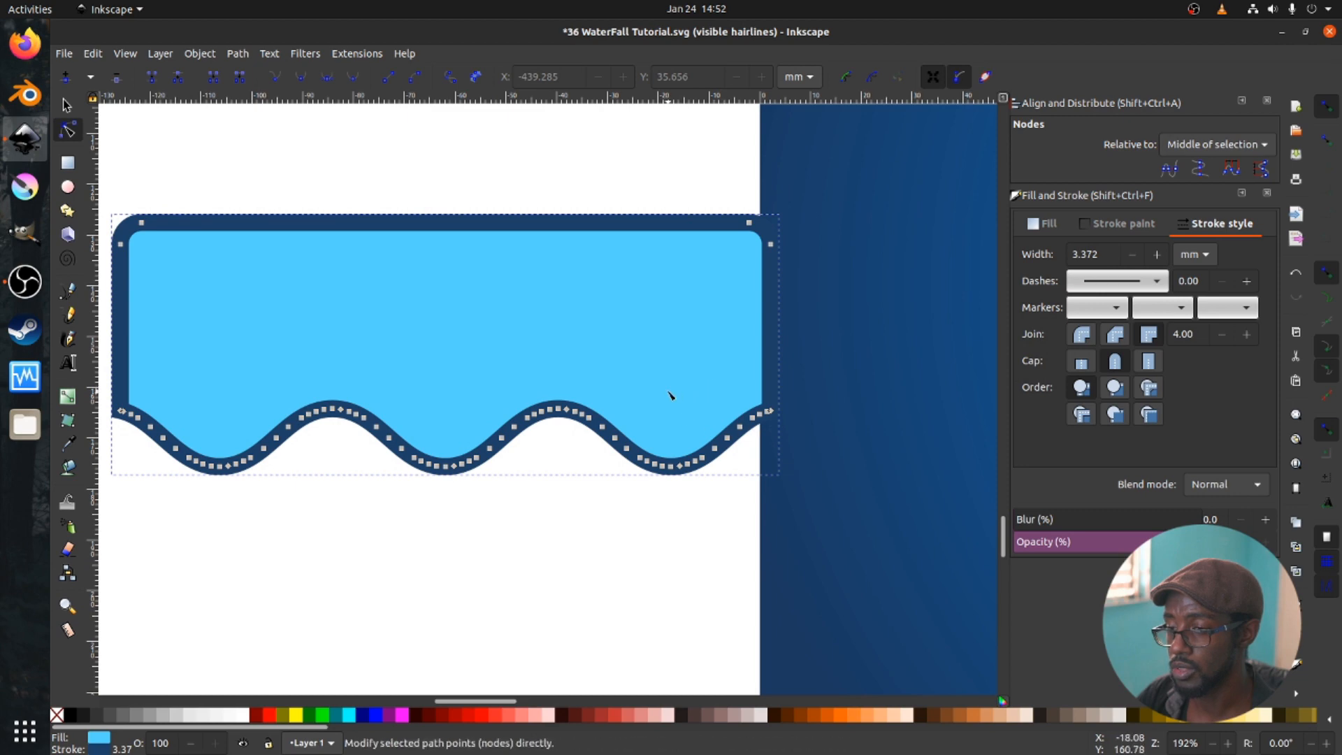
scroll(667, 395, "down", 3, "ctrl")
scroll(659, 400, "up", 1, "ctrl")
key("s")
- Move the upper wavy piece onto the waterfall, remove its stroke, and line it up with the top of the light blue rectangle
scroll(531, 362, "down", 2, "ctrl")
left_click_drag(540, 361, 950, 383)
scroll(276, 615, "right", 6)
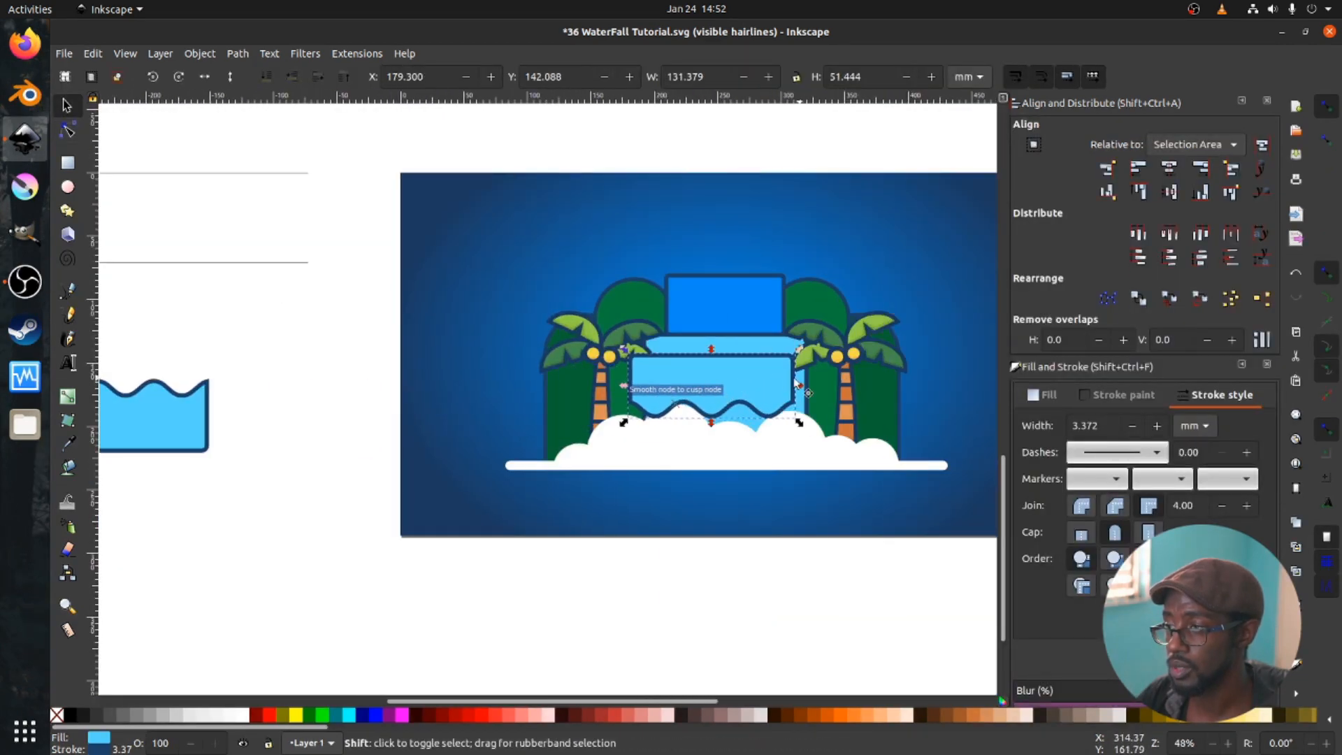
right_click(107, 748)
left_click(215, 676)
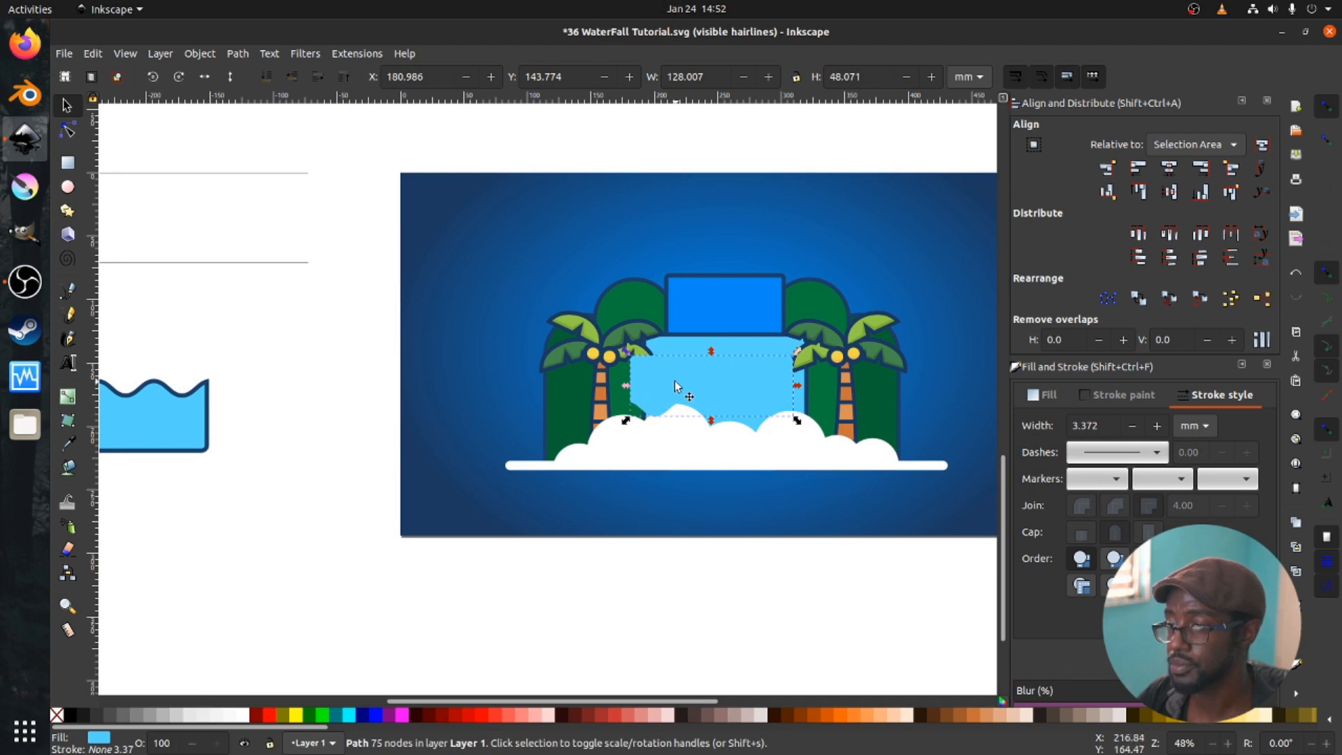
left_click_drag(717, 389, 733, 373)
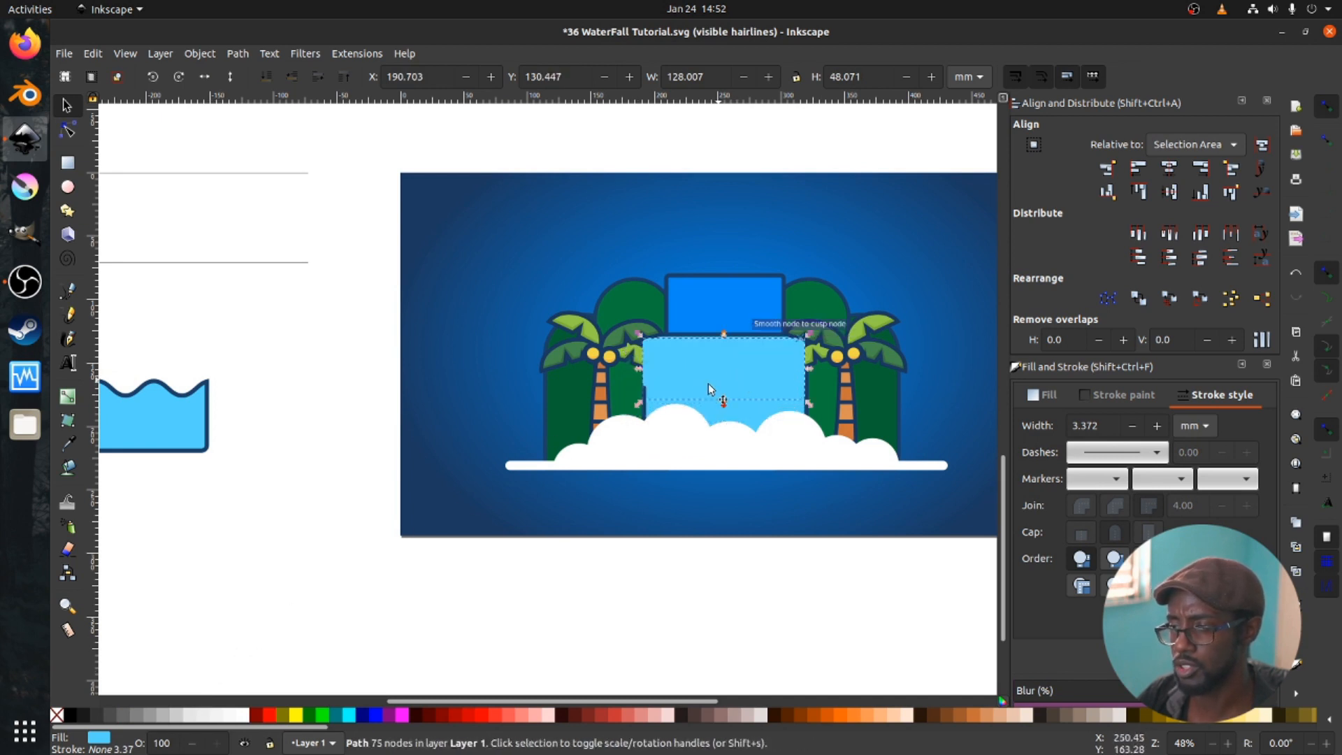
key("d")
key("s")
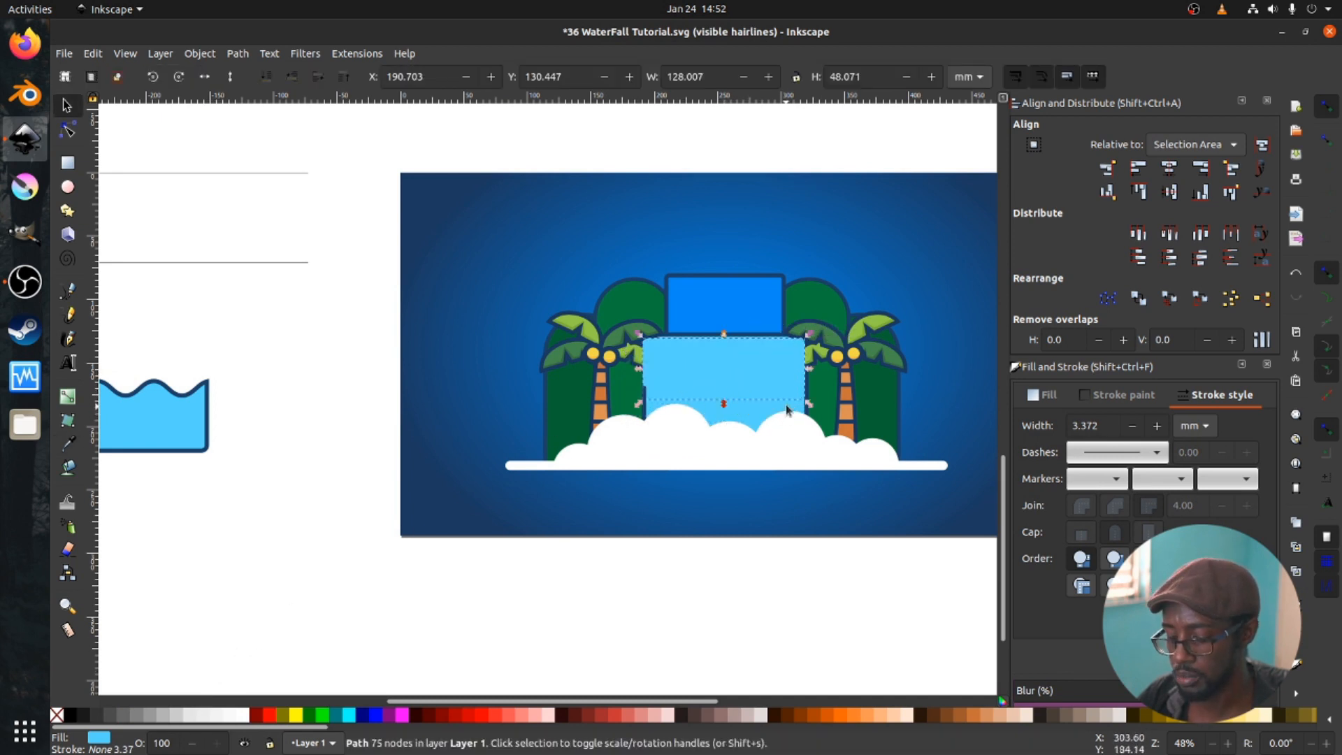
- Close the alignment settings and lighten the wavy piece's flat fill to HSL 195, 98, 75
left_click(1266, 100)
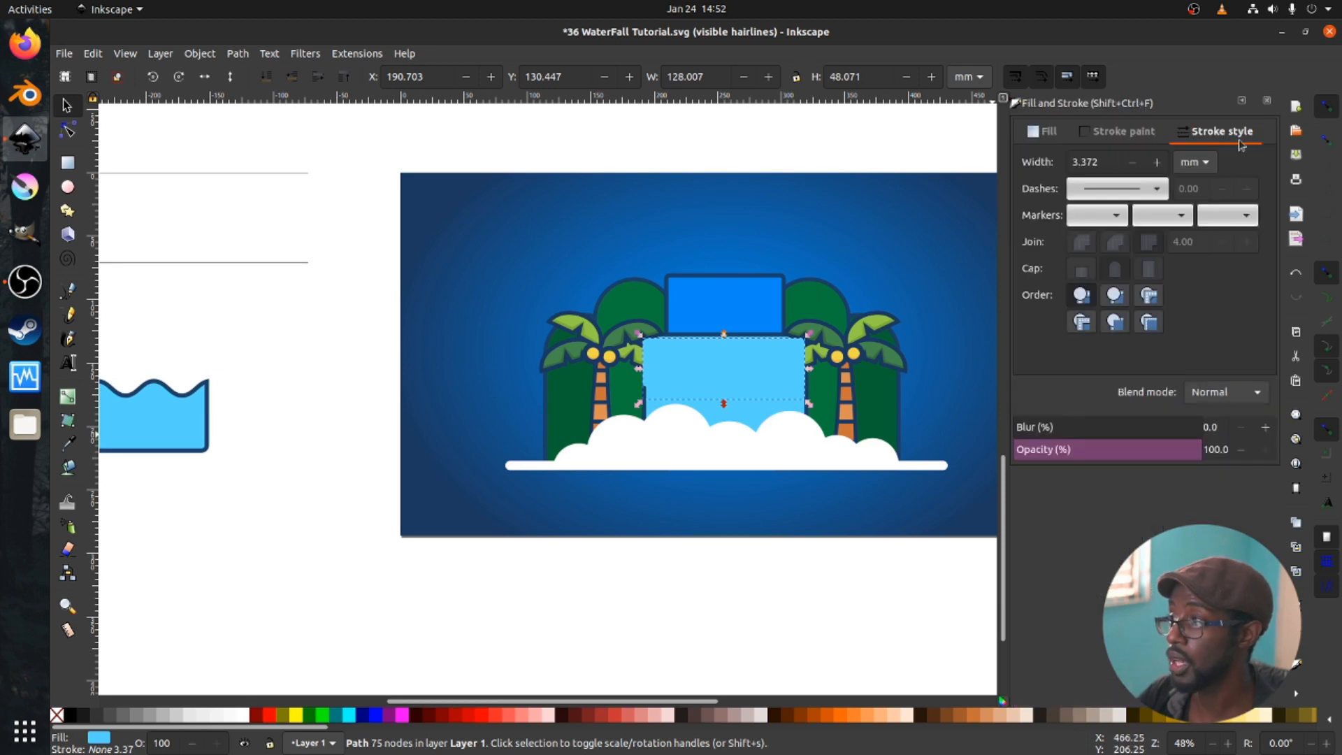
left_click(1044, 133)
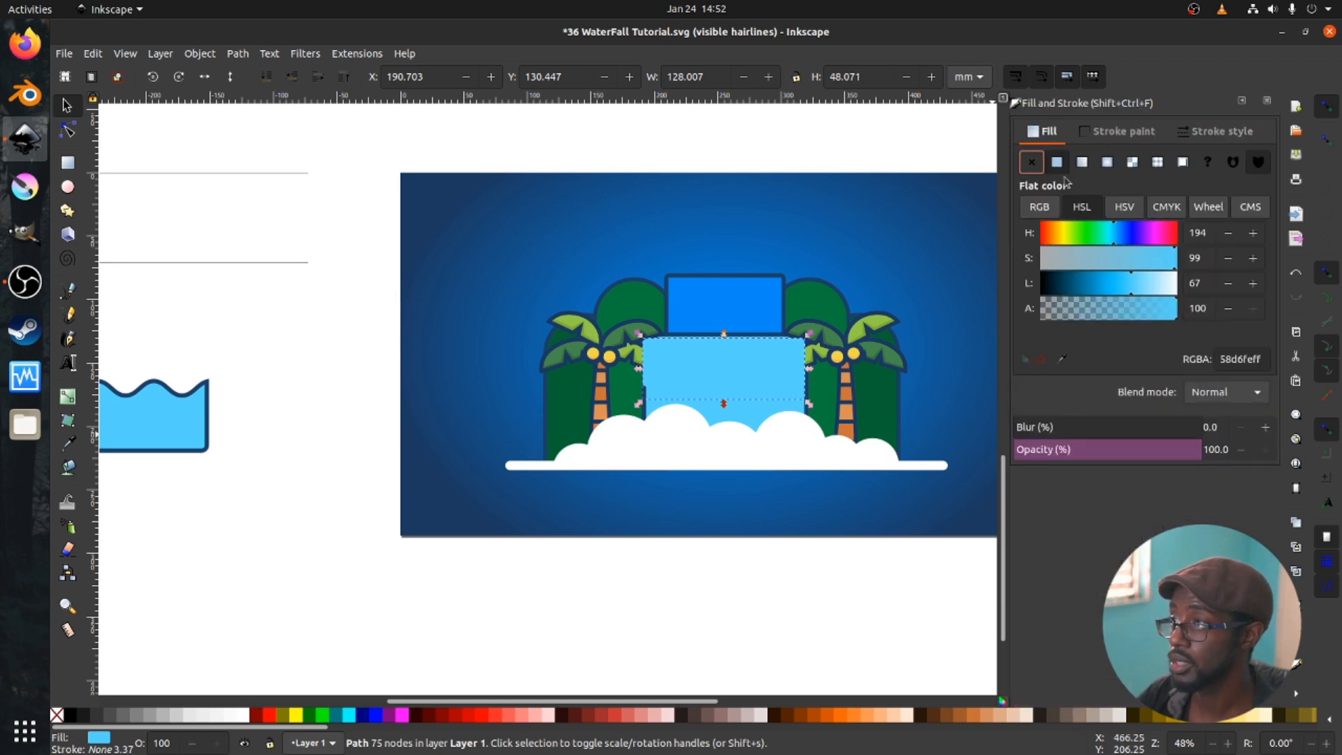
left_click(1143, 292)
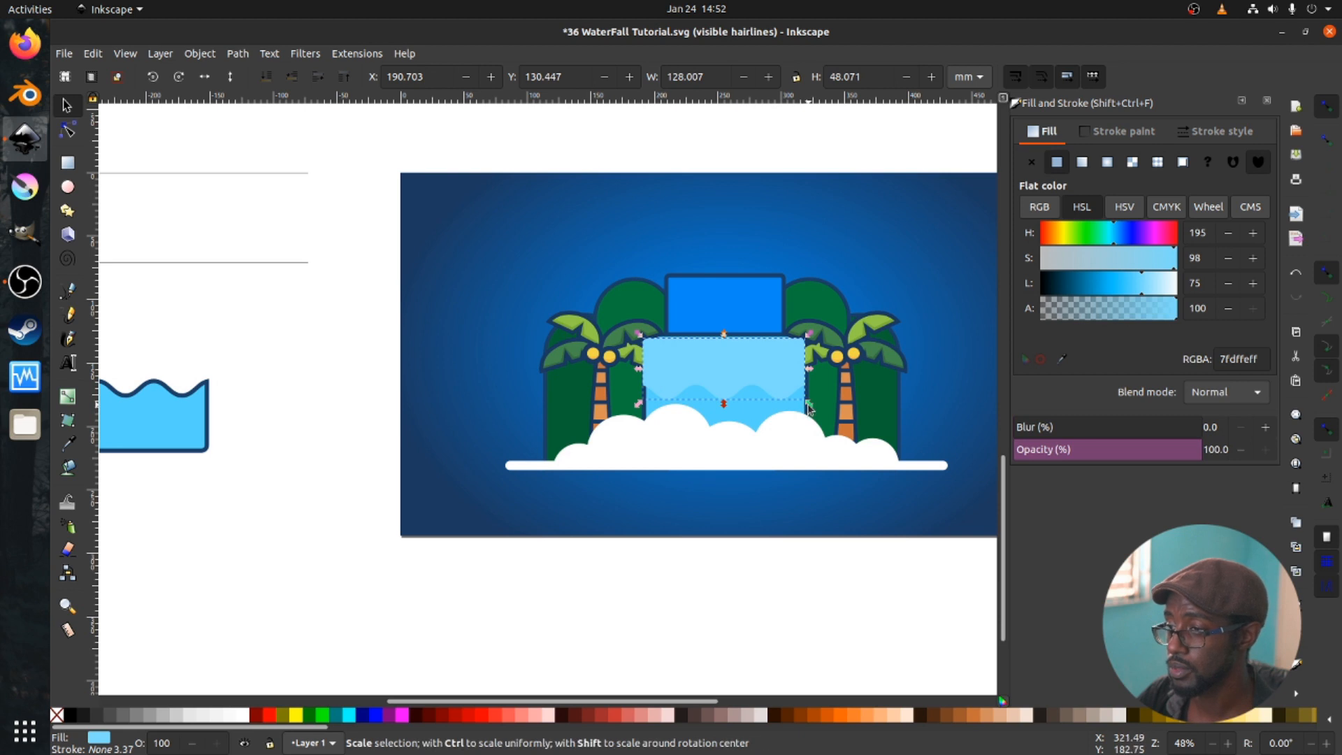
- Scale the wavy highlight to about 115 mm wide and 43 mm high, and stack it behind the palm leaves but above the waterfall rectangle
mouse_move(805, 412)
left_mouse_down()
mouse_move(794, 407)
mouse_move(811, 406)
left_mouse_up()
scroll(783, 390, "up", 1)
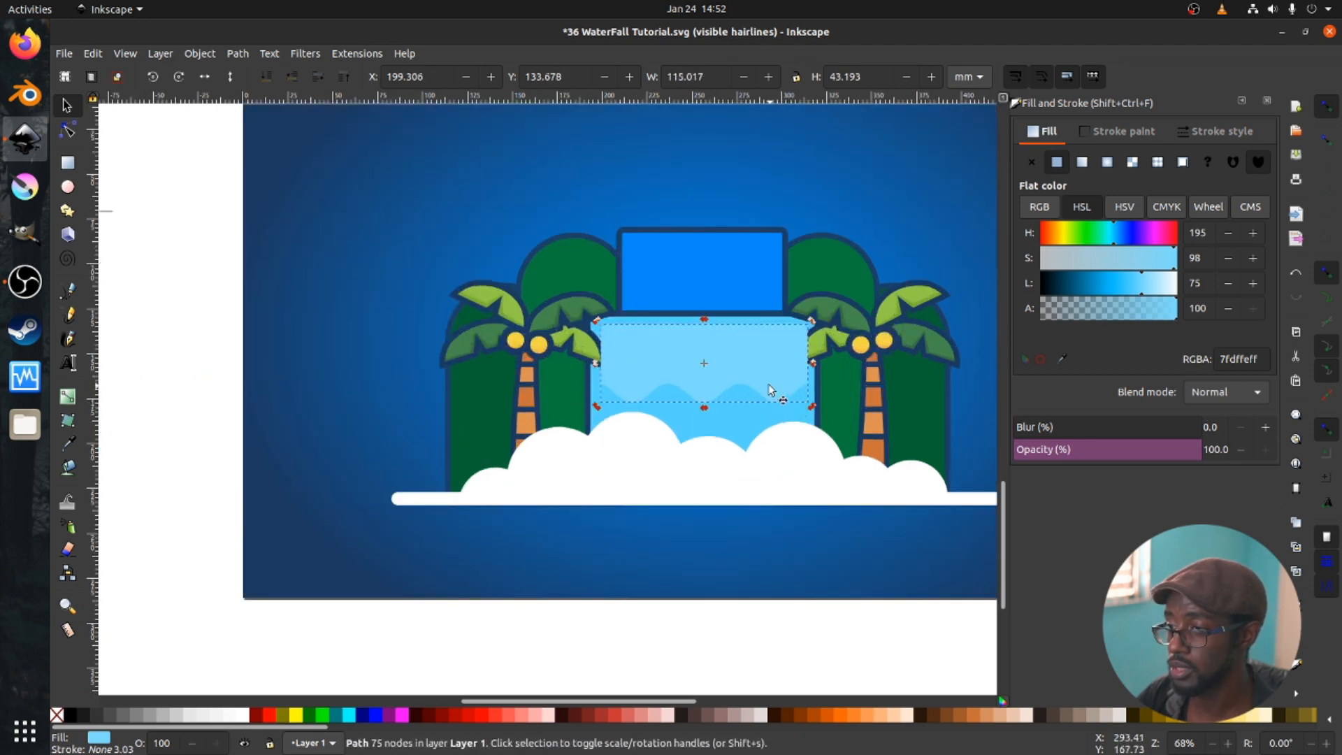
left_click(267, 78)
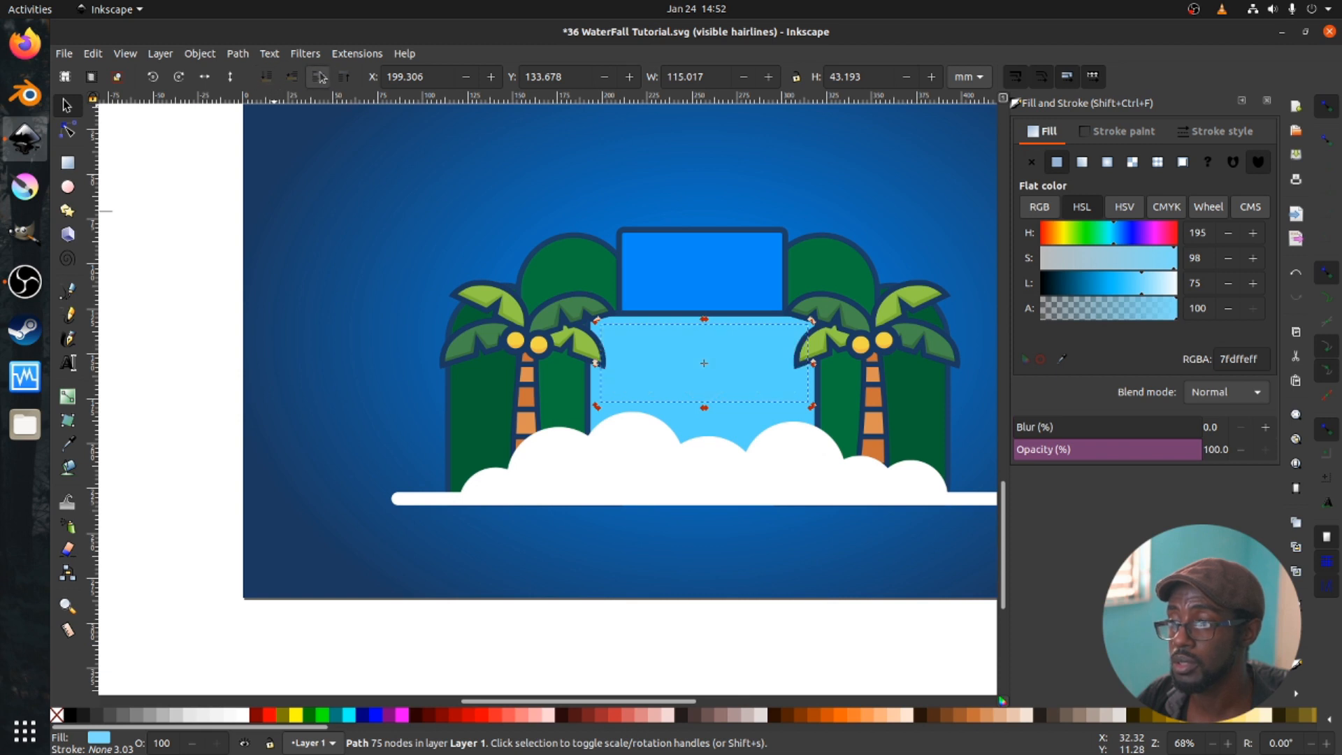
left_click(324, 77)
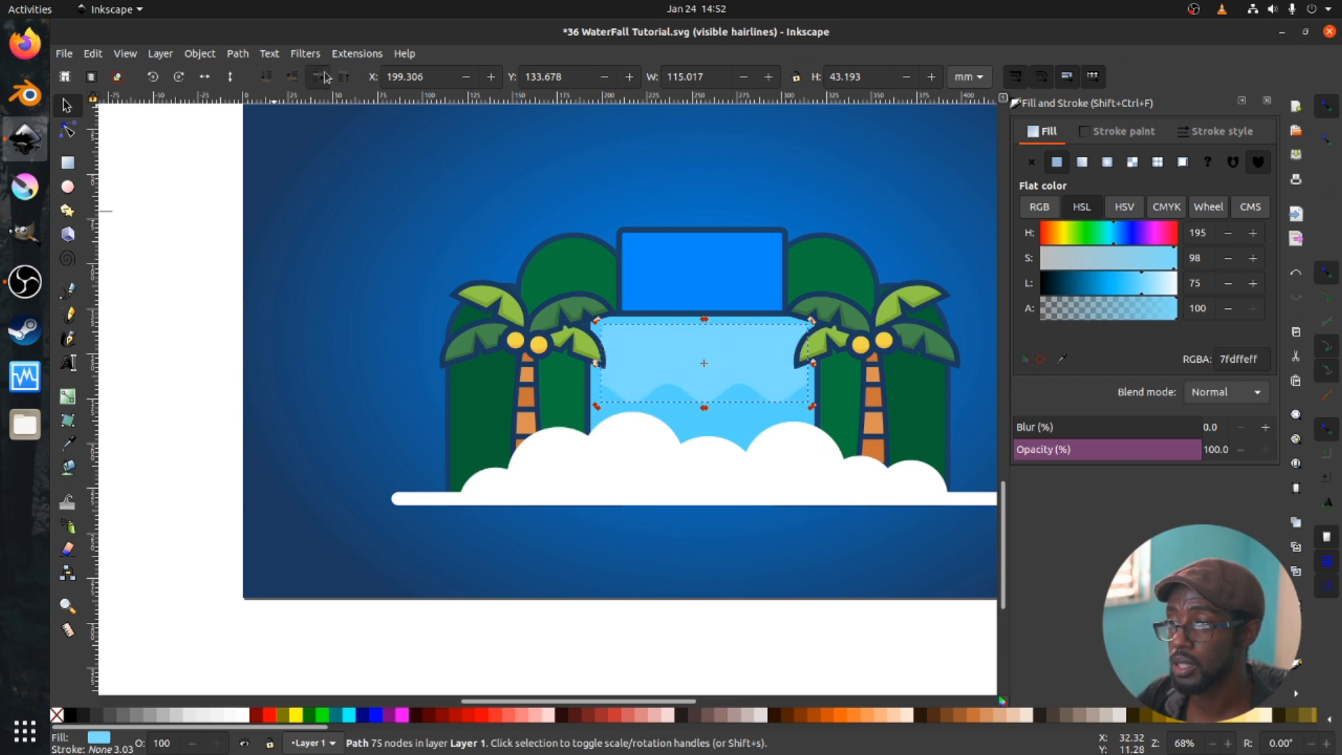
- Select the nodes along the highlight's wavy edge and raise them, shortening the shape to about 33 mm high
double_click(693, 376)
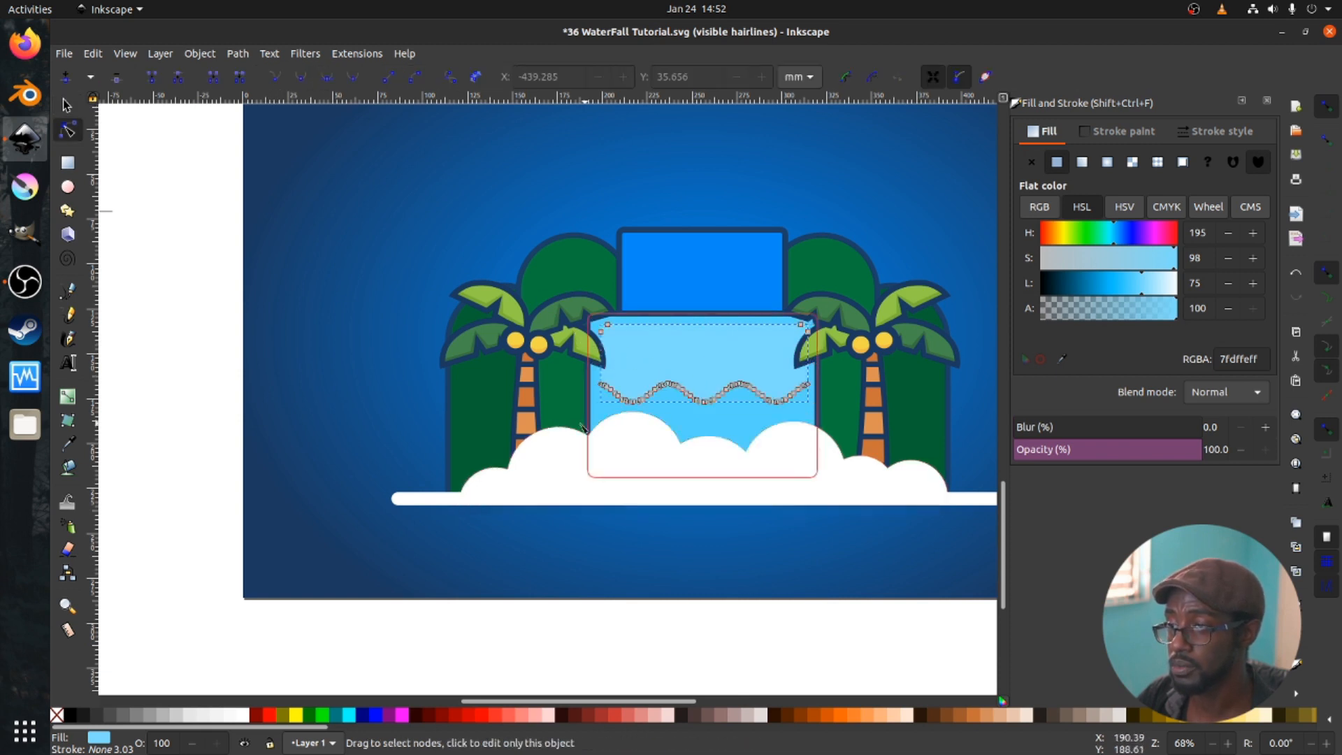
left_click_drag(572, 425, 835, 345)
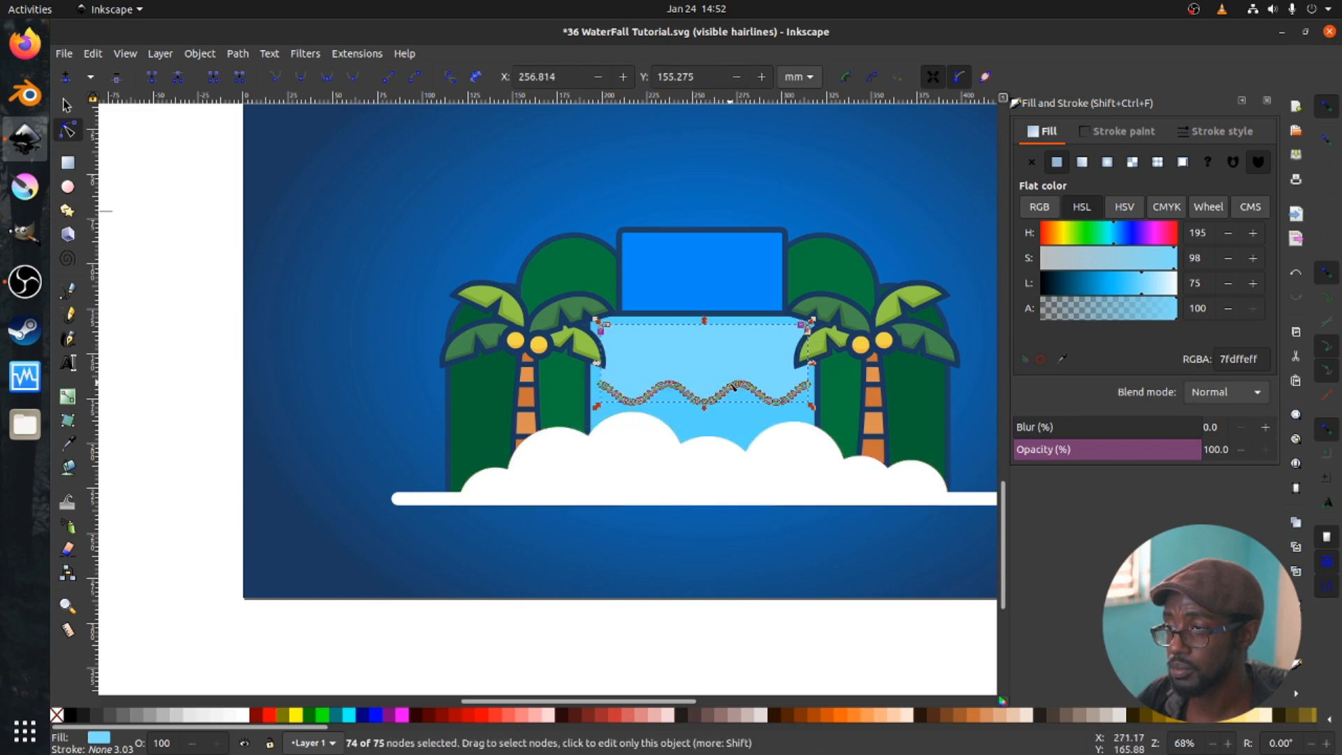
scroll(676, 385, "up", 1)
scroll(629, 364, "down", 2)
key("s")
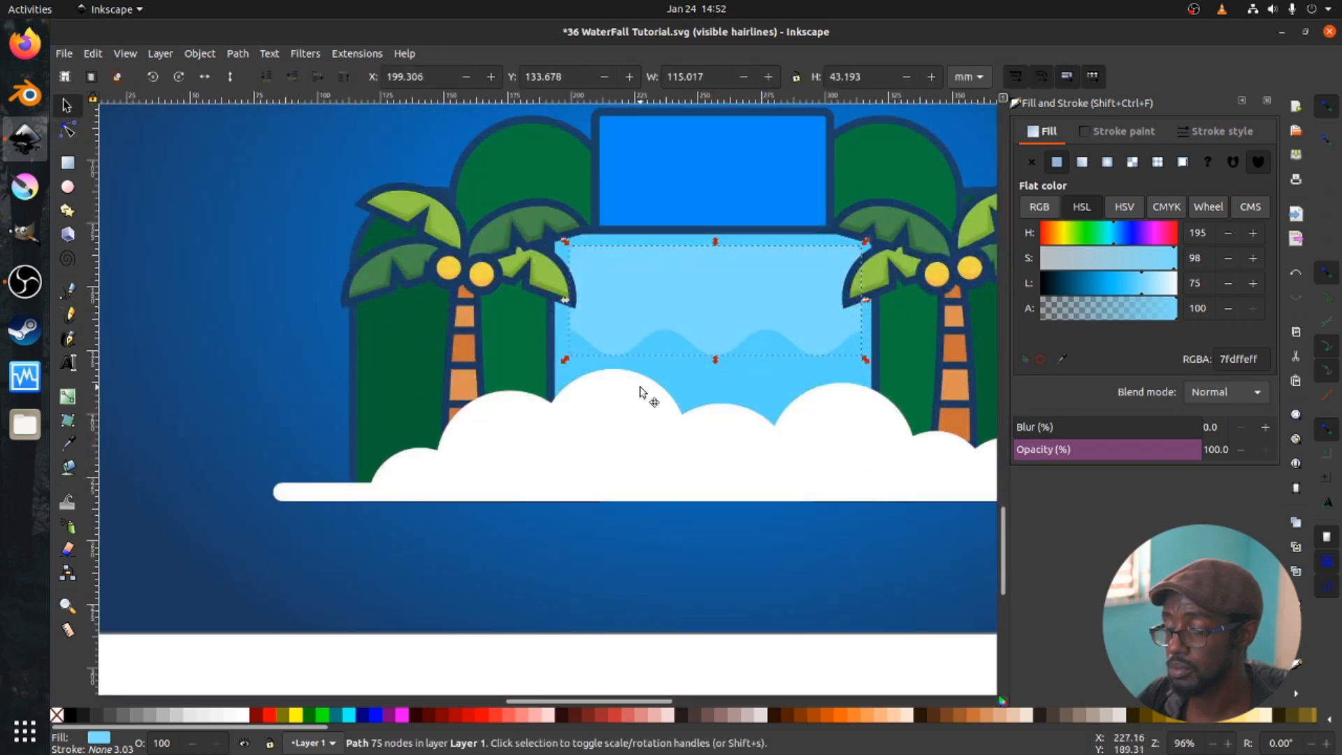
key("n")
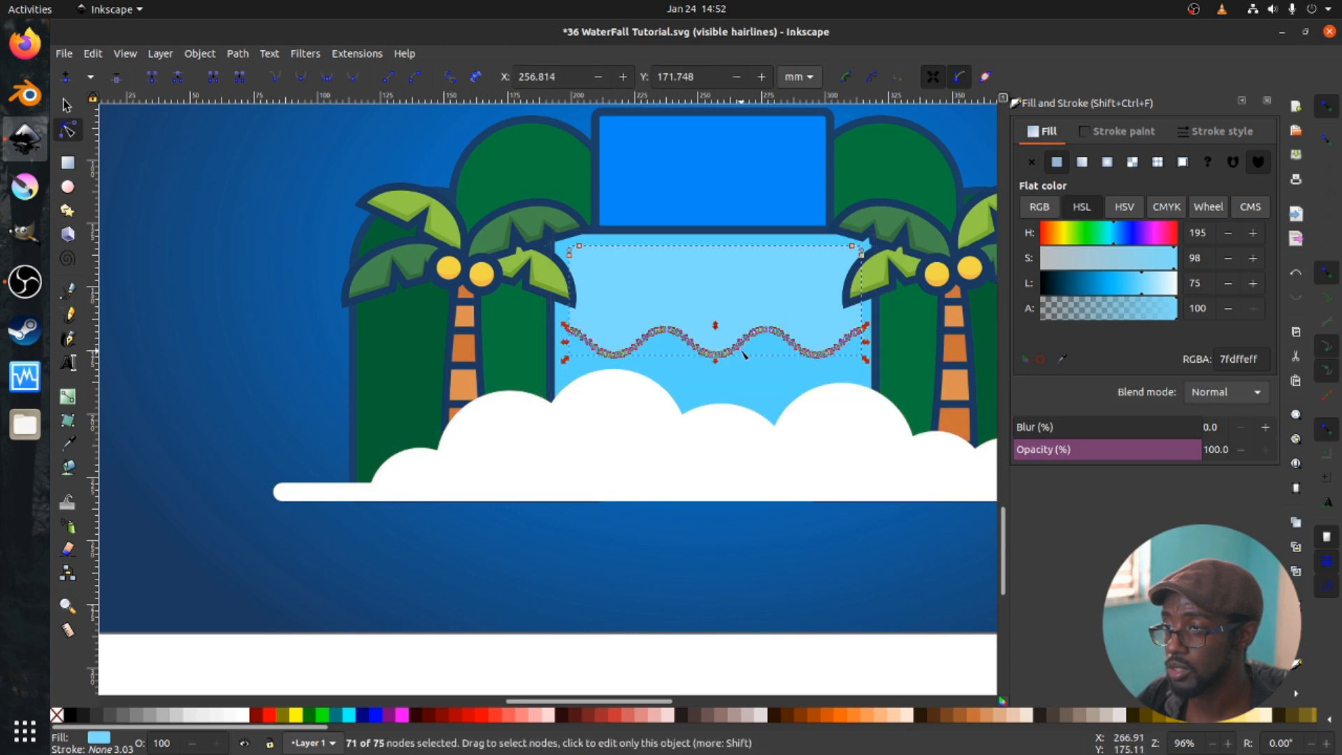
mouse_move(739, 352)
left_mouse_down()
mouse_move(741, 326)
mouse_move(736, 362)
left_mouse_up()
- Place a copy of the wavy highlight in the lower part of the waterfall and lower it behind the cloud foam
key("s")
scroll(740, 345, "down", 2)
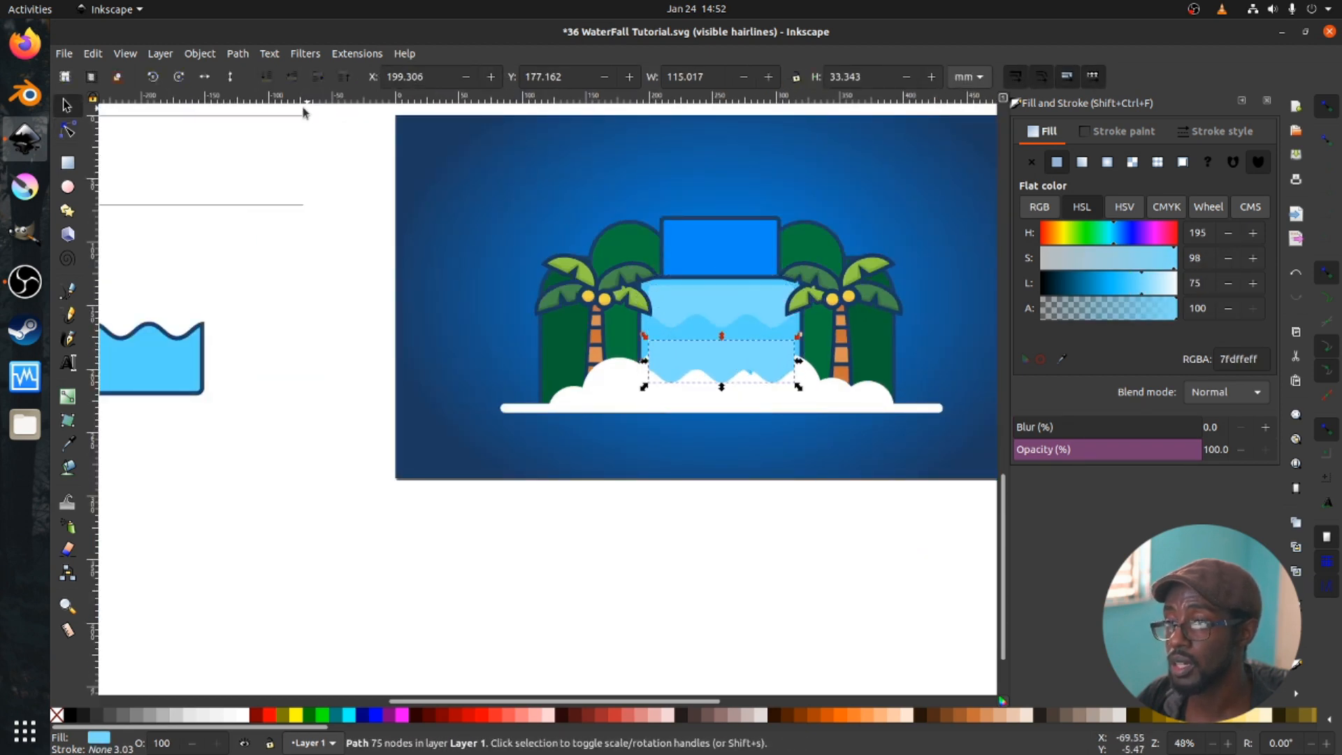
left_click(317, 79)
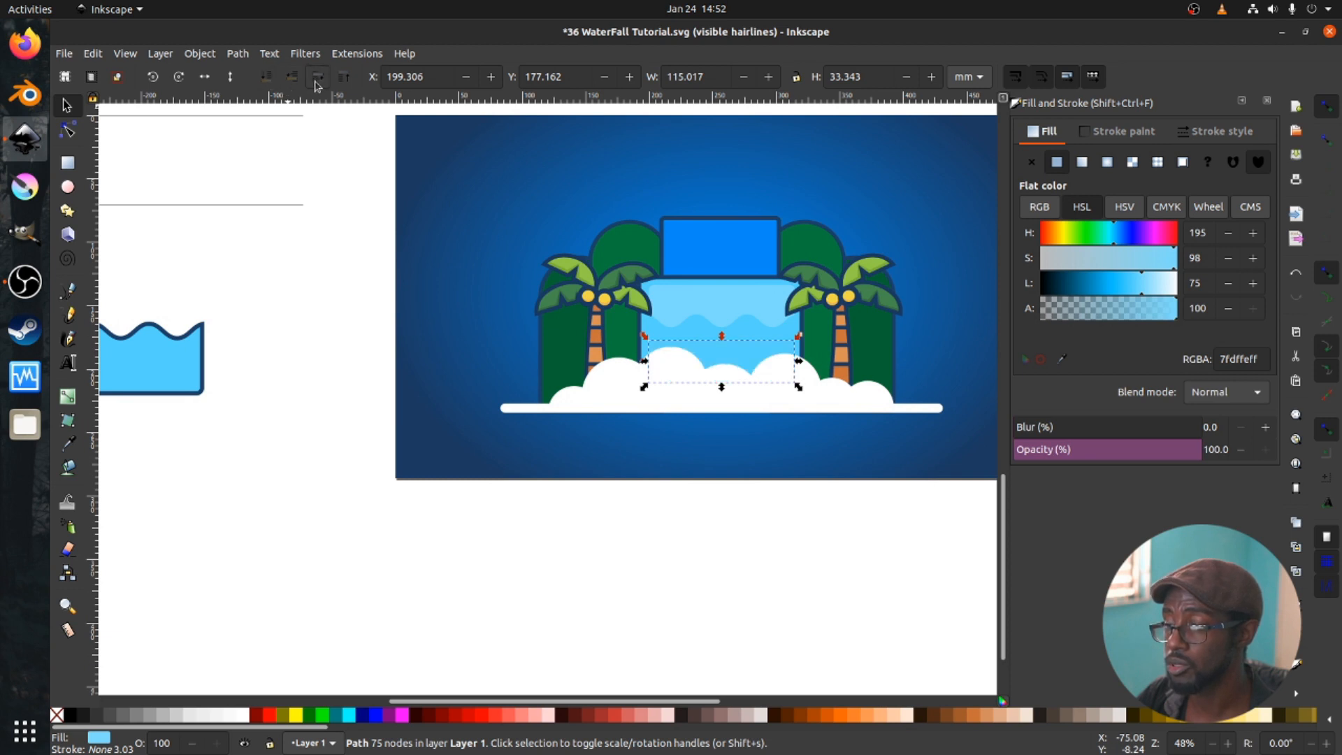
- Place a copy of the wavy highlight inside the darker blue upper rectangle, scaled to about 84 mm wide and 24 mm high
left_click_drag(745, 353, 748, 237)
scroll(762, 250, "up", 3)
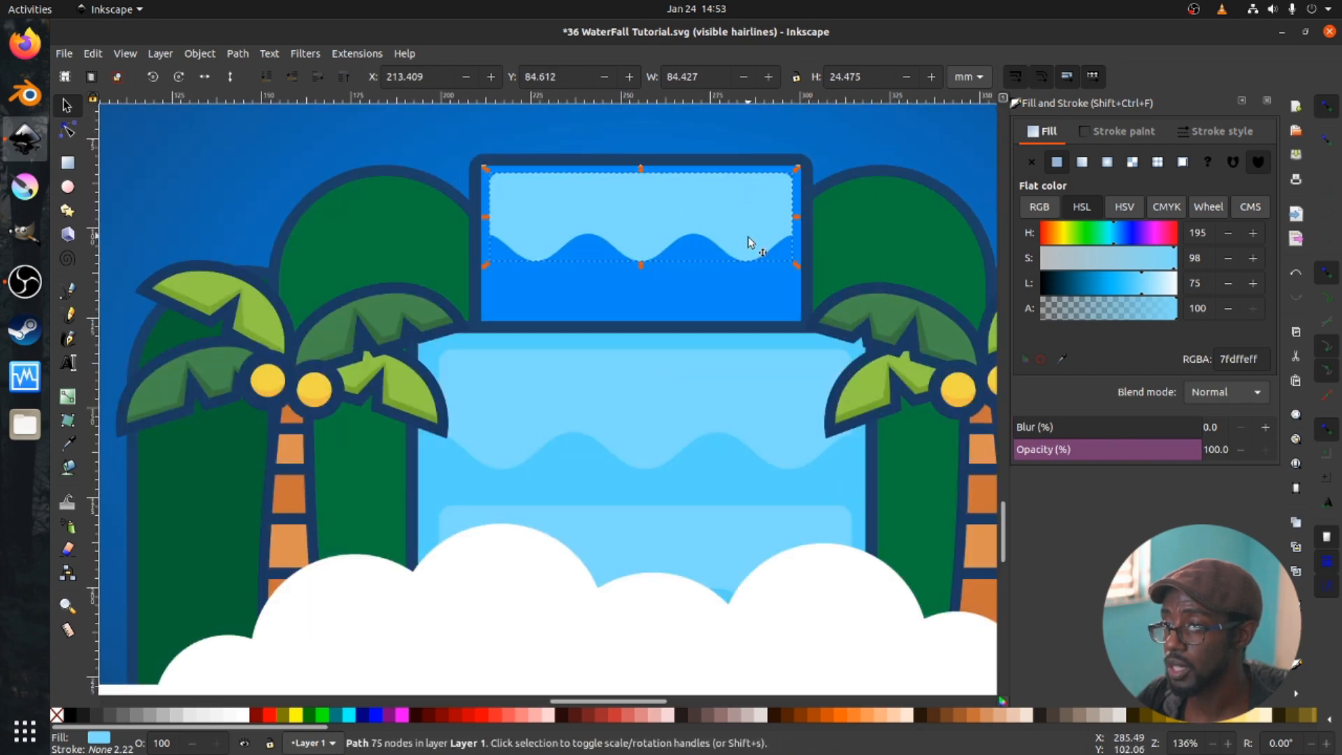
- Select the nodes along the upper rectangle's wavy highlight edge and raise them about 9.5 mm to shorten the highlight
key("n")
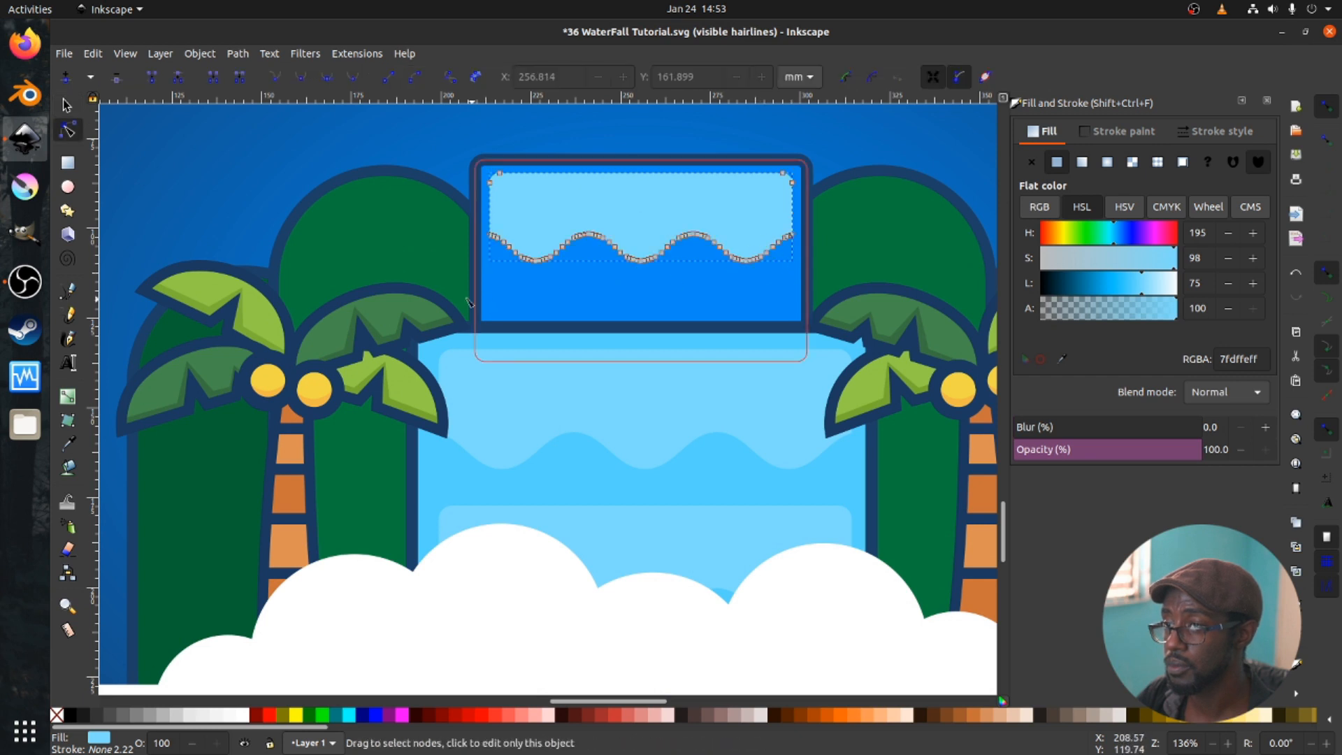
left_click_drag(481, 294, 802, 207)
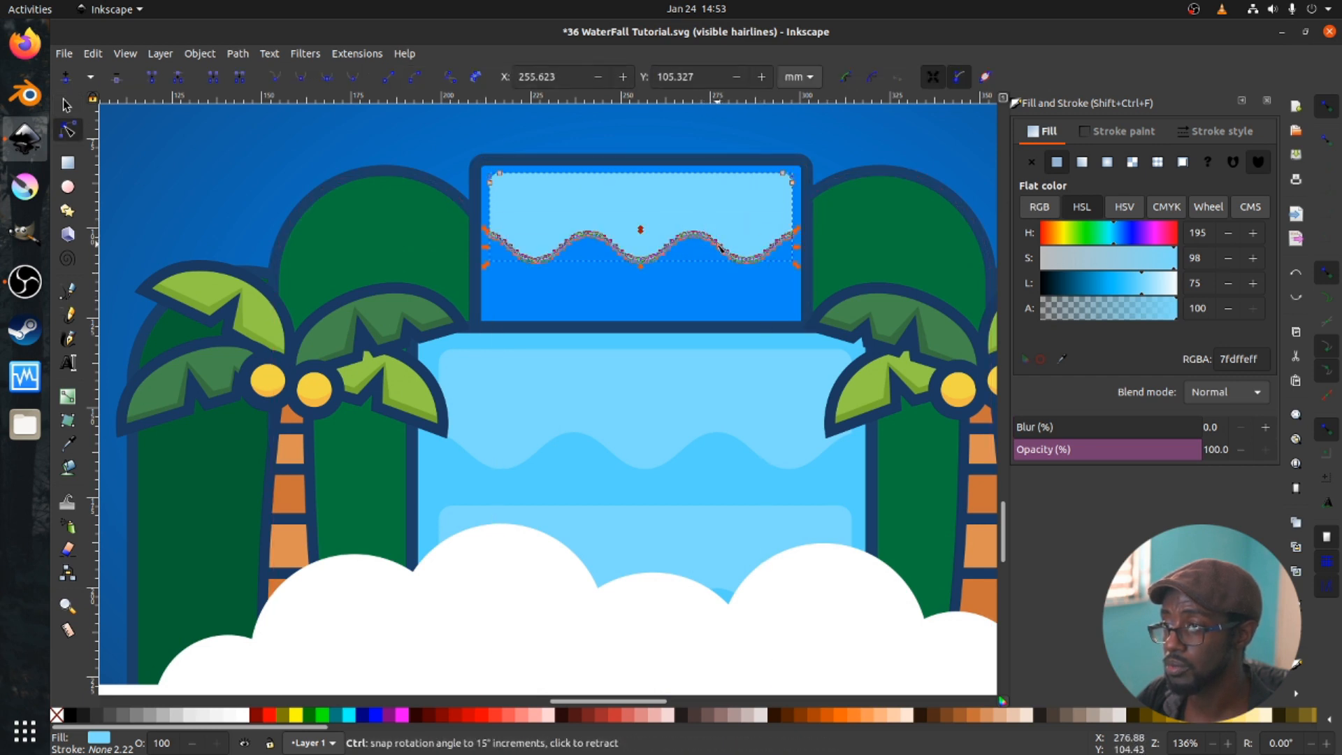
left_click_drag(713, 244, 728, 245)
key("3")
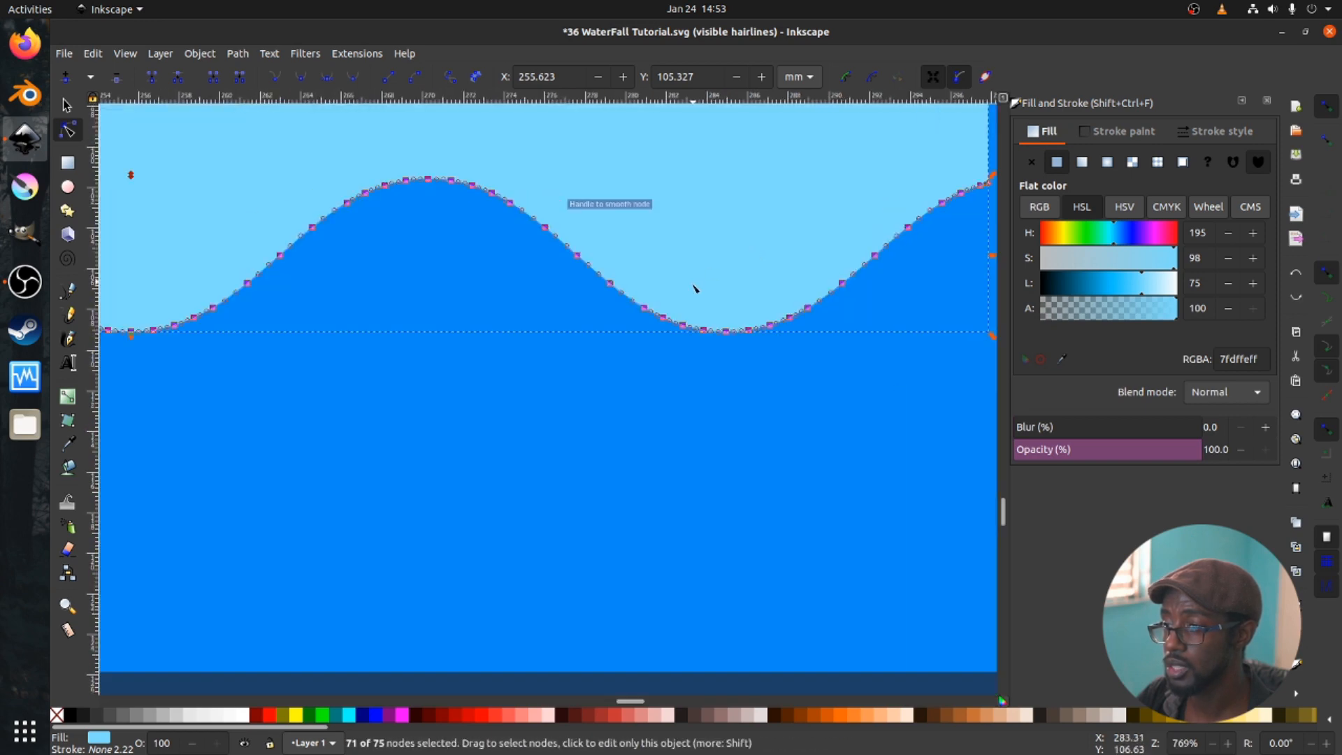
left_click_drag(647, 175, 647, 114)
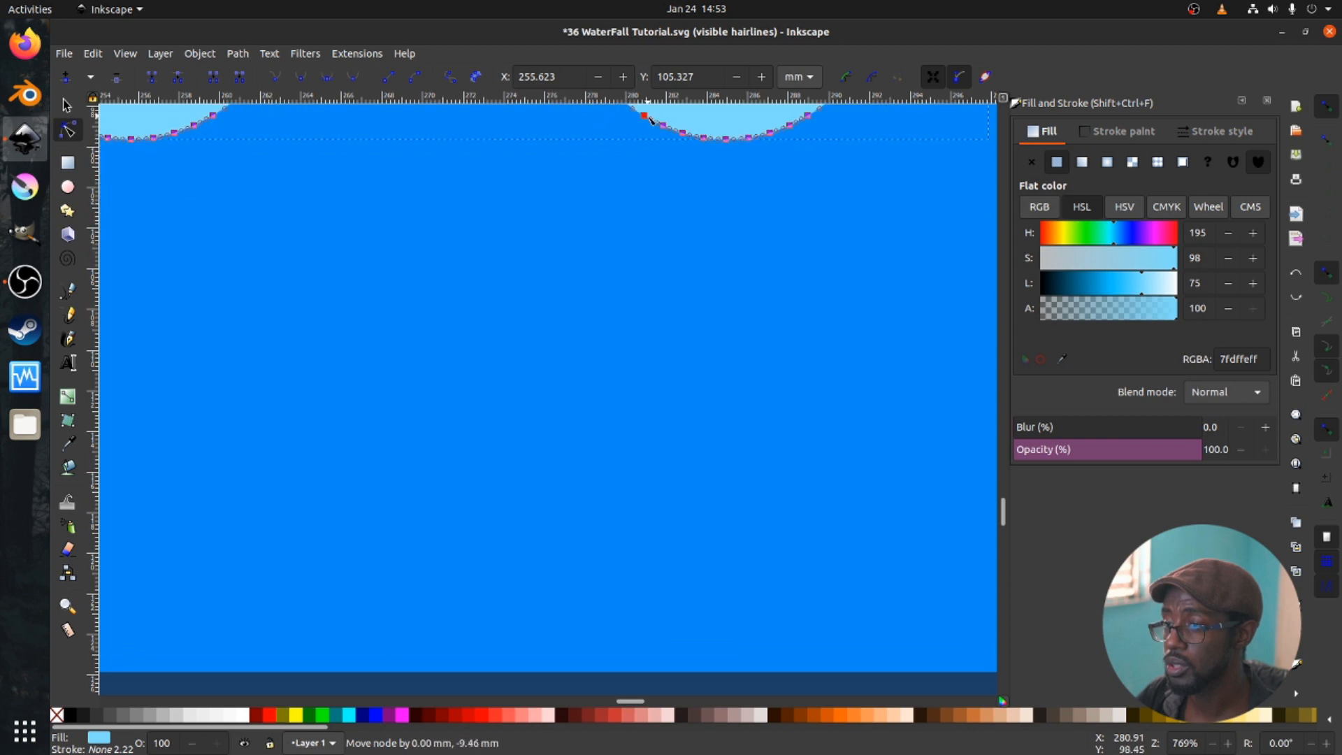
scroll(615, 309, "down", 4)
key("s")
scroll(615, 315, "down", 3)
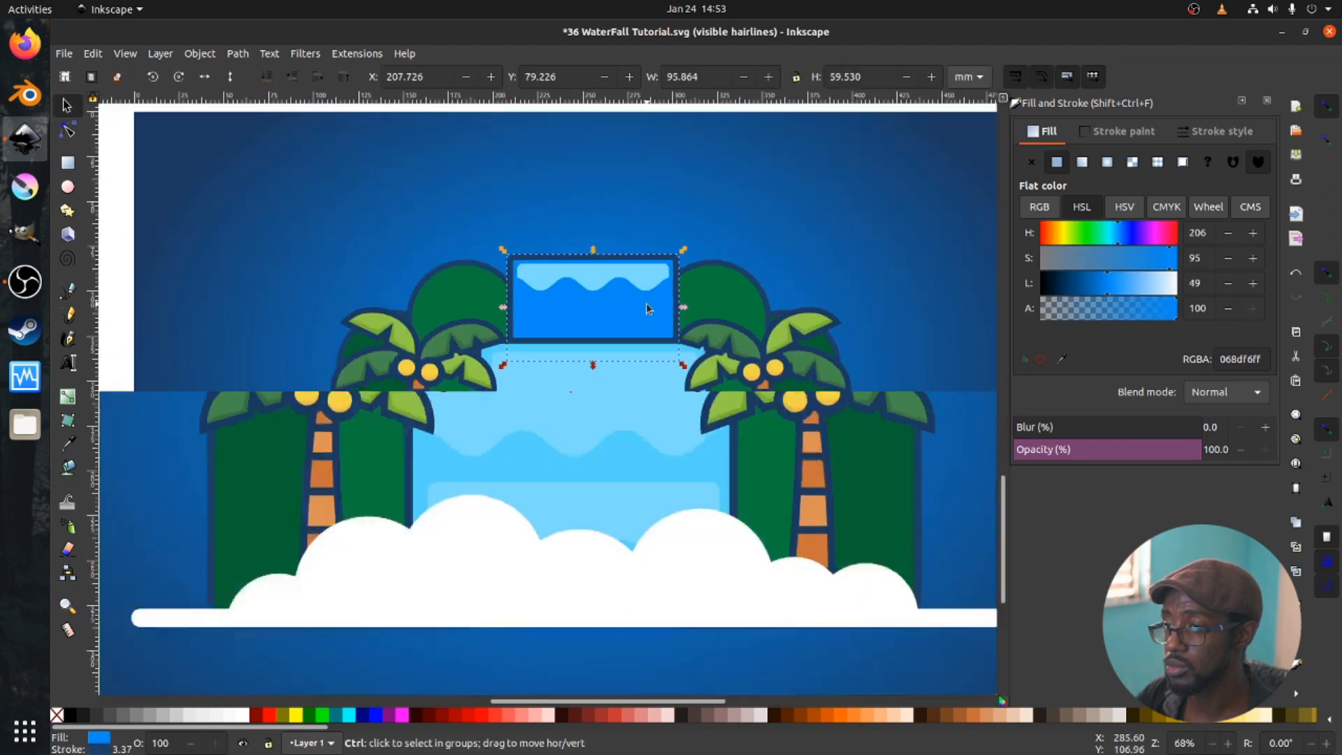
- Recolor the upper wavy highlight with the blue sampled from the rectangle behind it, and increase the fill's lightness
key("d")
left_click(643, 311)
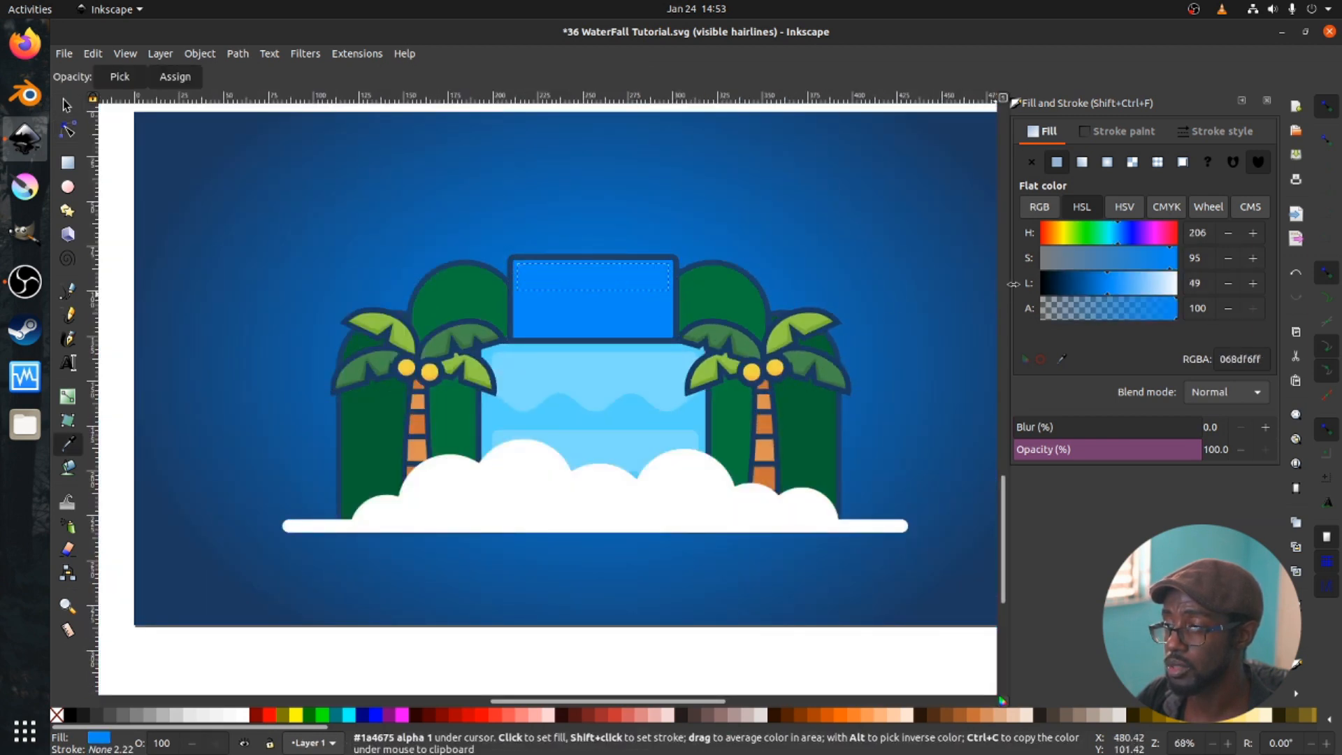
left_click(1119, 291)
key("s")
- Duplicate the upper wavy highlight and place the copy below it in the lower part of the darker blue rectangle
key("ctrl+d")
left_click_drag(638, 283, 643, 337)
left_click_drag(563, 320, 563, 309)
scroll(575, 385, "down", 2, "ctrl")
left_click(573, 498)
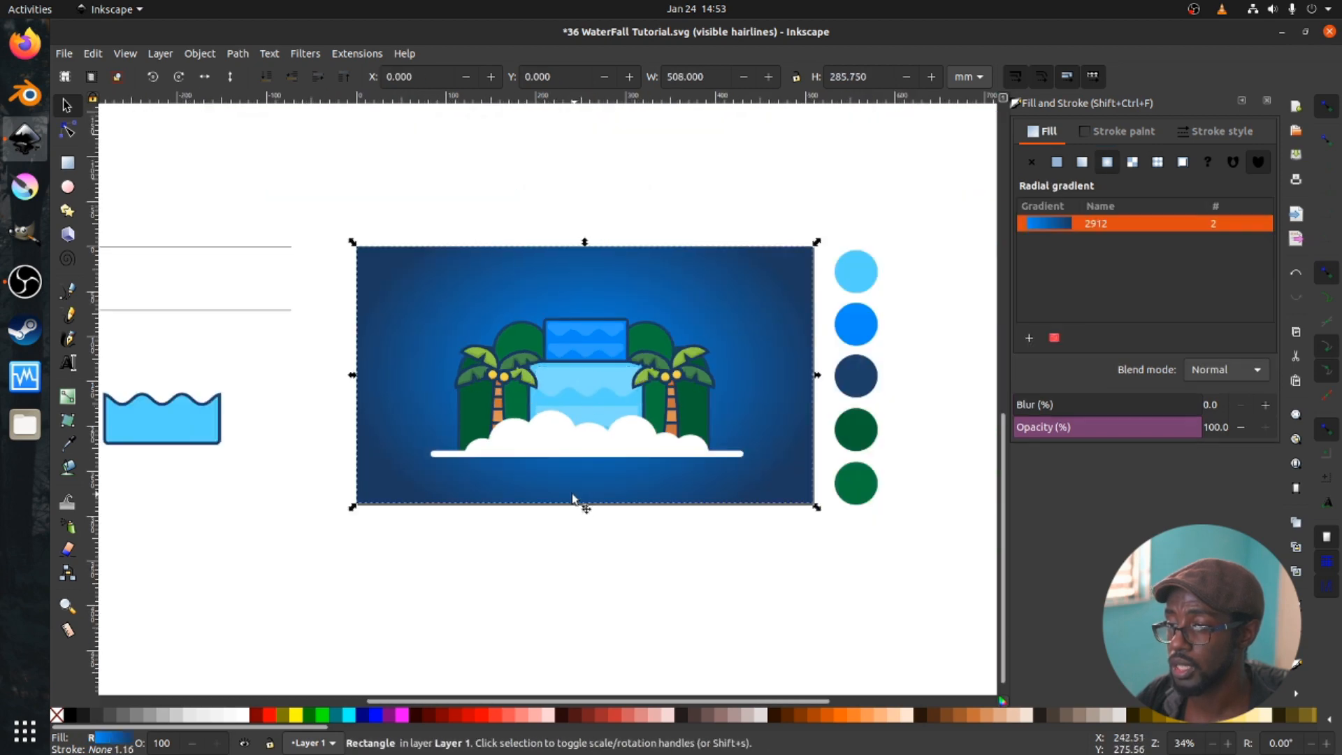
- Move the lower wavy highlight of the light blue waterfall slightly down behind the cloud foam
scroll(573, 408, "up", 2)
left_click_drag(606, 415, 605, 419)
scroll(598, 418, "down", 2, "ctrl")
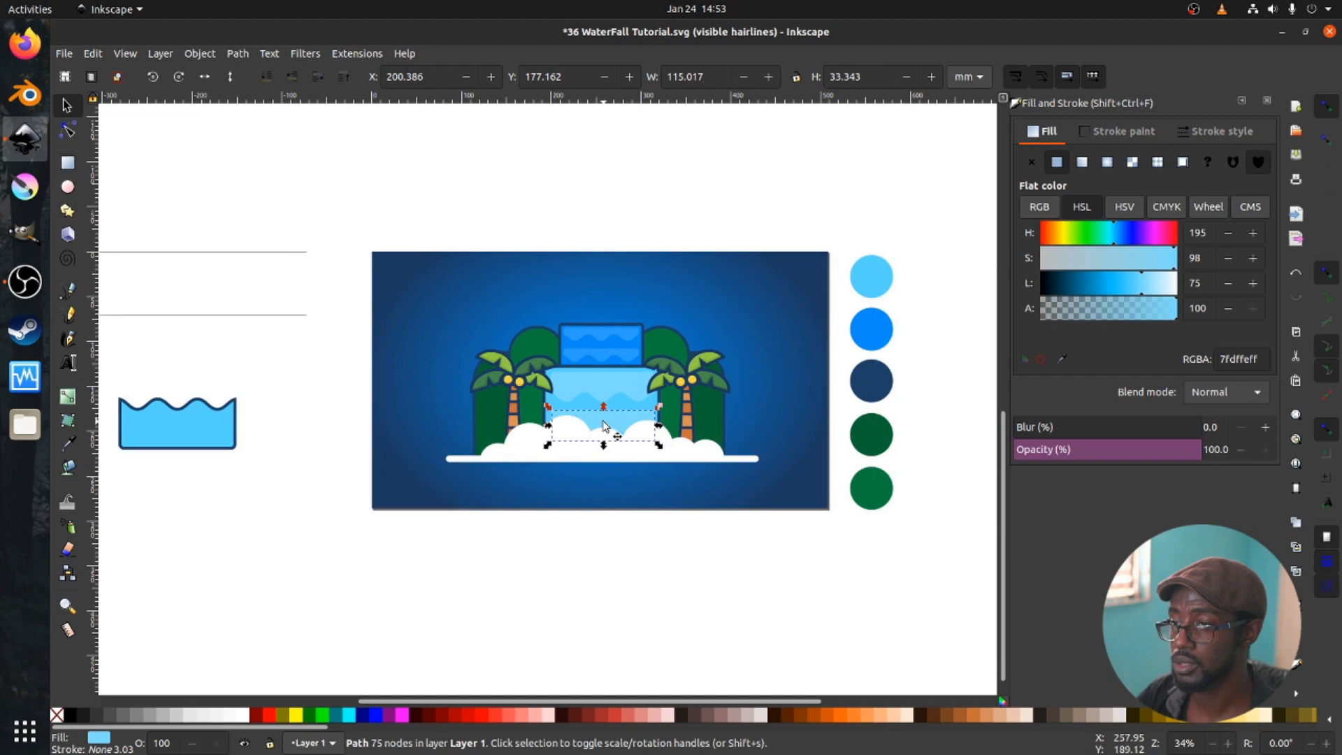
left_click(600, 501)
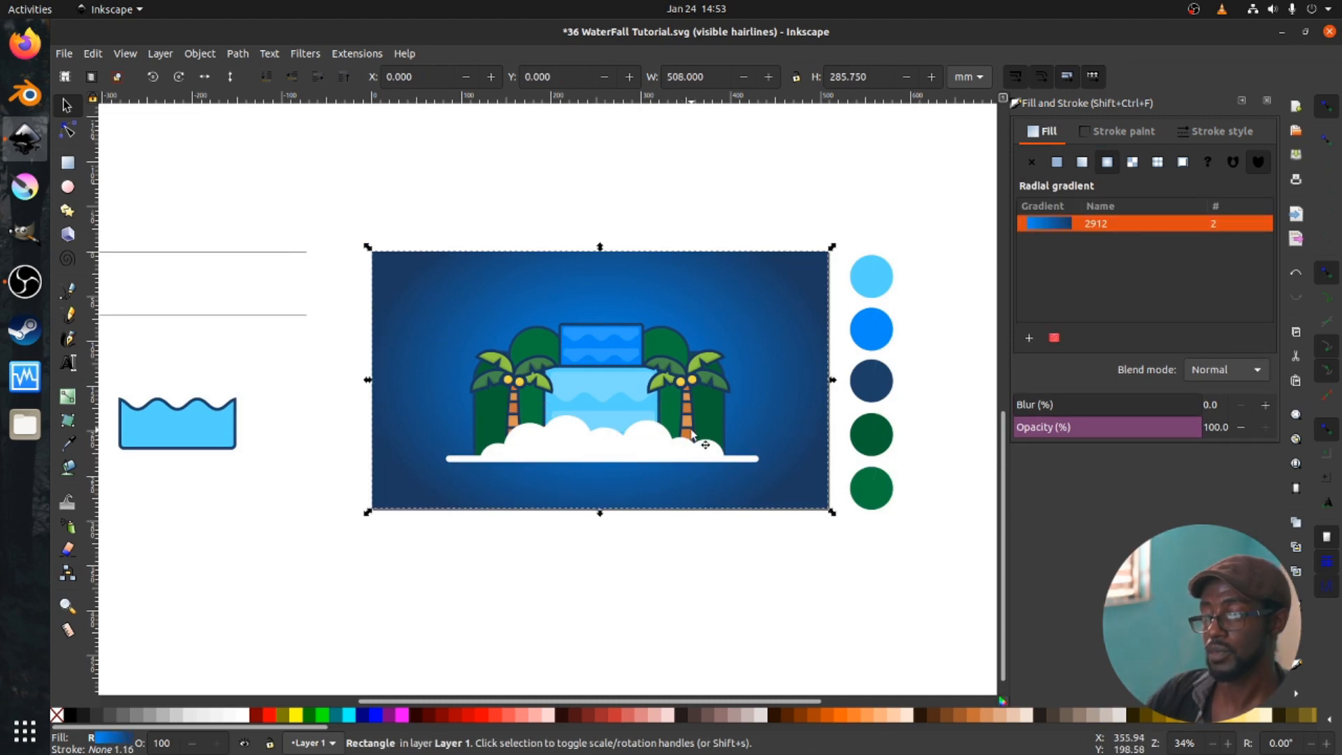